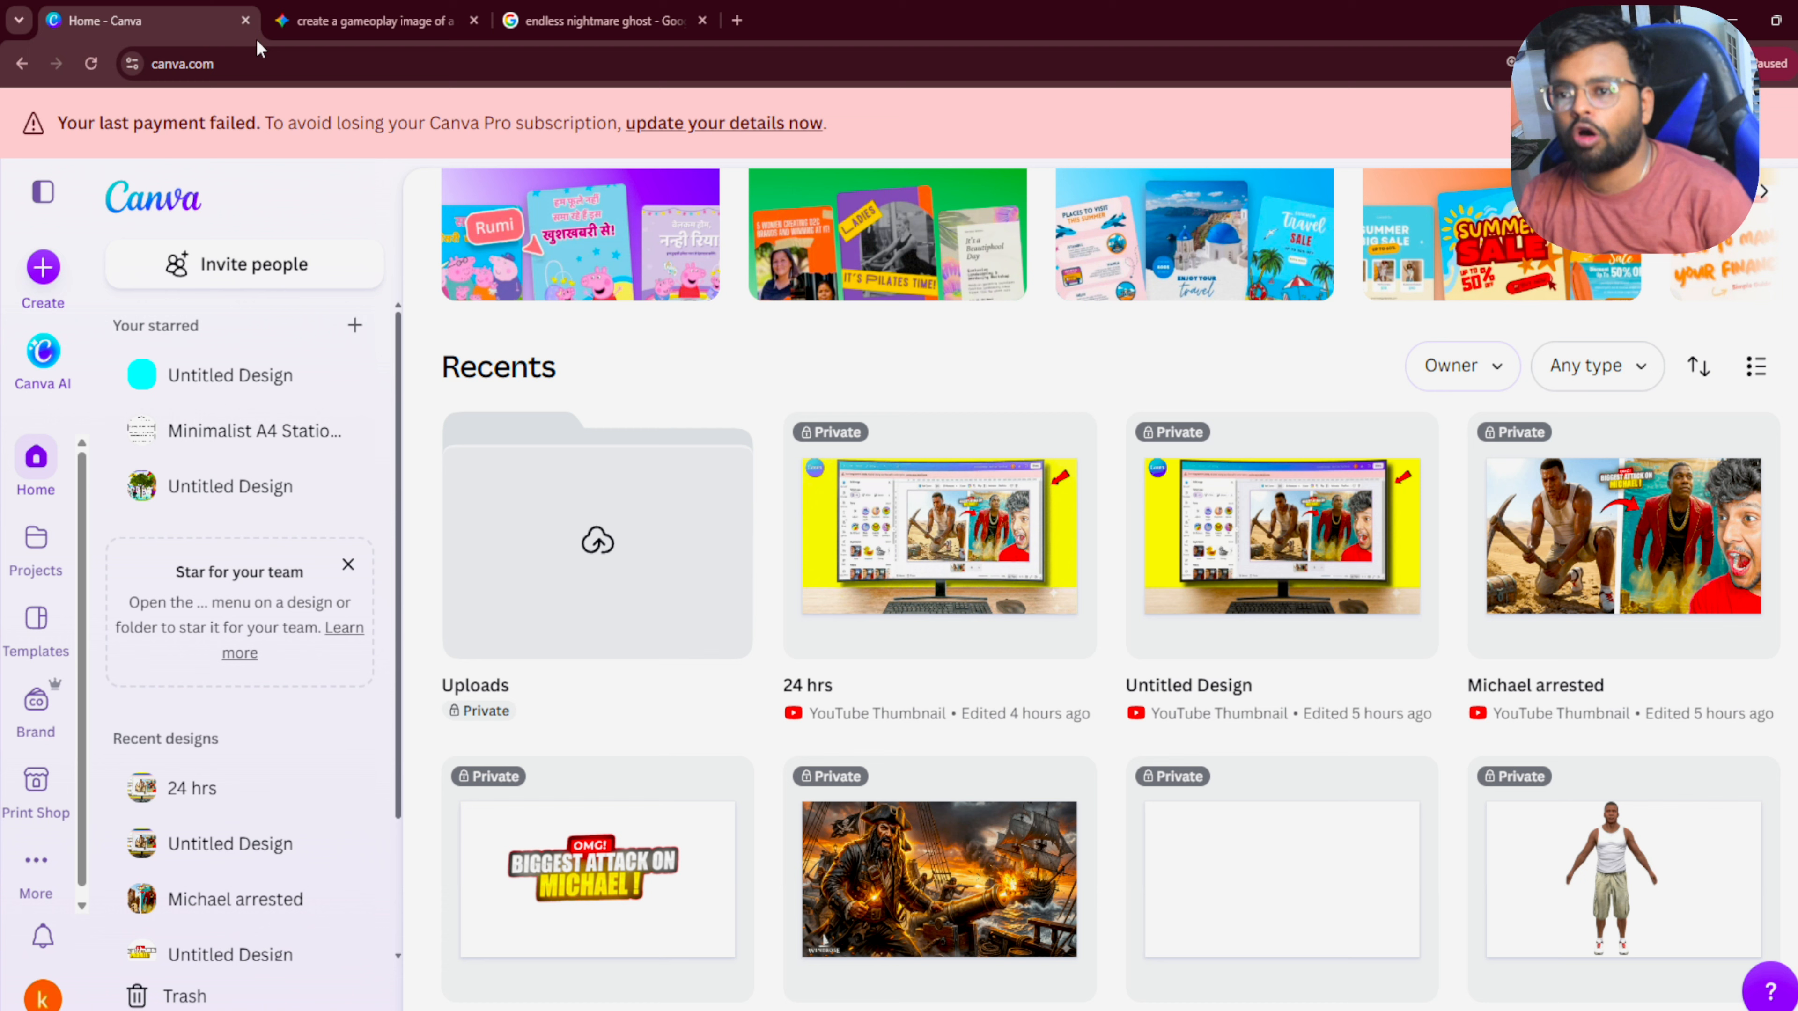
Step: Load the Canva home page at canva.com and look at the recent designs
{"action": "left_click", "coordinate": [280, 74]}
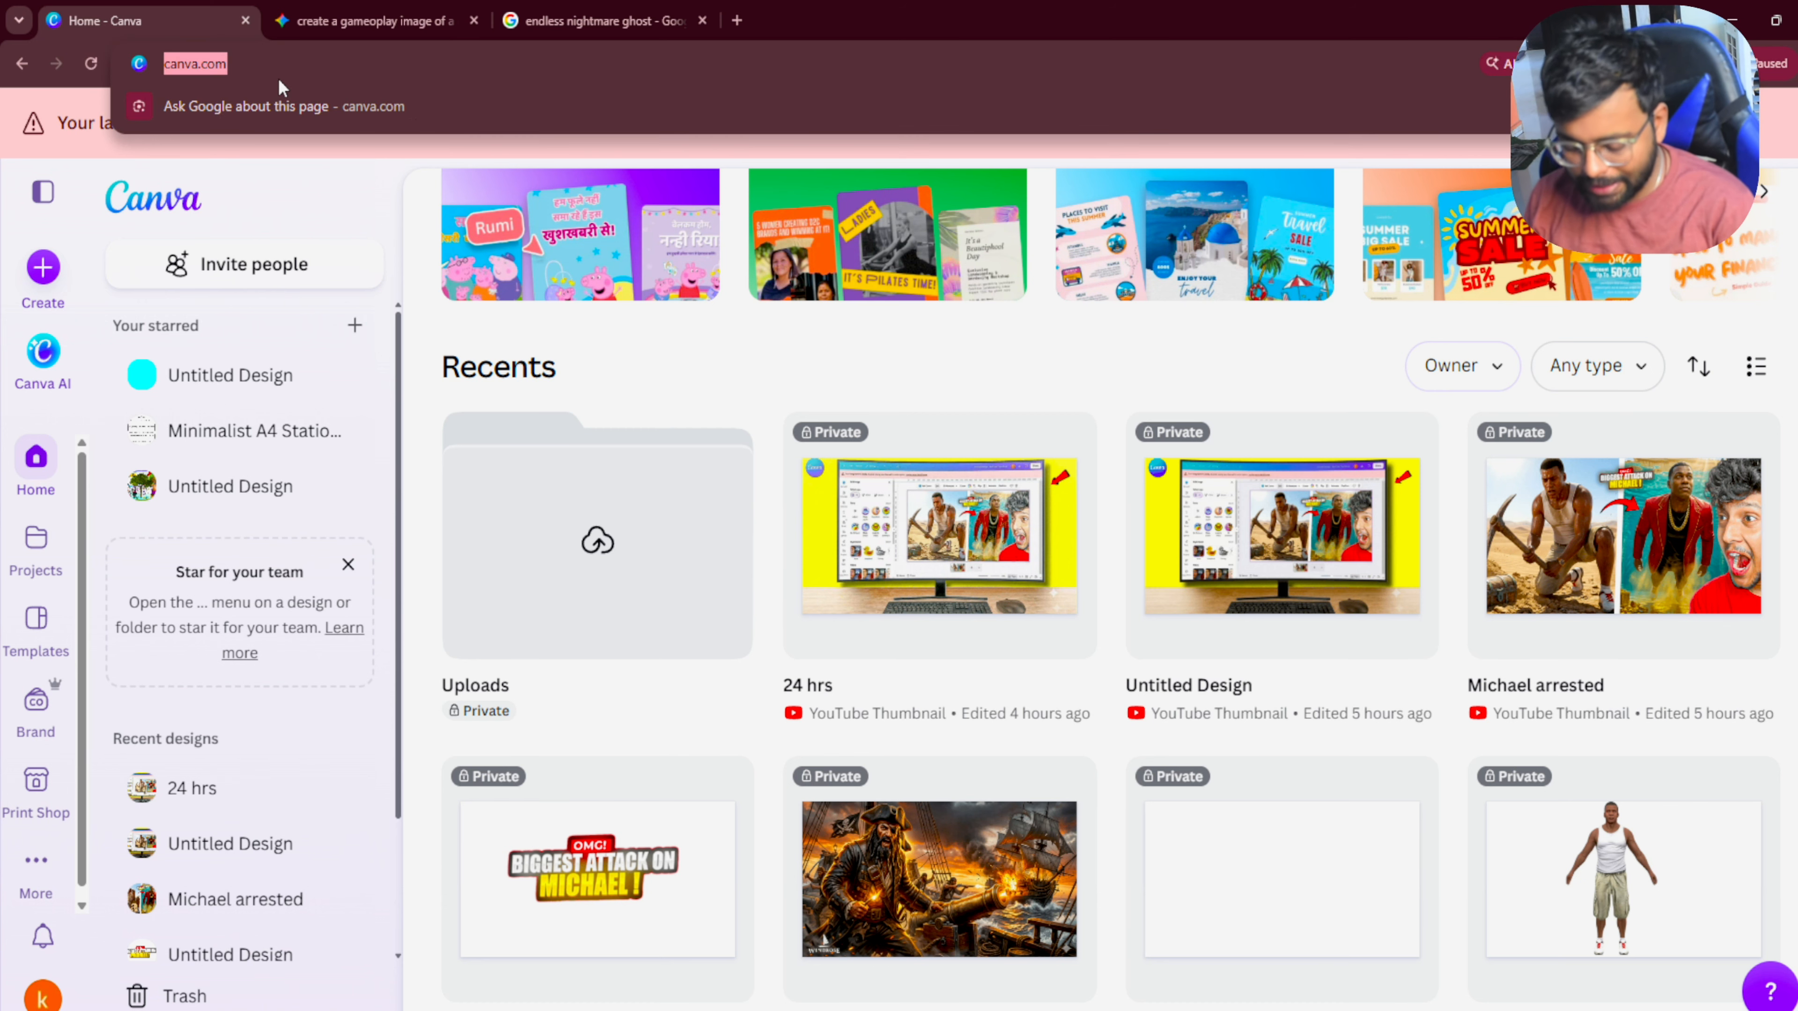
{"action": "type", "text": "c"}
{"action": "key", "text": "BackSpace"}
{"action": "type", "text": "ca"}
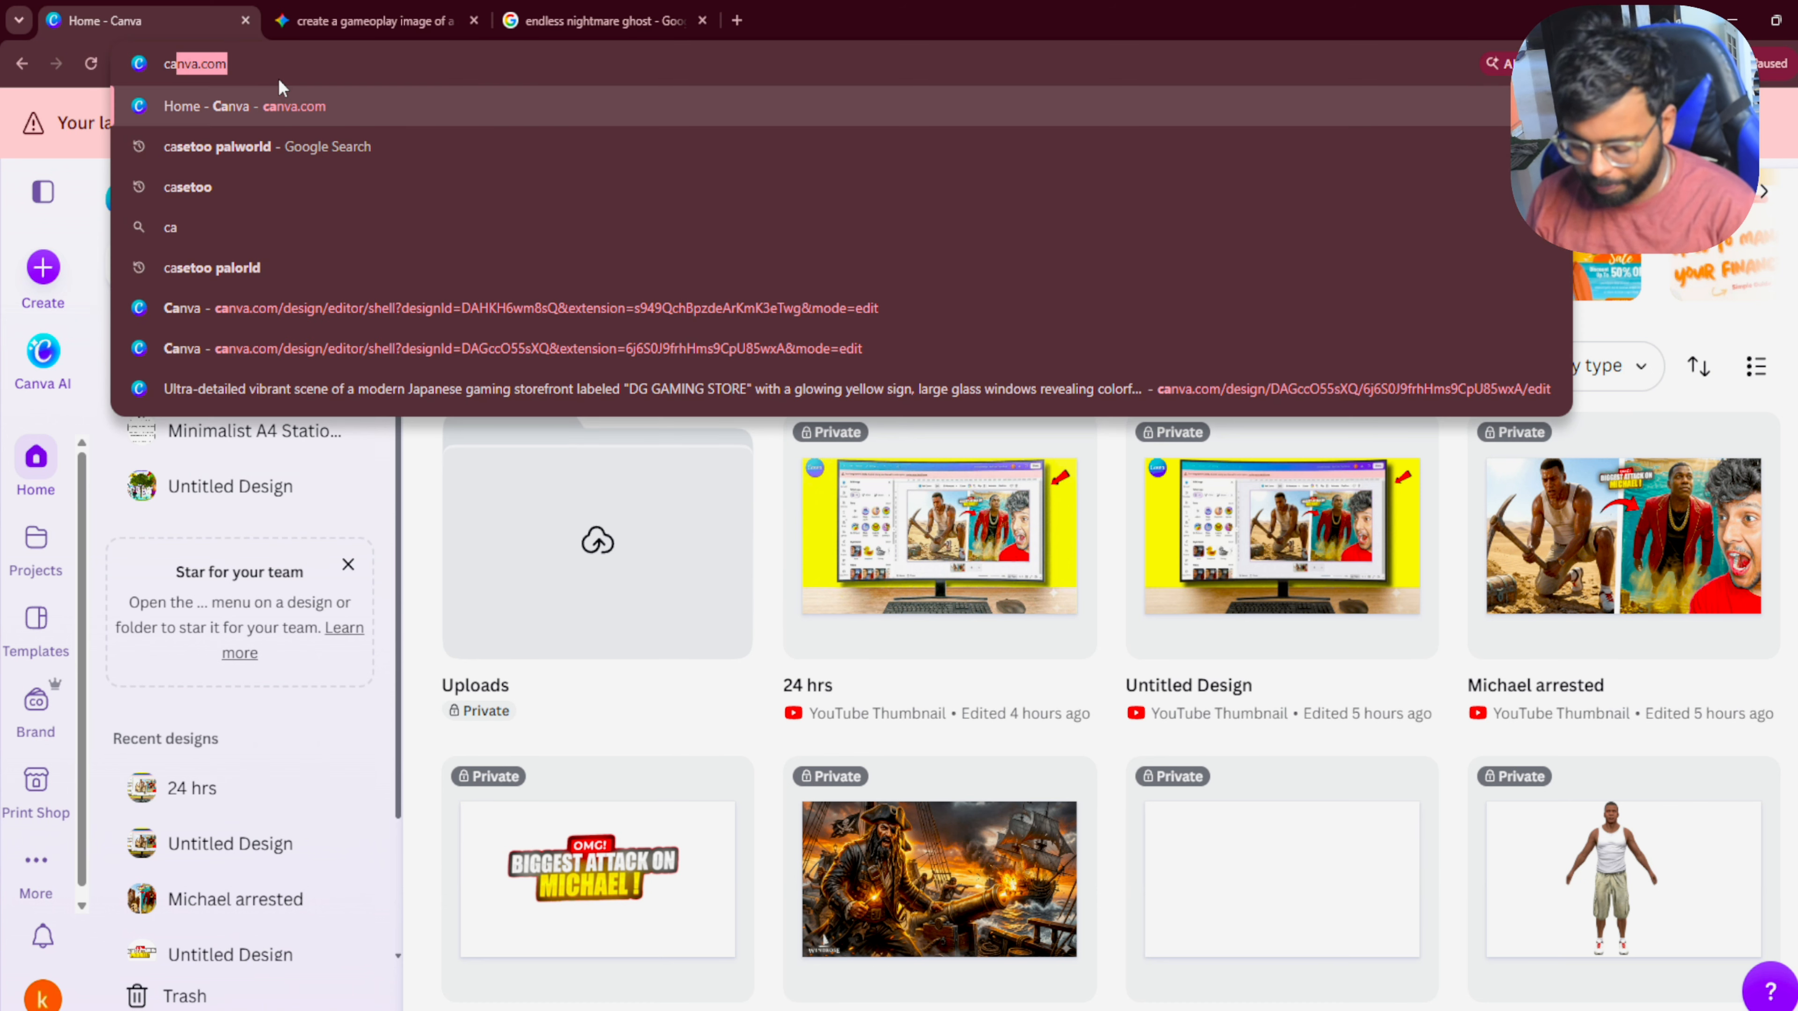
{"action": "key", "text": "Return"}
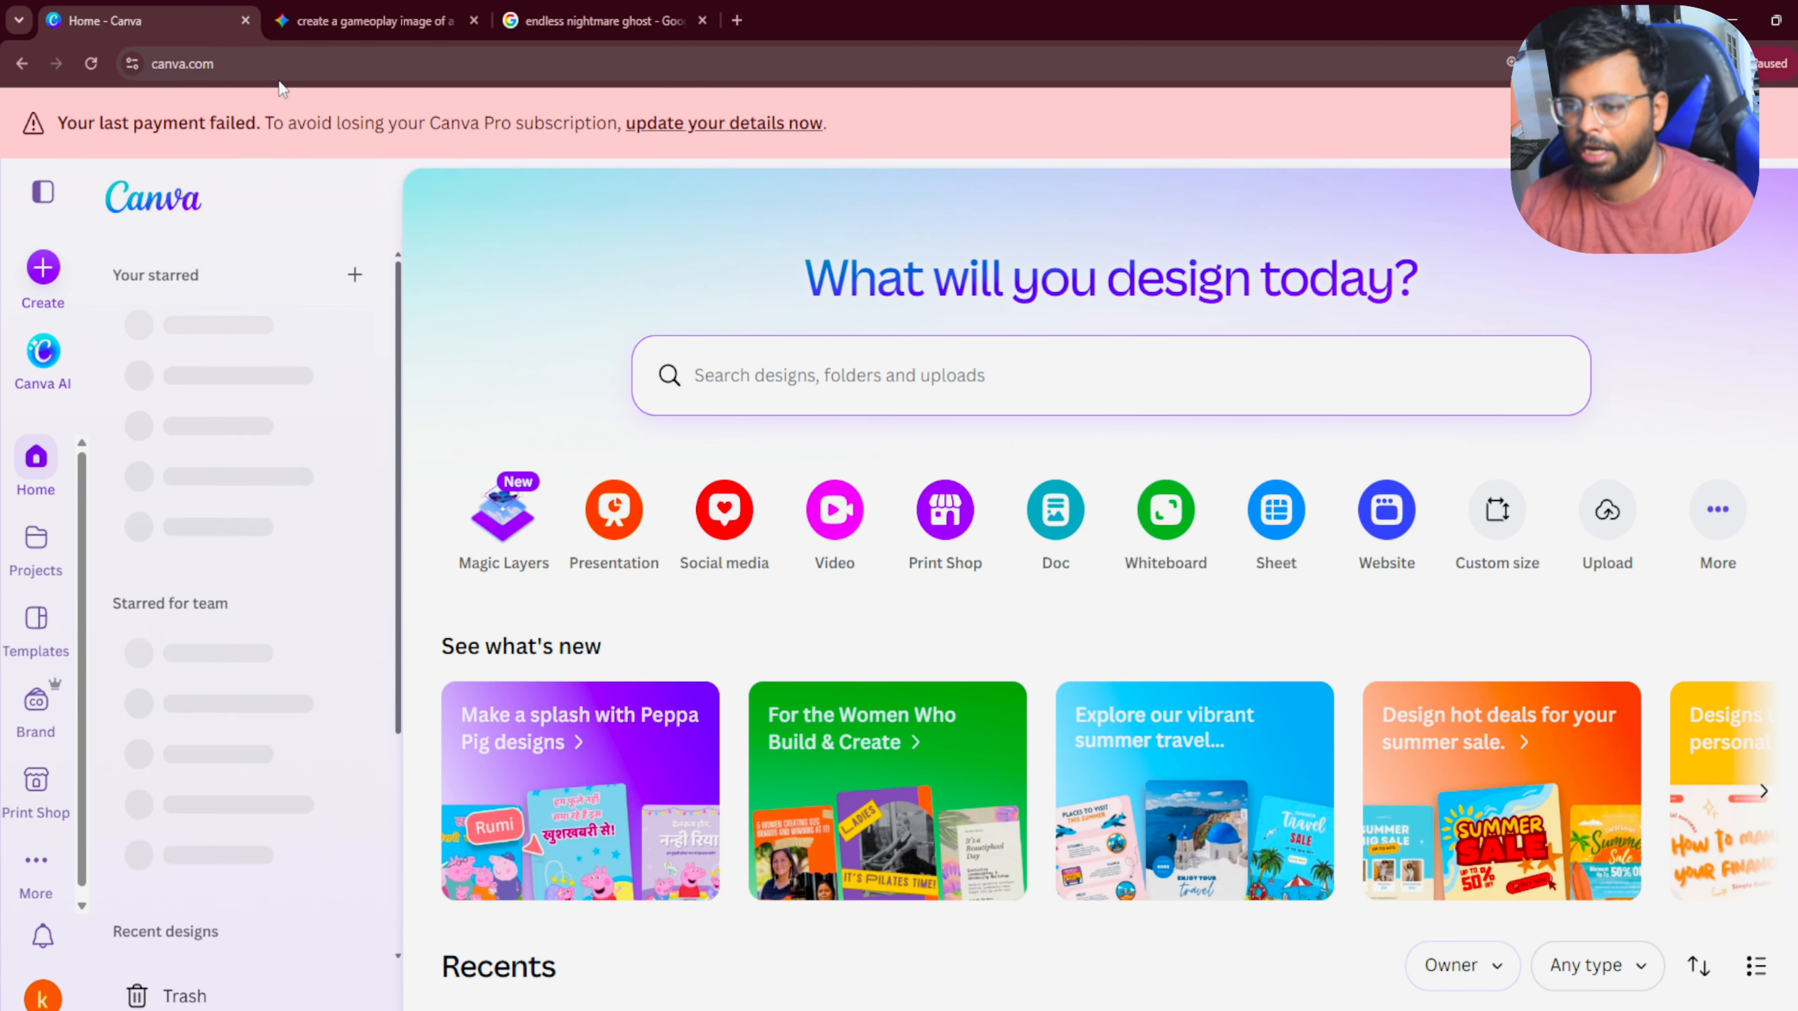
{"action": "scroll", "coordinate": [867, 343], "scroll_direction": "down", "scroll_amount": 10}
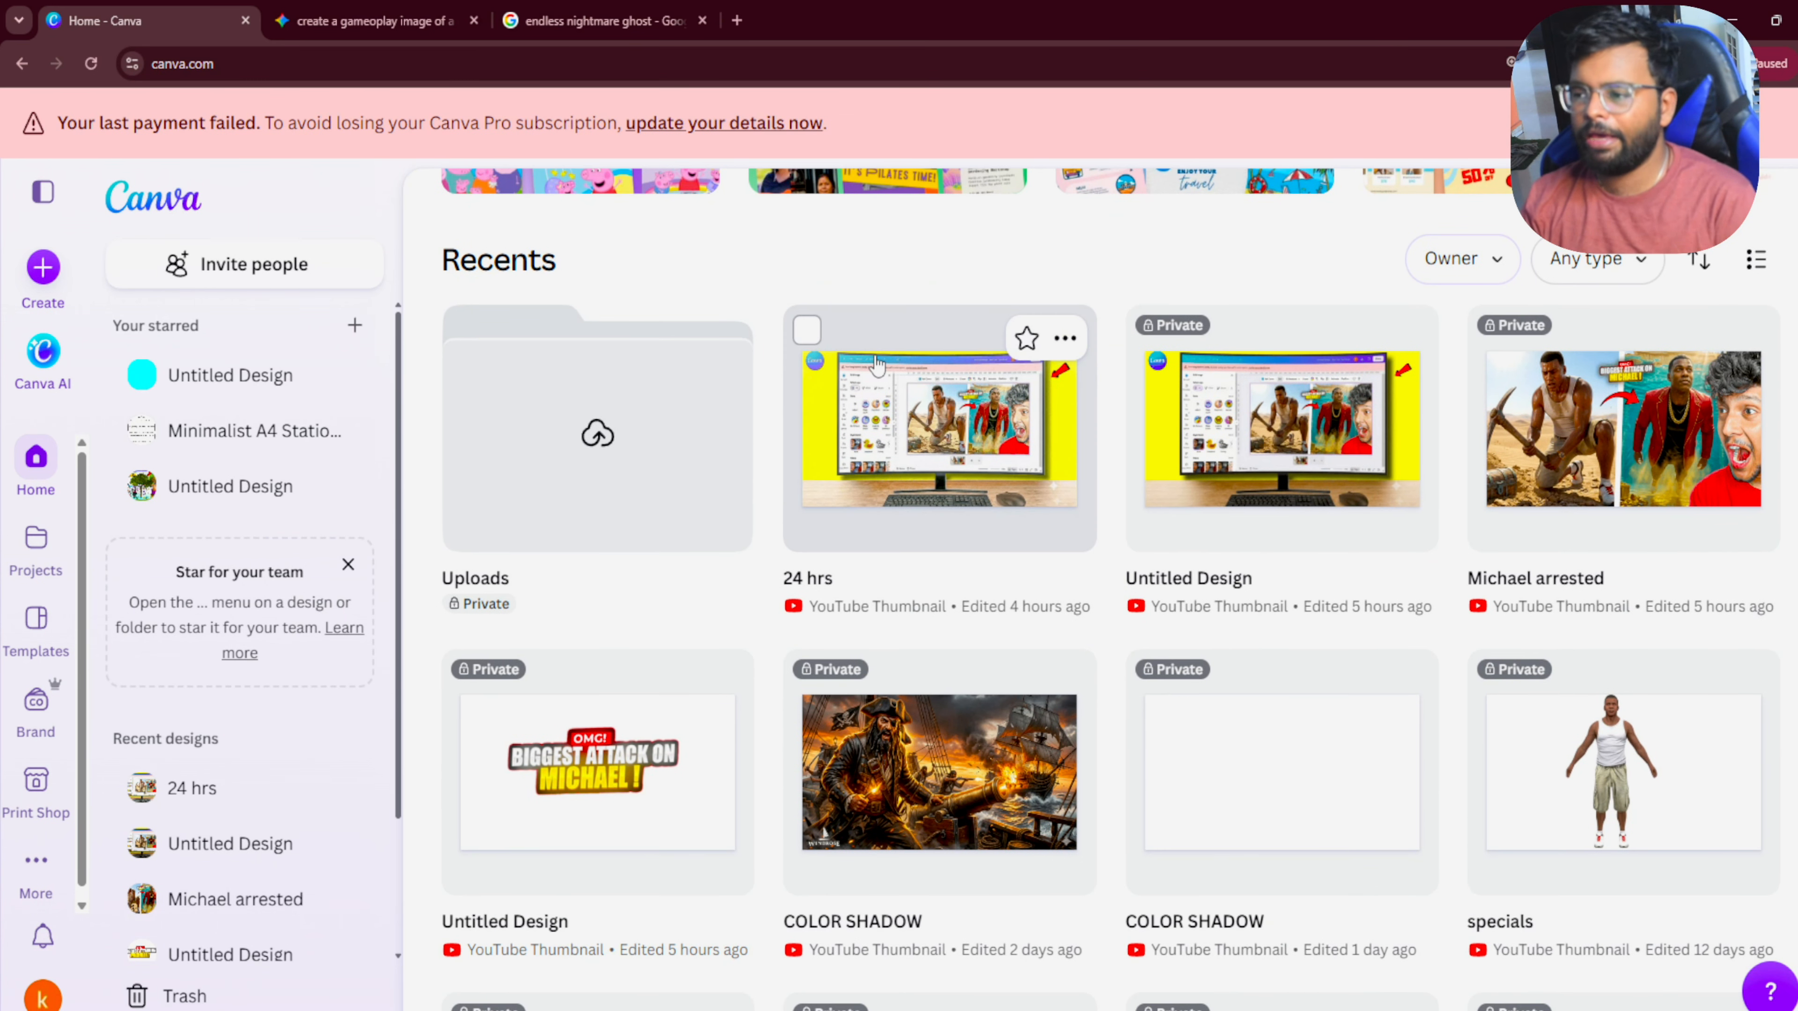
Step: Switch to Gemini to start a new chat, and bring up the Google image results for endless nightmare ghost
{"action": "left_click", "coordinate": [447, 20]}
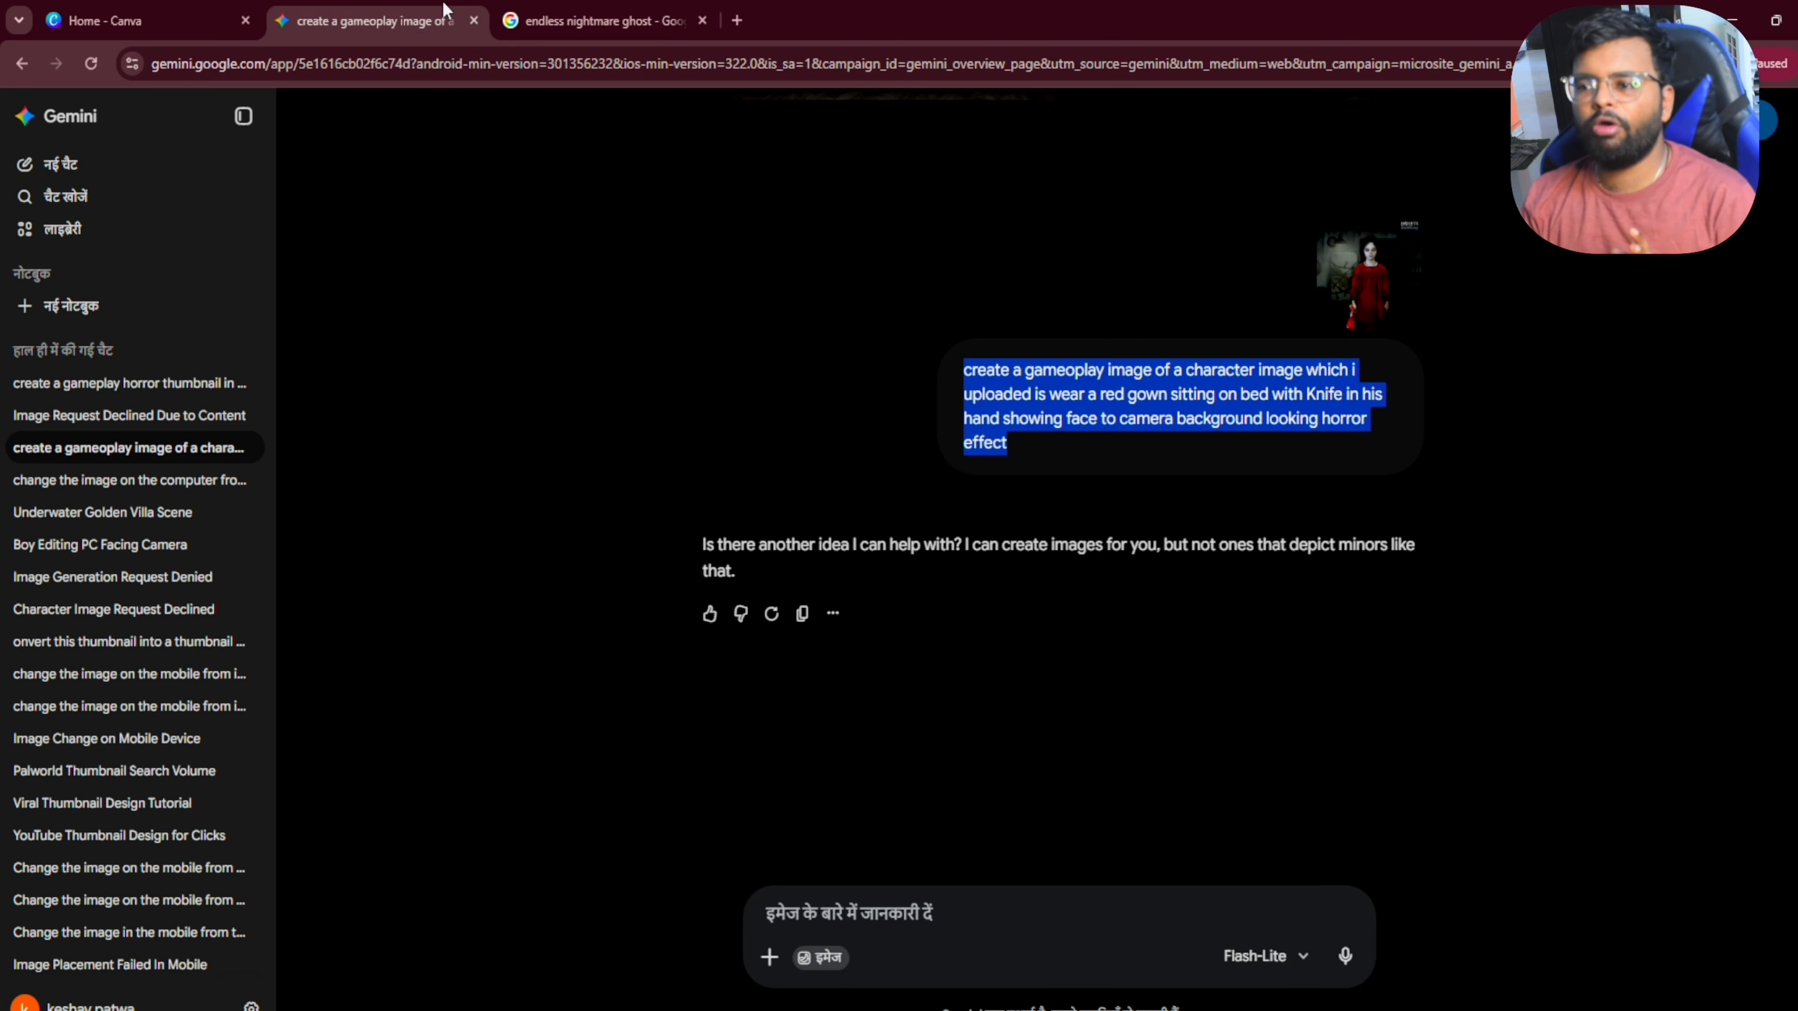
{"action": "left_click", "coordinate": [60, 116]}
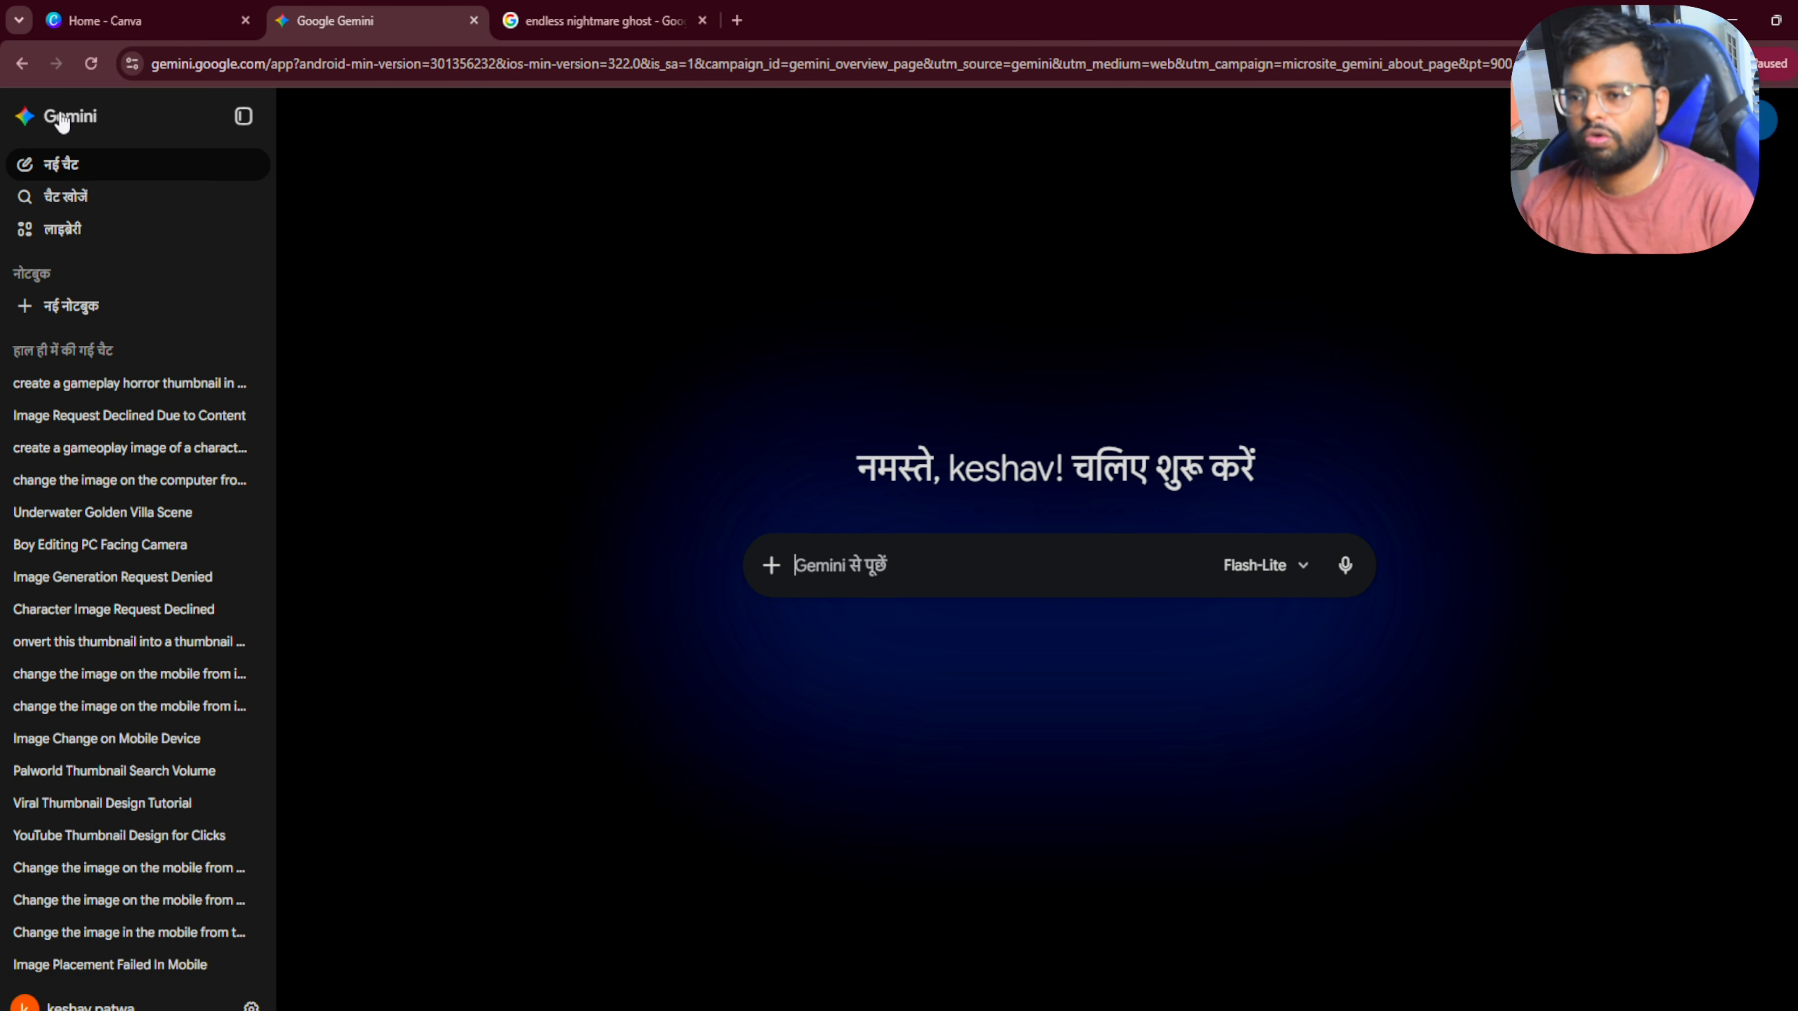
{"action": "left_click", "coordinate": [657, 10]}
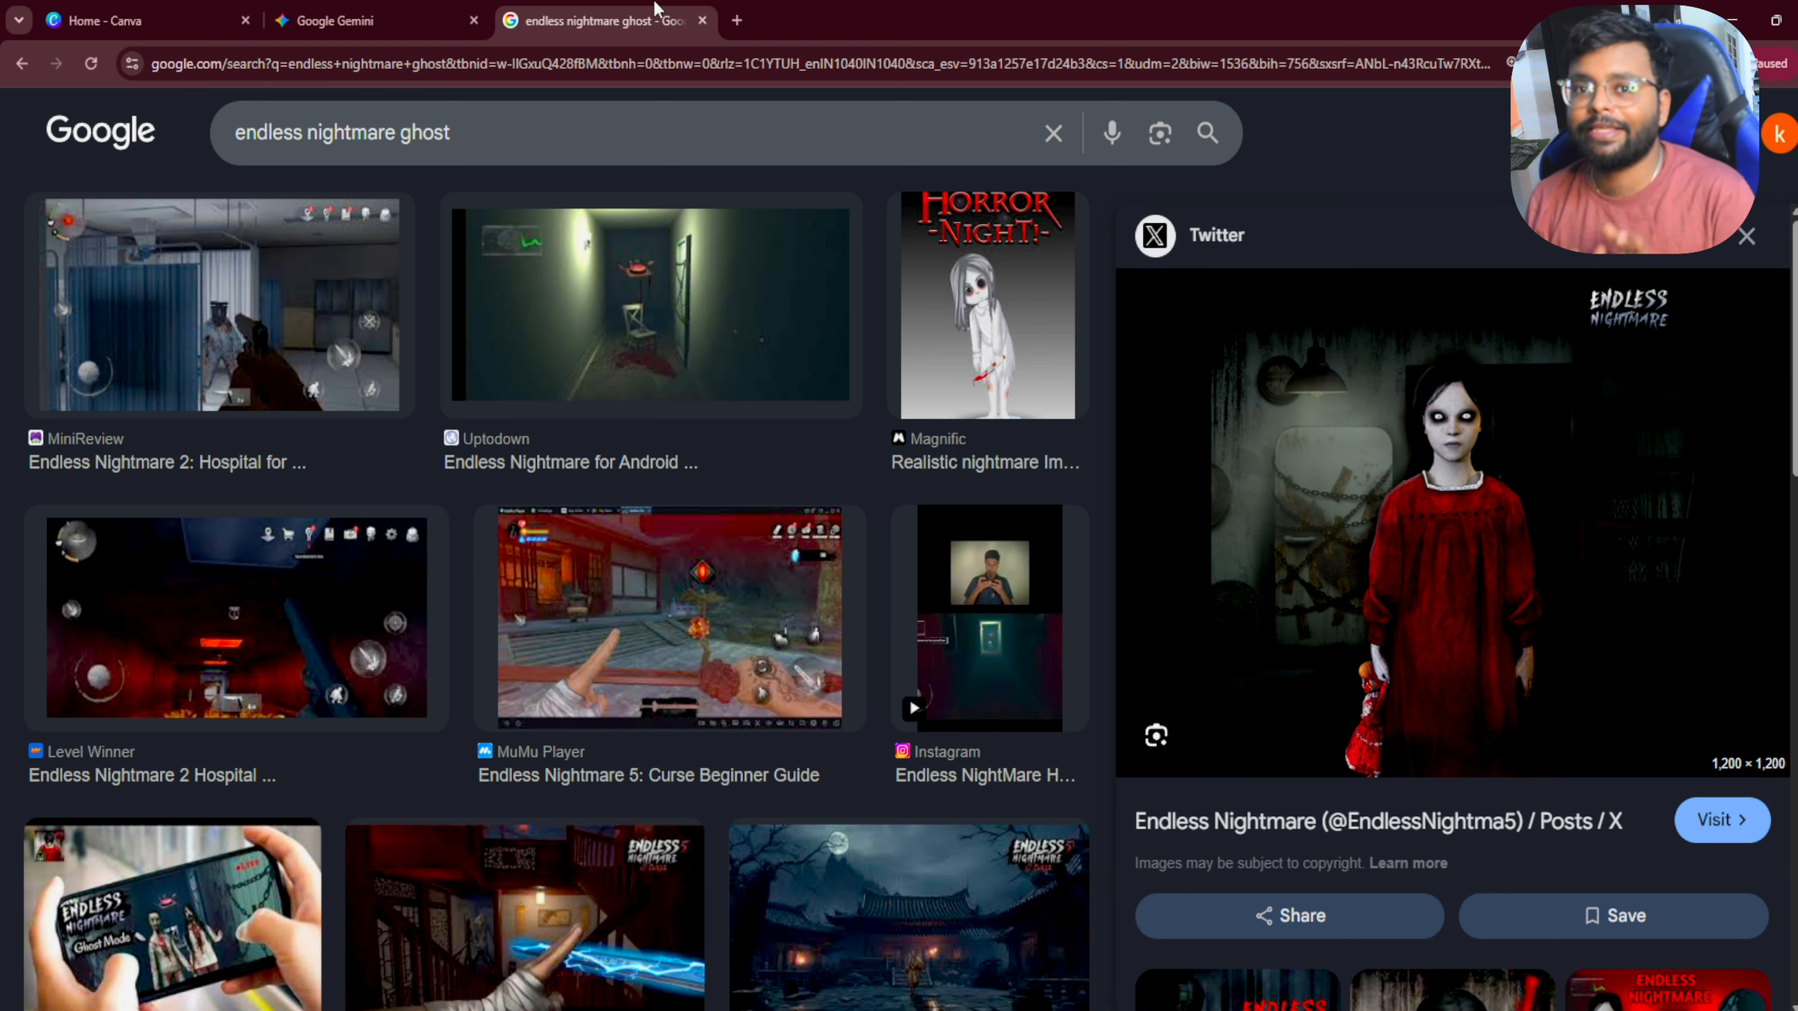
Step: Switch back to Canva and load its home page again from canva.com
{"action": "left_click", "coordinate": [96, 12]}
{"action": "left_click", "coordinate": [201, 47]}
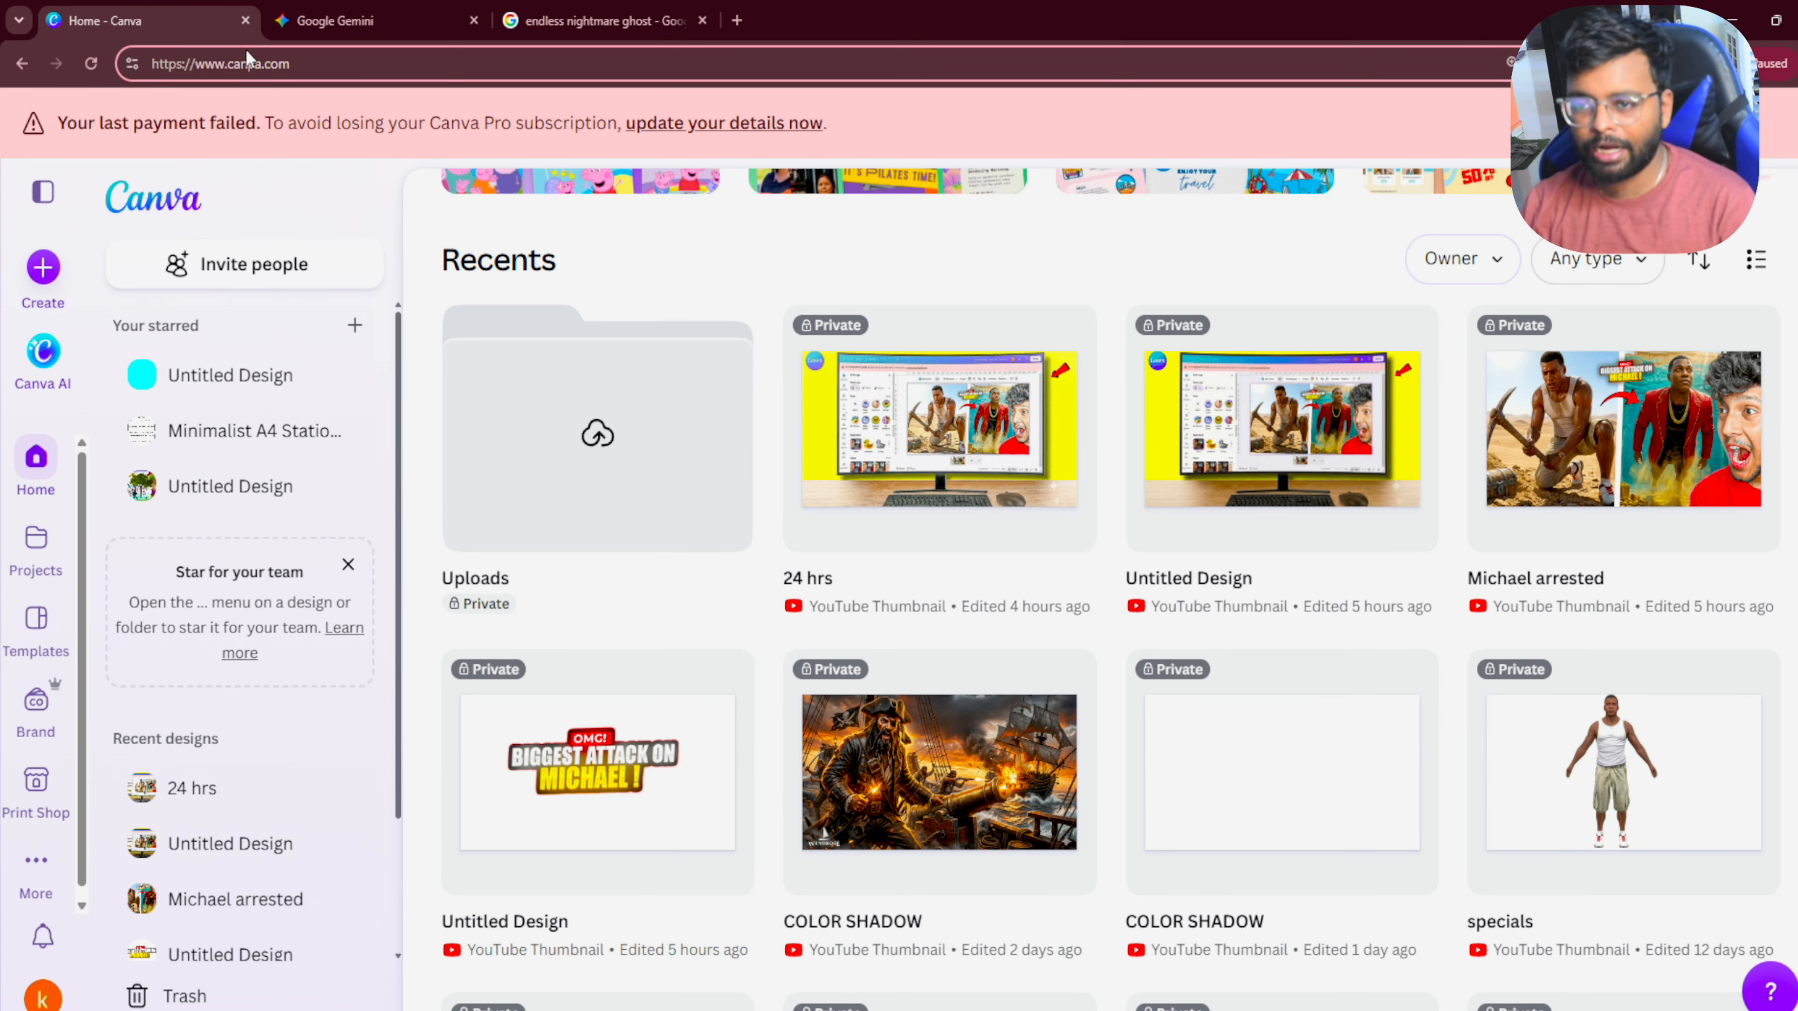
{"action": "key", "text": "ctrl+a"}
{"action": "key", "text": "BackSpace"}
{"action": "type", "text": "canva.com"}
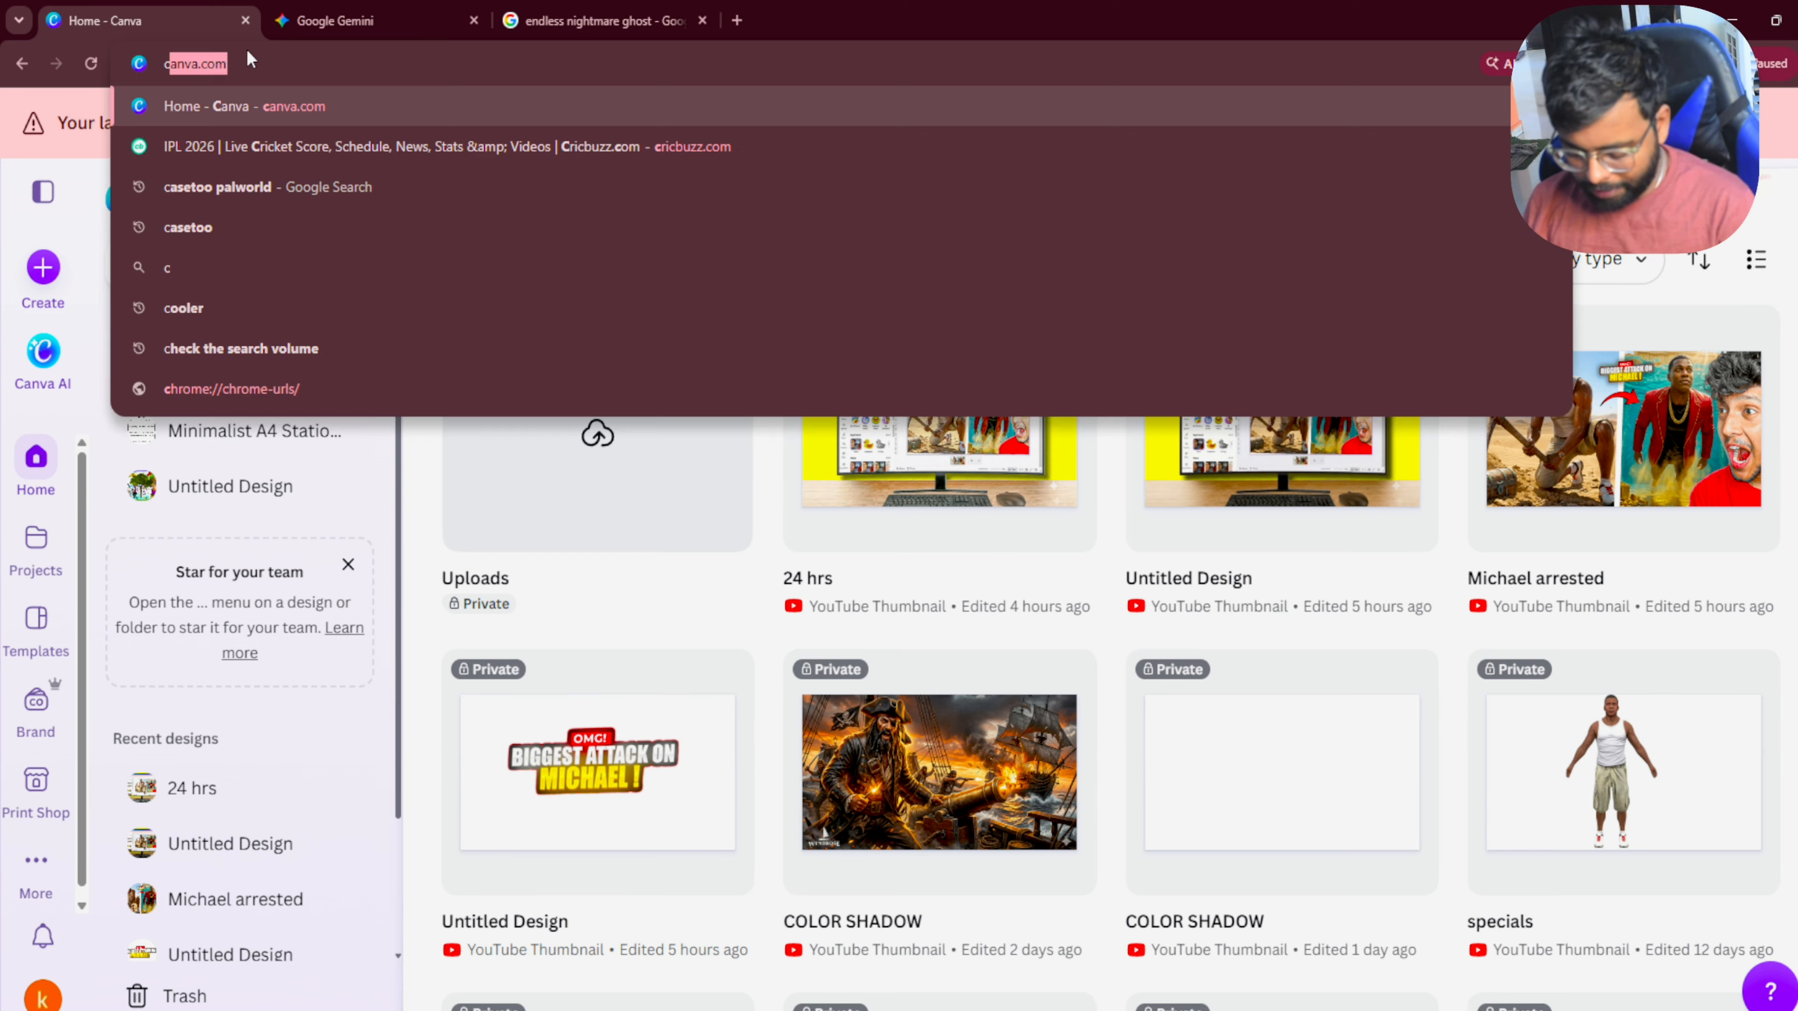
{"action": "key", "text": "Return"}
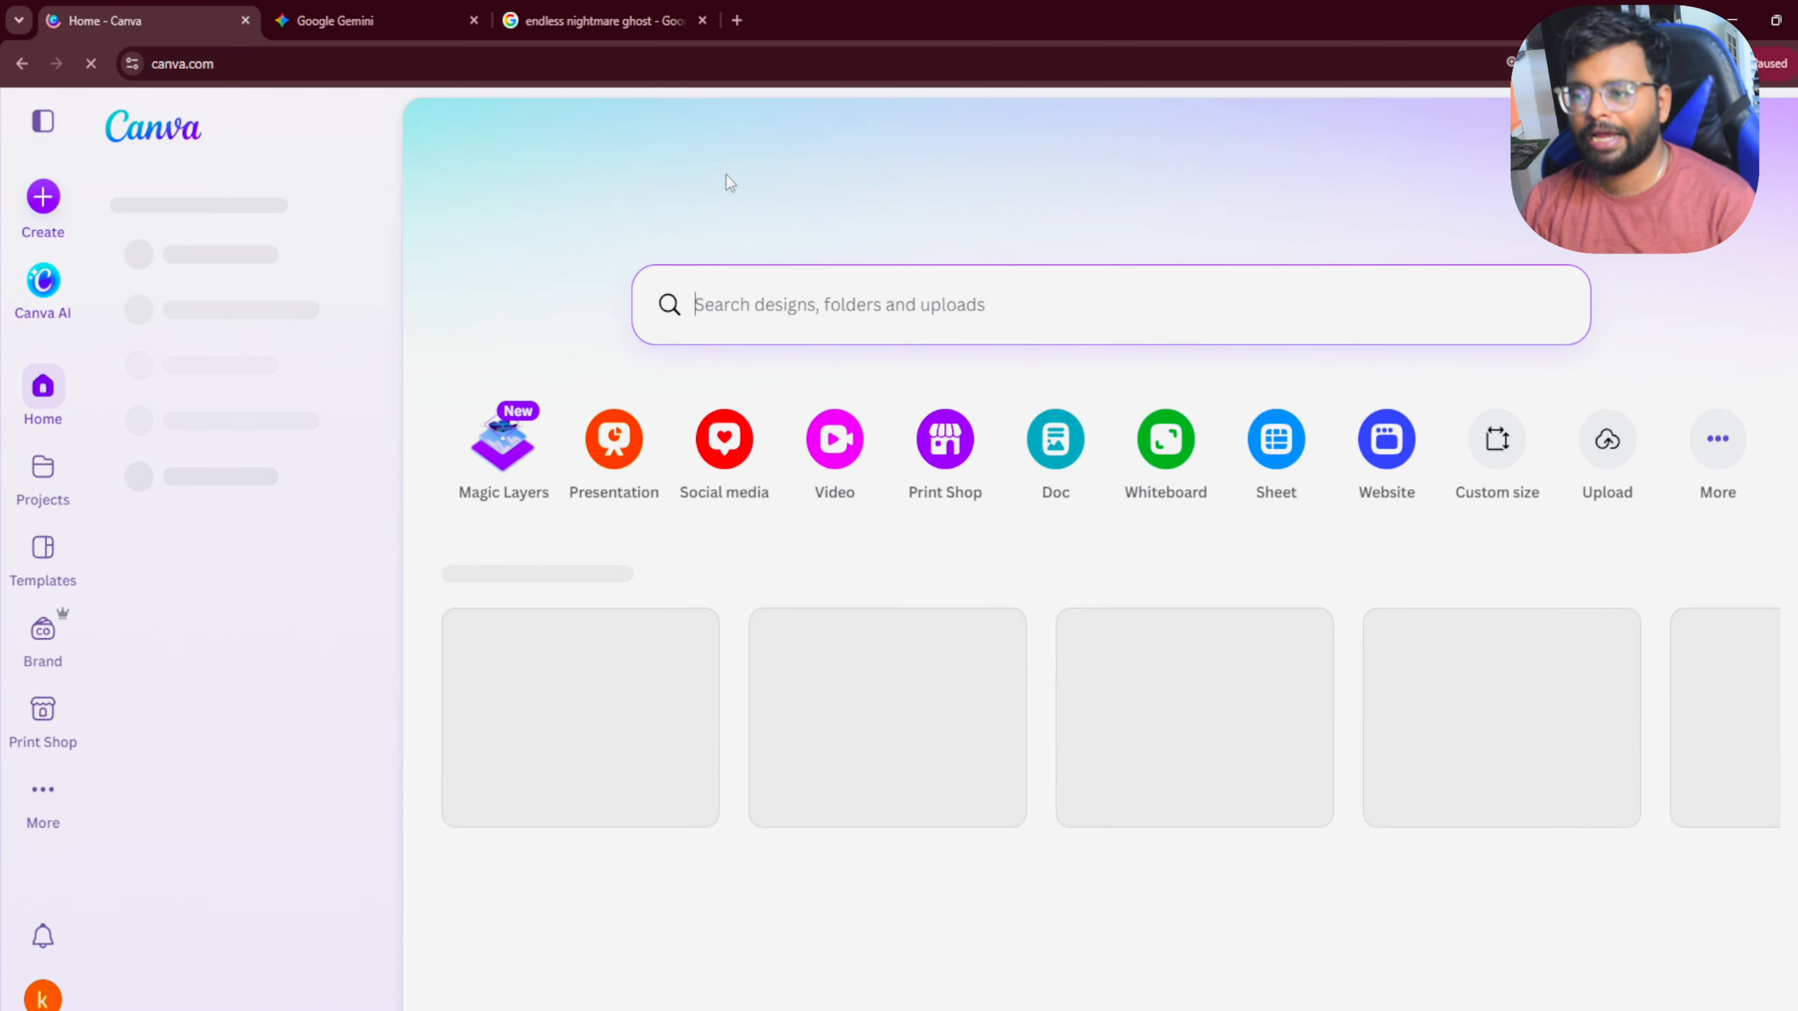
Step: Search the Canva designs, folders and uploads for "youtube thumbnail" and look over the results
{"action": "left_click", "coordinate": [818, 359]}
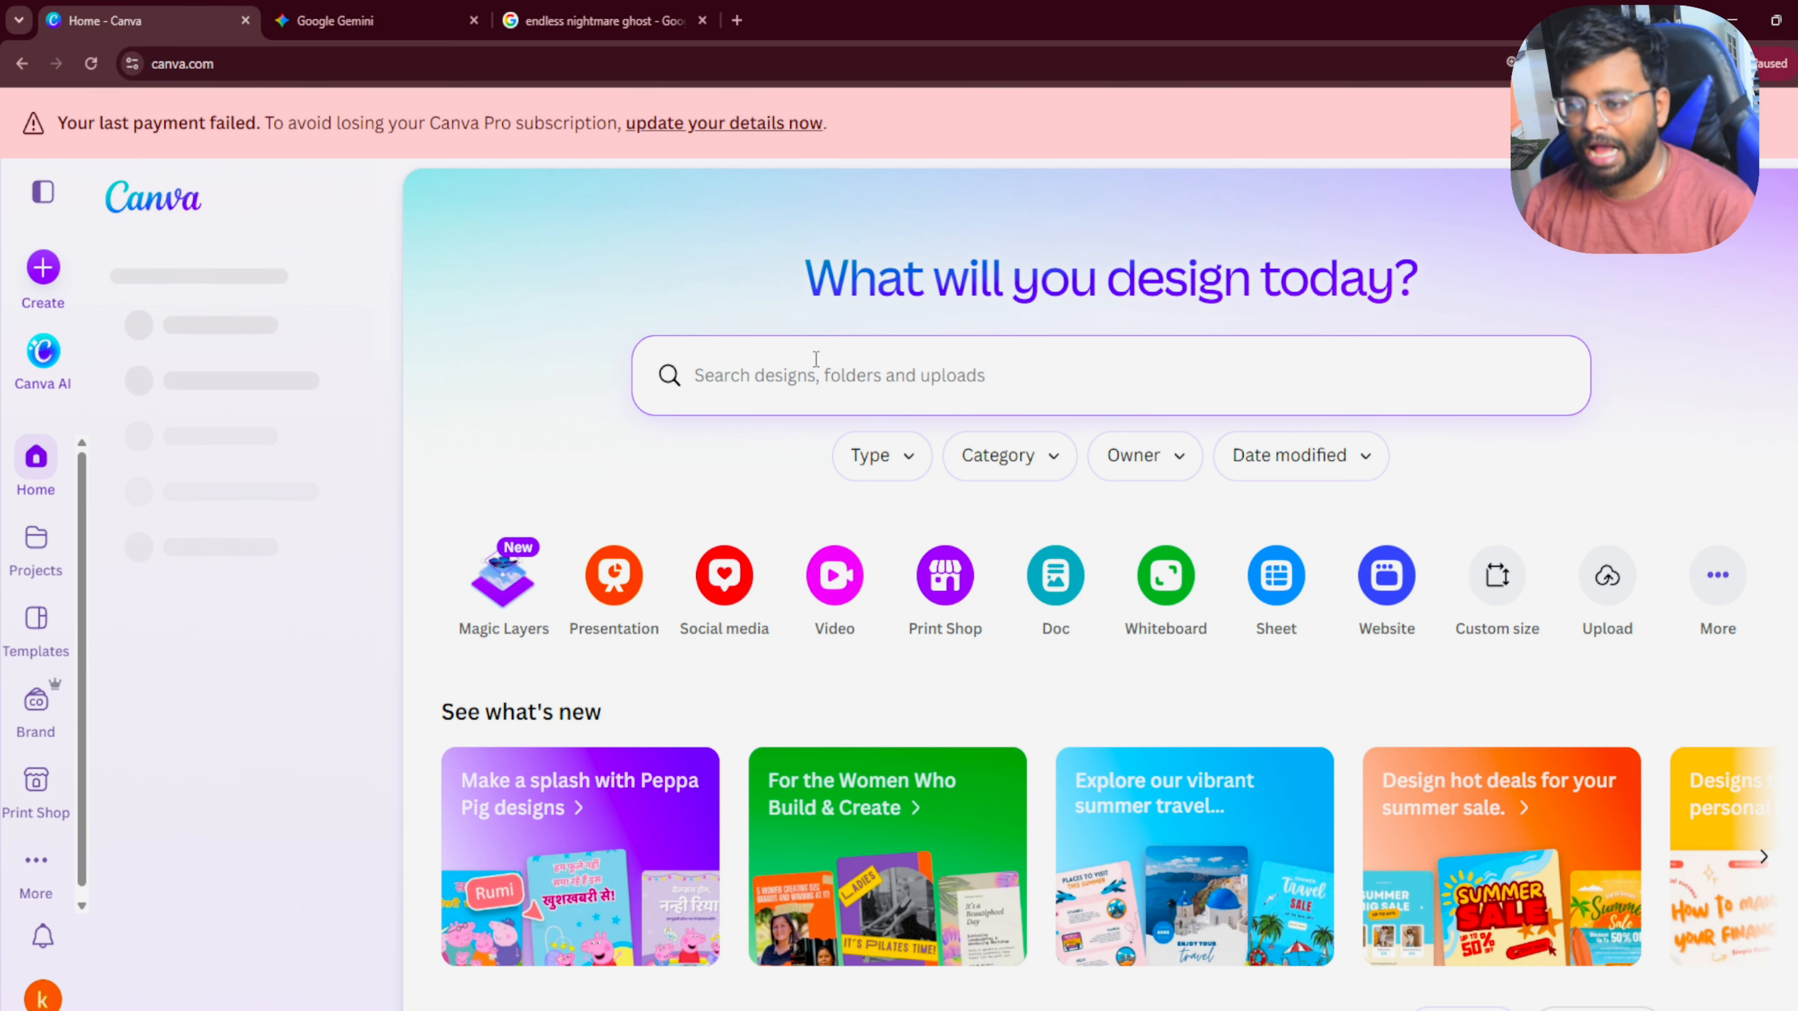
{"action": "type", "text": "youtube"}
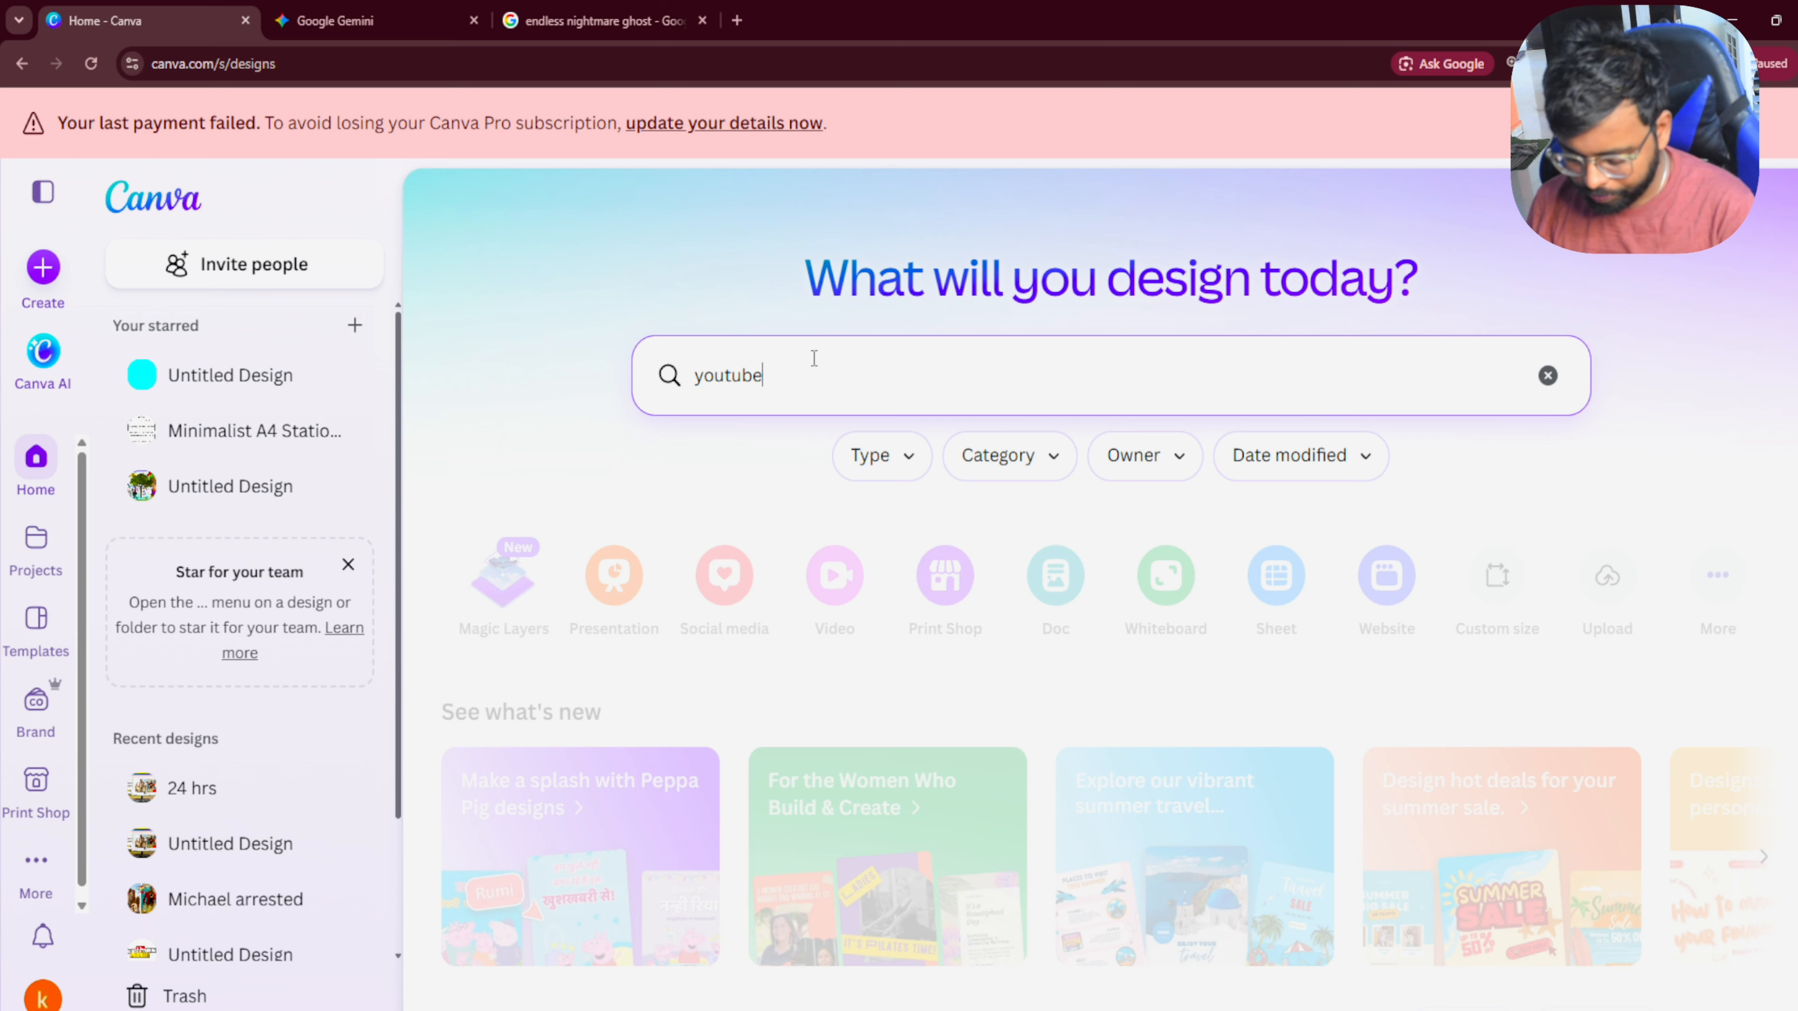
{"action": "type", "text": " thumbnail"}
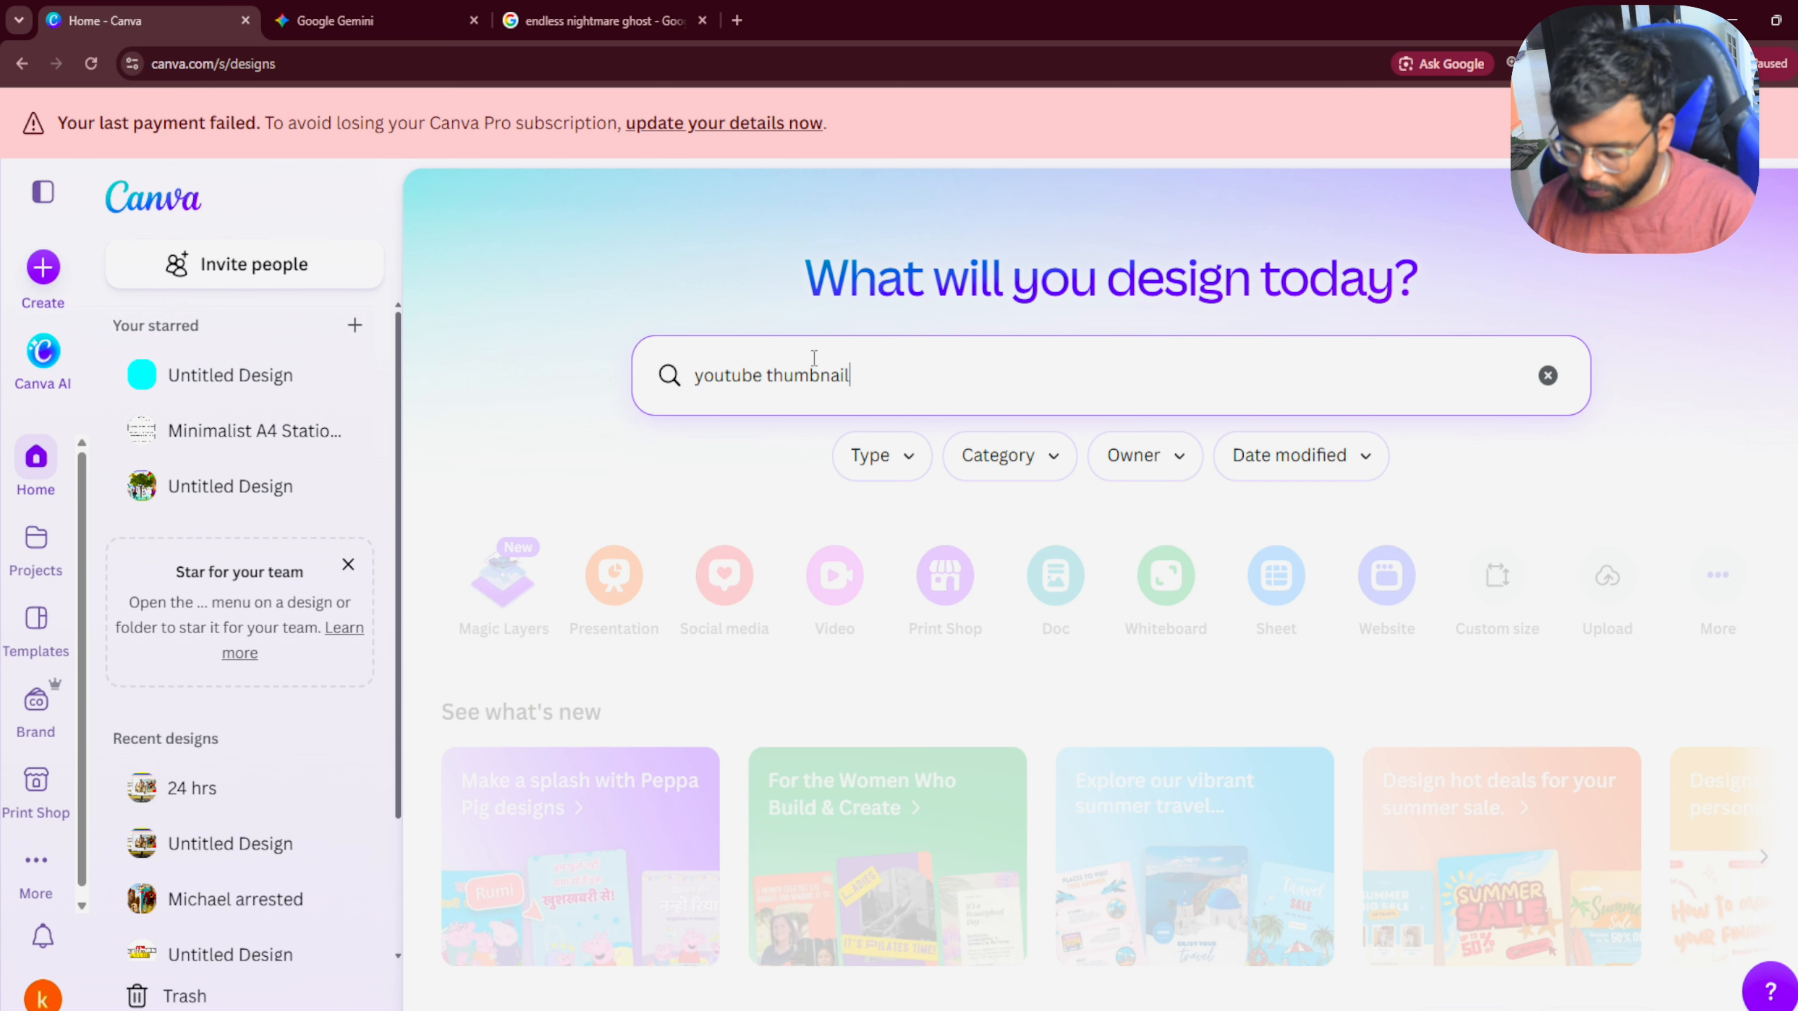
{"action": "key", "text": "Return"}
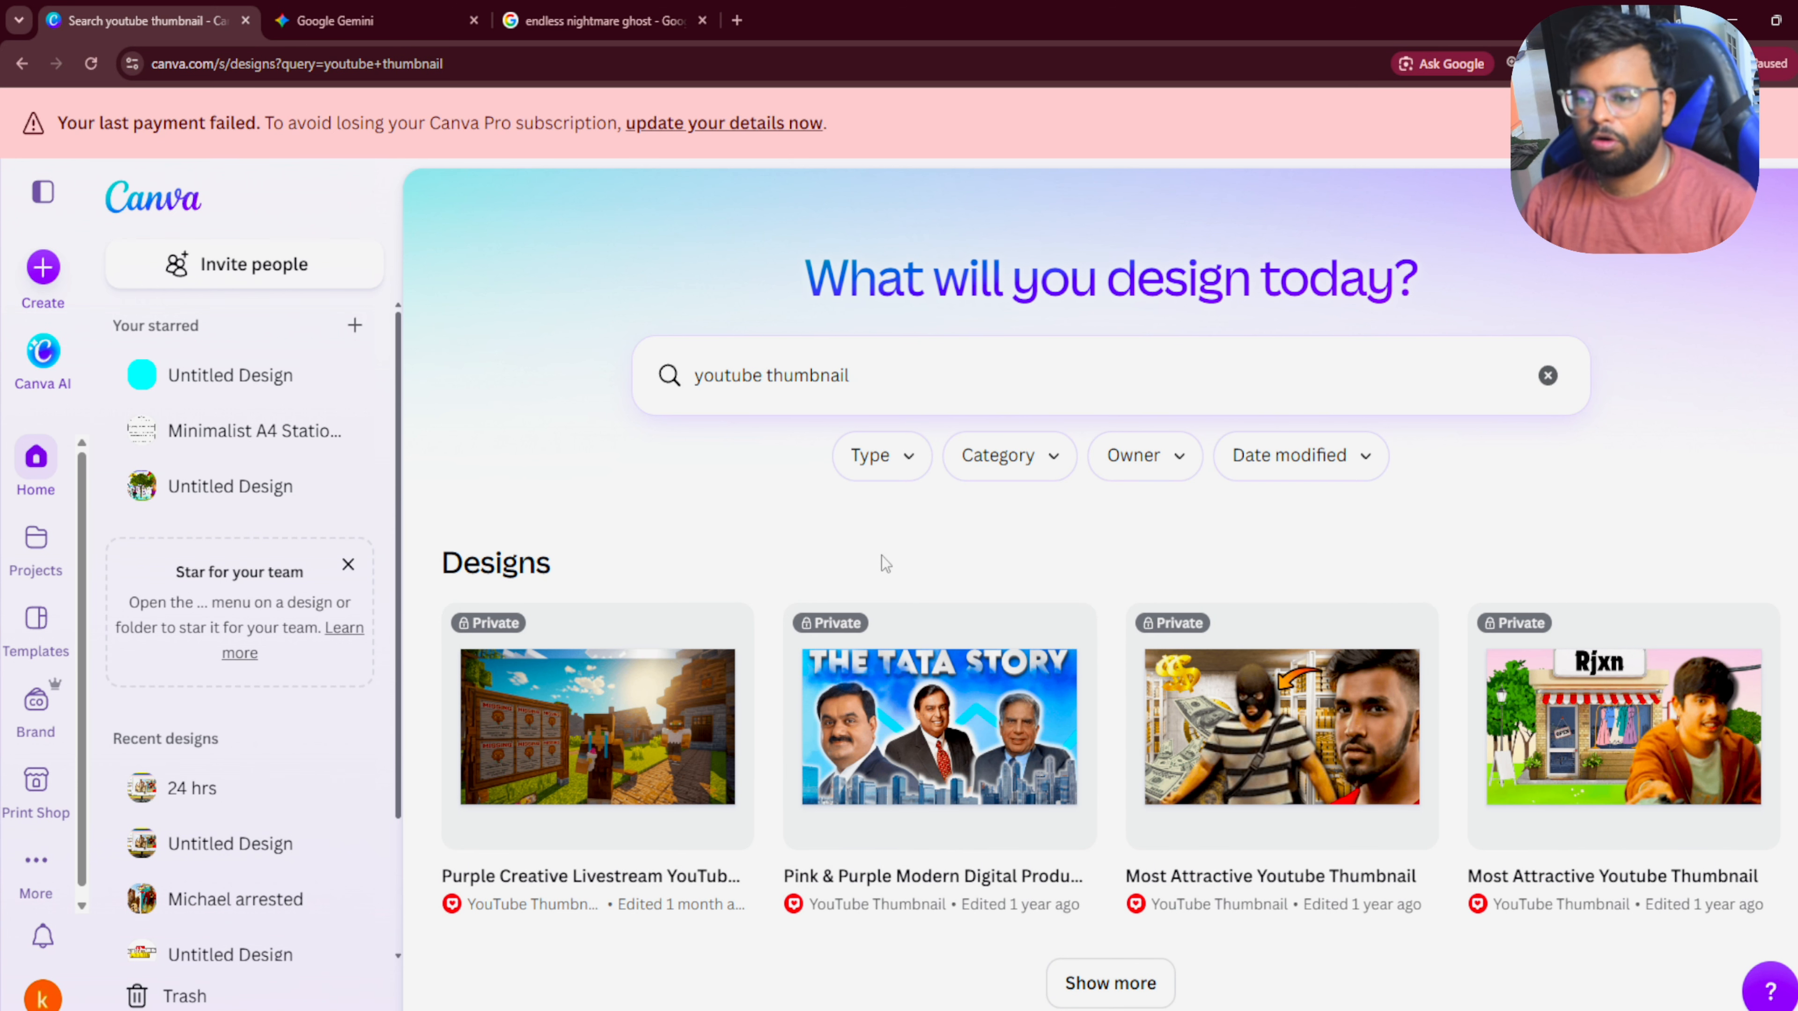
{"action": "scroll", "coordinate": [1413, 864], "scroll_direction": "down", "scroll_amount": 5}
{"action": "scroll", "coordinate": [1460, 830], "scroll_direction": "up", "scroll_amount": 5}
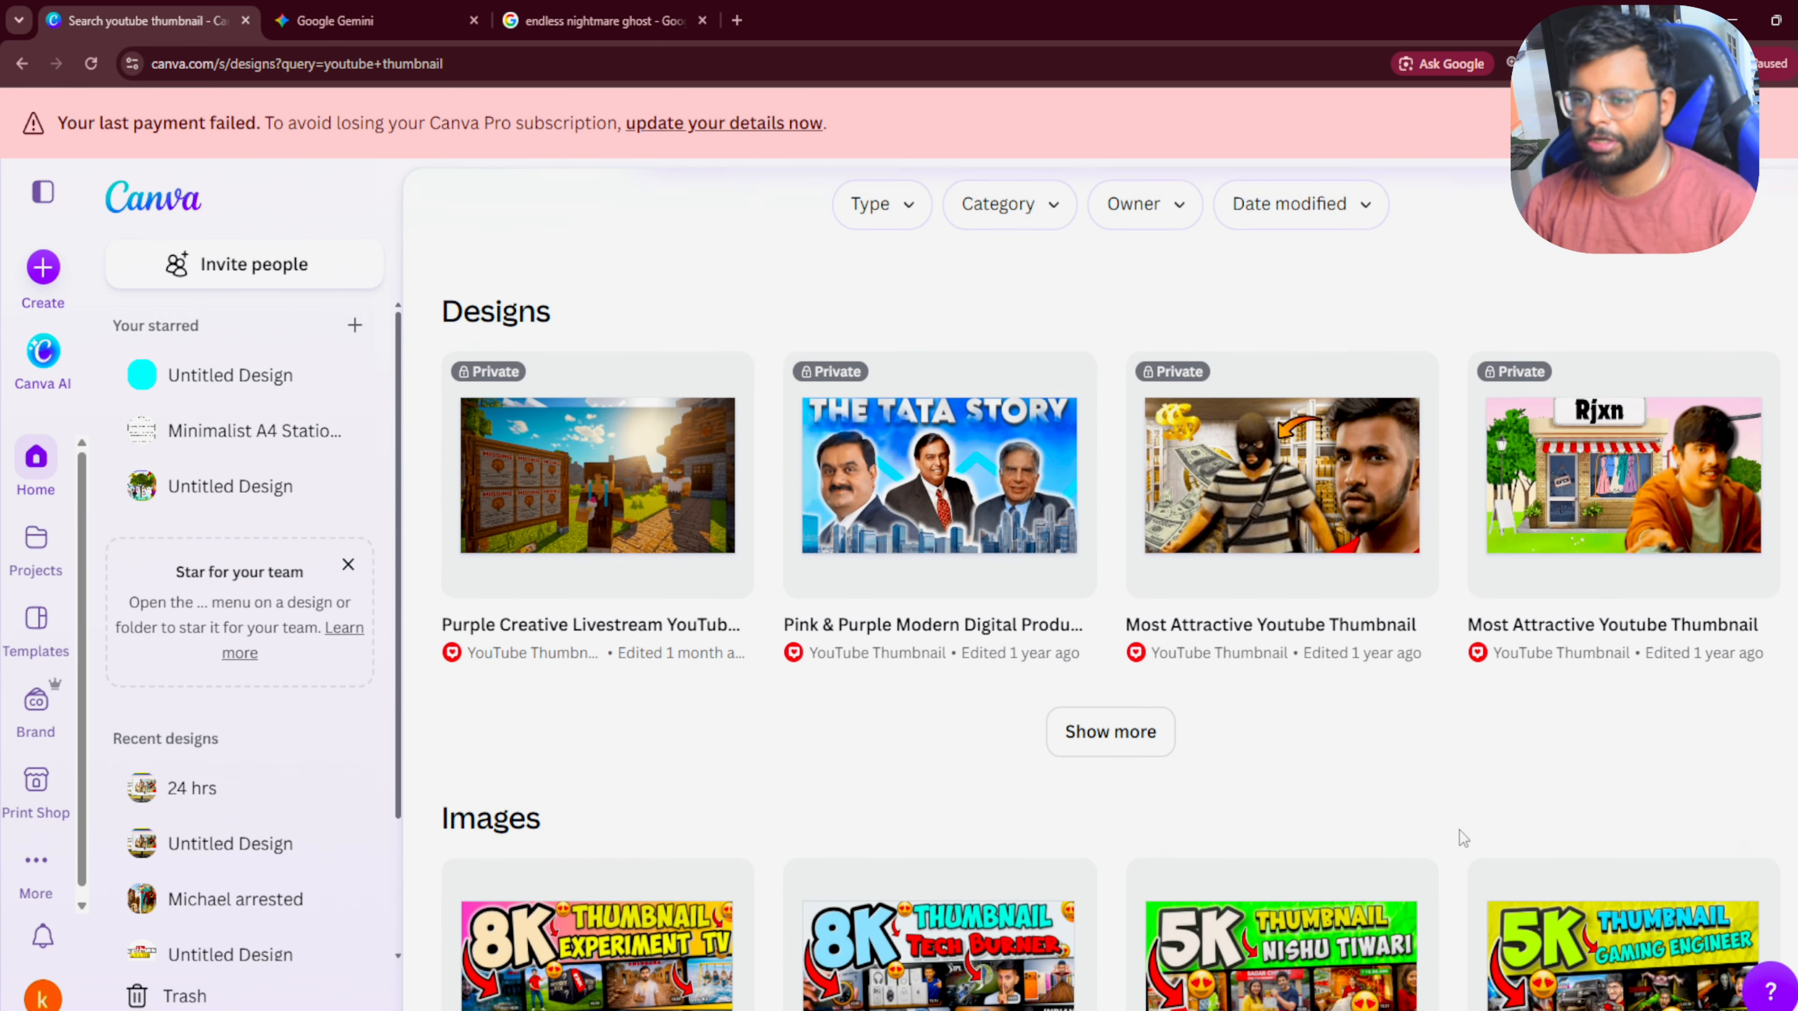
{"action": "left_click", "coordinate": [52, 273]}
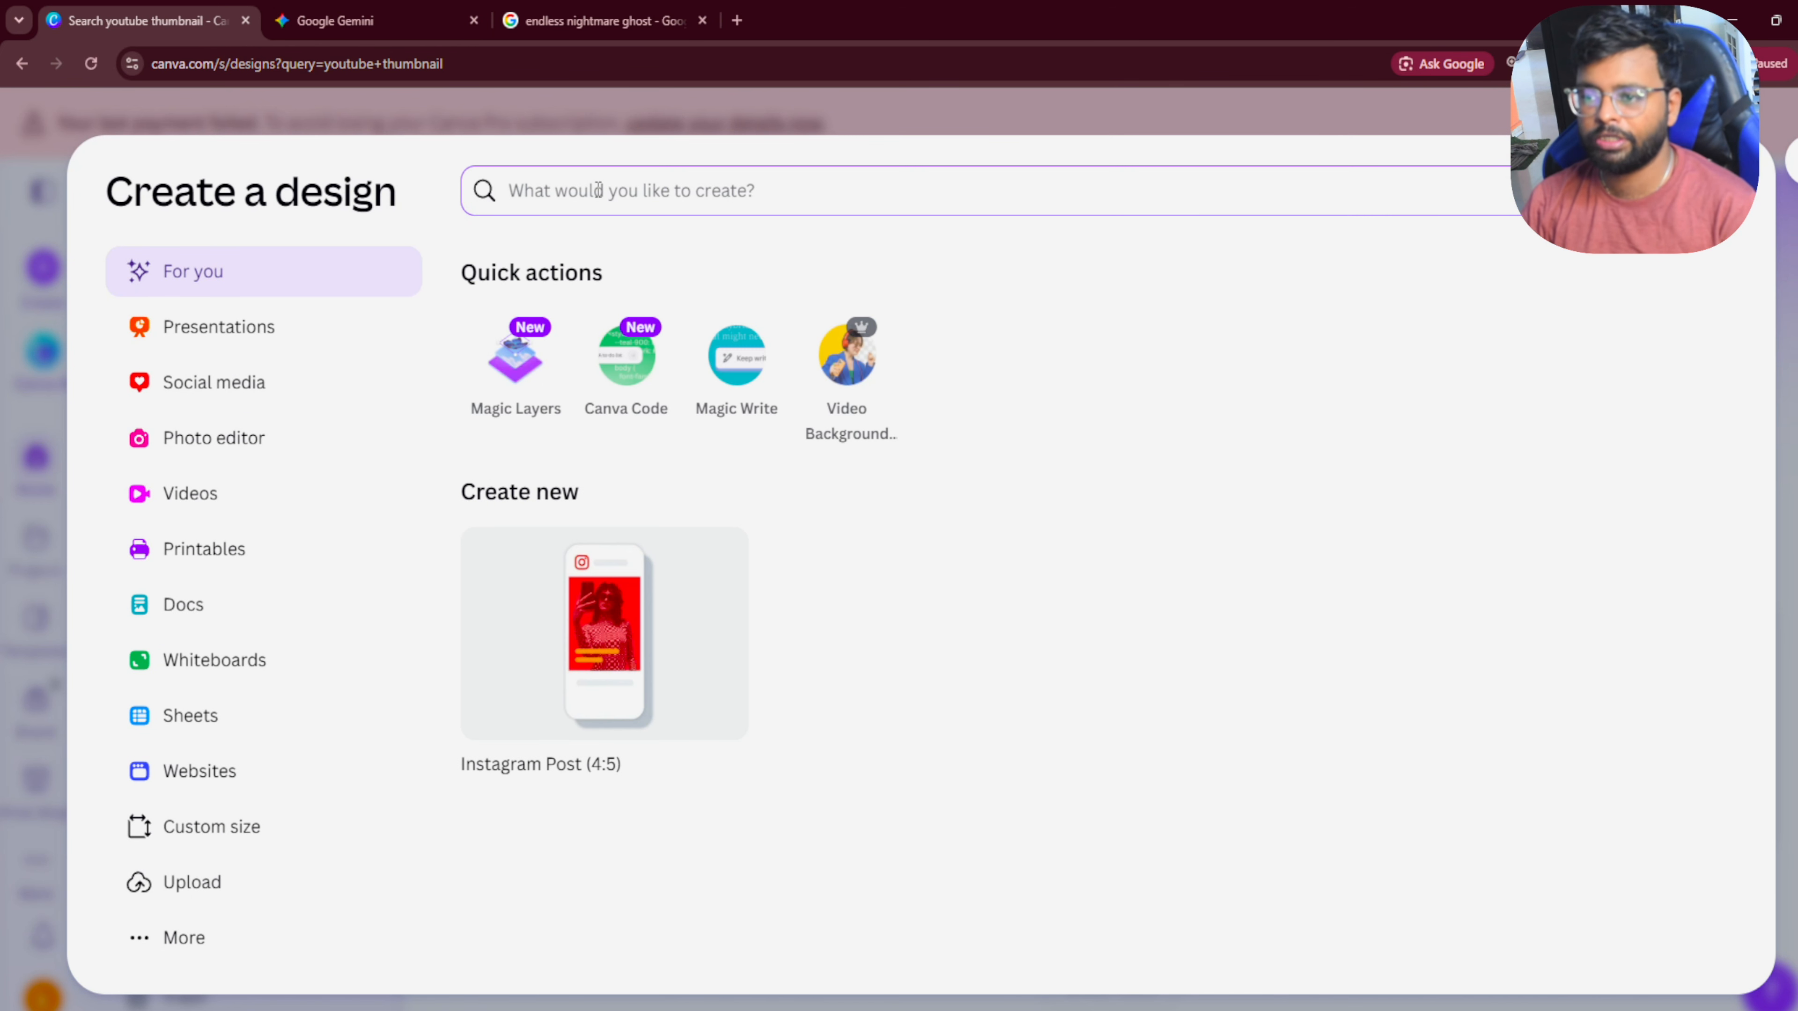
{"action": "type", "text": "youtube"}
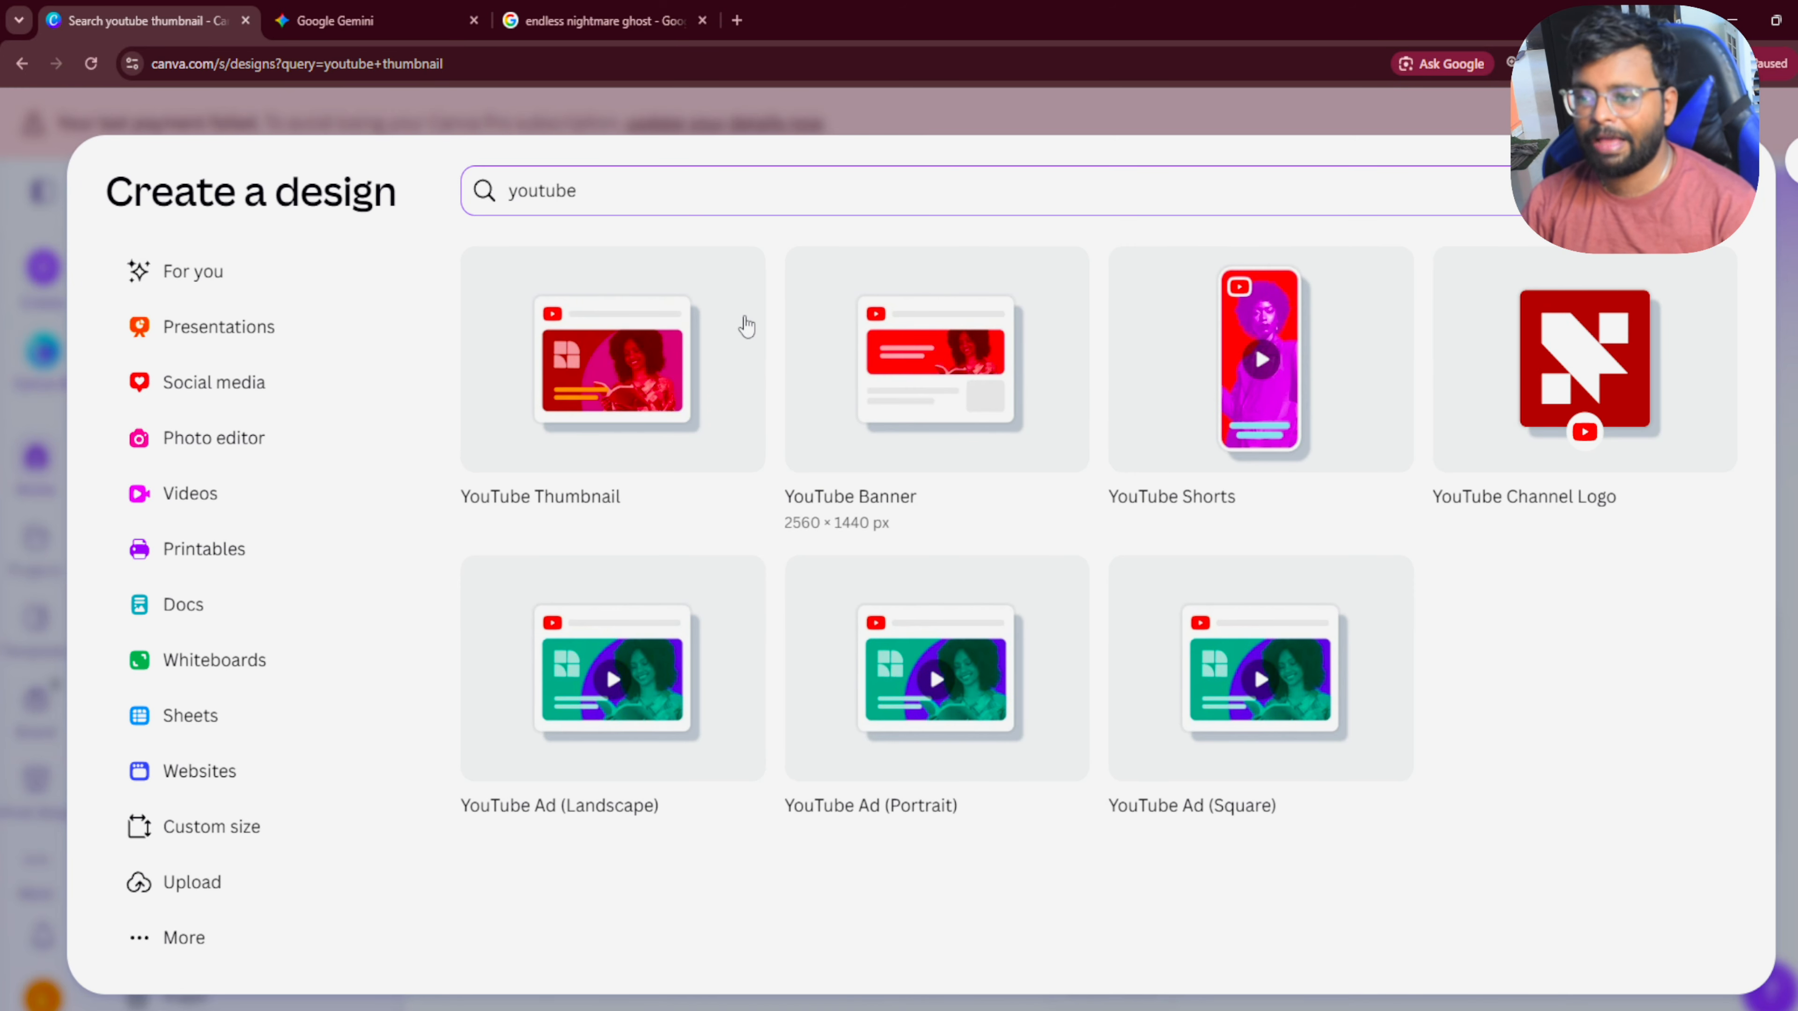
{"action": "key", "text": "Escape"}
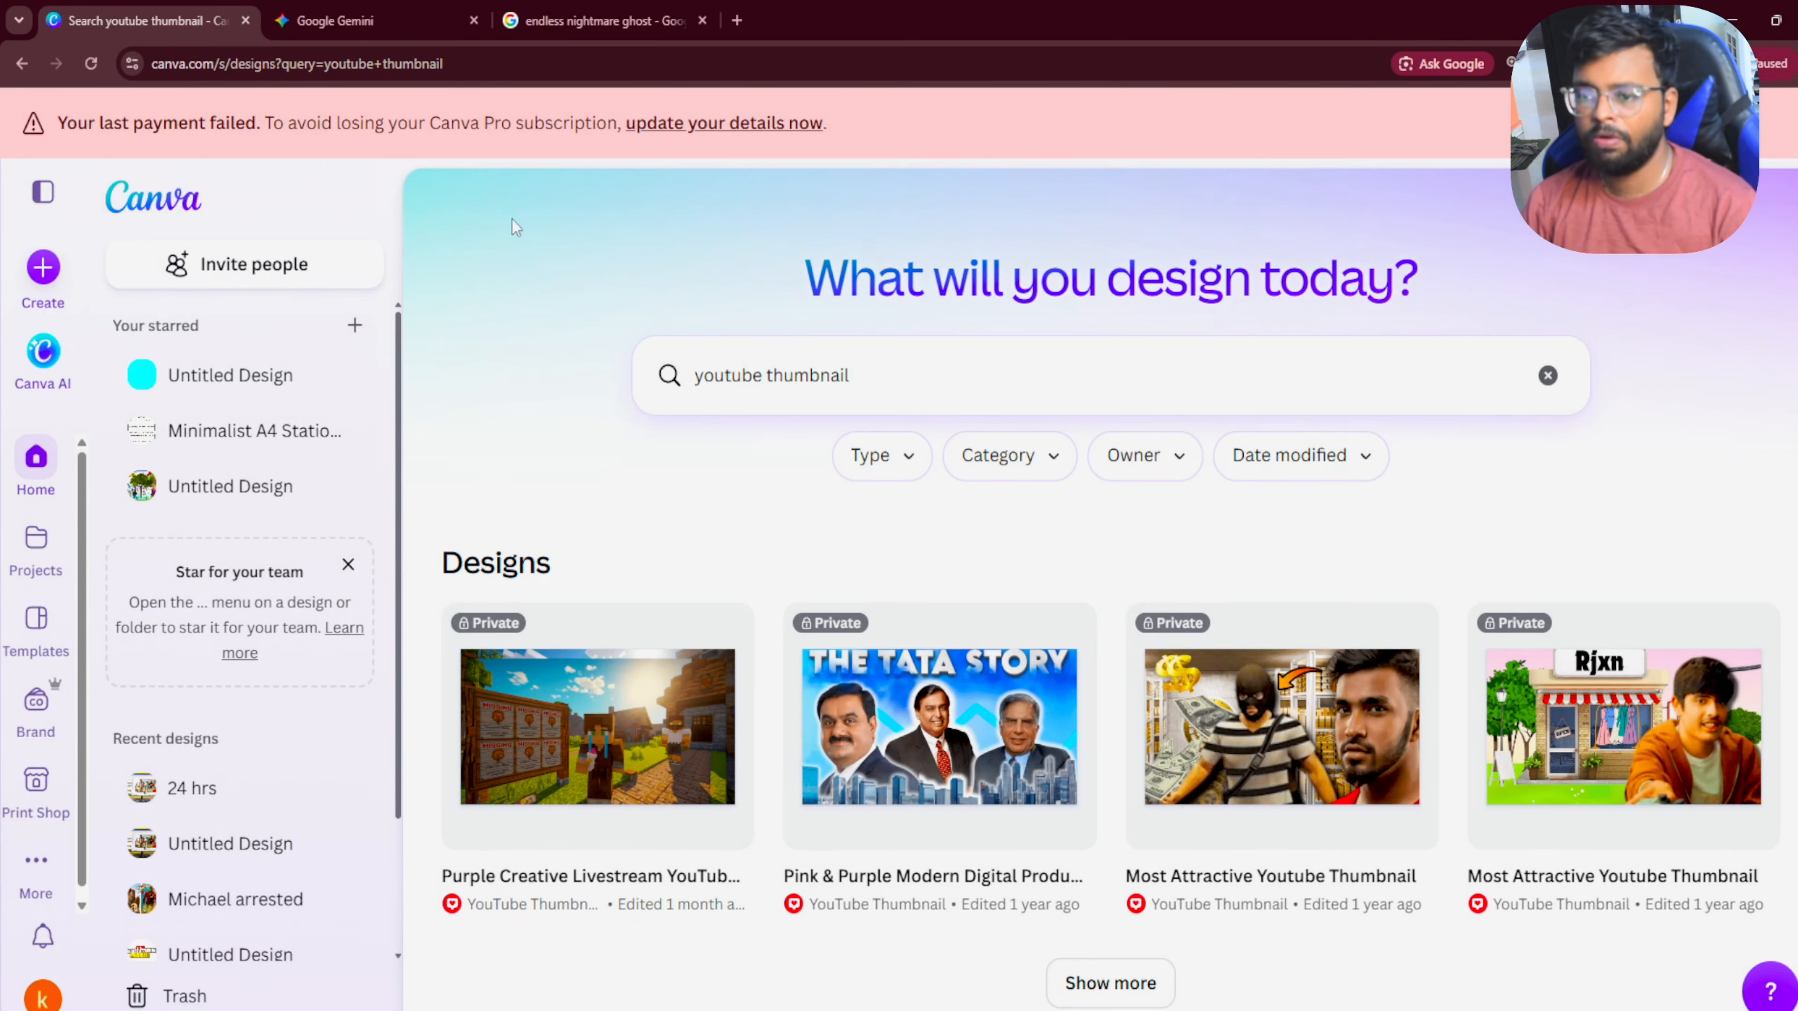
Step: Find the YouTube Thumbnail format by searching the new design types for "youtube" and create a blank 1280 × 720 px design
{"action": "key", "text": "ctrl+plus"}
{"action": "key", "text": "ctrl+plus"}
{"action": "key", "text": "ctrl+plus"}
{"action": "key", "text": "ctrl+plus"}
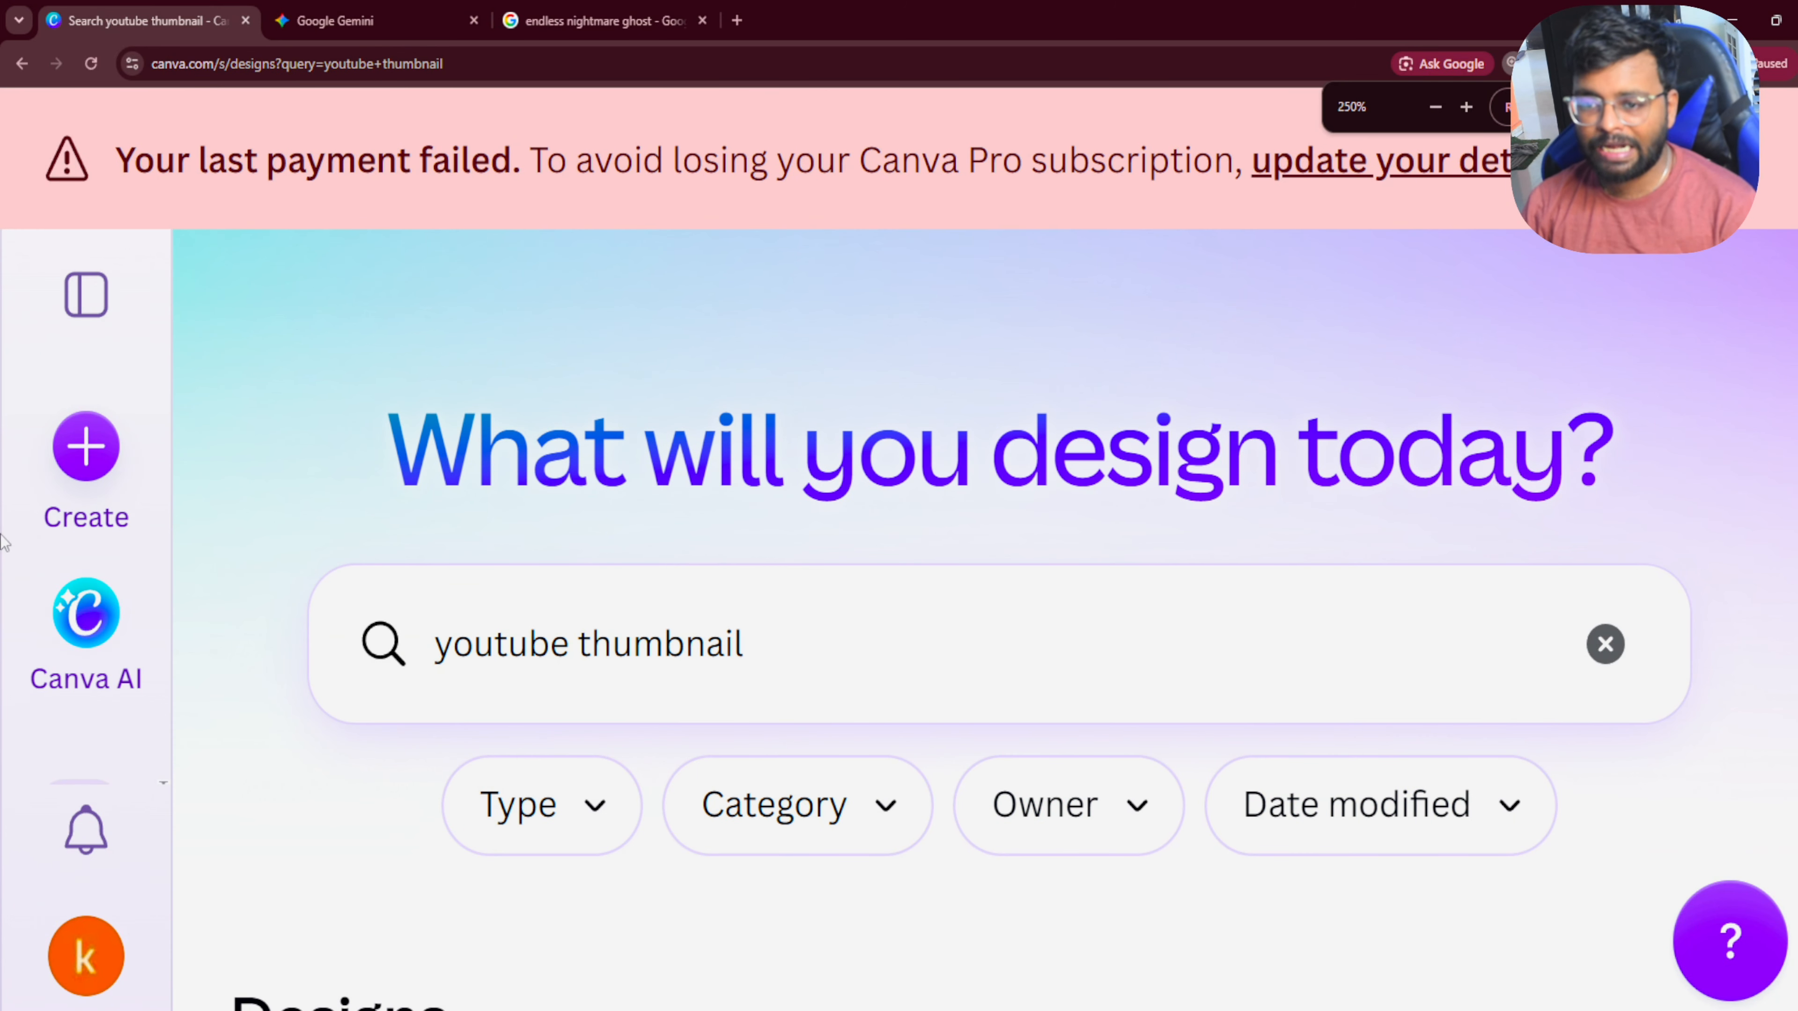
{"action": "left_click", "coordinate": [76, 460]}
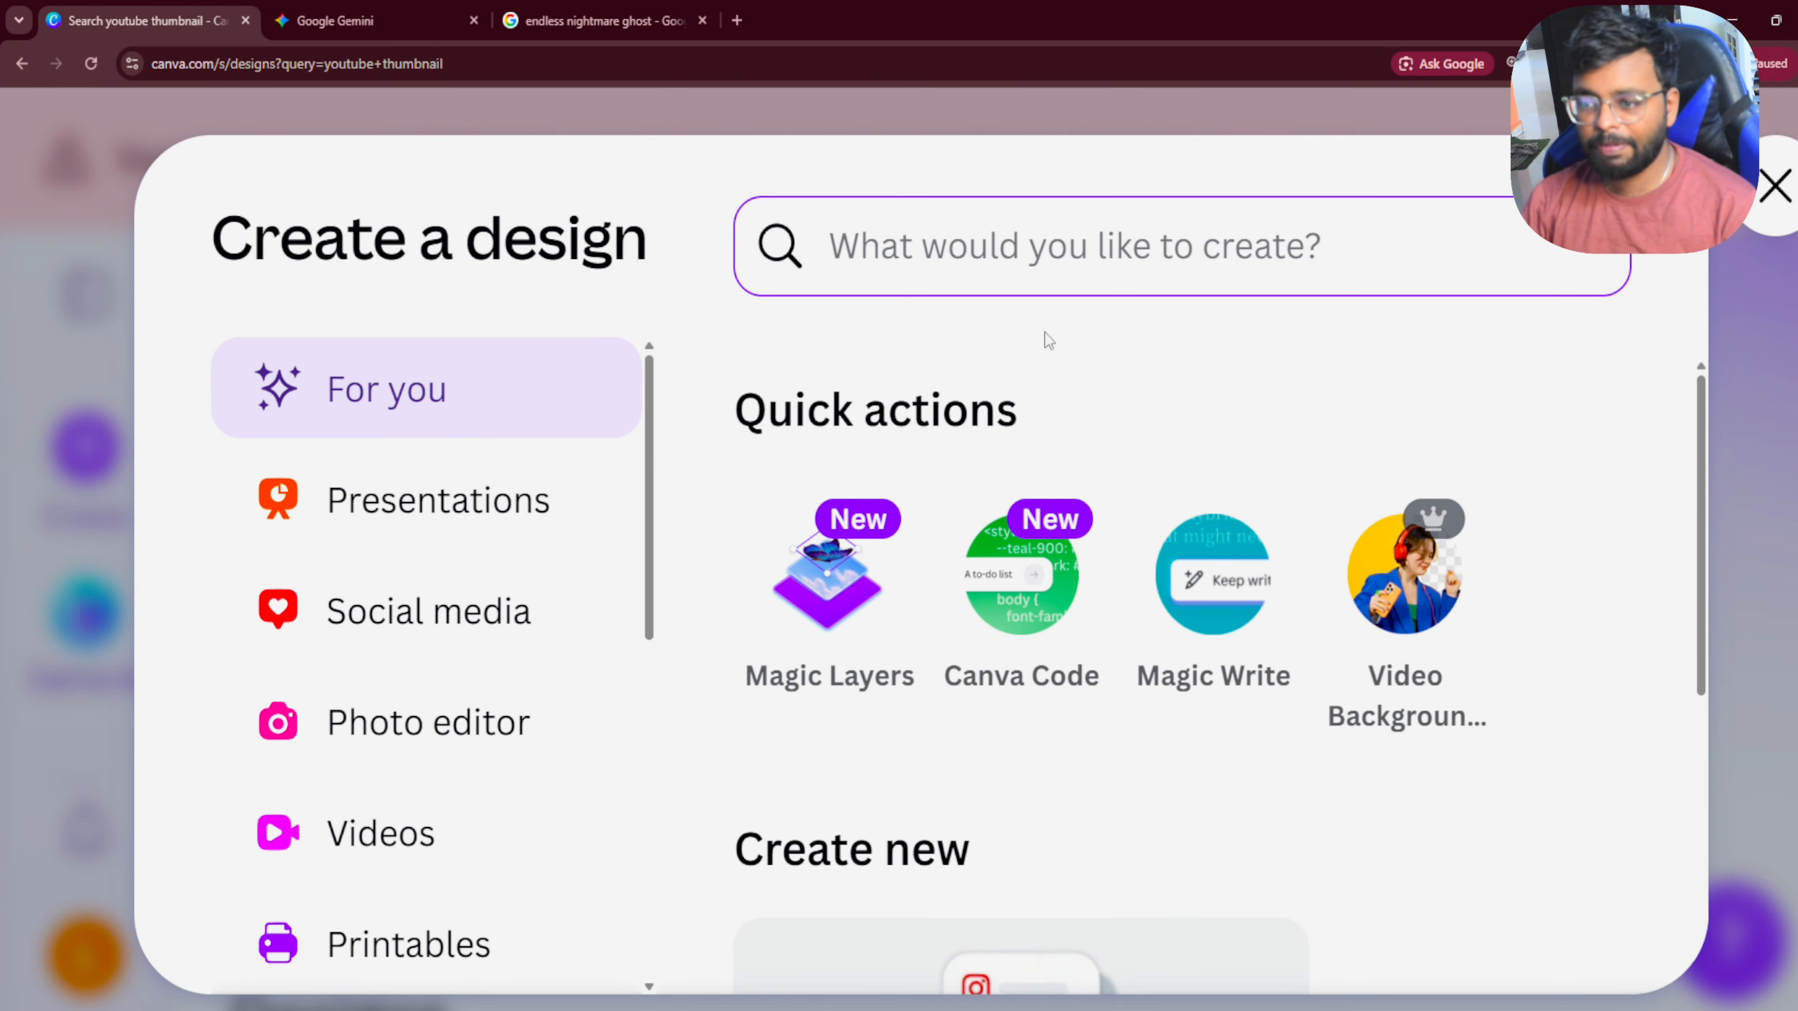
{"action": "left_click", "coordinate": [1001, 228]}
{"action": "type", "text": "you"}
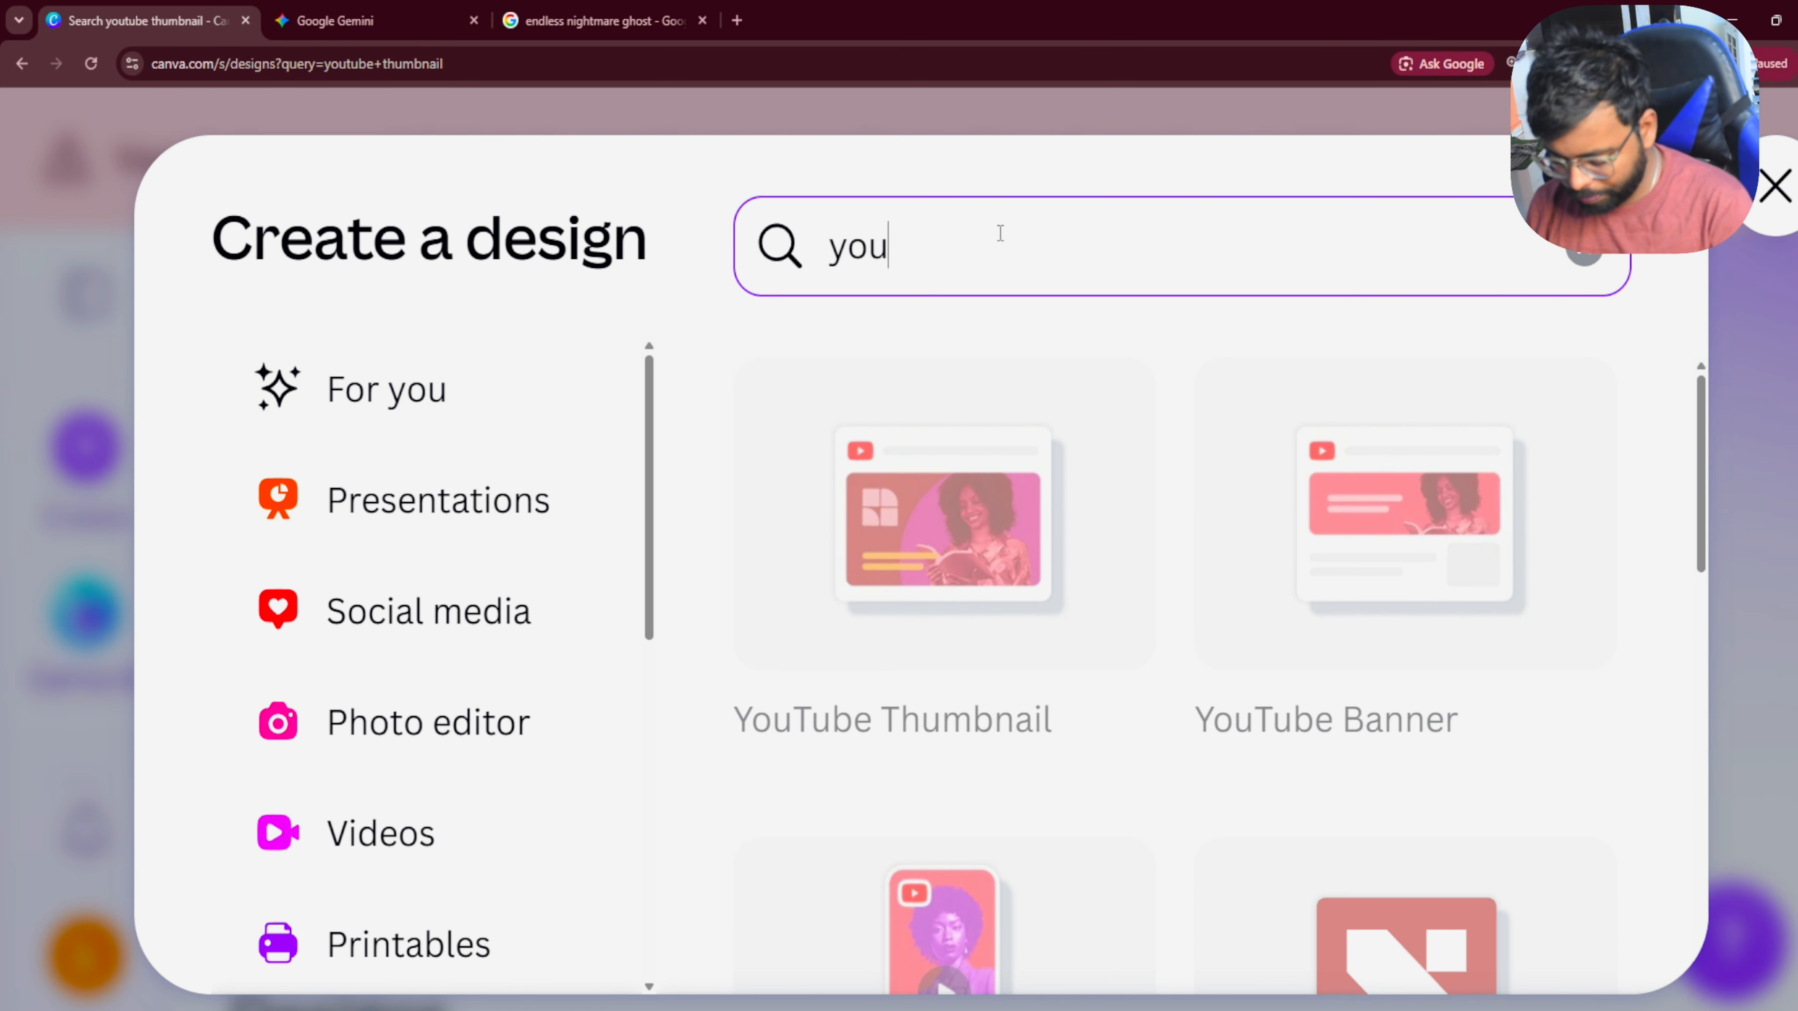
{"action": "type", "text": "tube"}
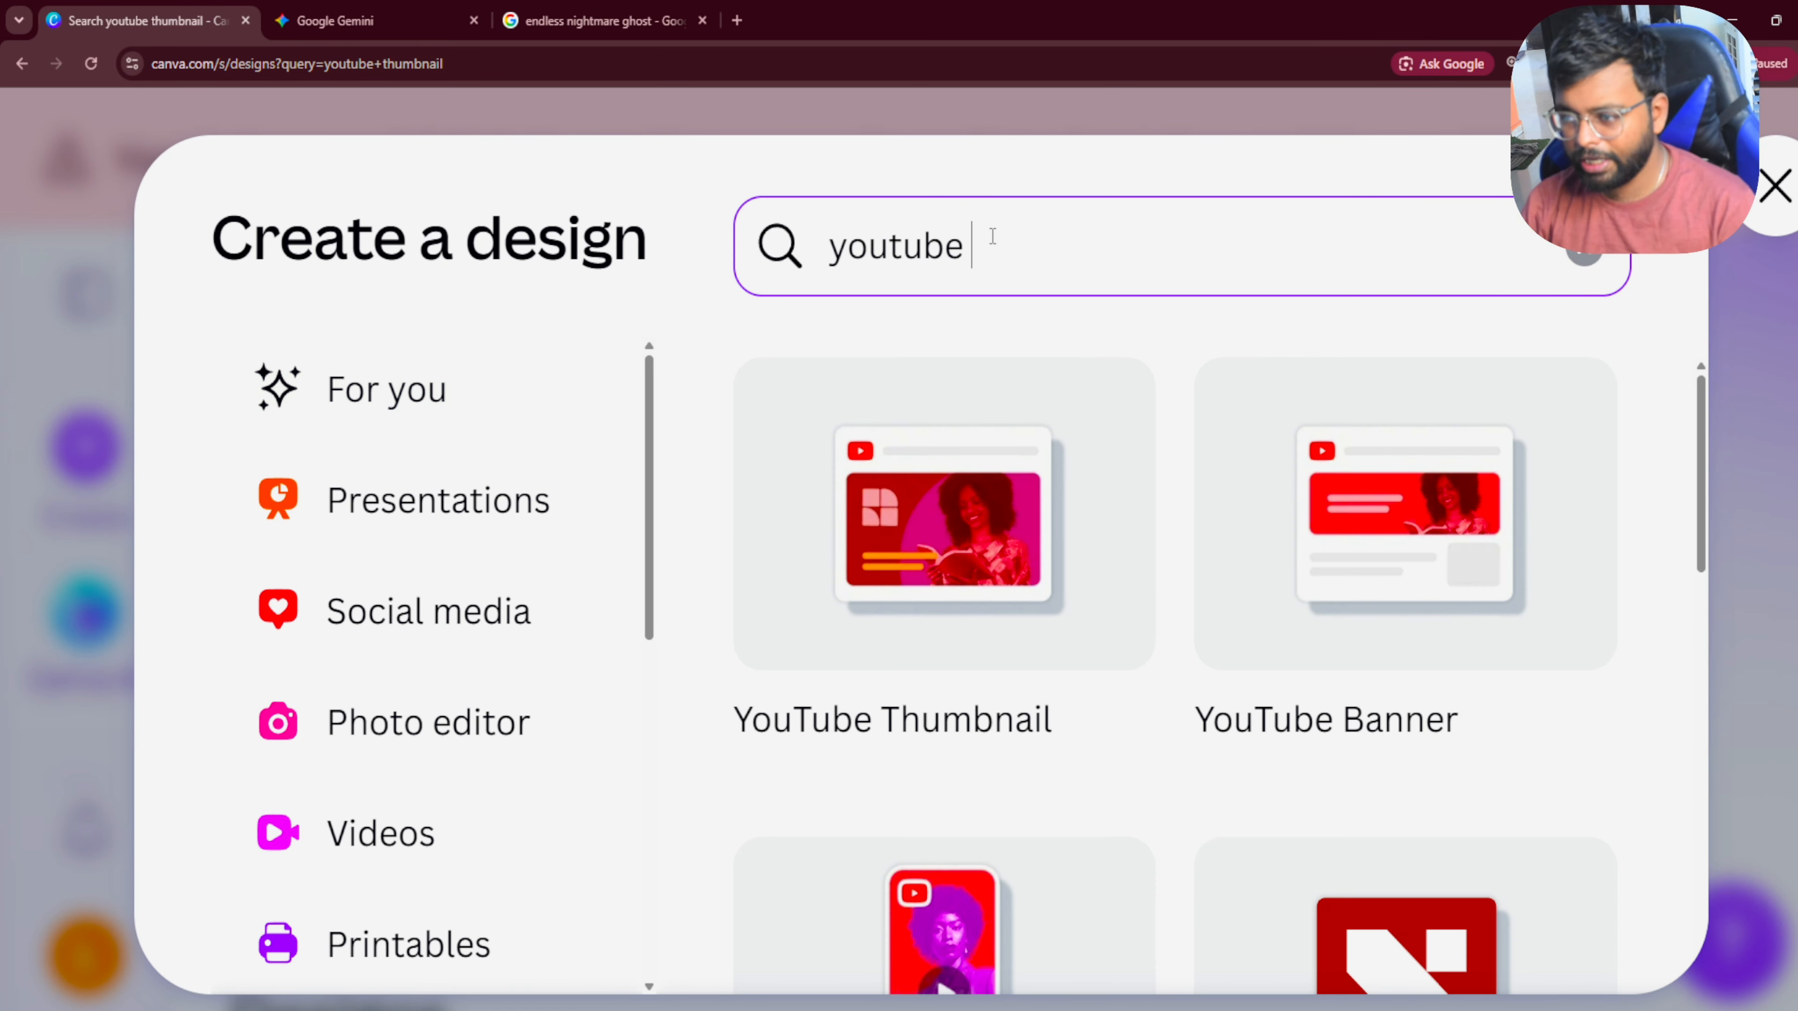
{"action": "scroll", "coordinate": [1005, 517], "scroll_direction": "down", "scroll_amount": 2}
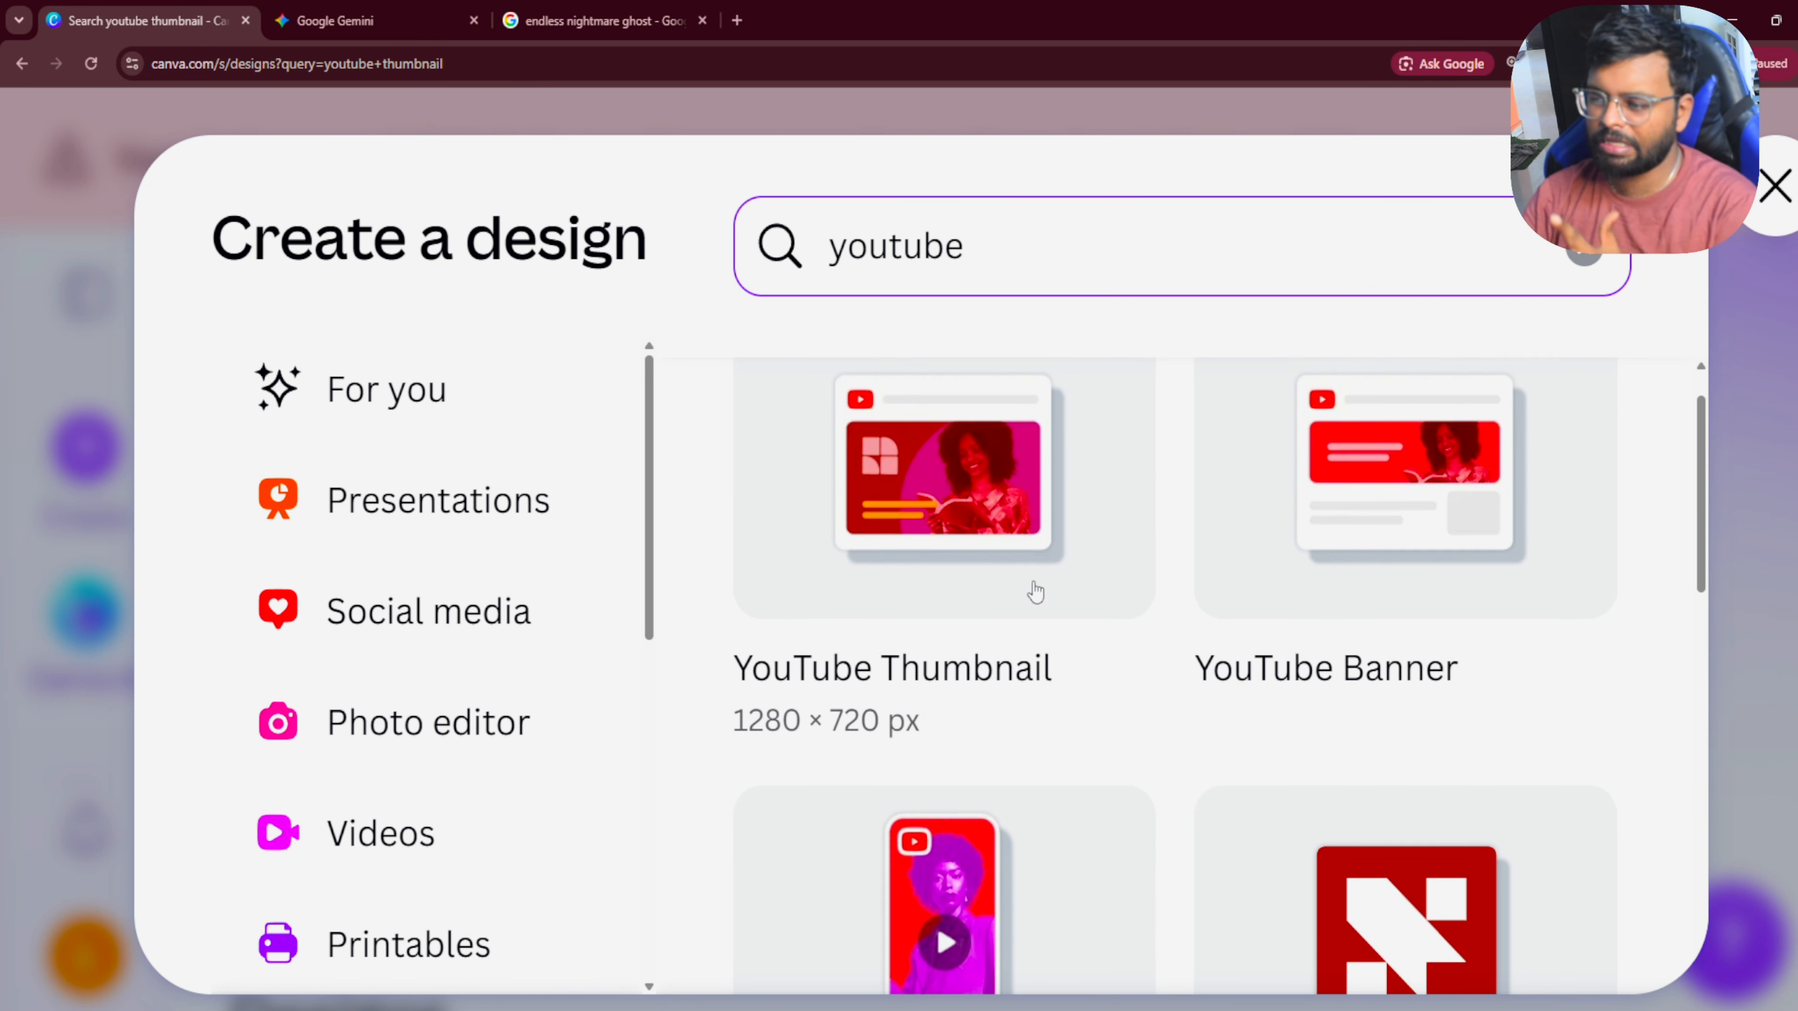
{"action": "left_click", "coordinate": [984, 504]}
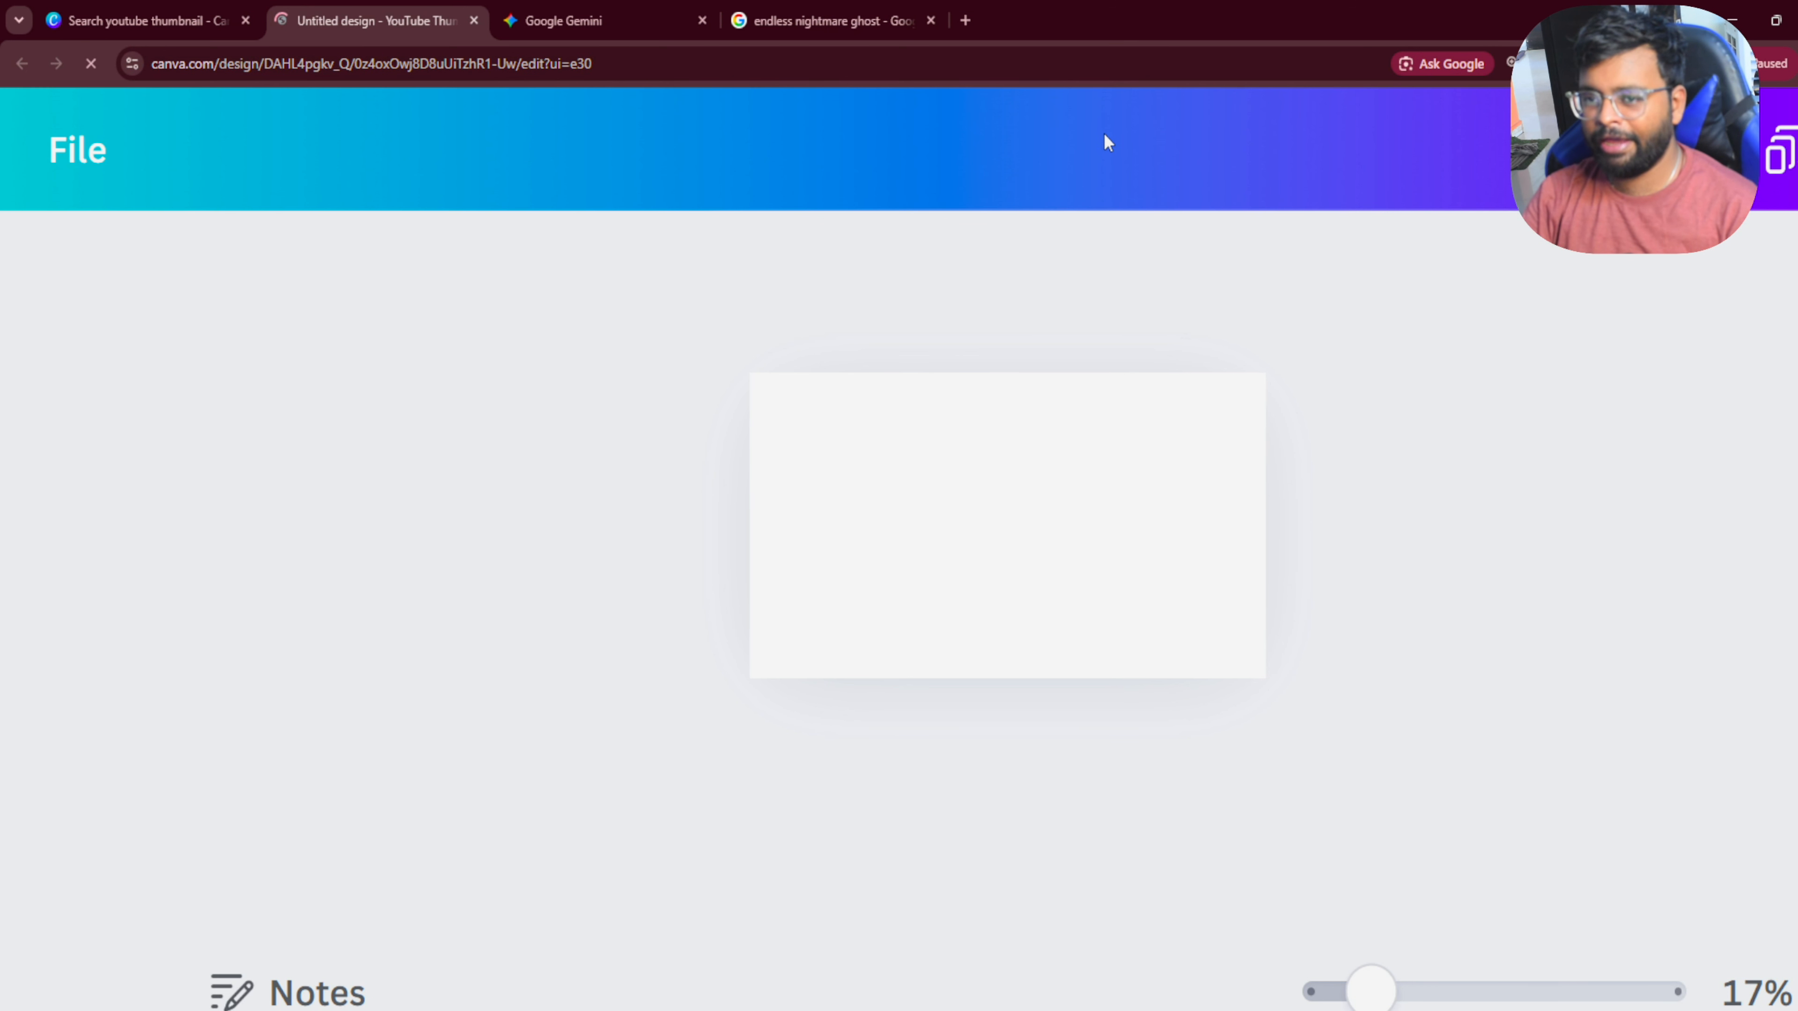
Step: Look through the available templates, elements and uploaded images beside the blank thumbnail design
{"action": "key", "text": "ctrl+minus"}
{"action": "key", "text": "ctrl+minus"}
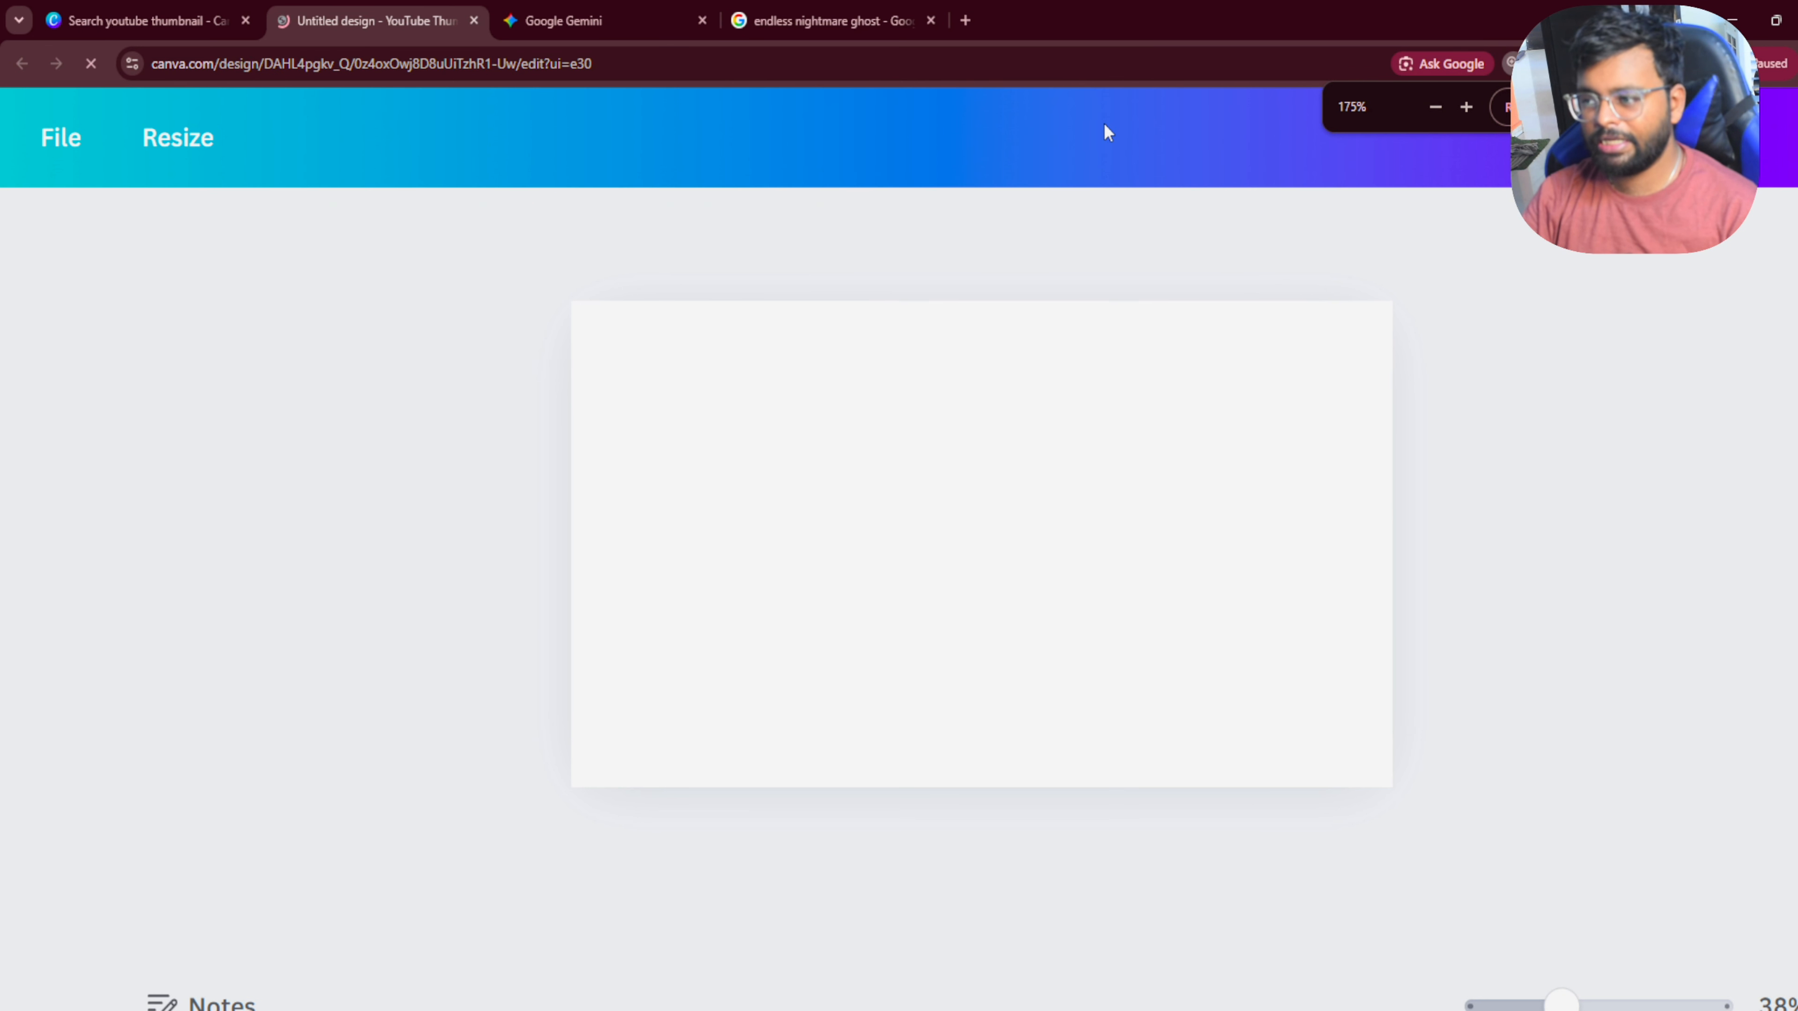
{"action": "key", "text": "ctrl+minus"}
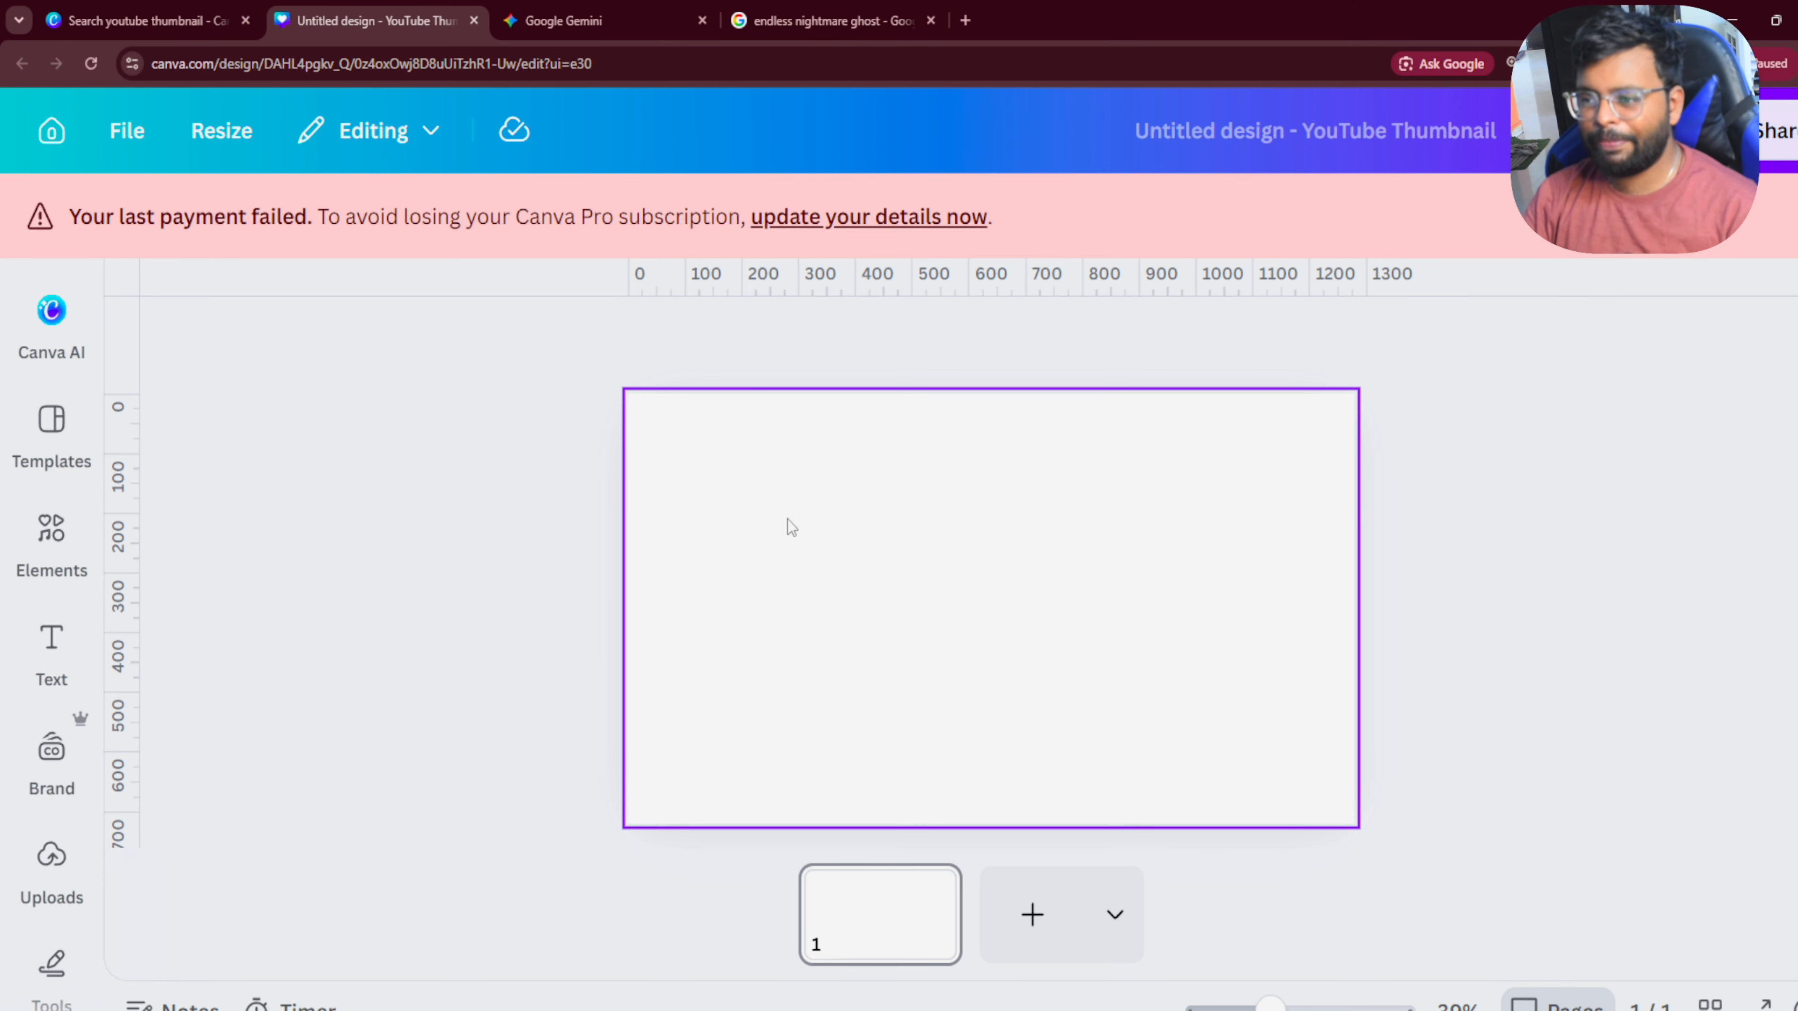
{"action": "left_click", "coordinate": [91, 458]}
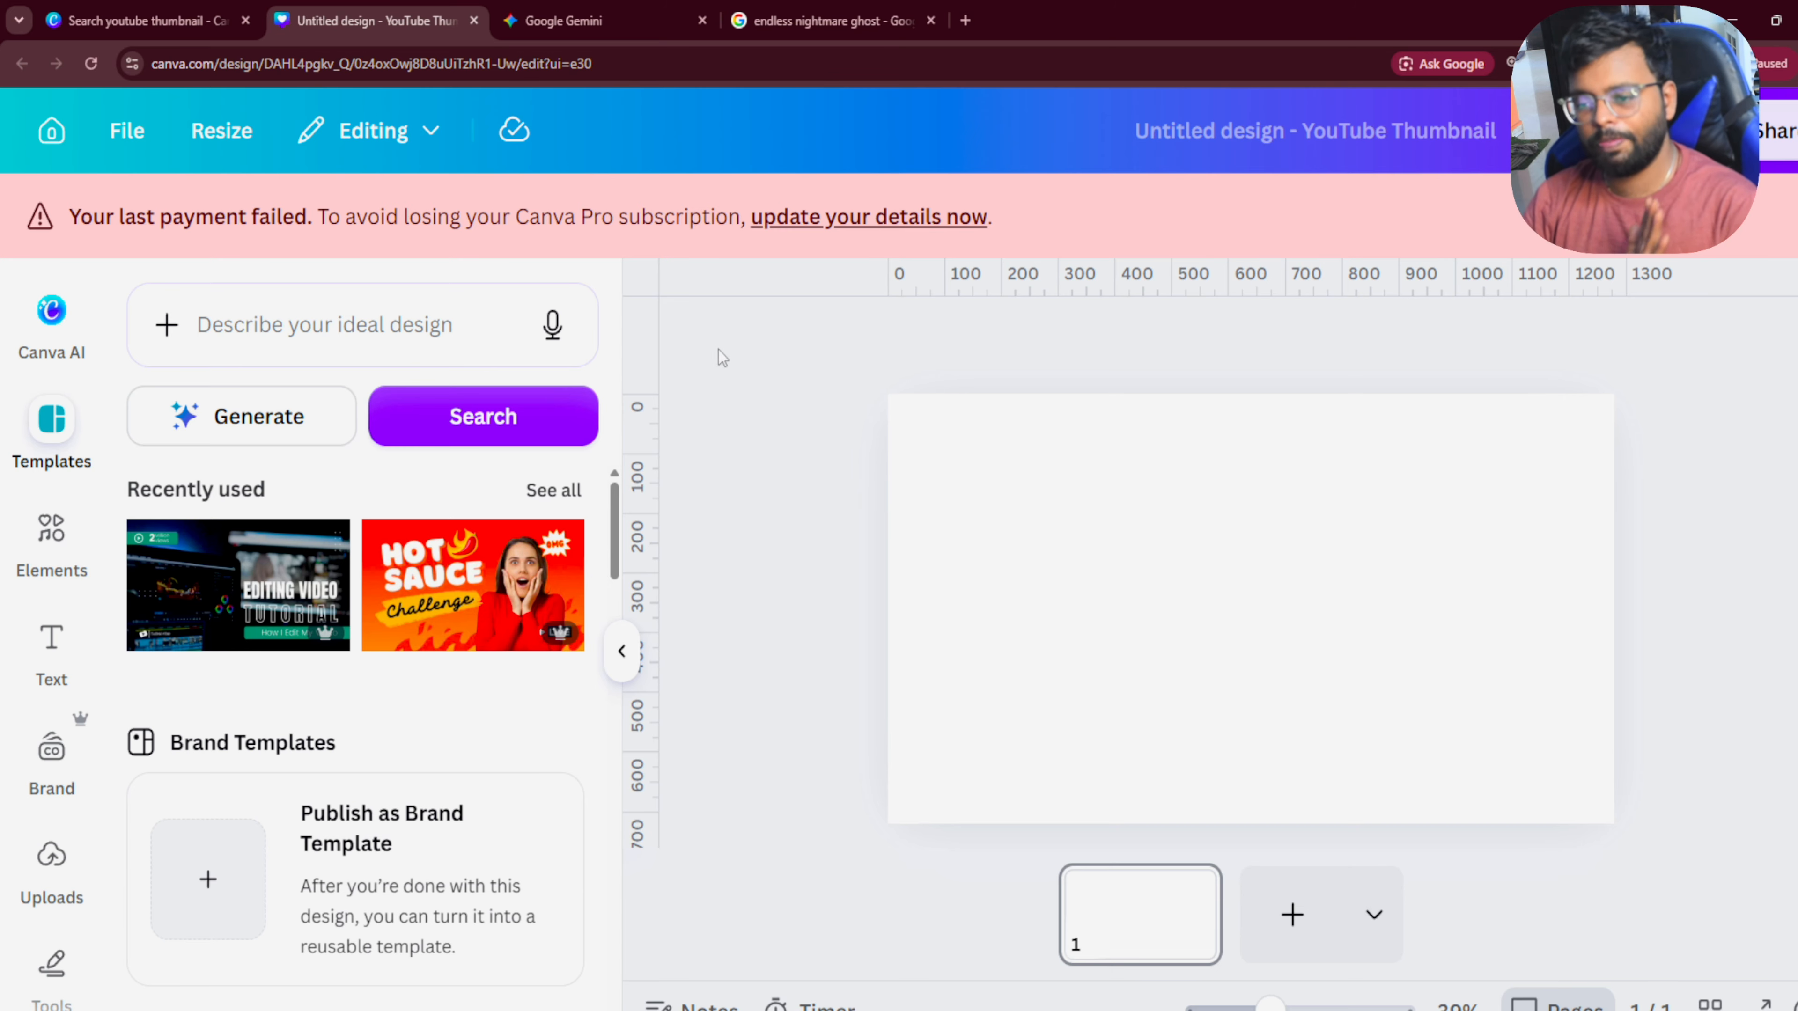
{"action": "left_click", "coordinate": [53, 537]}
{"action": "scroll", "coordinate": [56, 575], "scroll_direction": "down", "scroll_amount": 3}
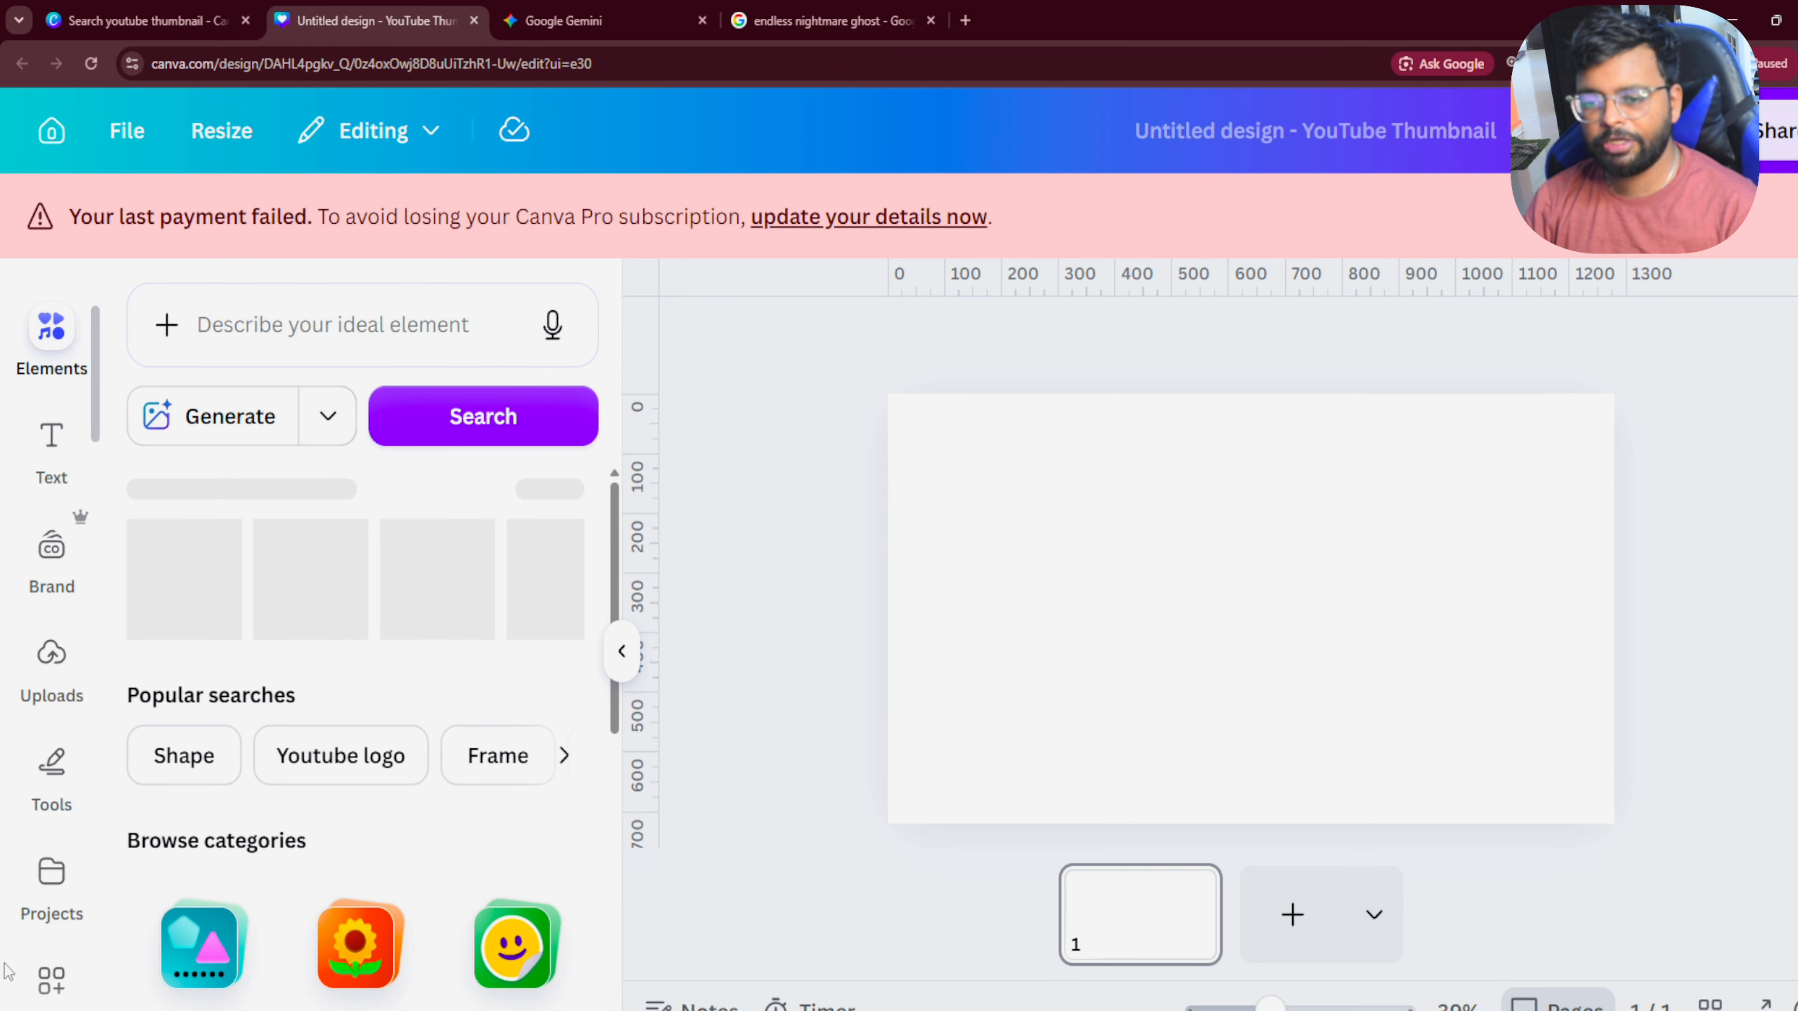
{"action": "left_click", "coordinate": [51, 662]}
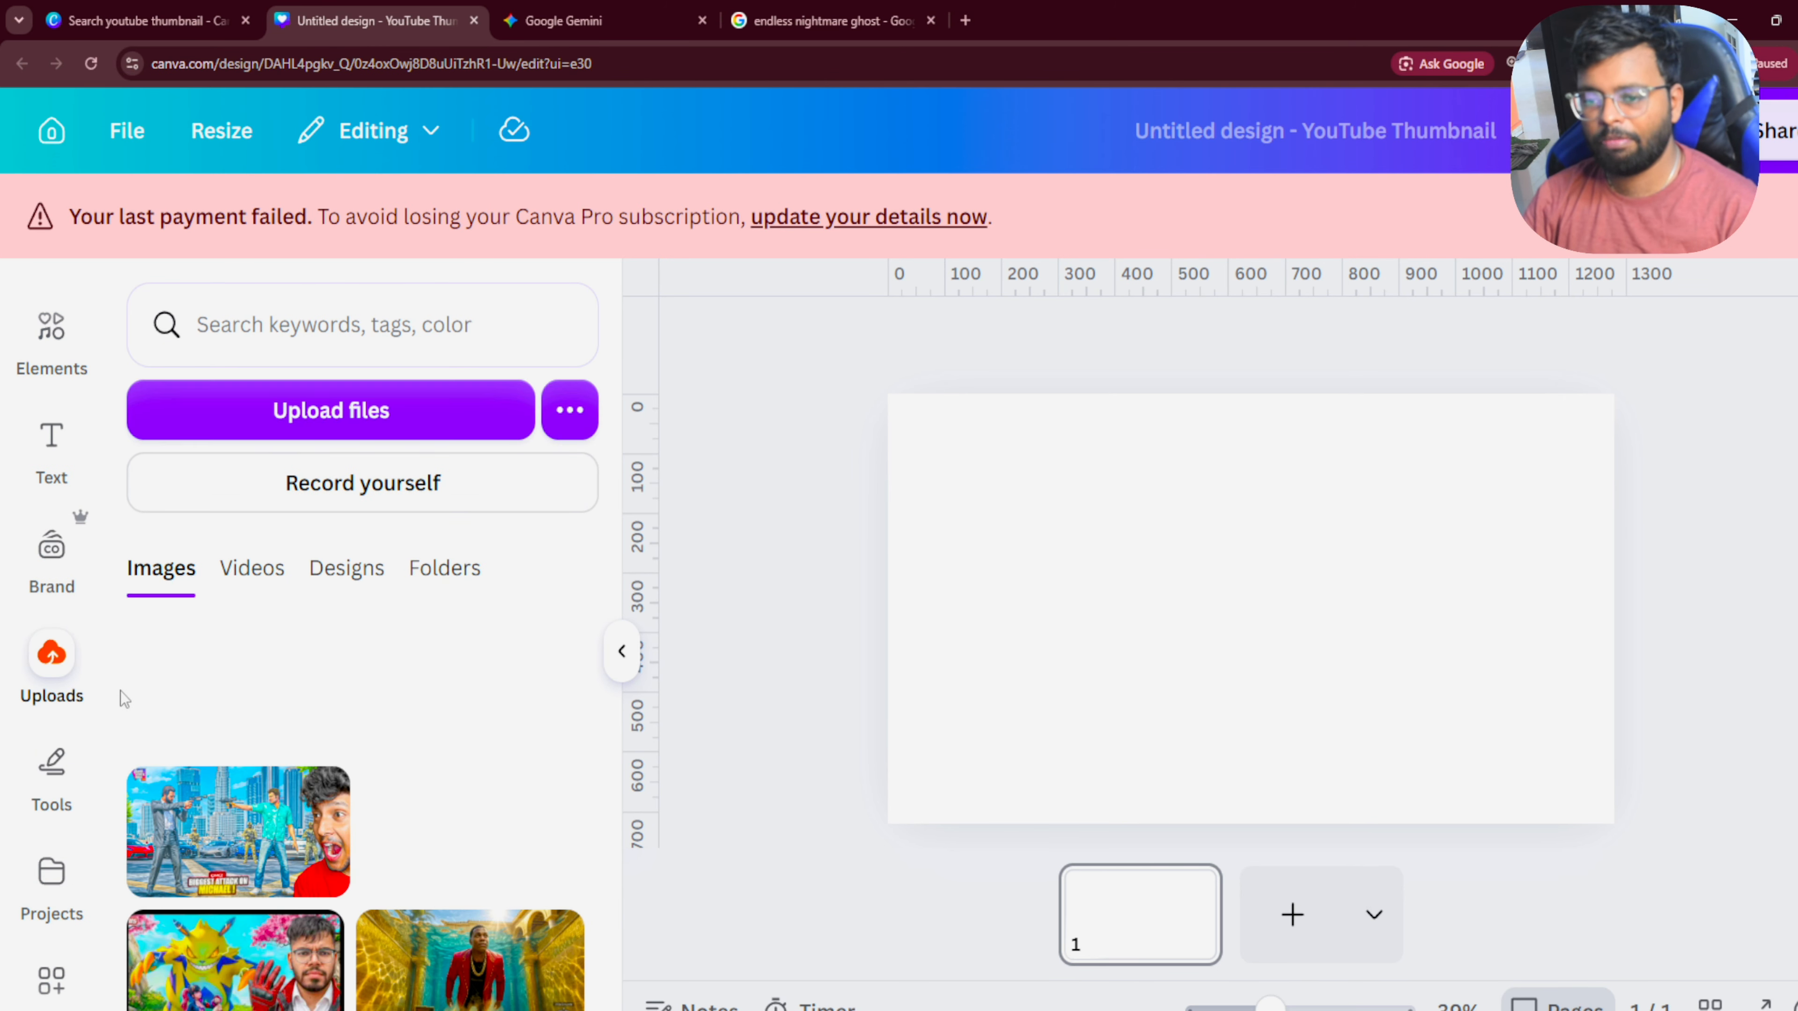
{"action": "left_click", "coordinate": [55, 393]}
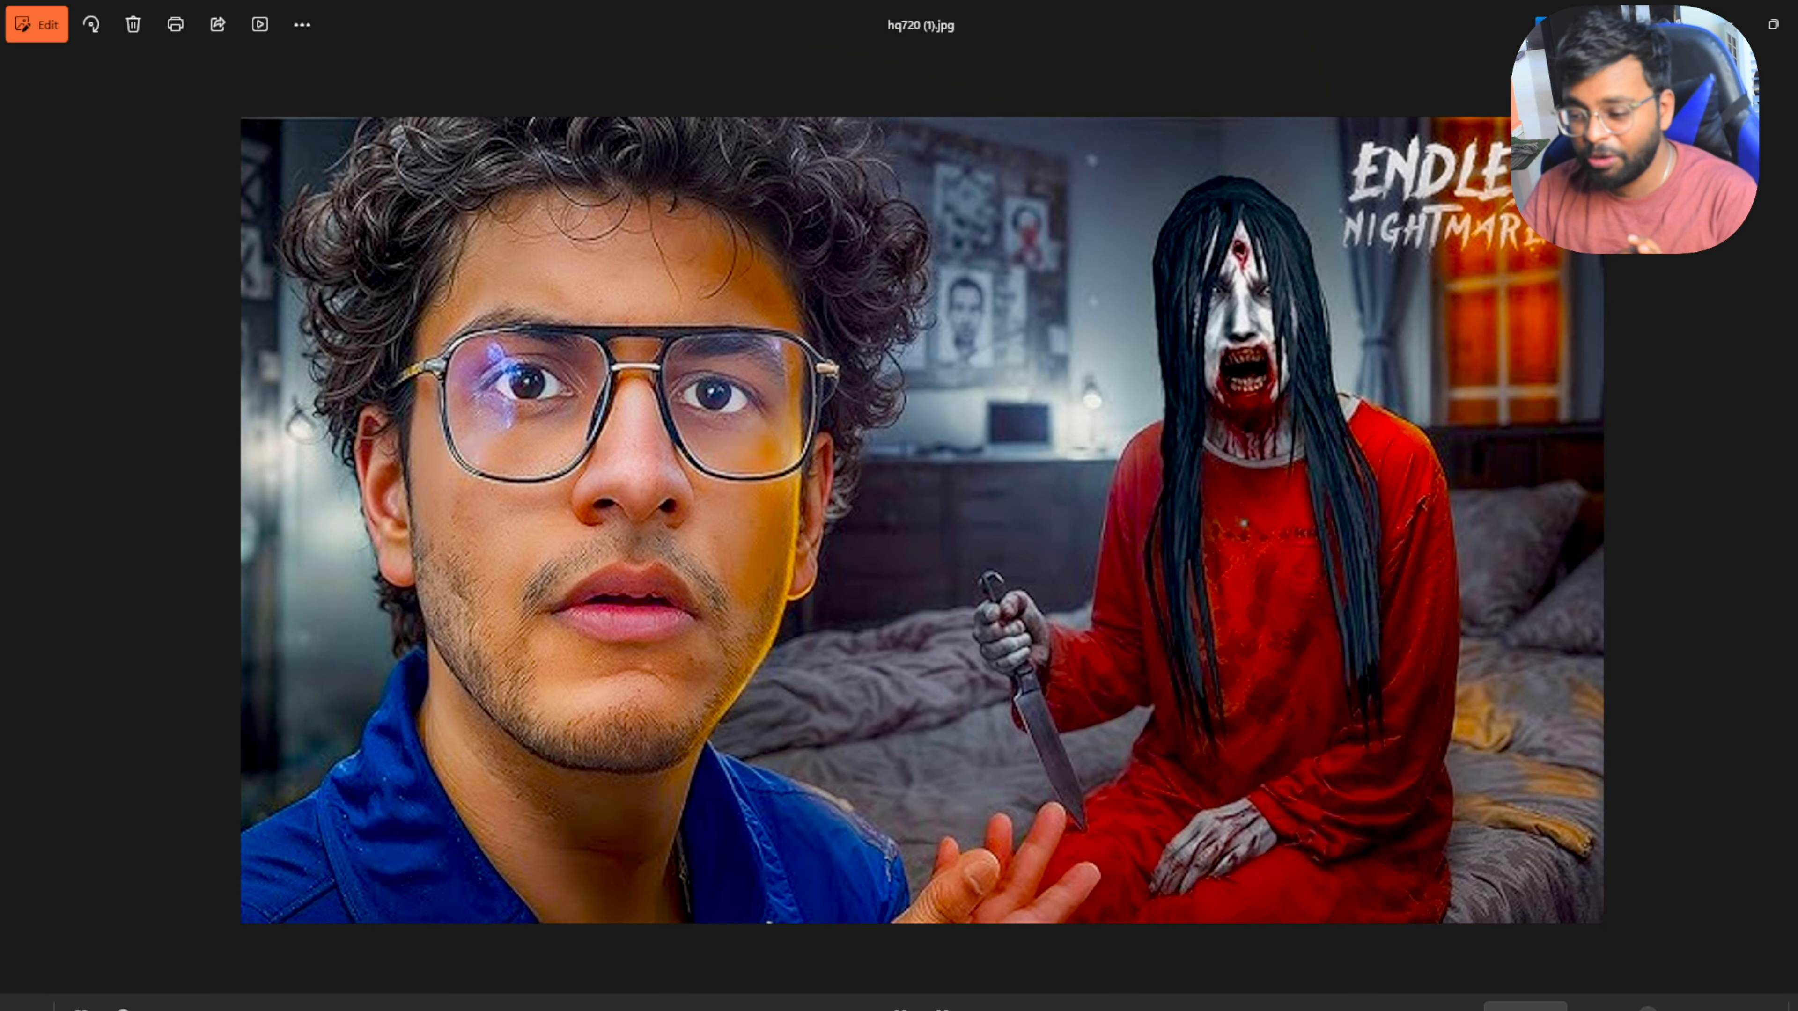
Step: Leave the reference thumbnail, switch to the open Gemini page and turn on image creation in the new chat
{"action": "mouse_move", "coordinate": [1133, 1002]}
{"action": "left_click", "coordinate": [1132, 949]}
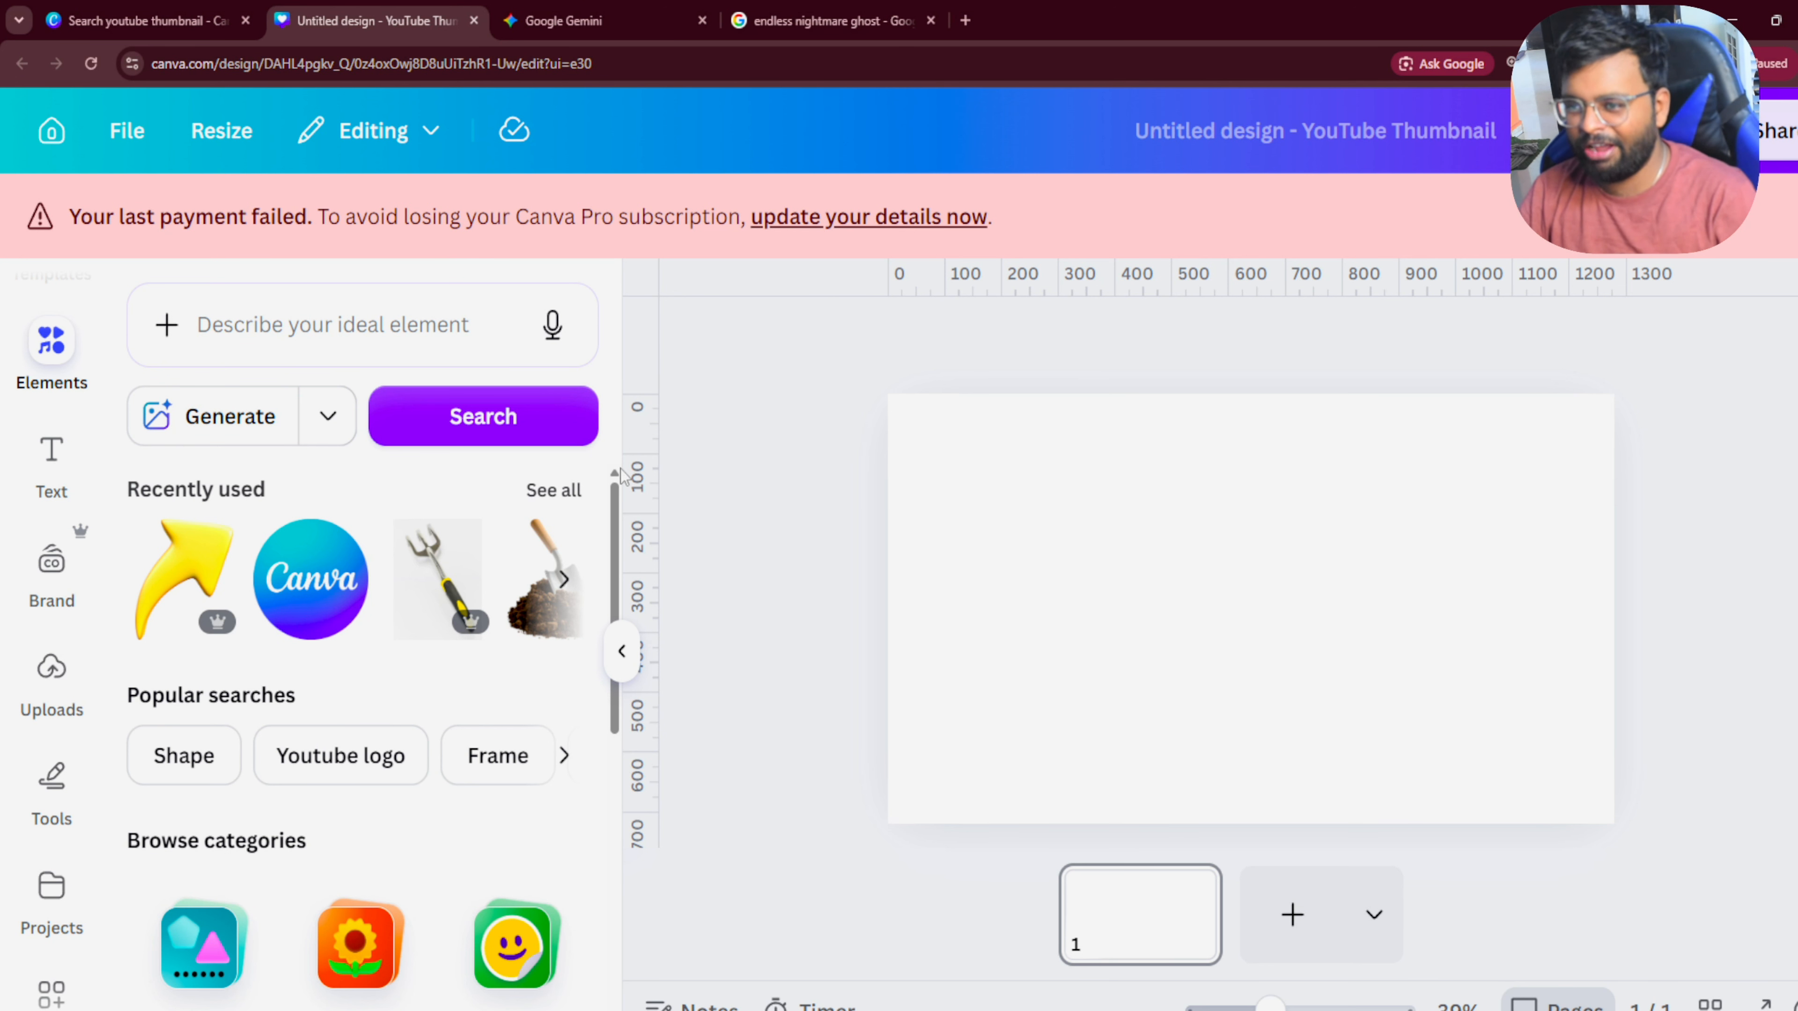
{"action": "left_click", "coordinate": [597, 9]}
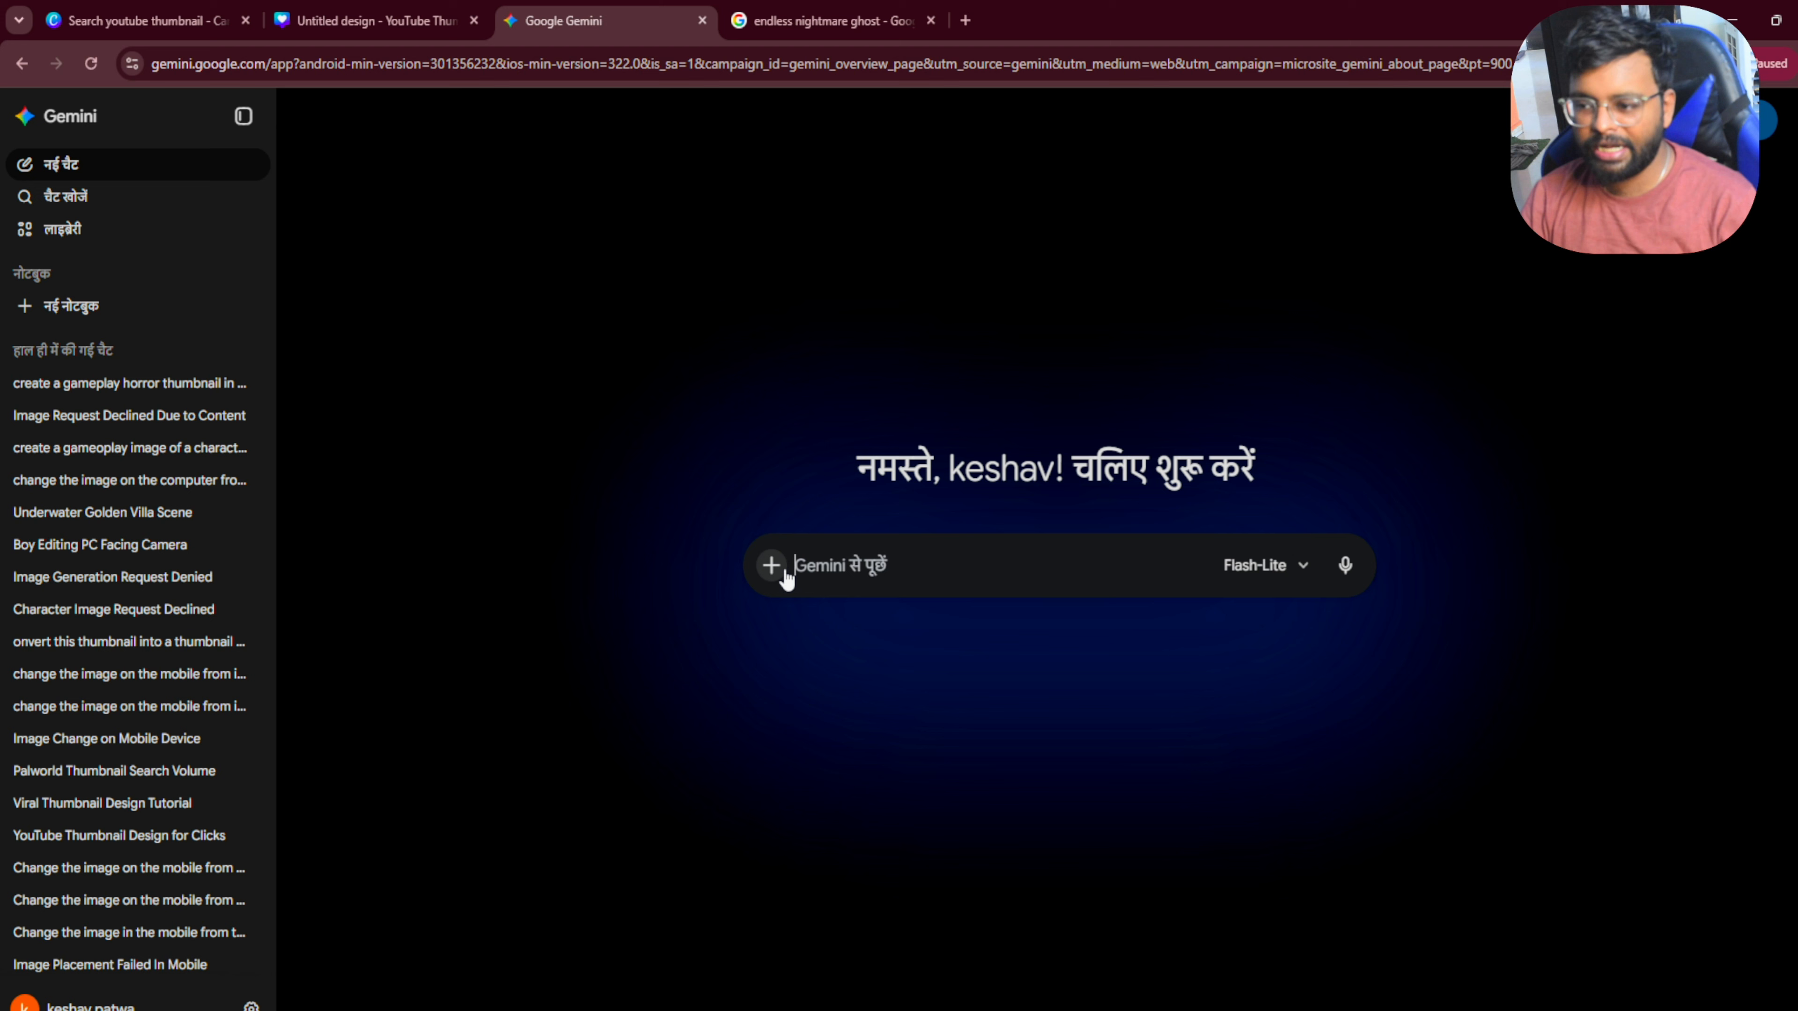
{"action": "left_click", "coordinate": [770, 565]}
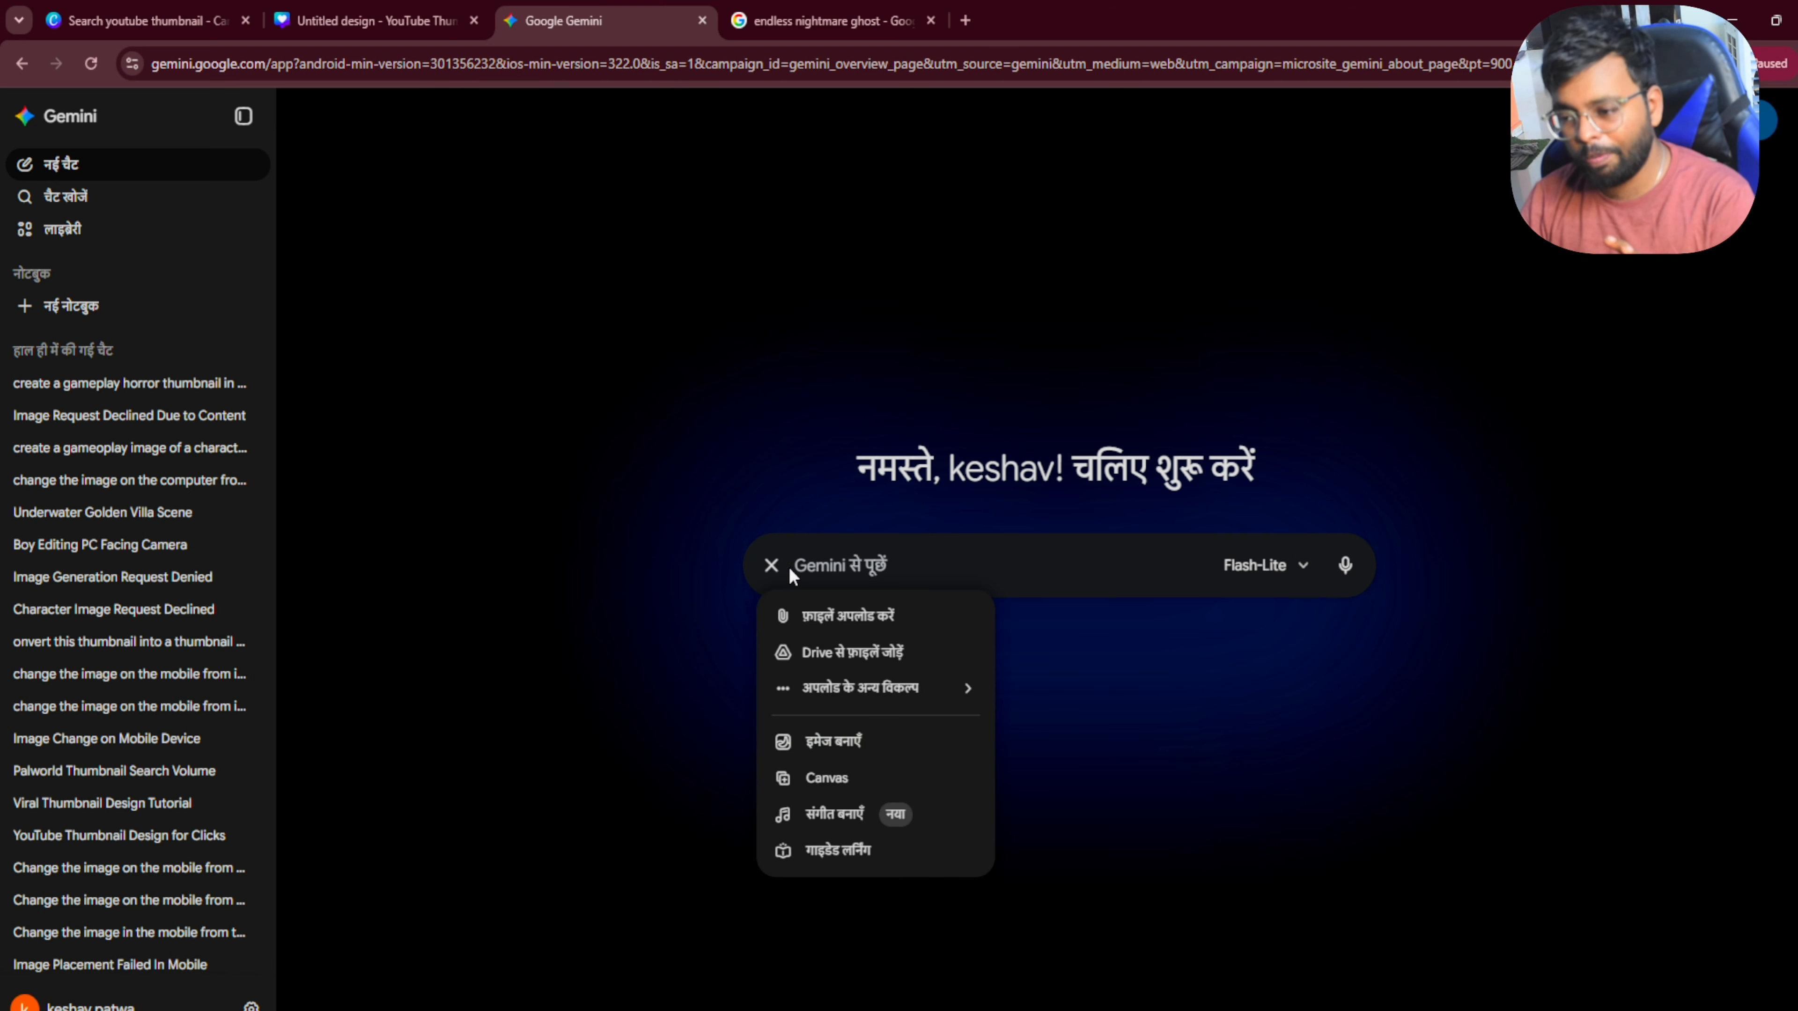
{"action": "left_click", "coordinate": [896, 736]}
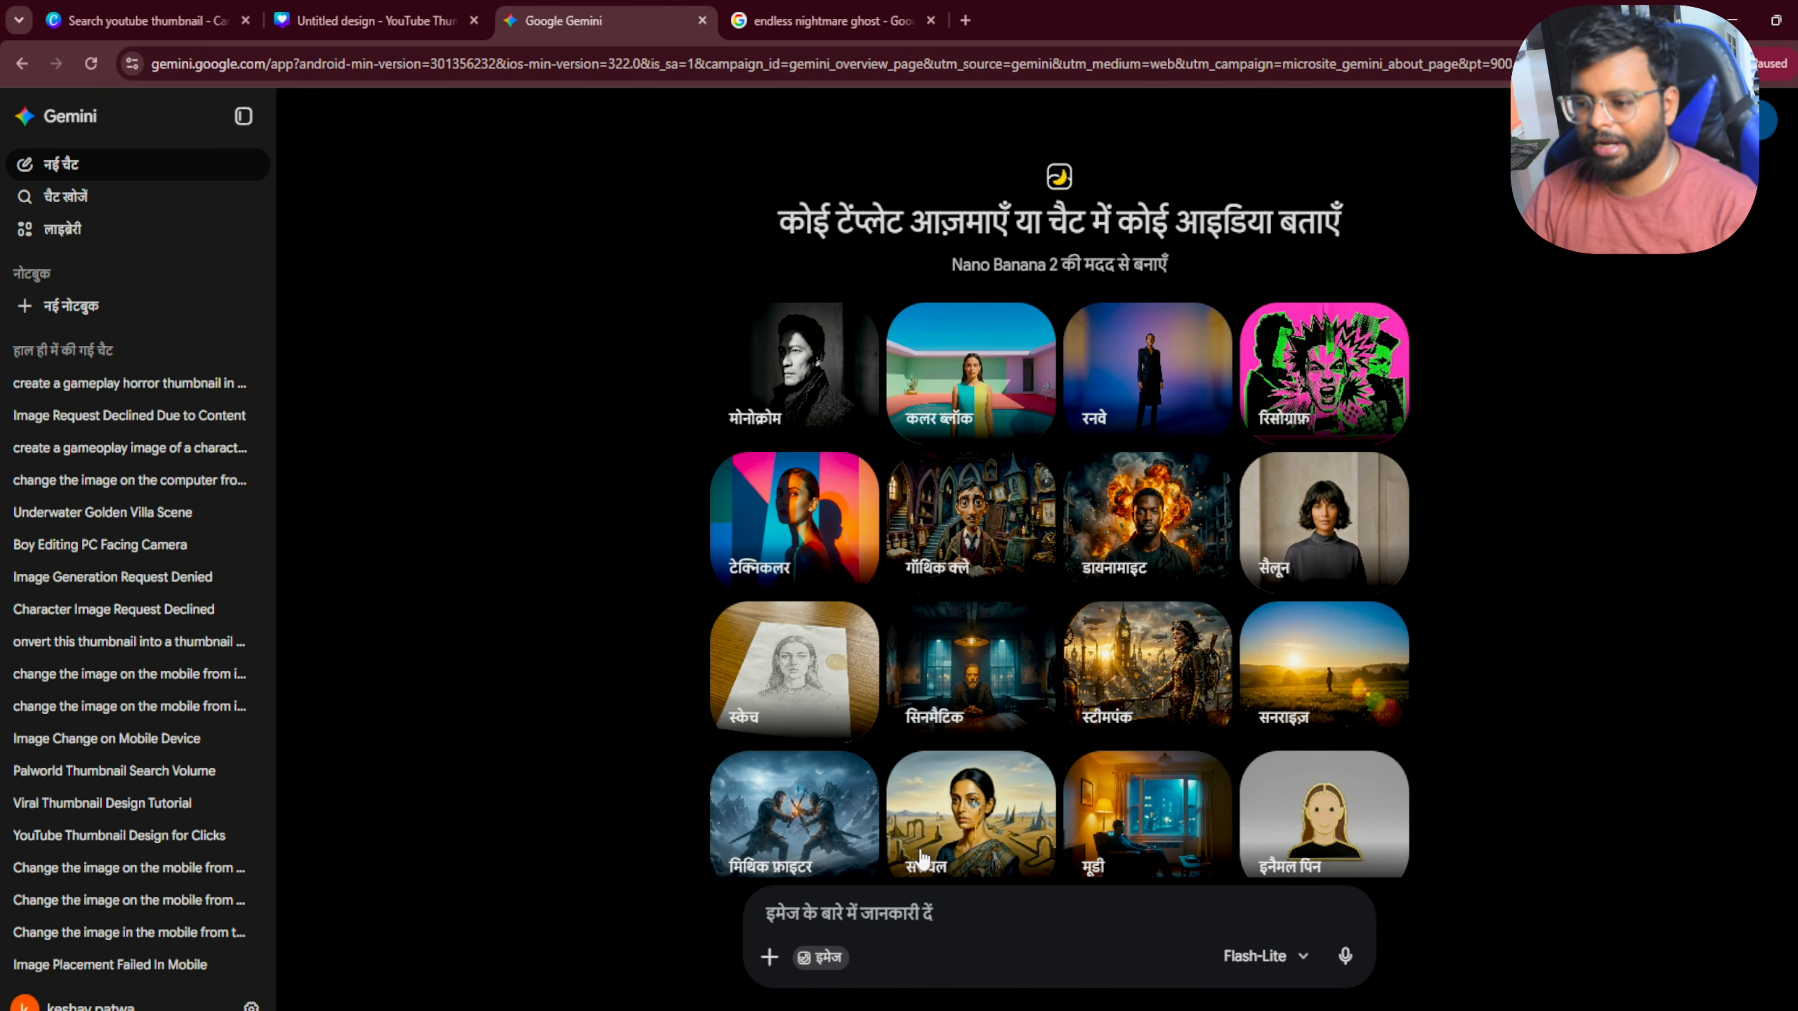
{"action": "left_click", "coordinate": [768, 957]}
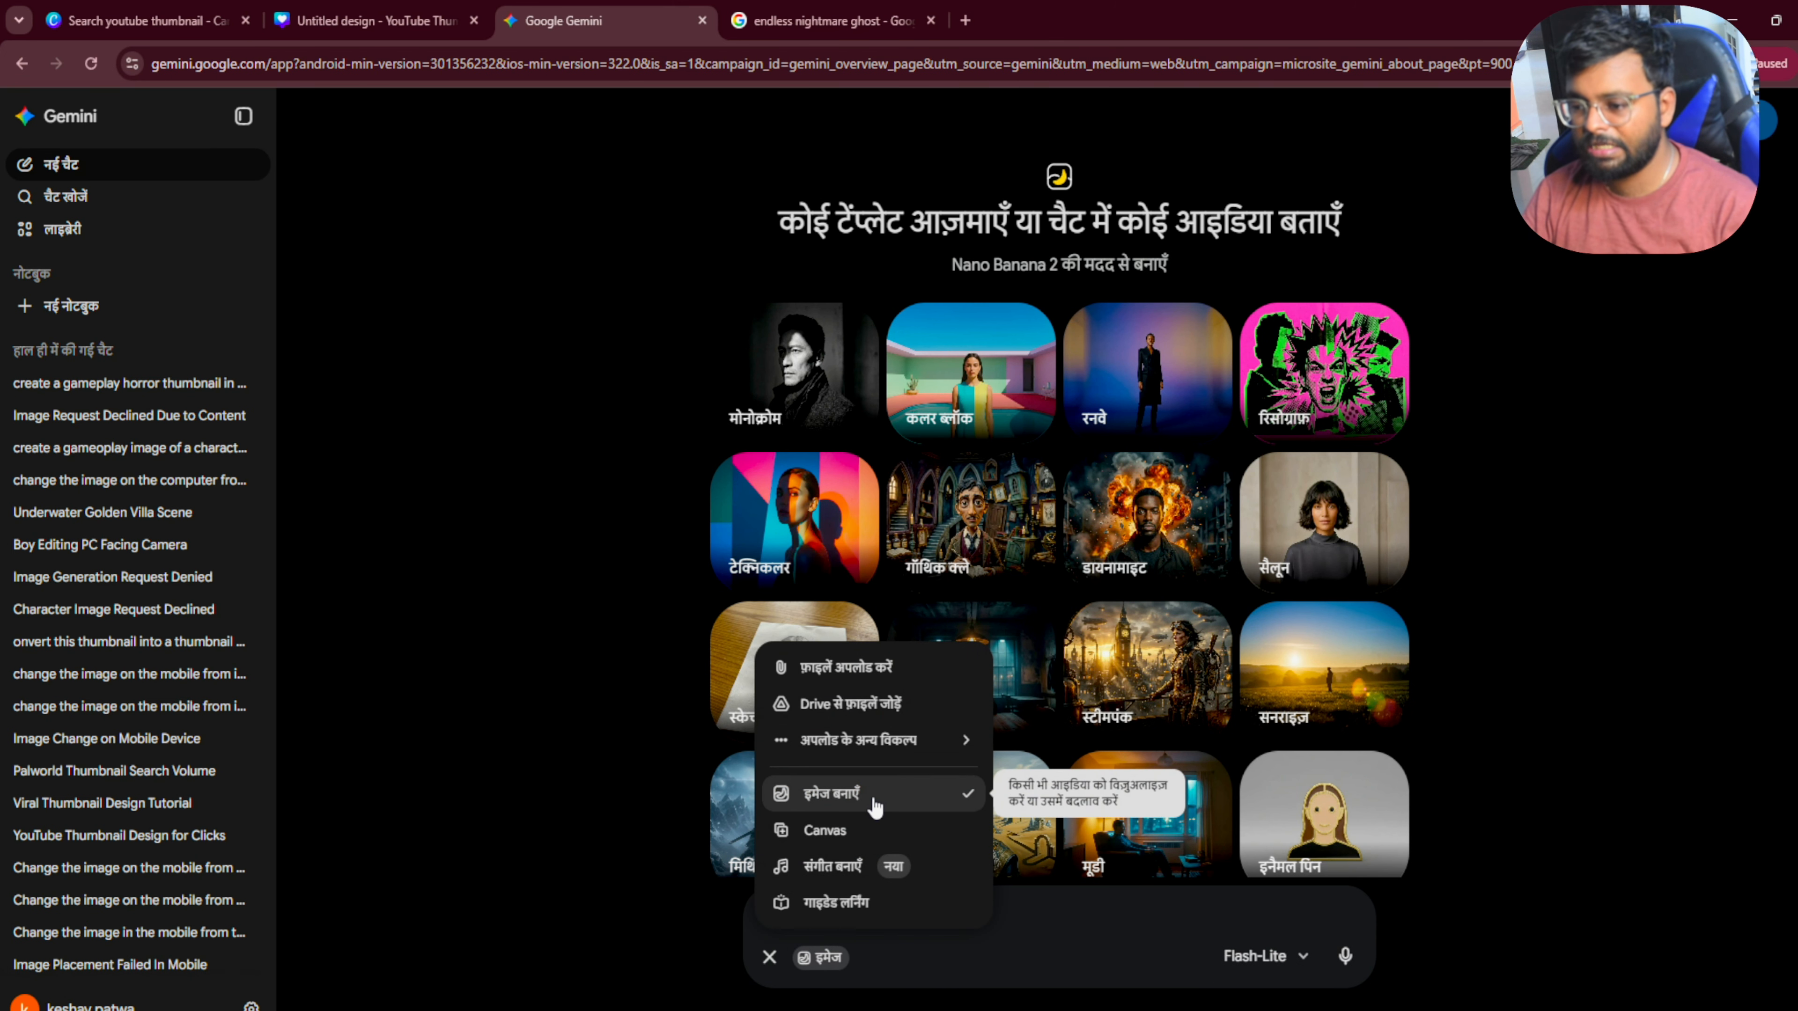
{"action": "left_click", "coordinate": [1031, 922]}
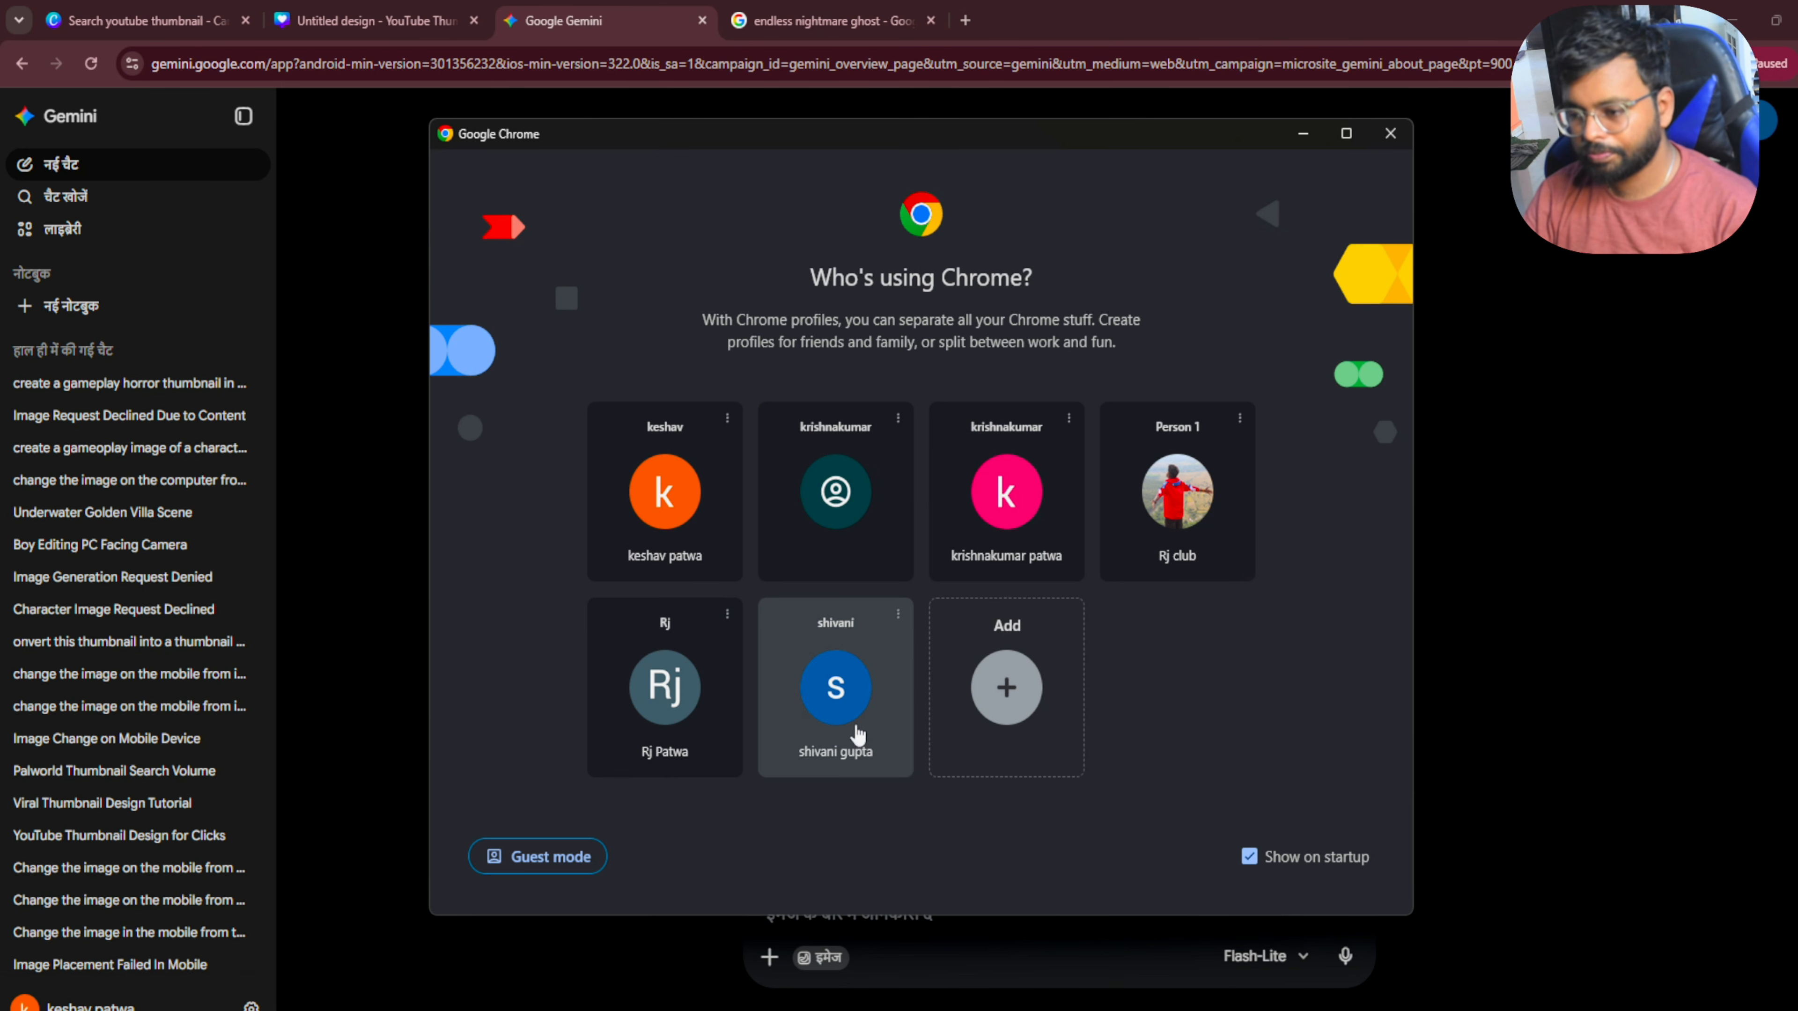
Step: Open a second Chrome profile, load Gemini there and turn on image creation in its new chat
{"action": "left_click", "coordinate": [682, 493]}
{"action": "type", "text": "gem"}
{"action": "key", "text": "Return"}
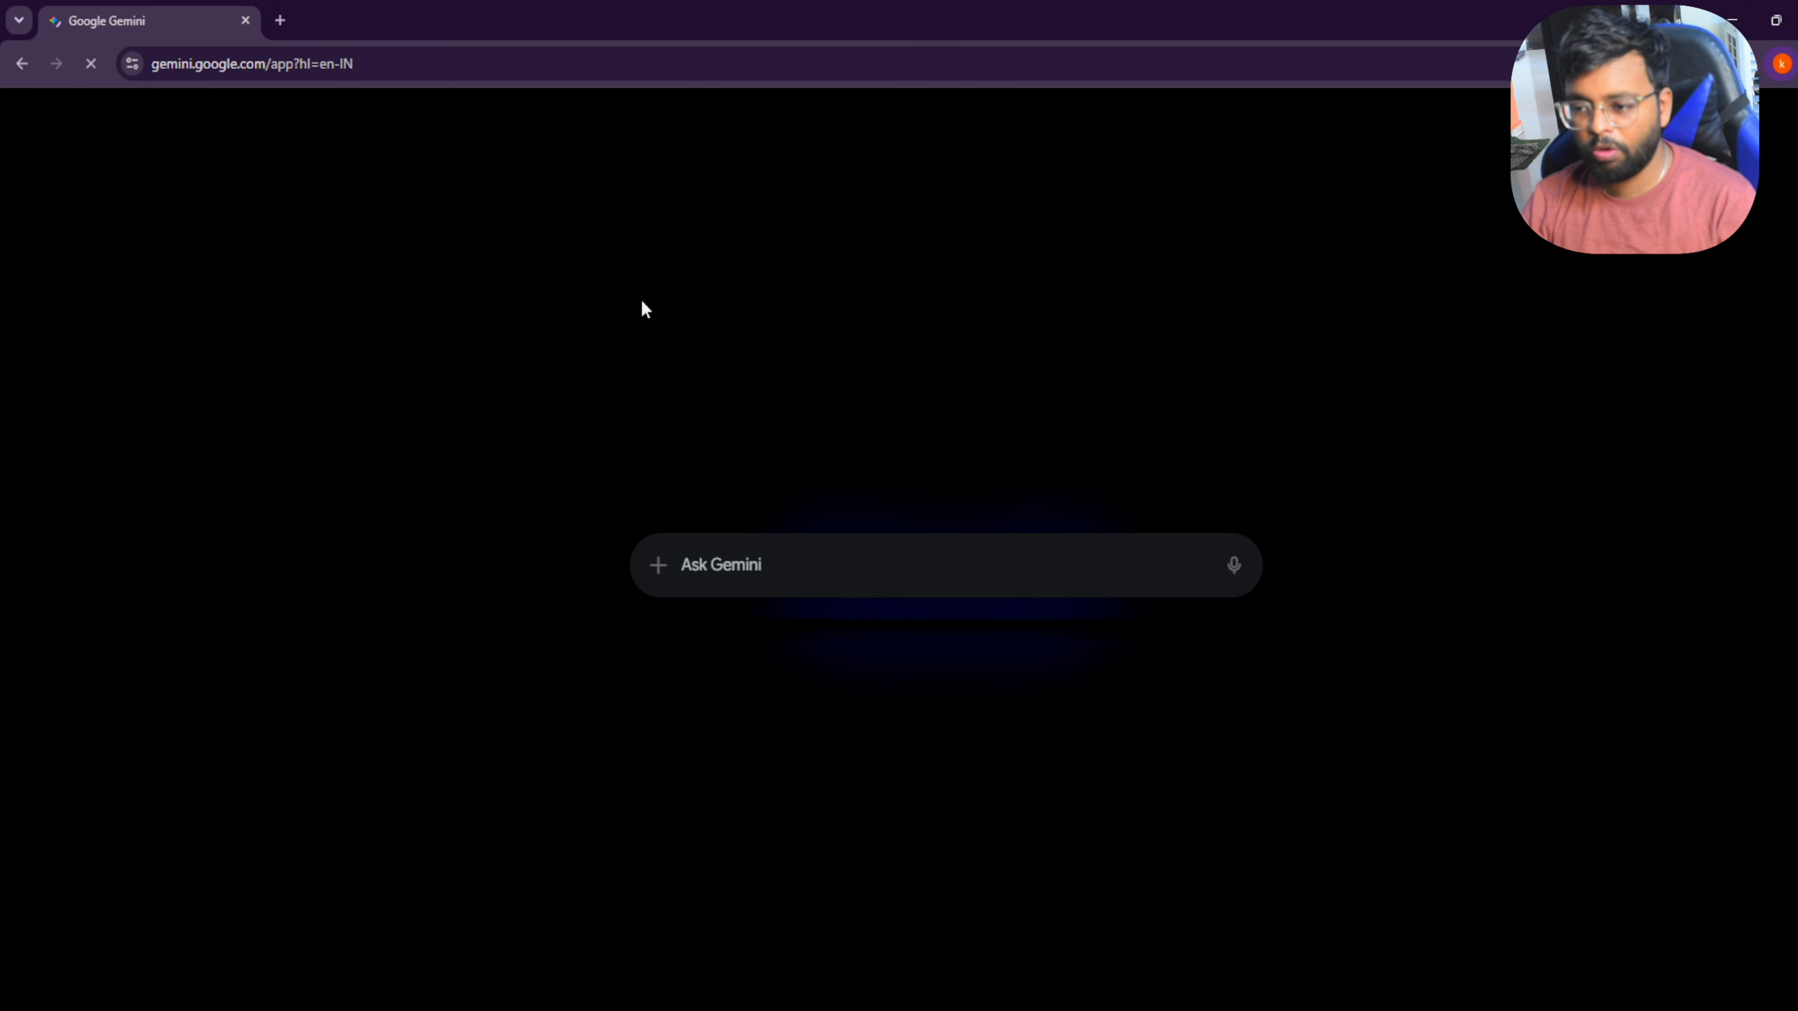
{"action": "left_click", "coordinate": [770, 565]}
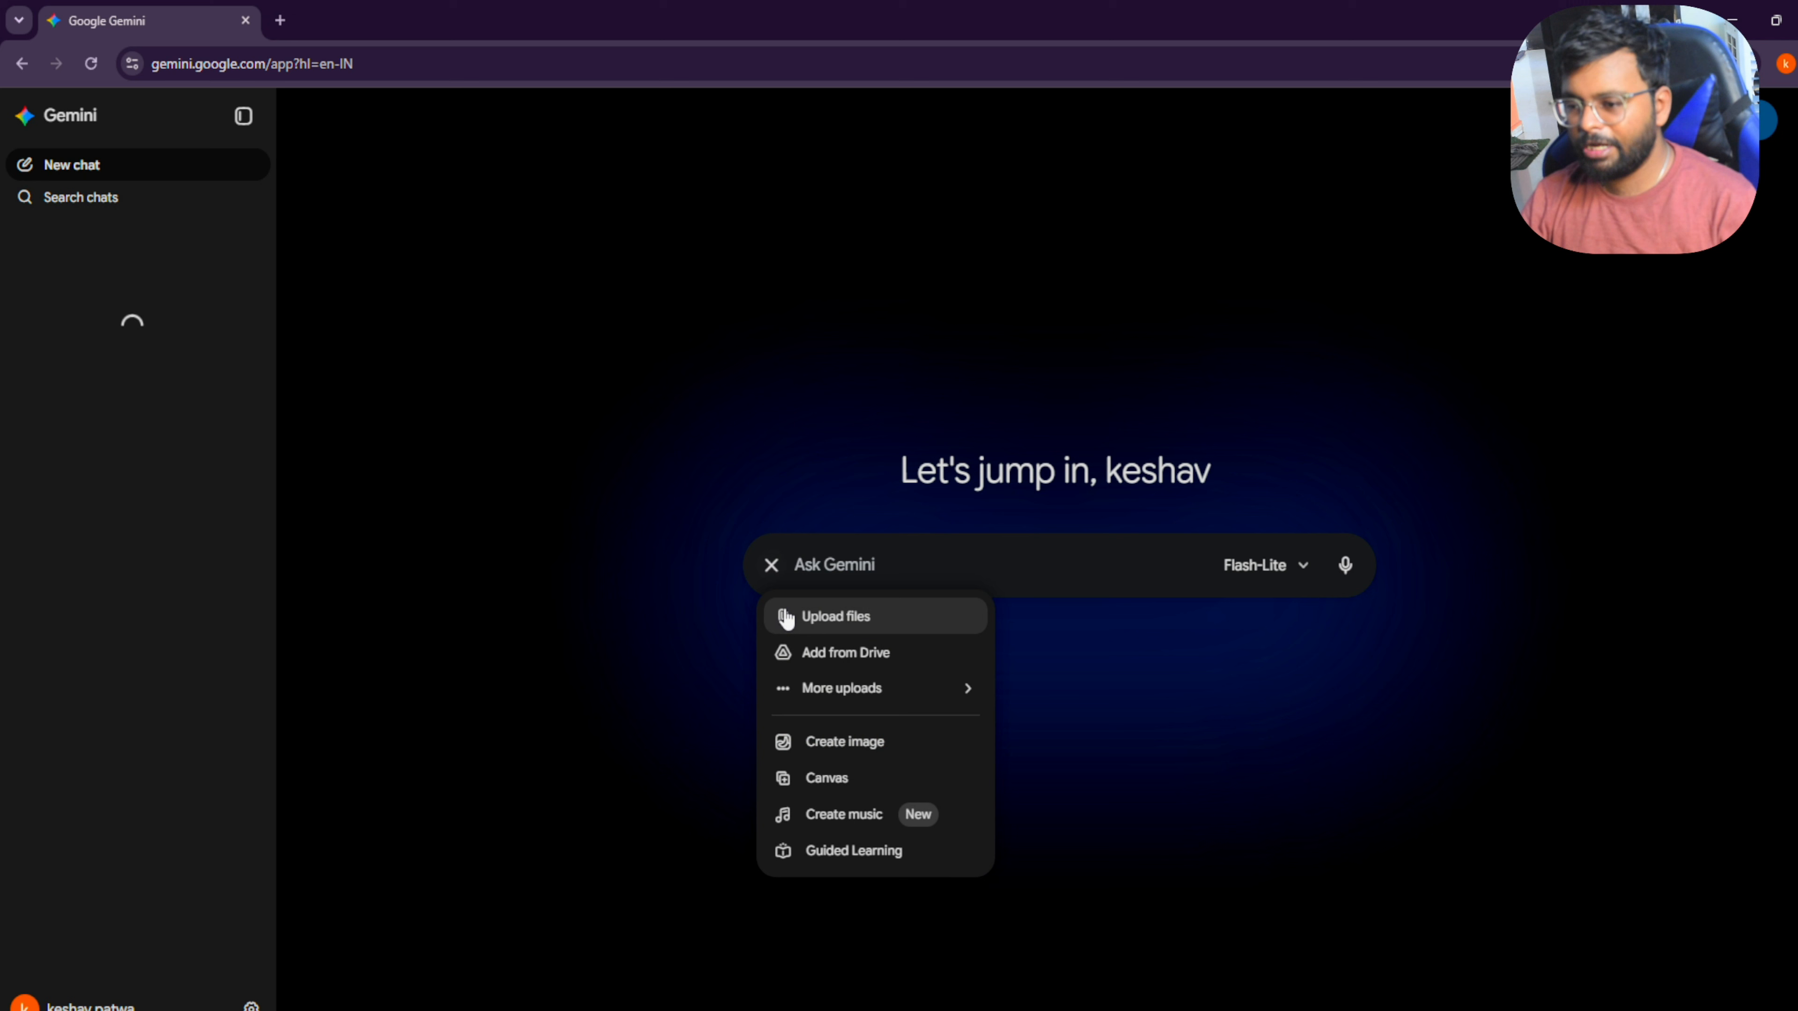
{"action": "left_click", "coordinate": [828, 743]}
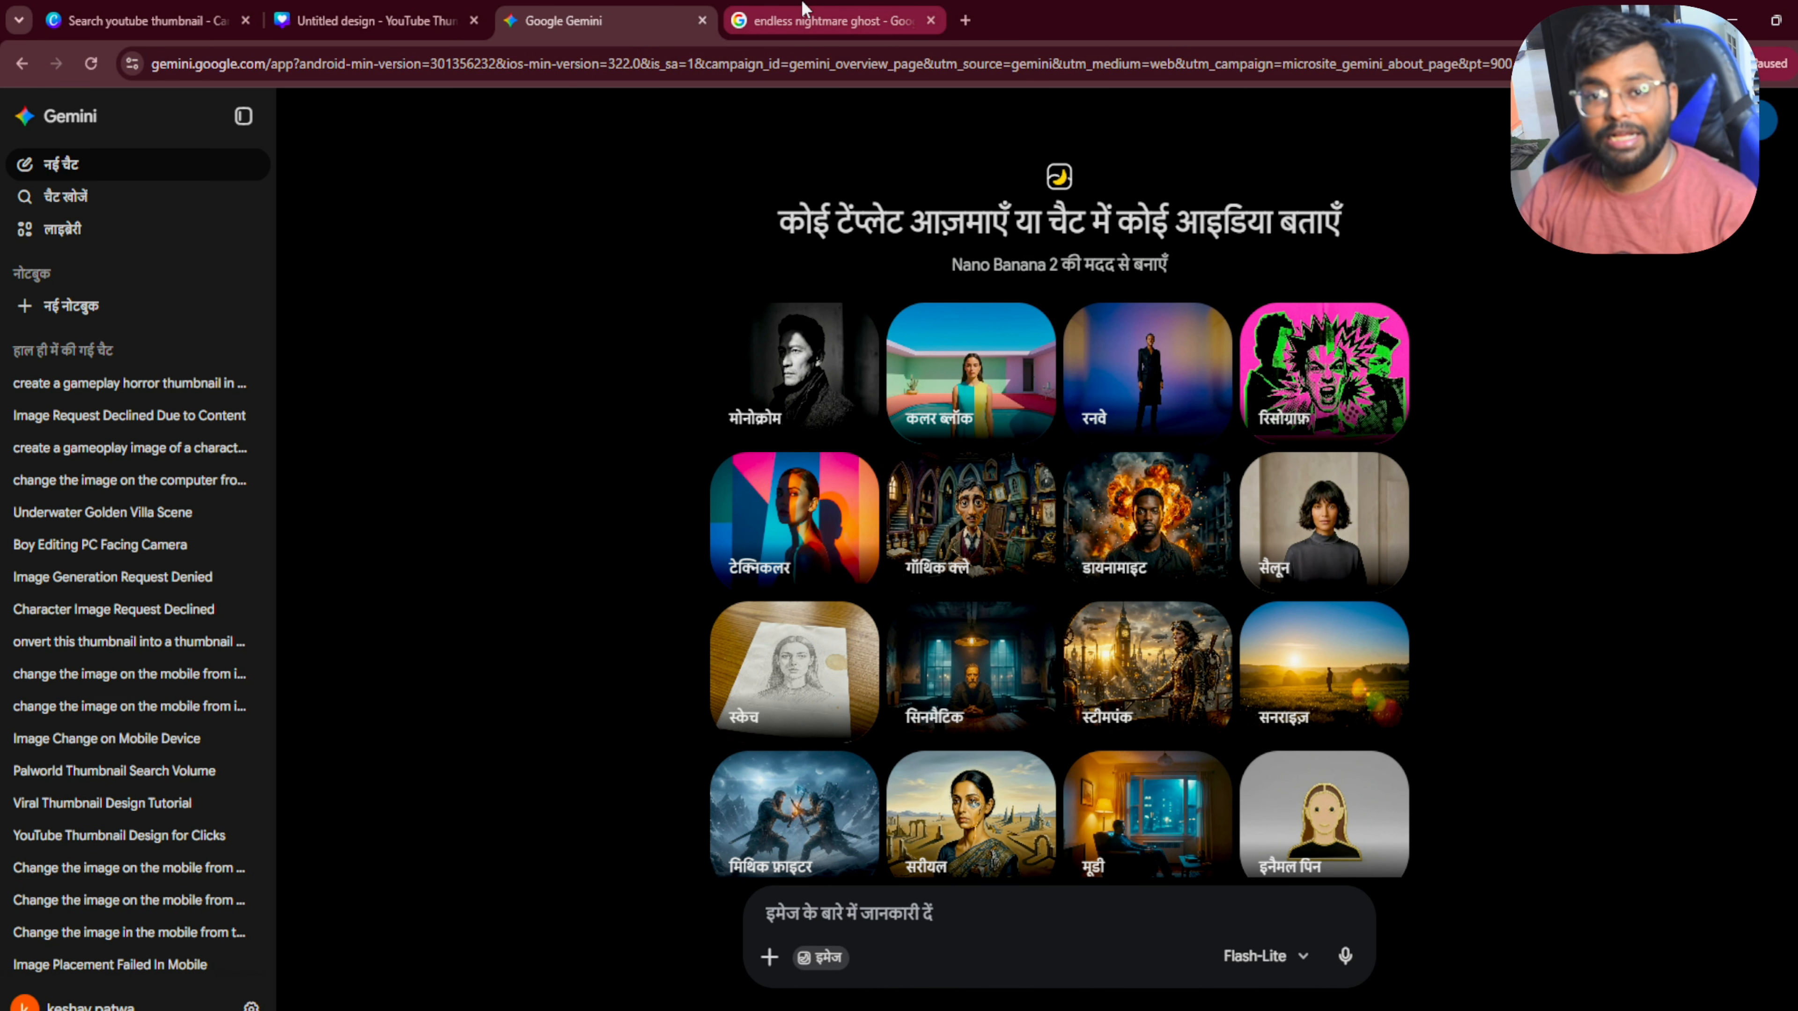
Step: Save the picture of the ghost girl in the red dress from the "endless nightmare ghost" Google image results
{"action": "left_click", "coordinate": [804, 12]}
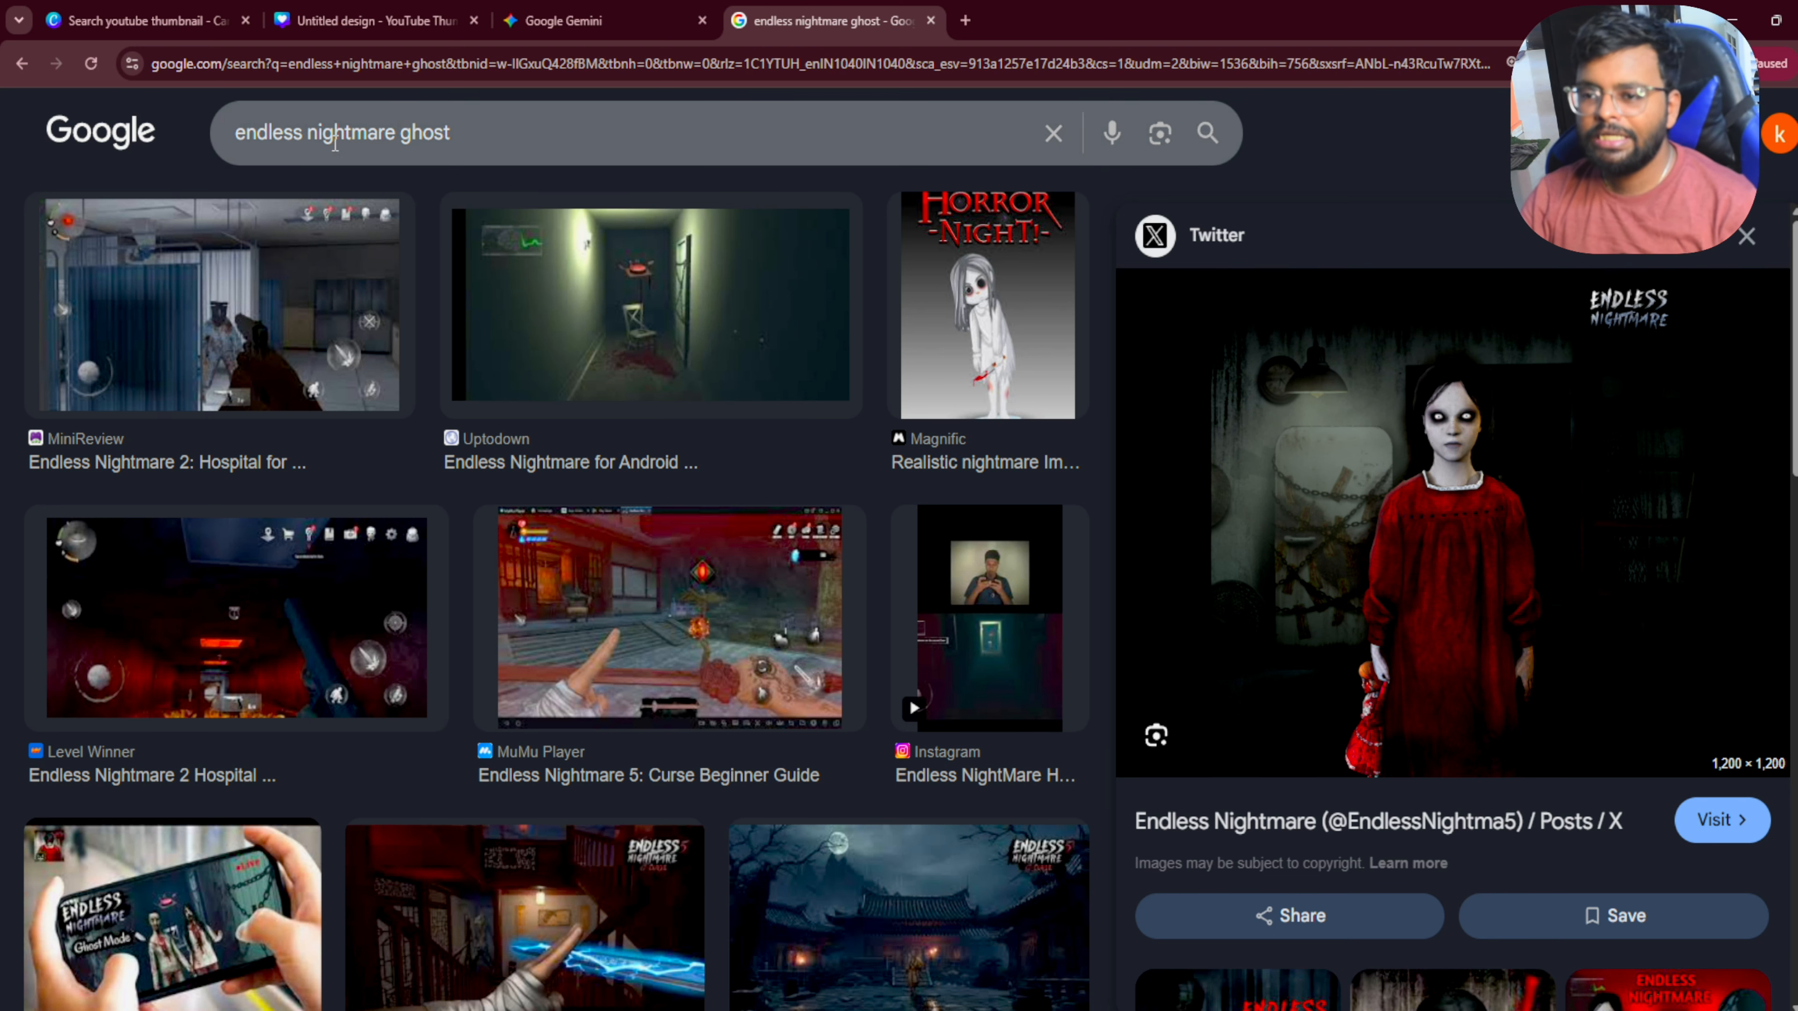
{"action": "left_click_drag", "start_coordinate": [240, 133], "coordinate": [484, 143]}
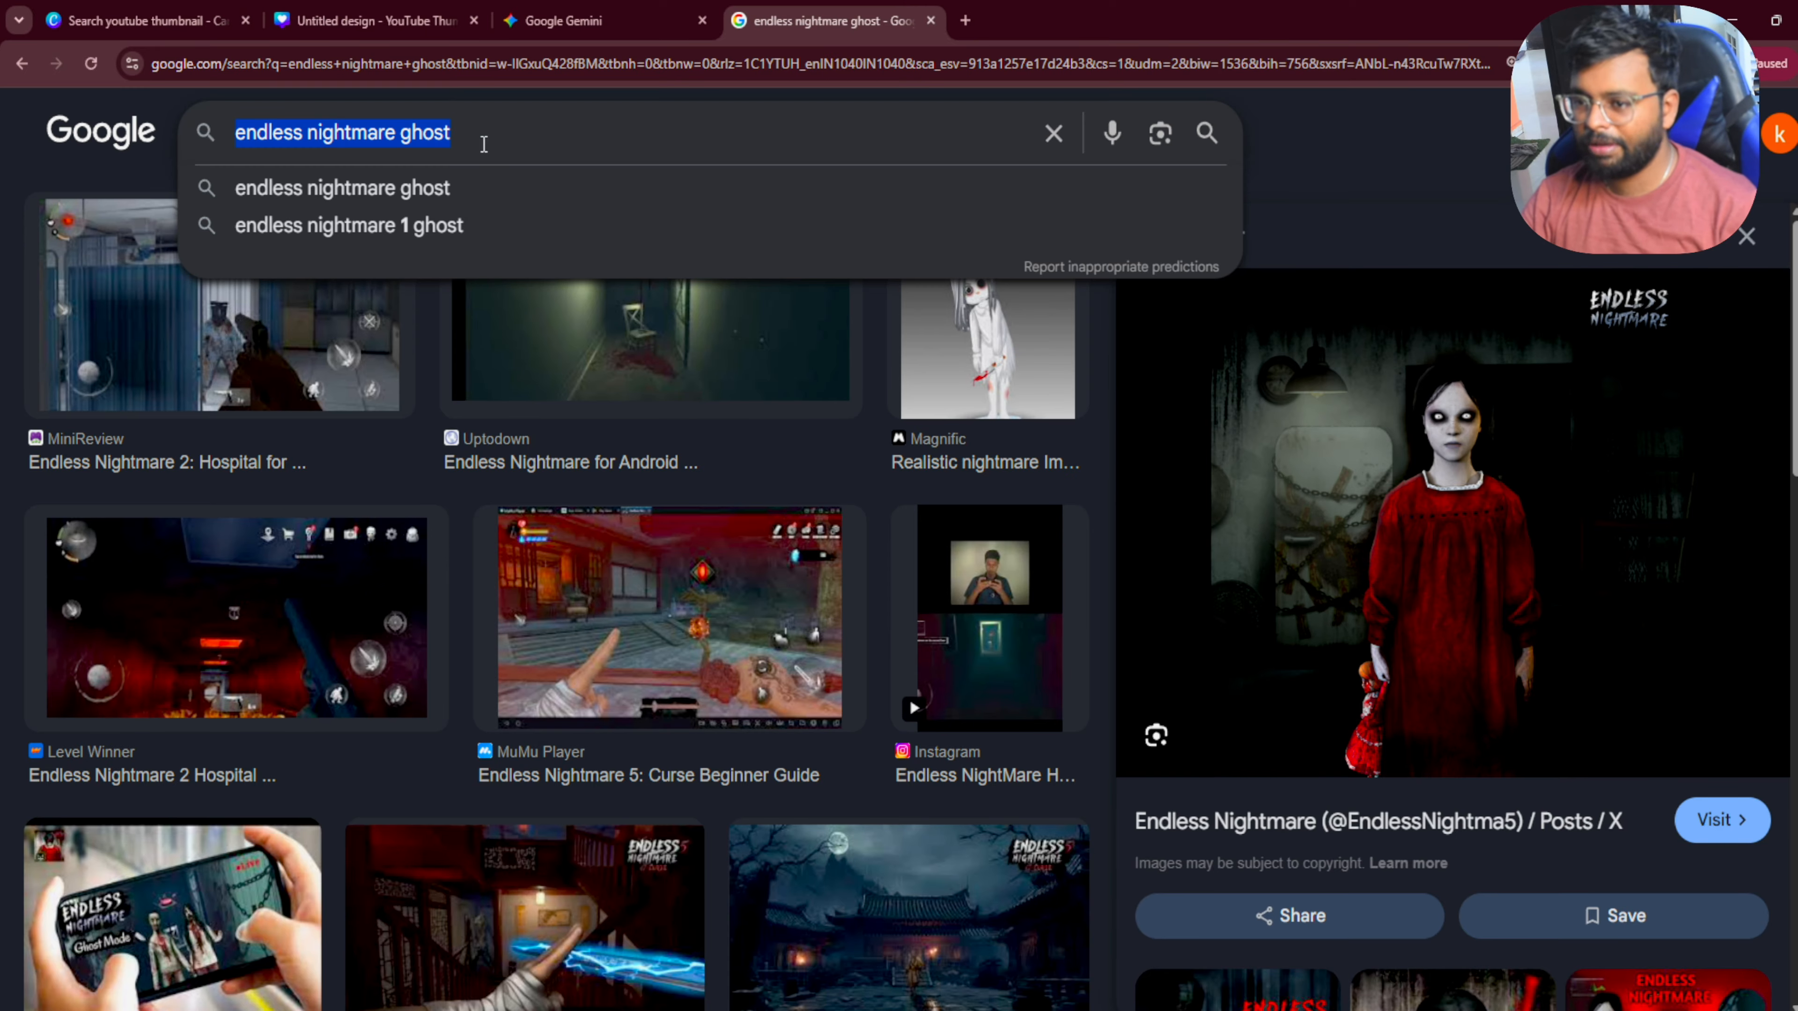
{"action": "left_click", "coordinate": [558, 134]}
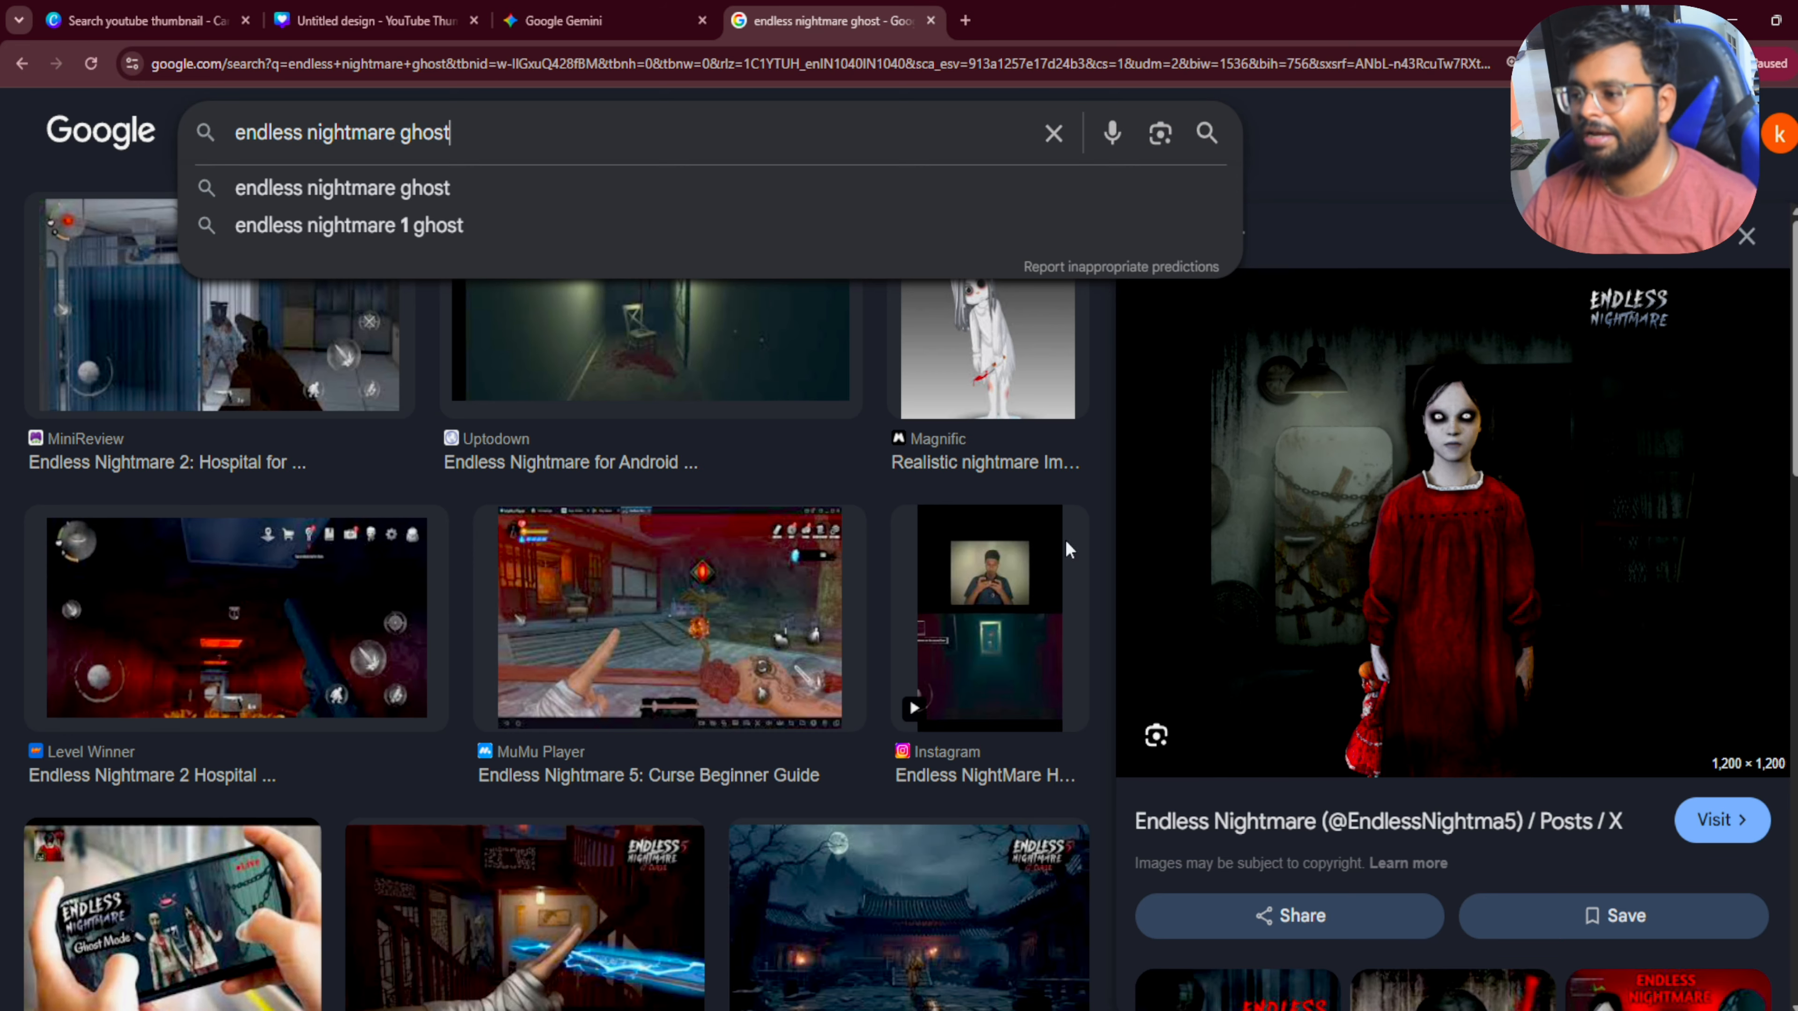
{"action": "scroll", "coordinate": [948, 761], "scroll_direction": "up", "scroll_amount": 10}
{"action": "scroll", "coordinate": [948, 761], "scroll_direction": "up", "scroll_amount": 10}
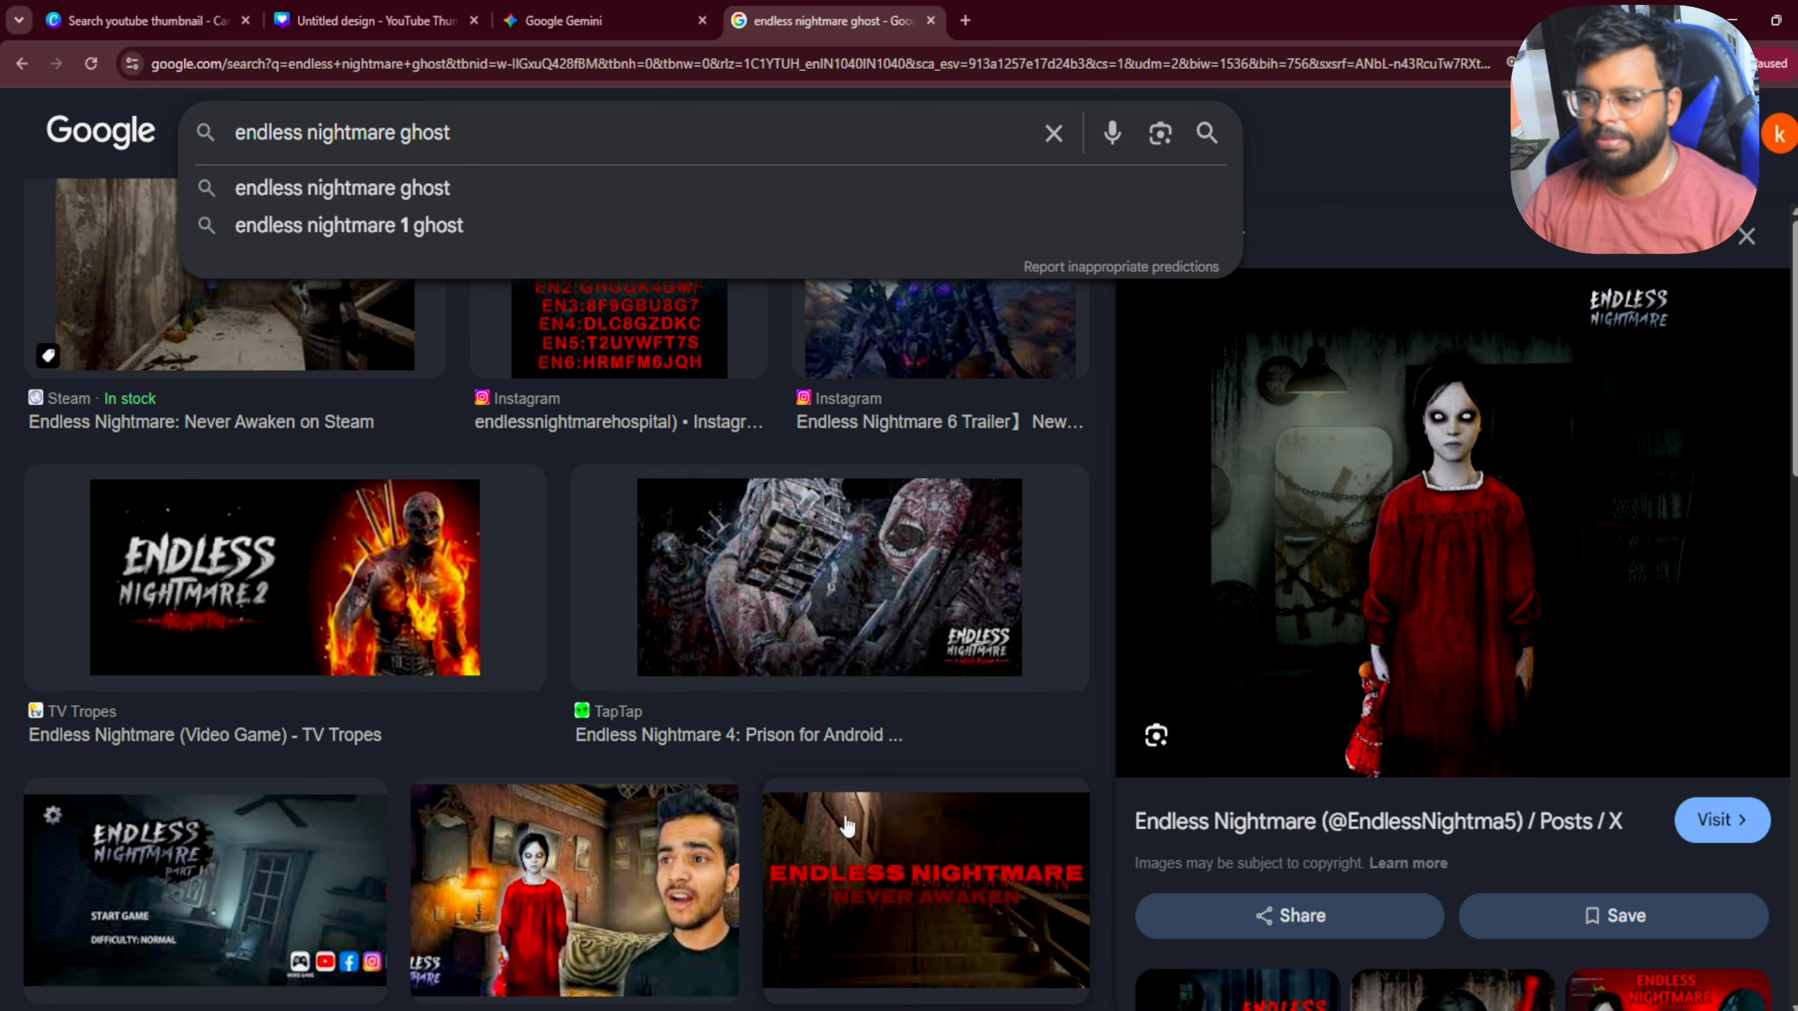
{"action": "scroll", "coordinate": [658, 806], "scroll_direction": "up", "scroll_amount": 2}
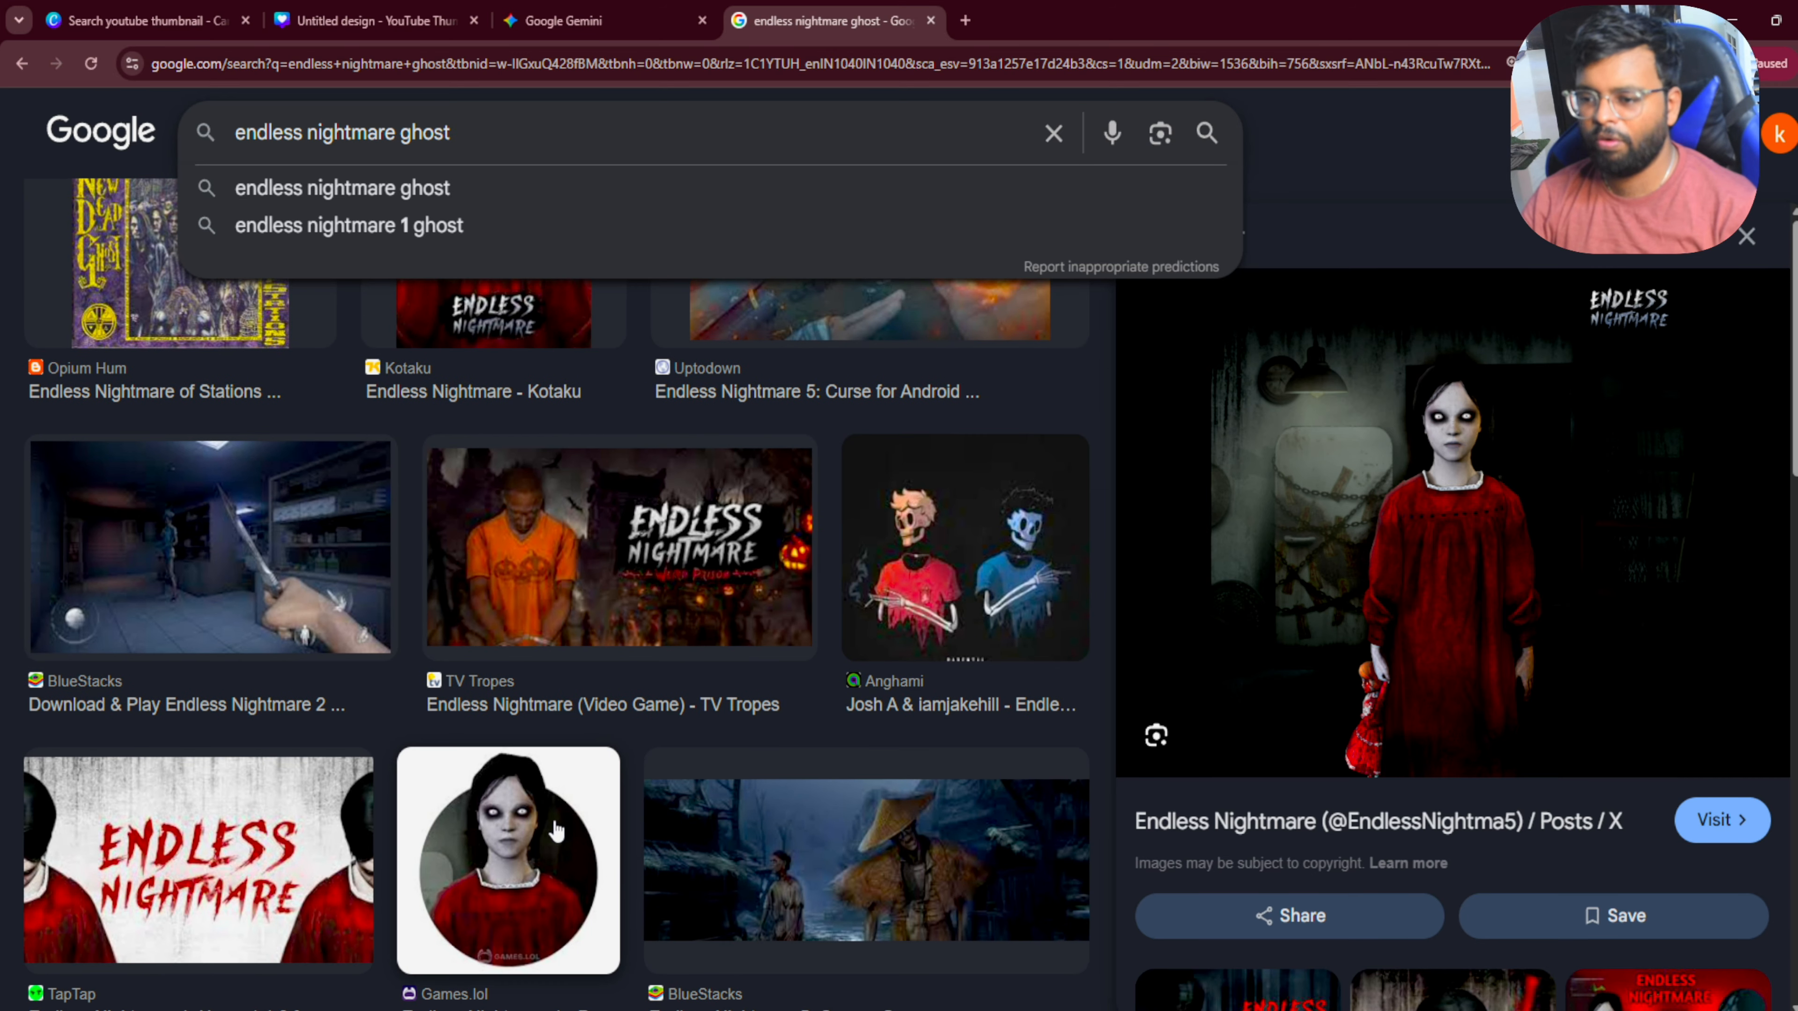
{"action": "scroll", "coordinate": [658, 806], "scroll_direction": "up", "scroll_amount": 1}
{"action": "right_click", "coordinate": [1411, 467]}
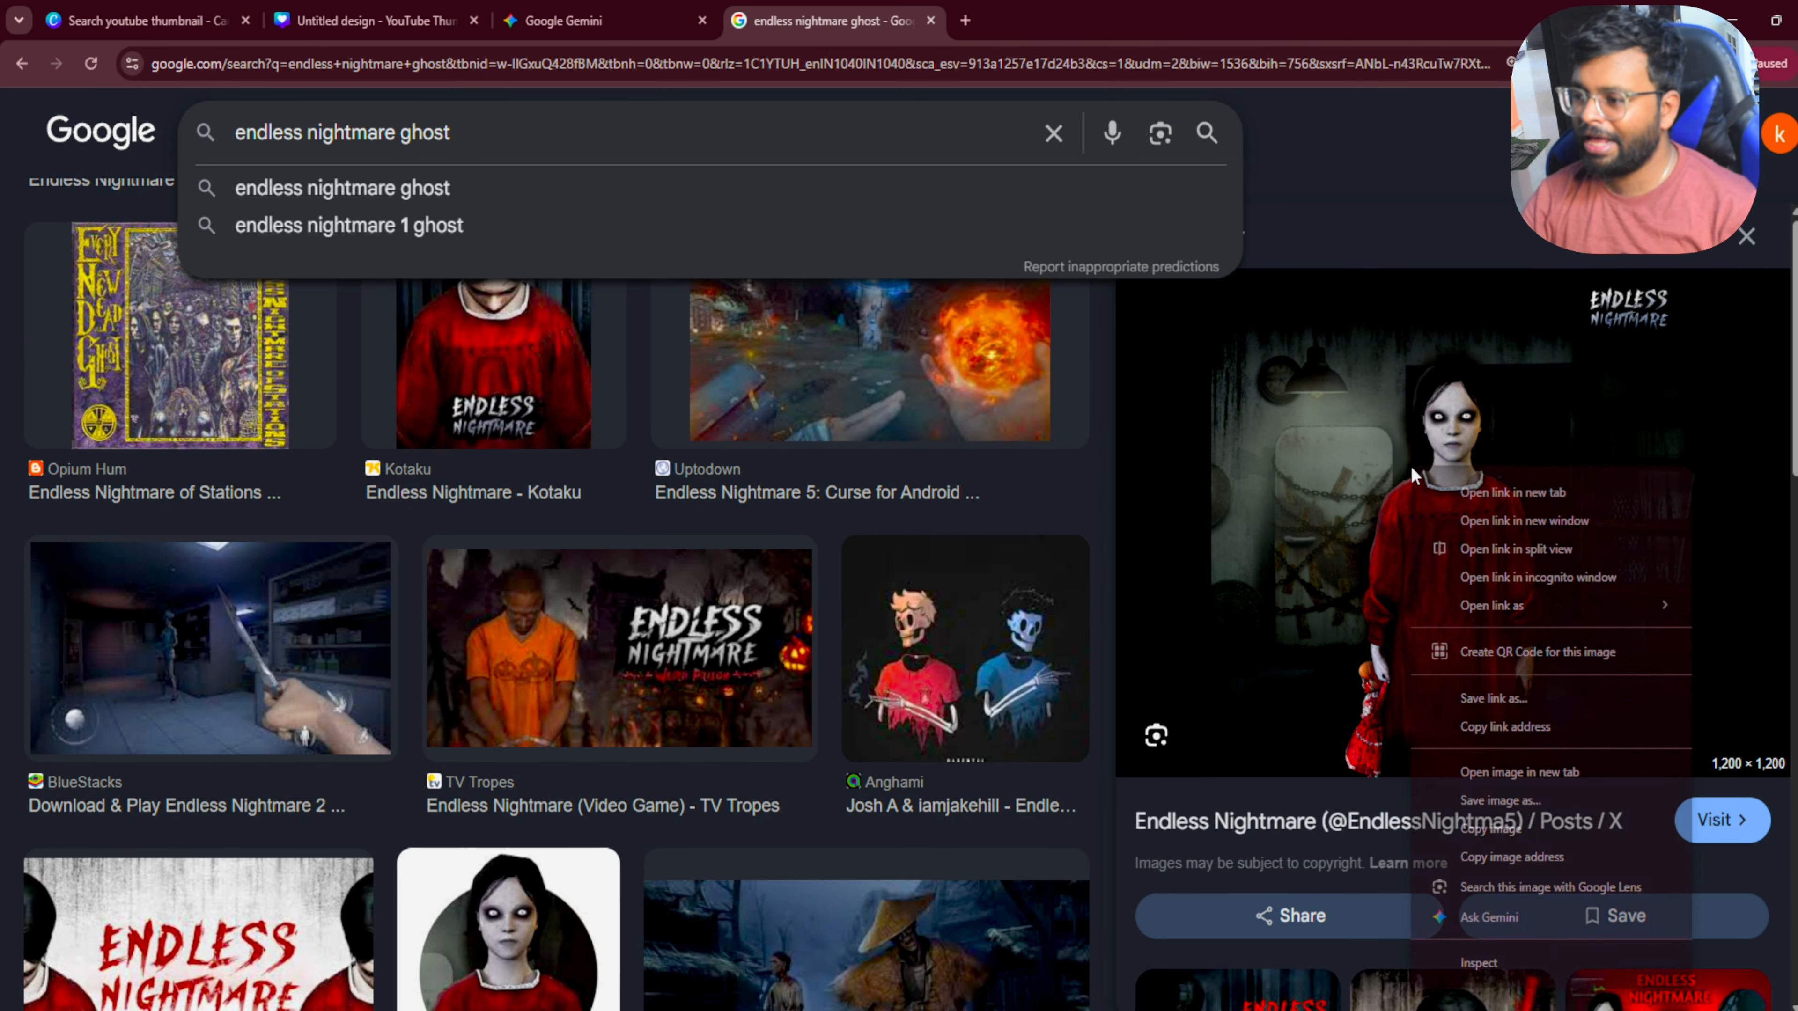
{"action": "left_click", "coordinate": [1492, 793]}
{"action": "left_click", "coordinate": [740, 439]}
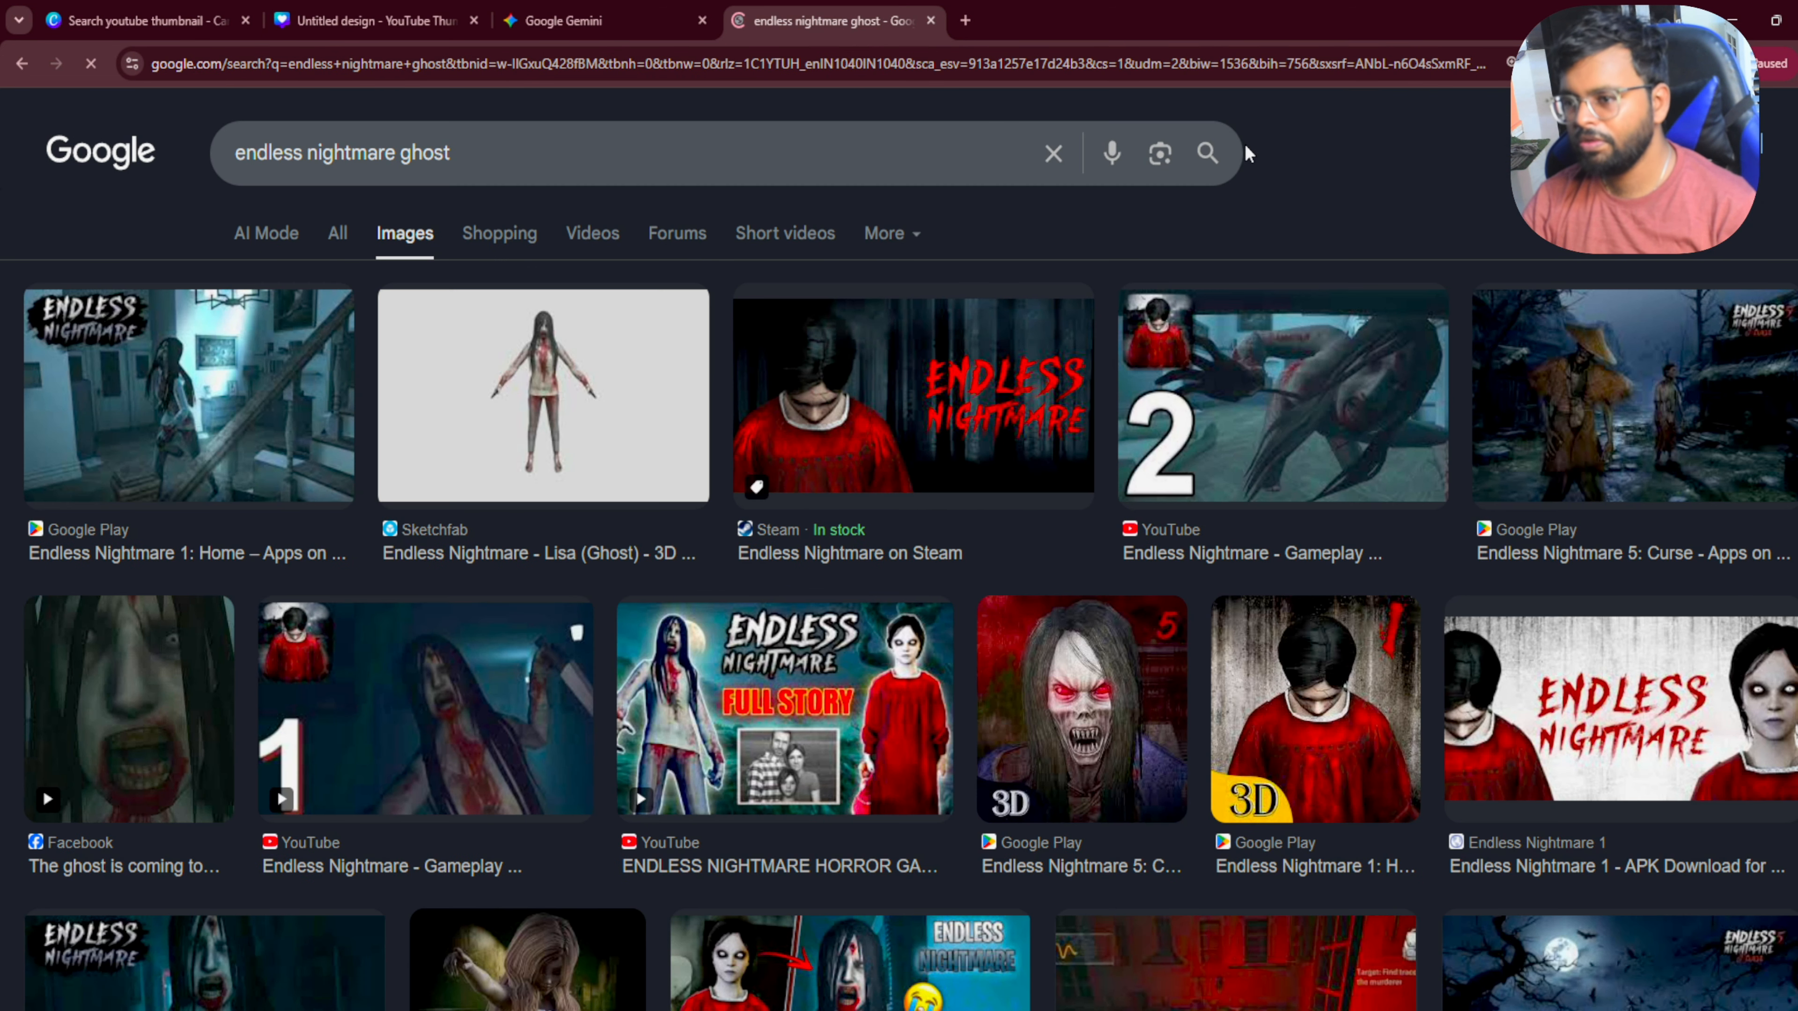
Step: Look through more of the "endless nightmare ghost" image results for usable ghost pictures
{"action": "scroll", "coordinate": [1388, 783], "scroll_direction": "down", "scroll_amount": 4}
{"action": "scroll", "coordinate": [1388, 785], "scroll_direction": "down", "scroll_amount": 15}
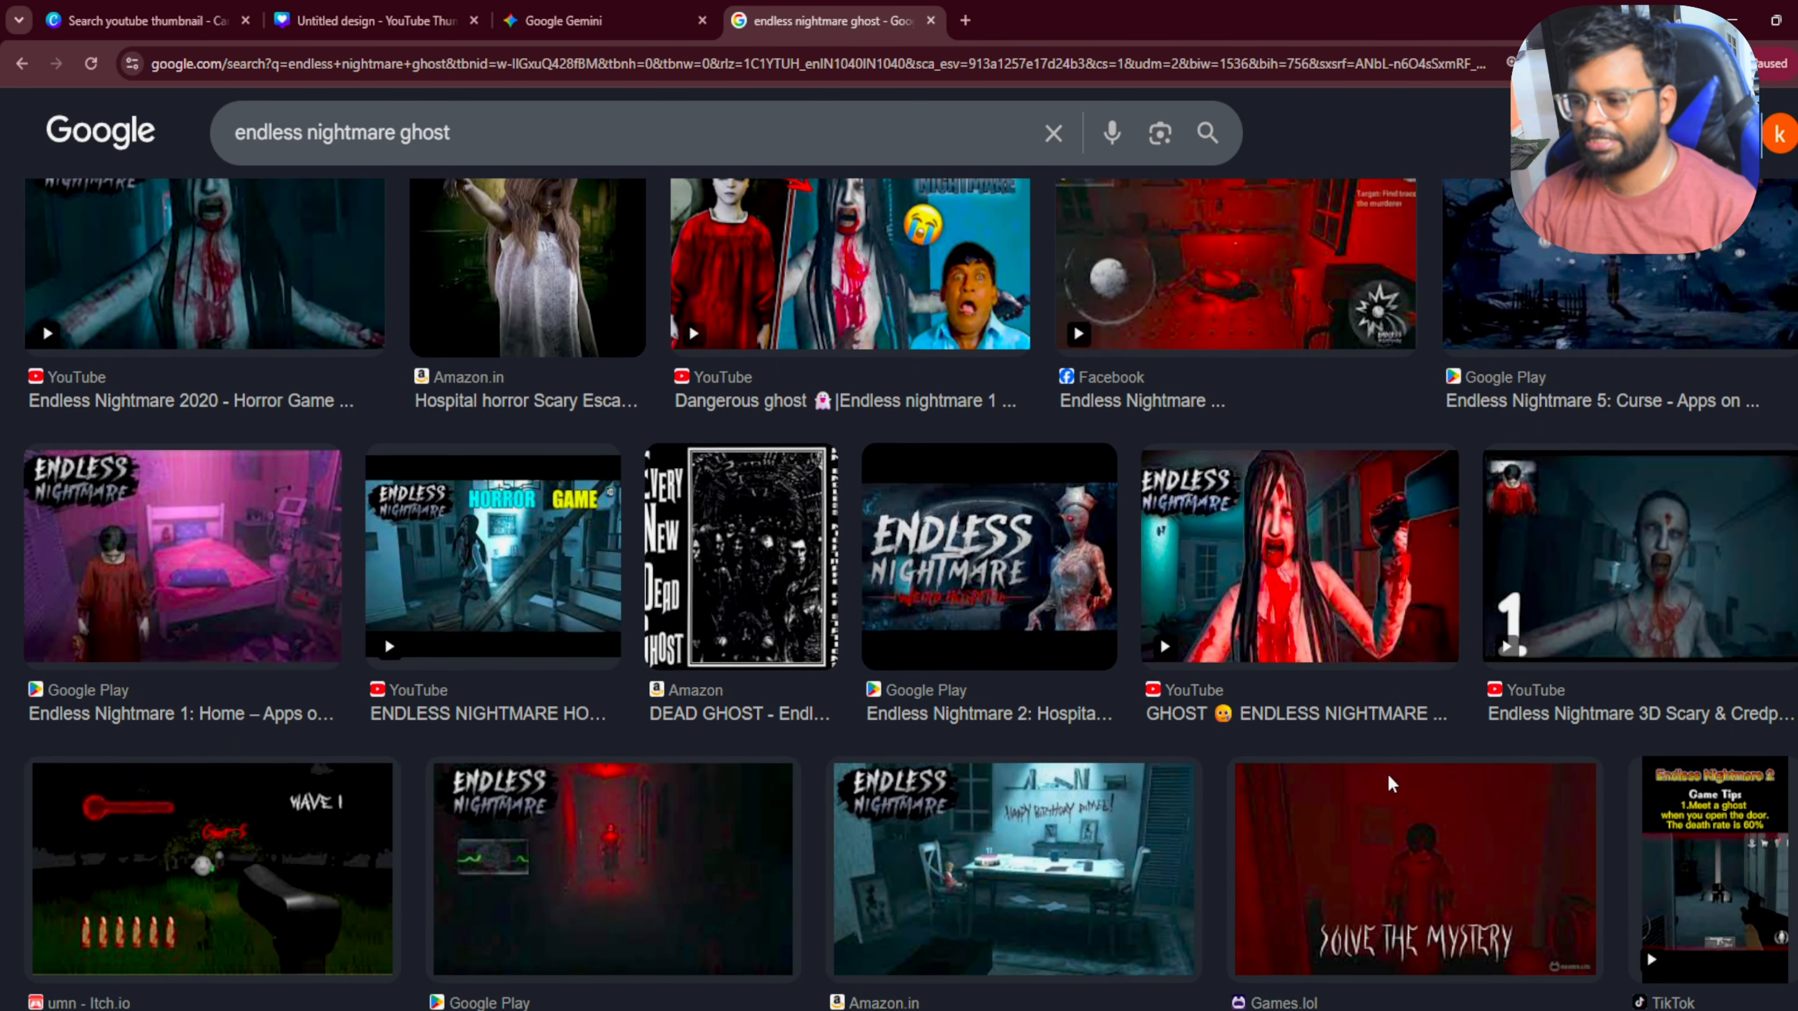
{"action": "scroll", "coordinate": [1388, 784], "scroll_direction": "down", "scroll_amount": 16}
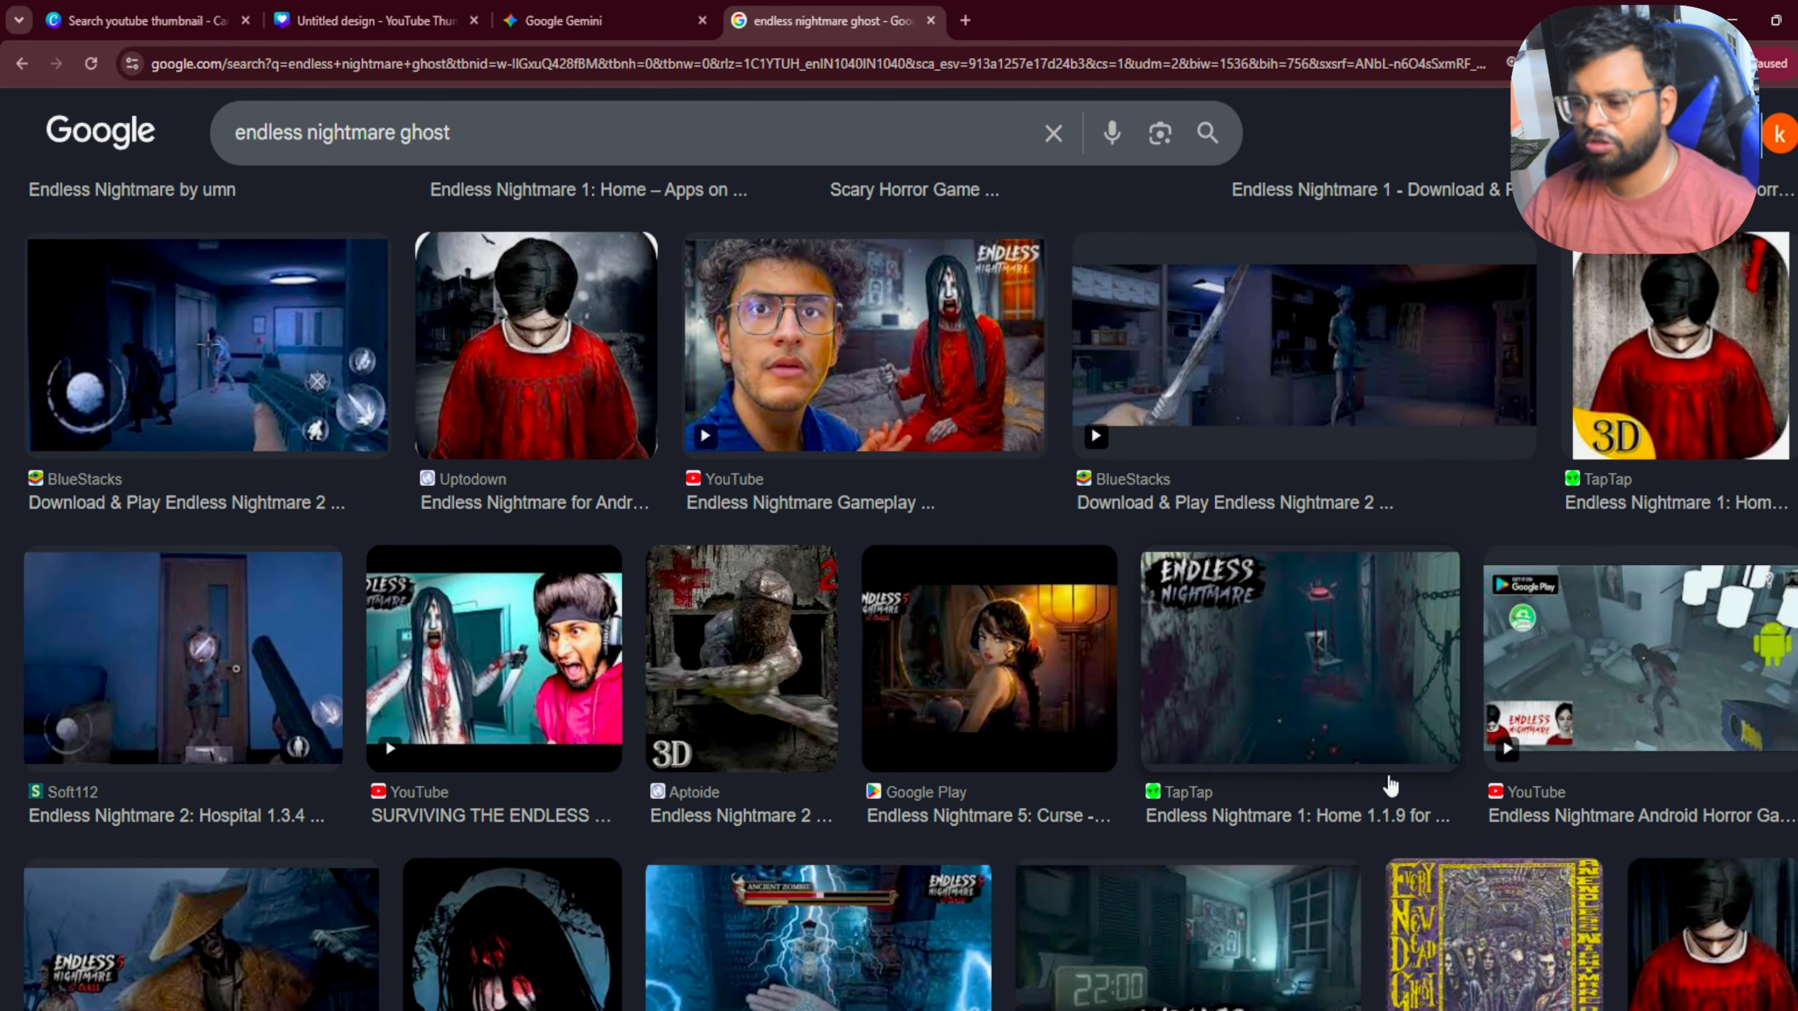
{"action": "scroll", "coordinate": [1389, 784], "scroll_direction": "down", "scroll_amount": 4}
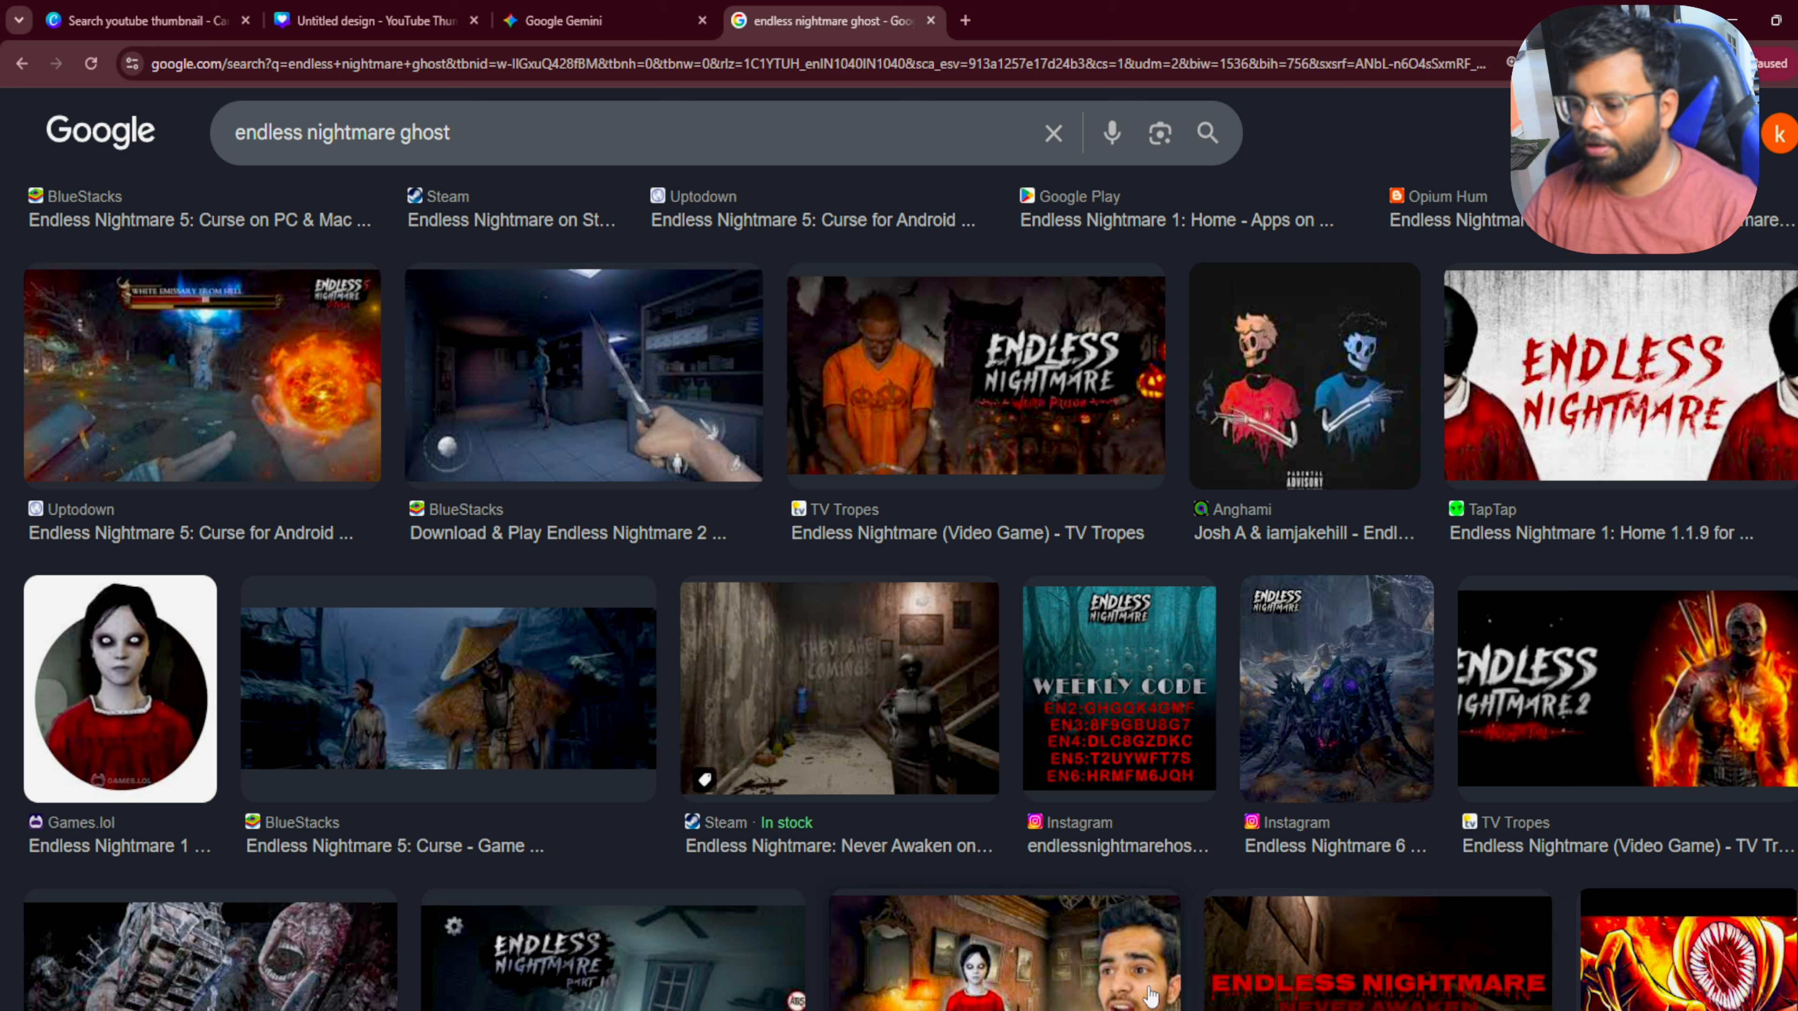
Step: Switch back to Gemini's image creation chat and attach the saved ghost picture EccqT2OUwAAA9dT (1).jpg
{"action": "key", "text": "alt+Tab"}
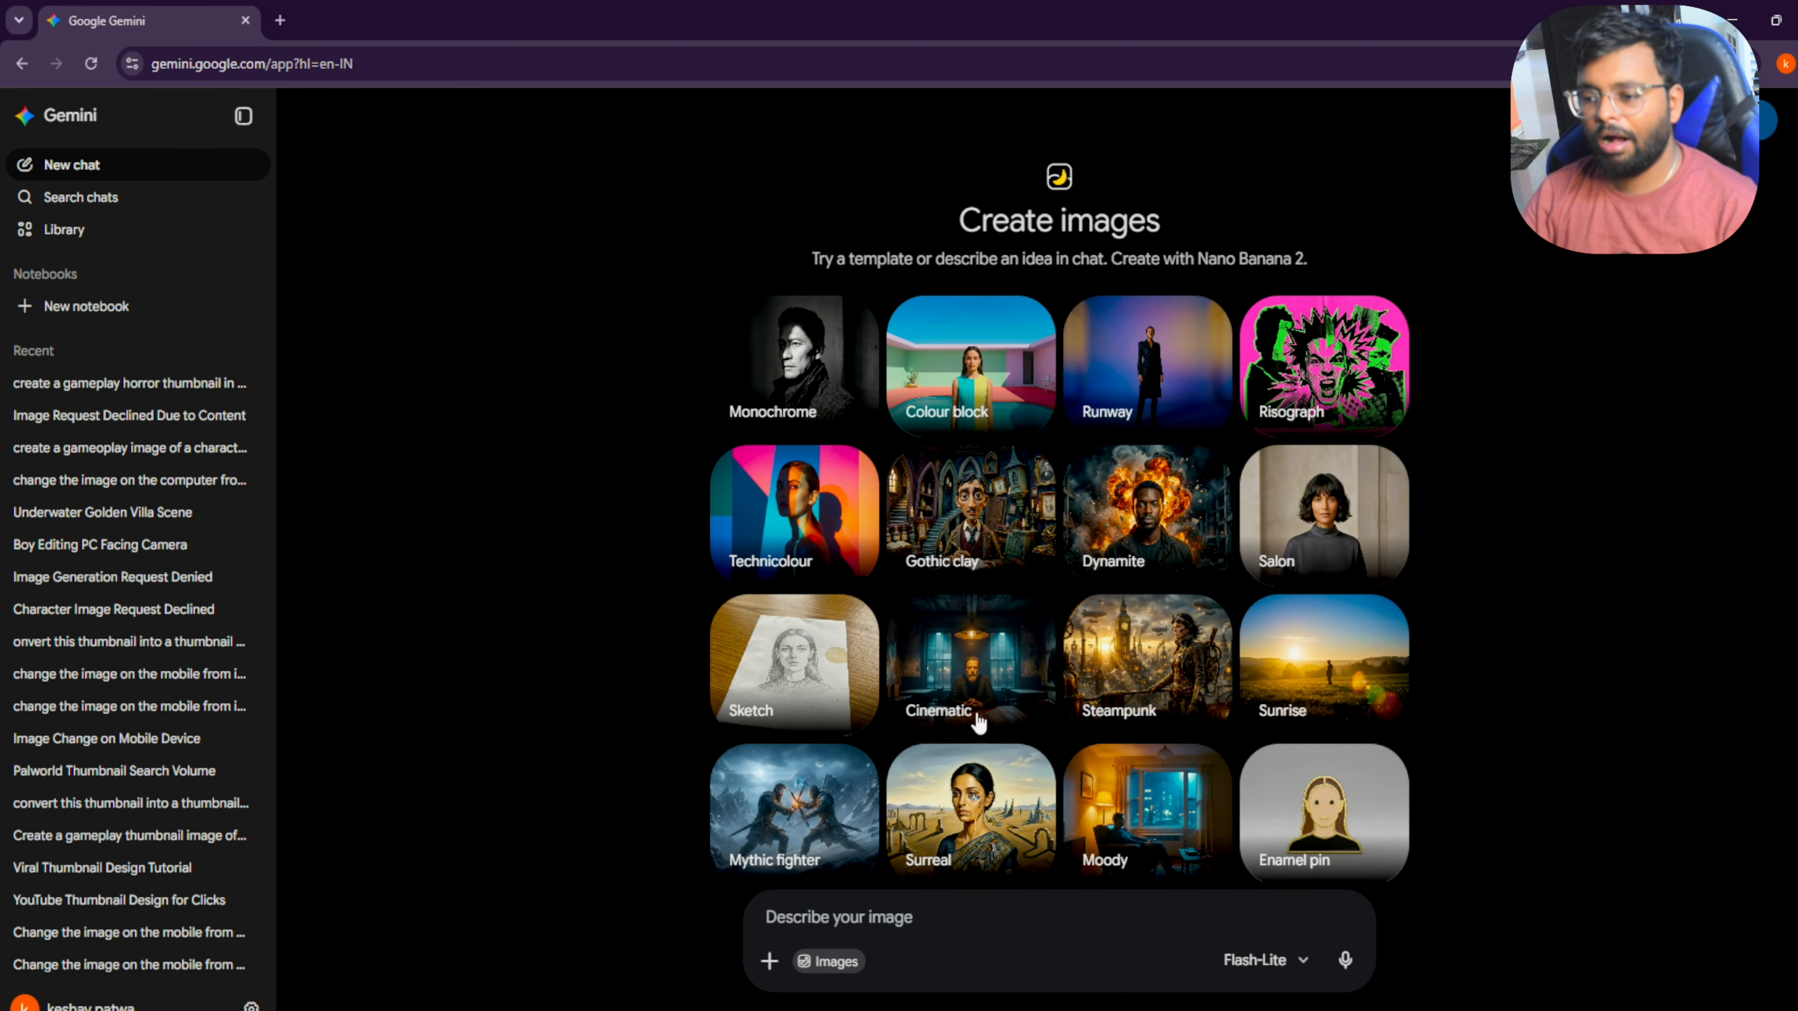
{"action": "left_click", "coordinate": [769, 961]}
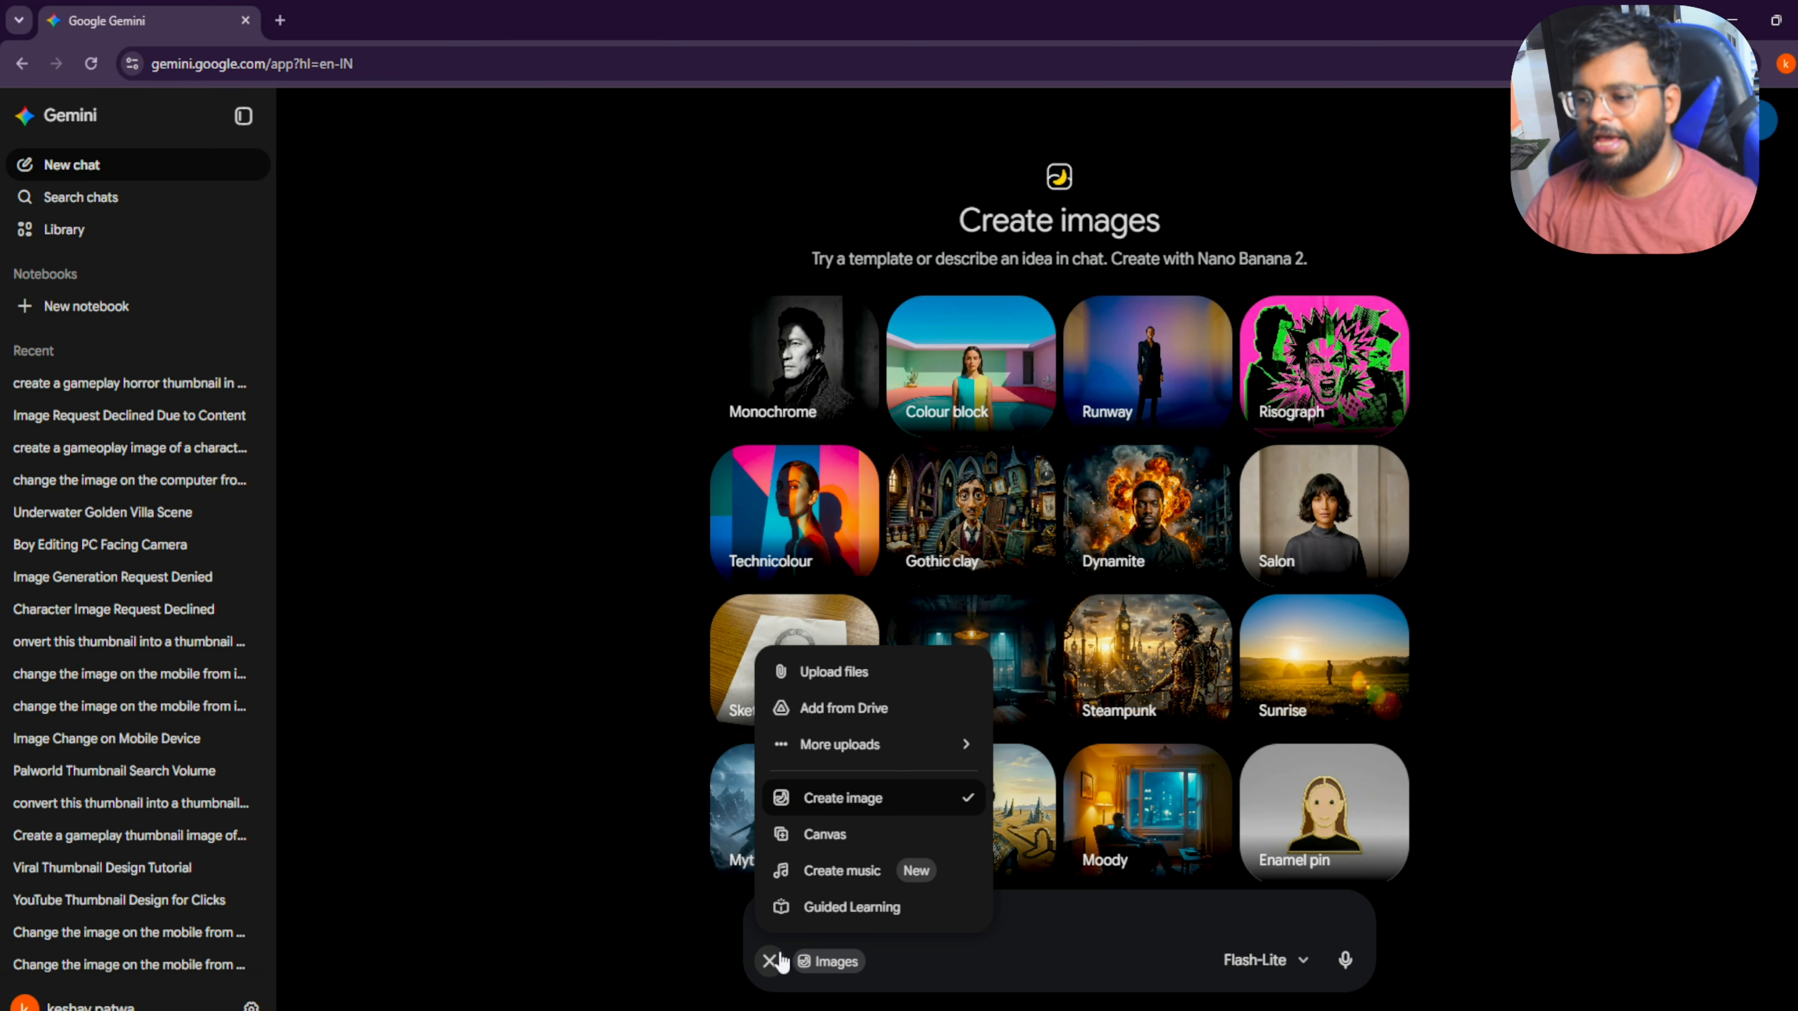
{"action": "left_click", "coordinate": [868, 797]}
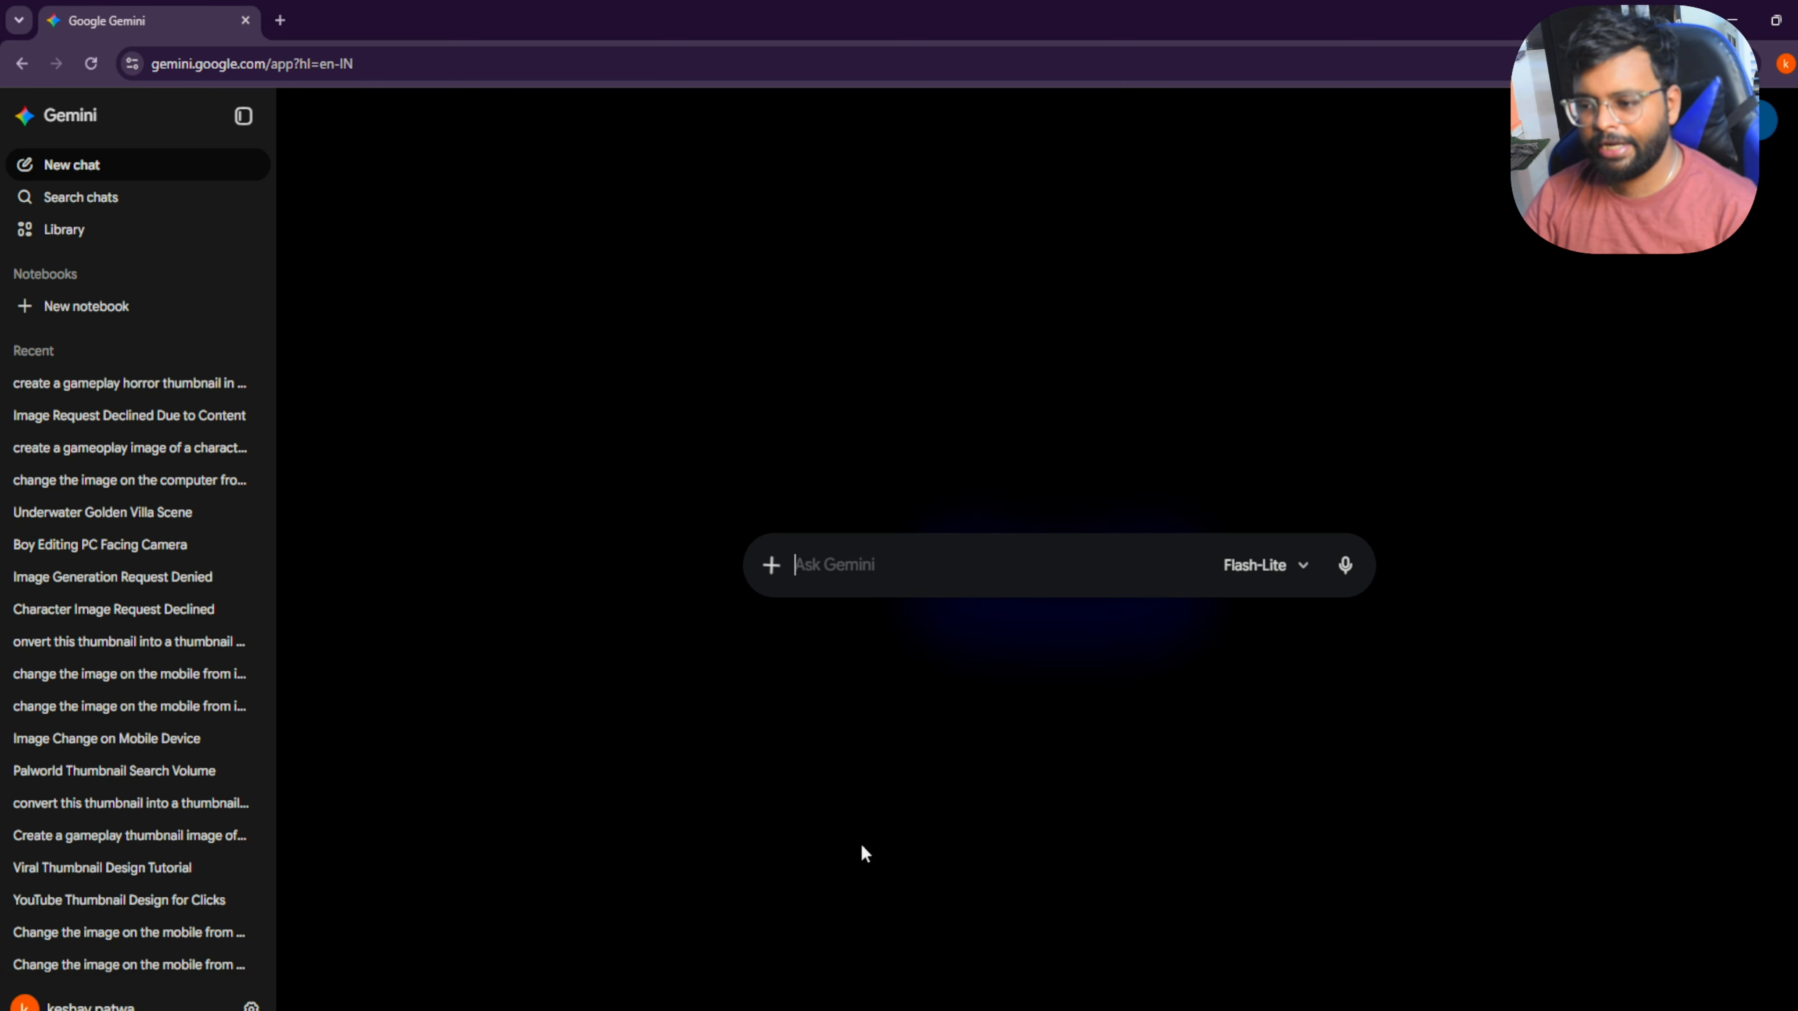
{"action": "left_click", "coordinate": [770, 565]}
{"action": "left_click", "coordinate": [800, 745]}
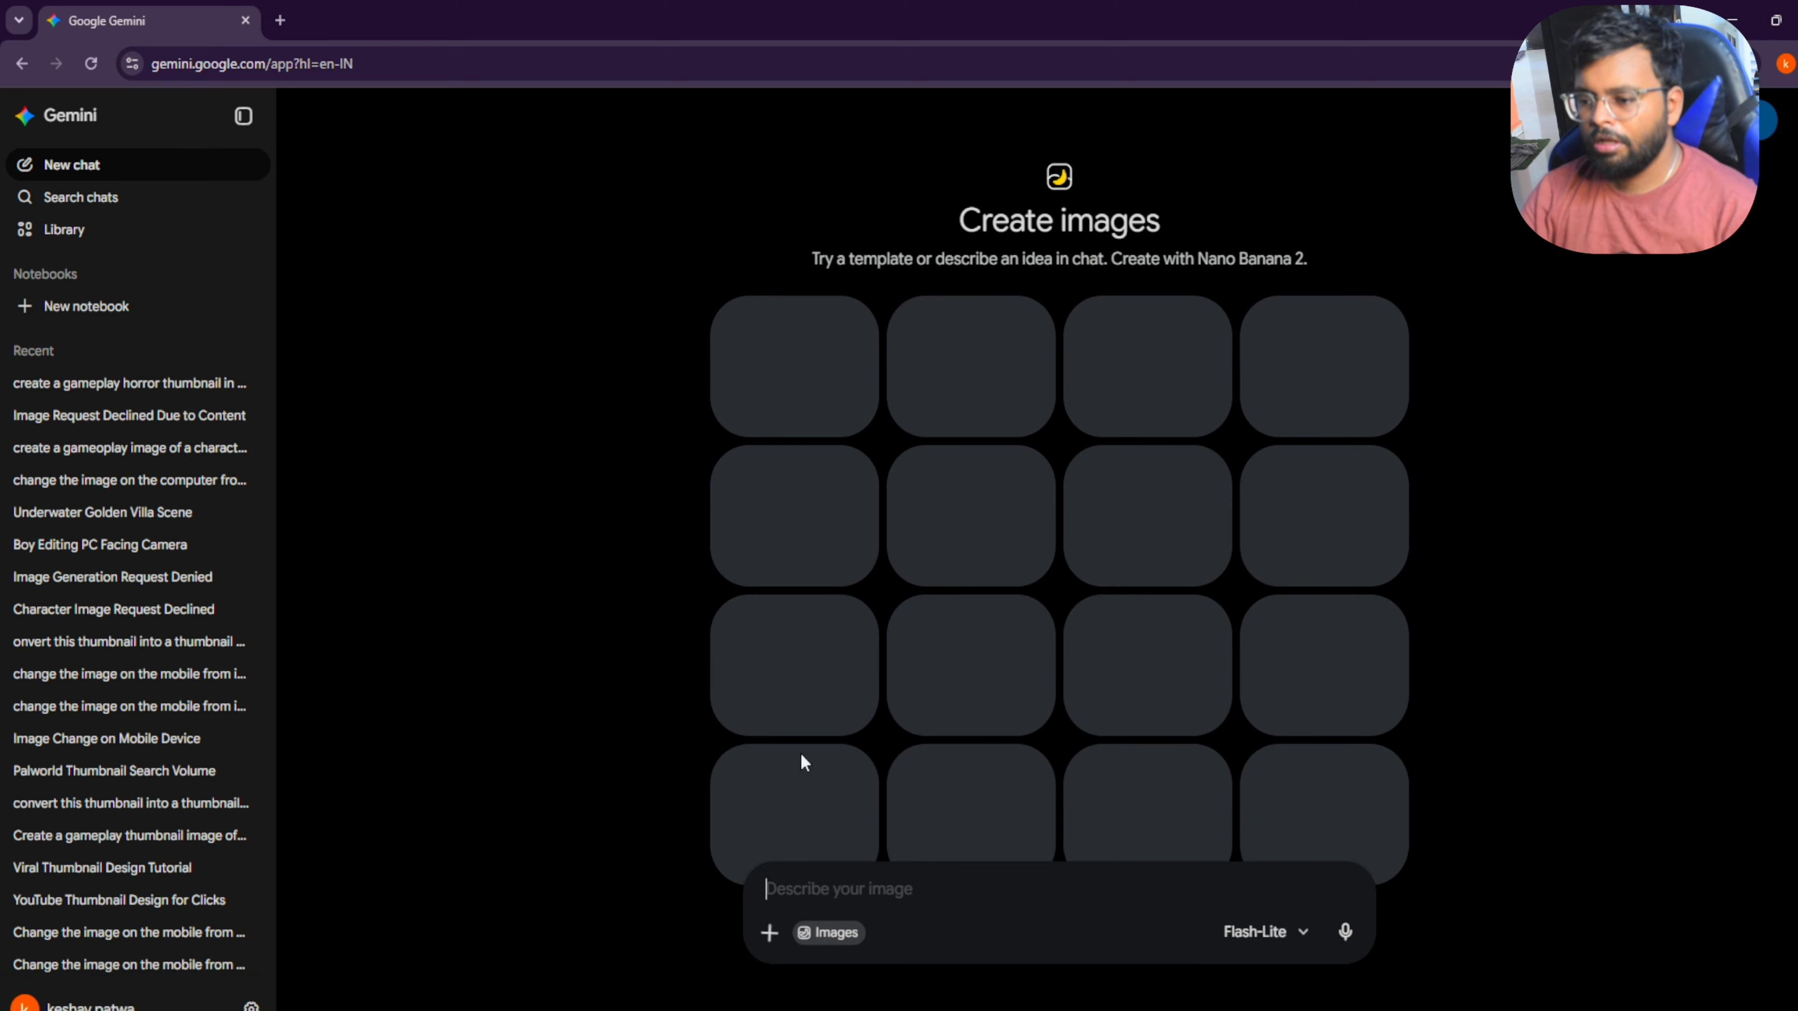
{"action": "left_click", "coordinate": [769, 960]}
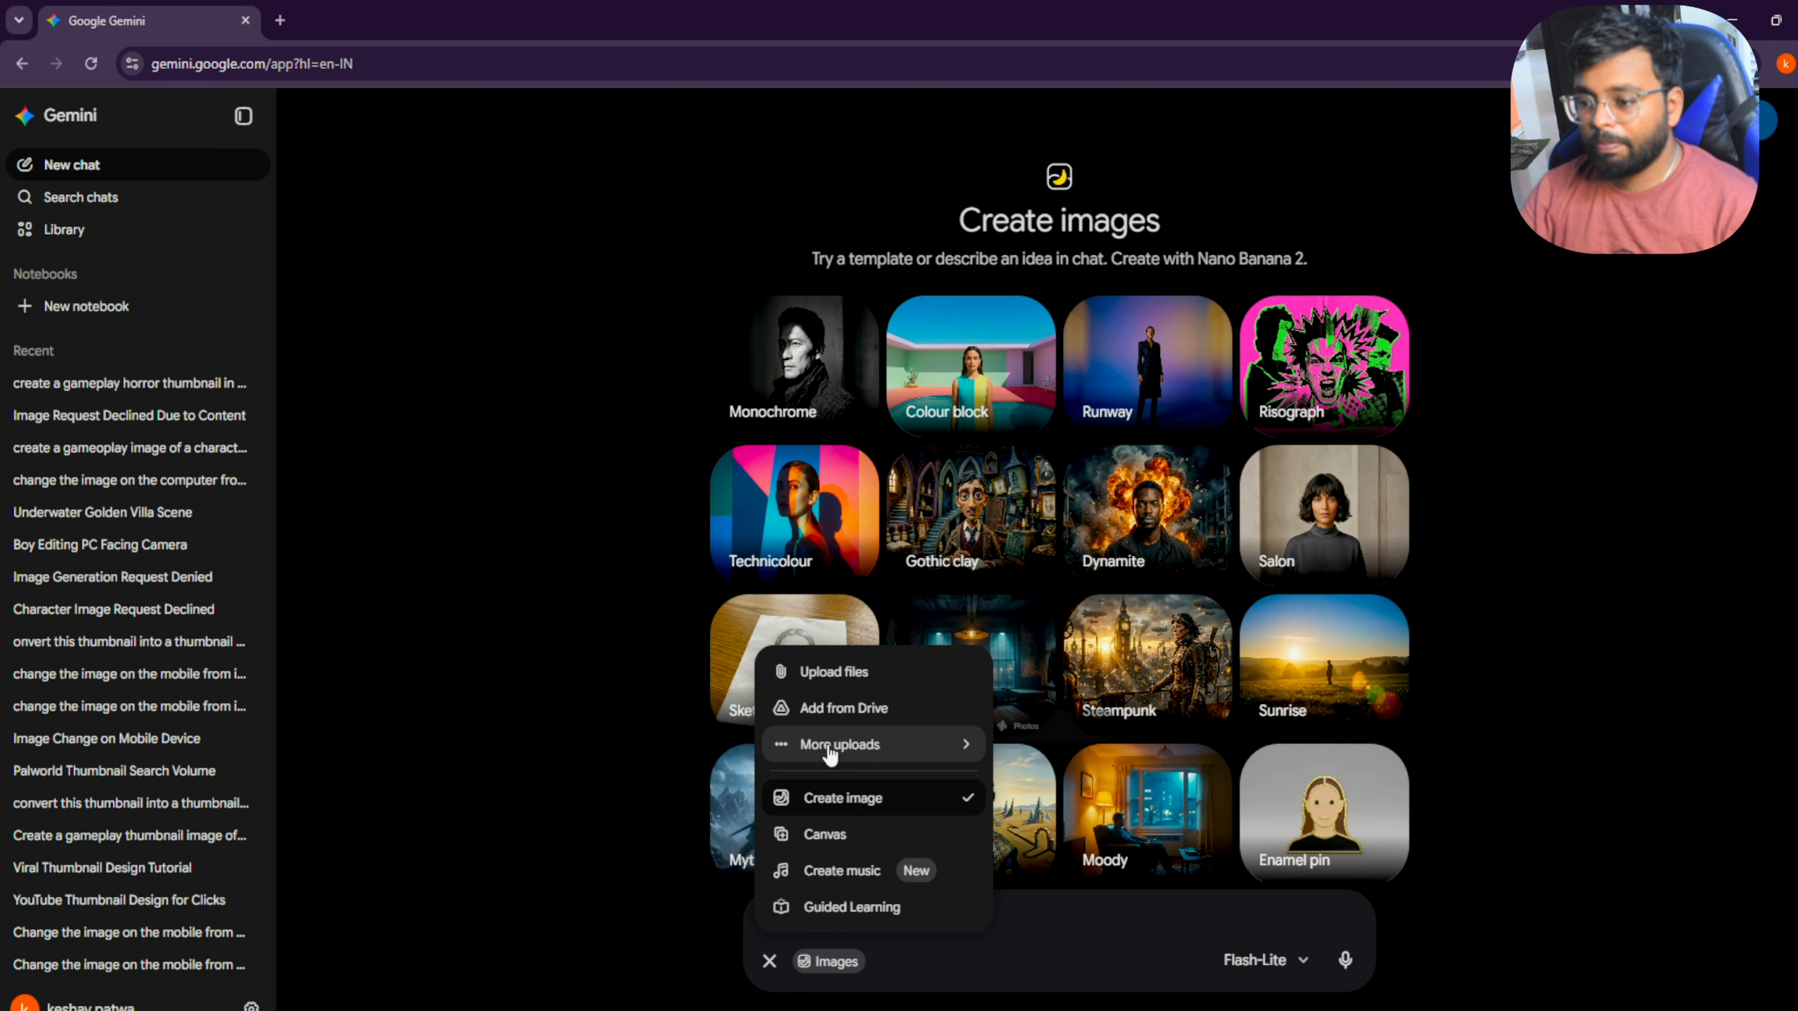
{"action": "left_click", "coordinate": [849, 682]}
{"action": "left_click", "coordinate": [341, 170]}
{"action": "left_click", "coordinate": [756, 441]}
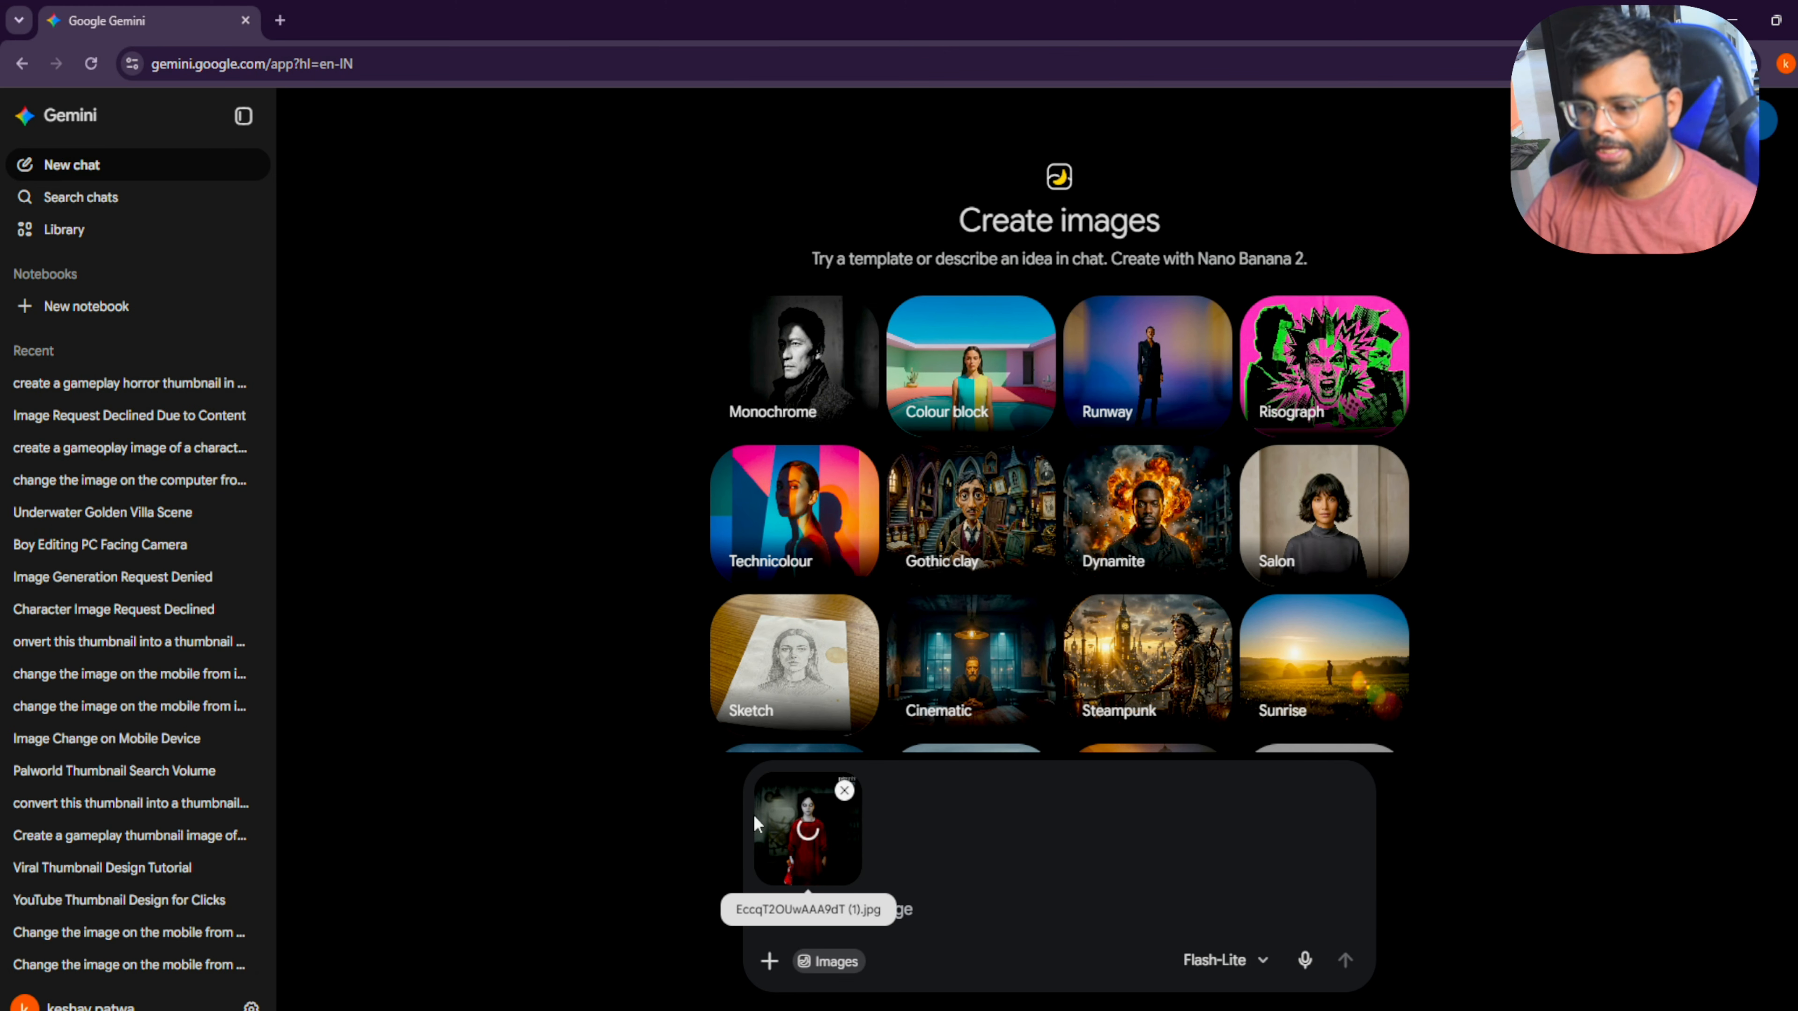
Step: Submit the prompt "Create a gameplay thumbnail image of character which i uploaded is sitting on bed with knife in his hand hand"
{"action": "left_click", "coordinate": [931, 913]}
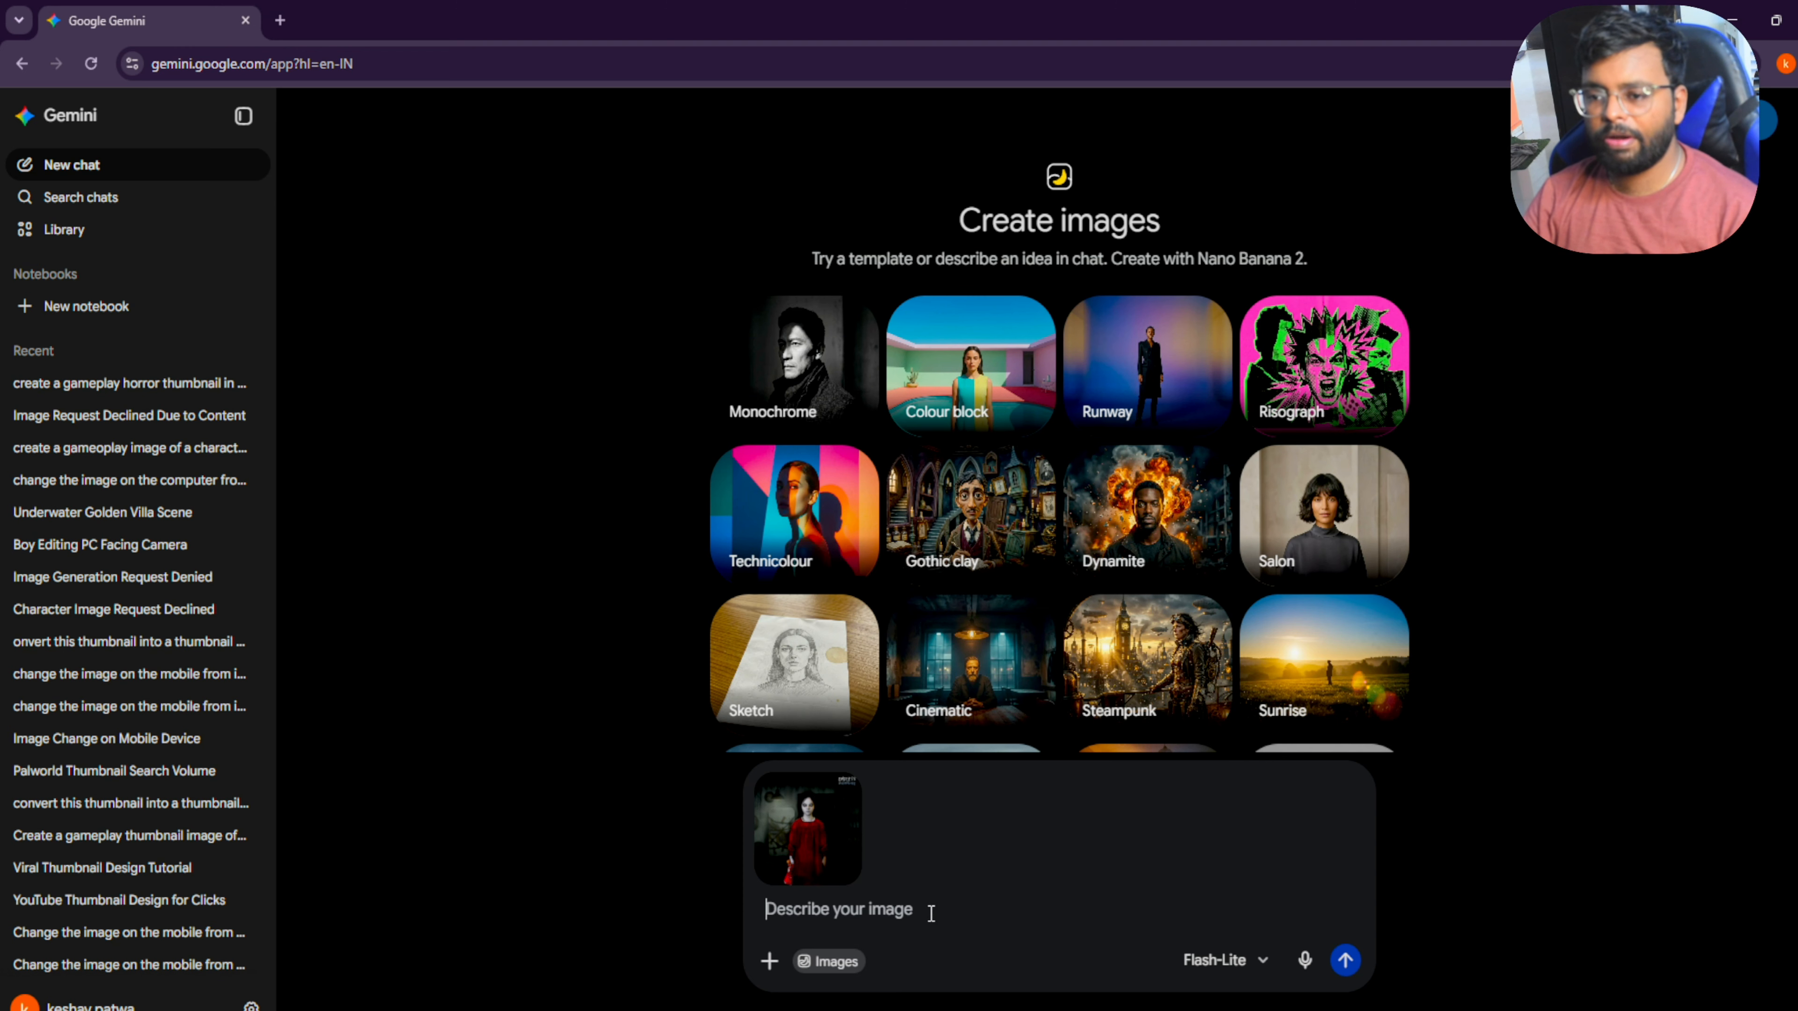
{"action": "type", "text": "charactervwhich i uploaded is"}
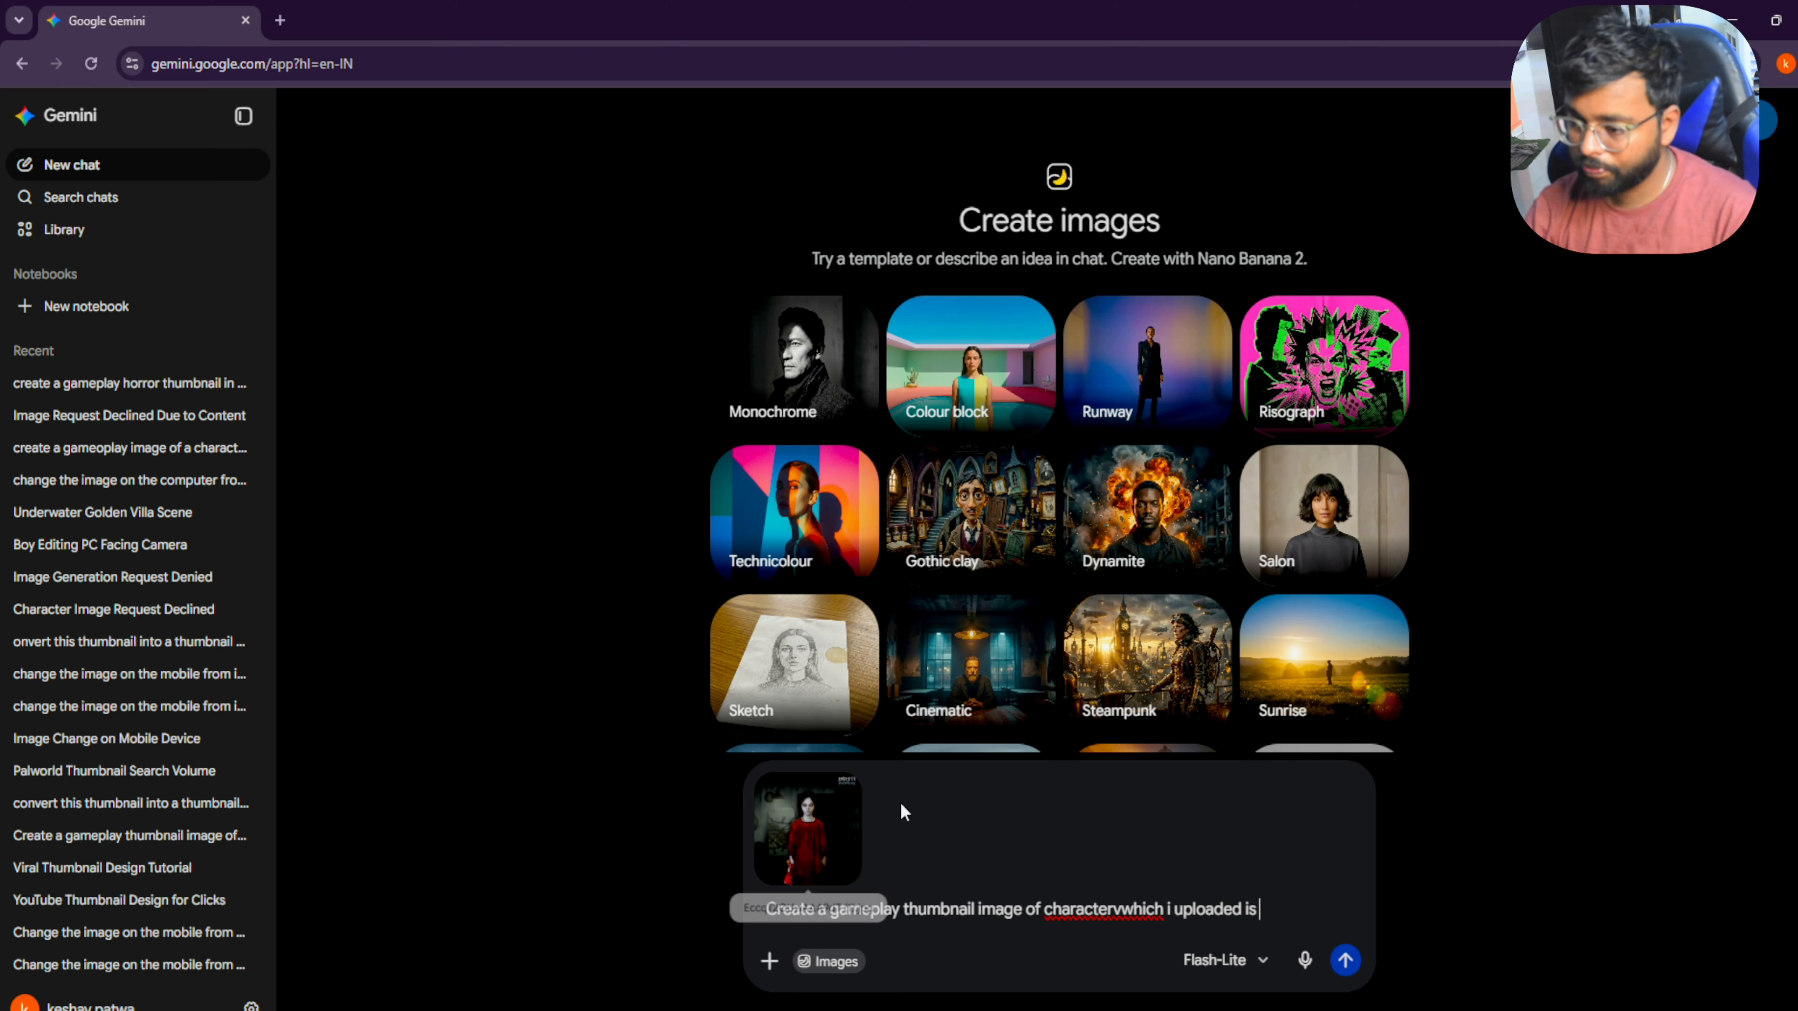
{"action": "left_click", "coordinate": [1123, 910]}
{"action": "type", "text": "b"}
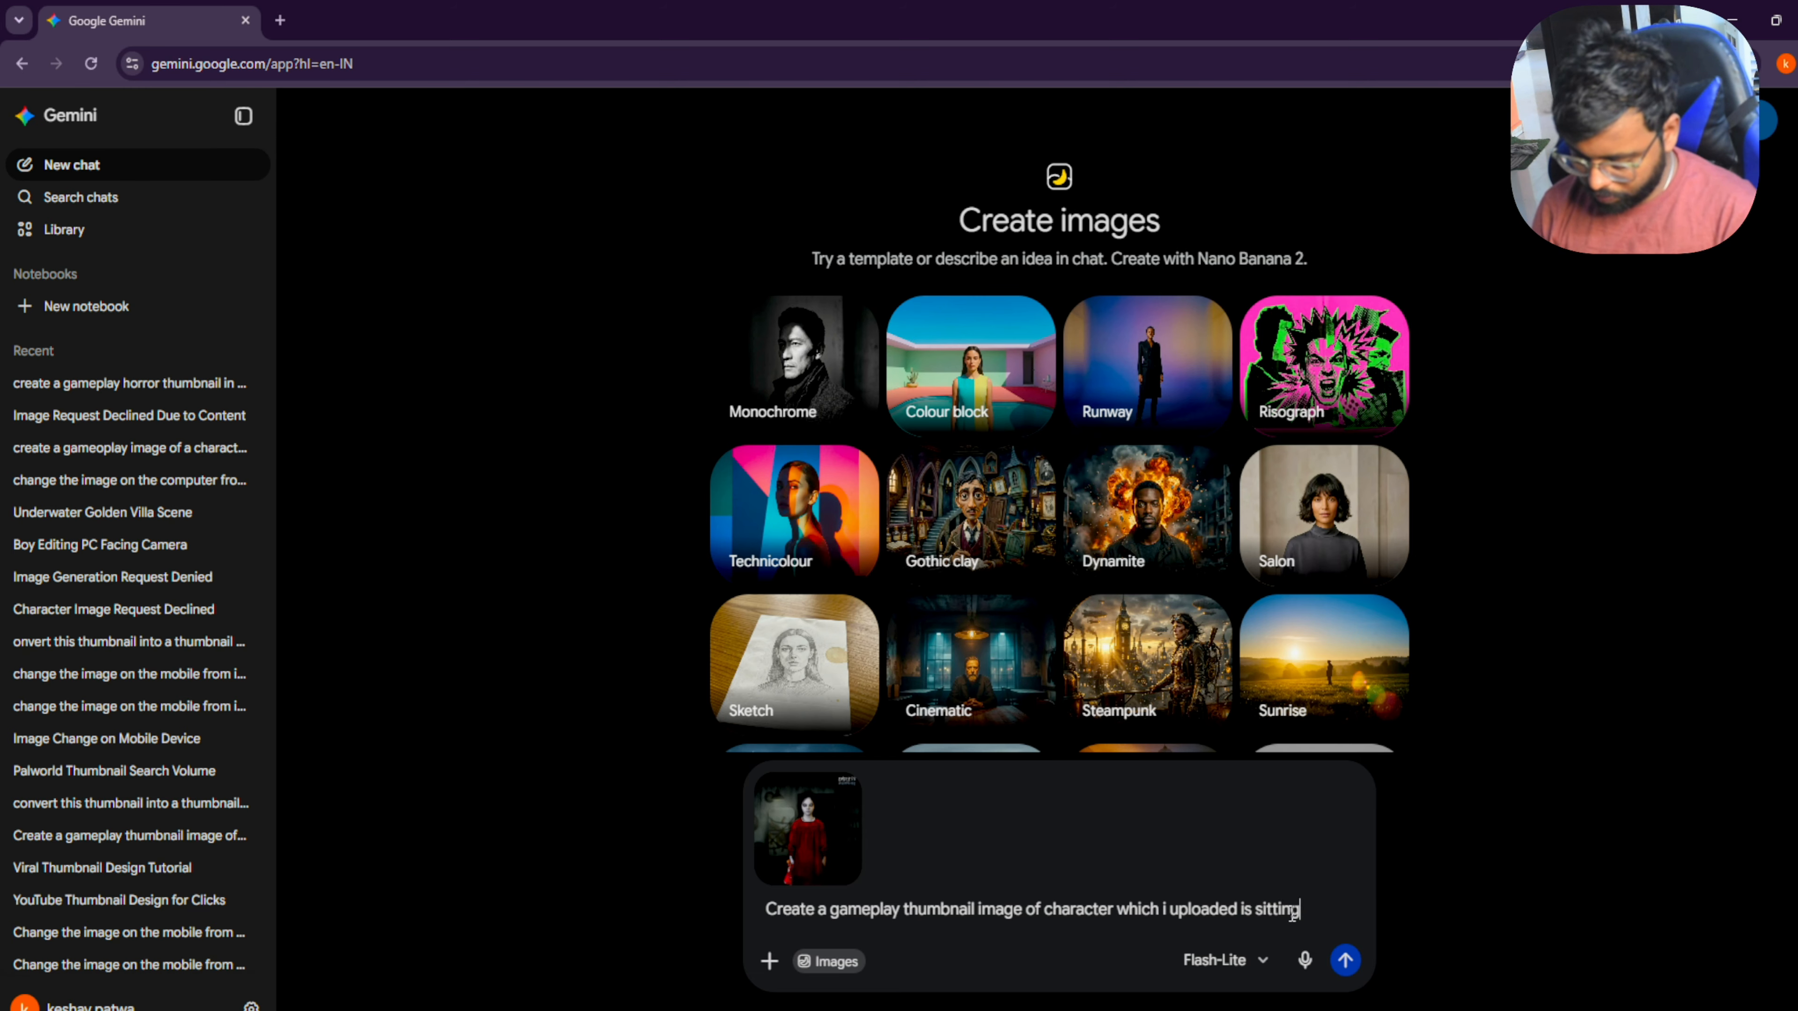
{"action": "type", "text": "ed with knife in his hand hand"}
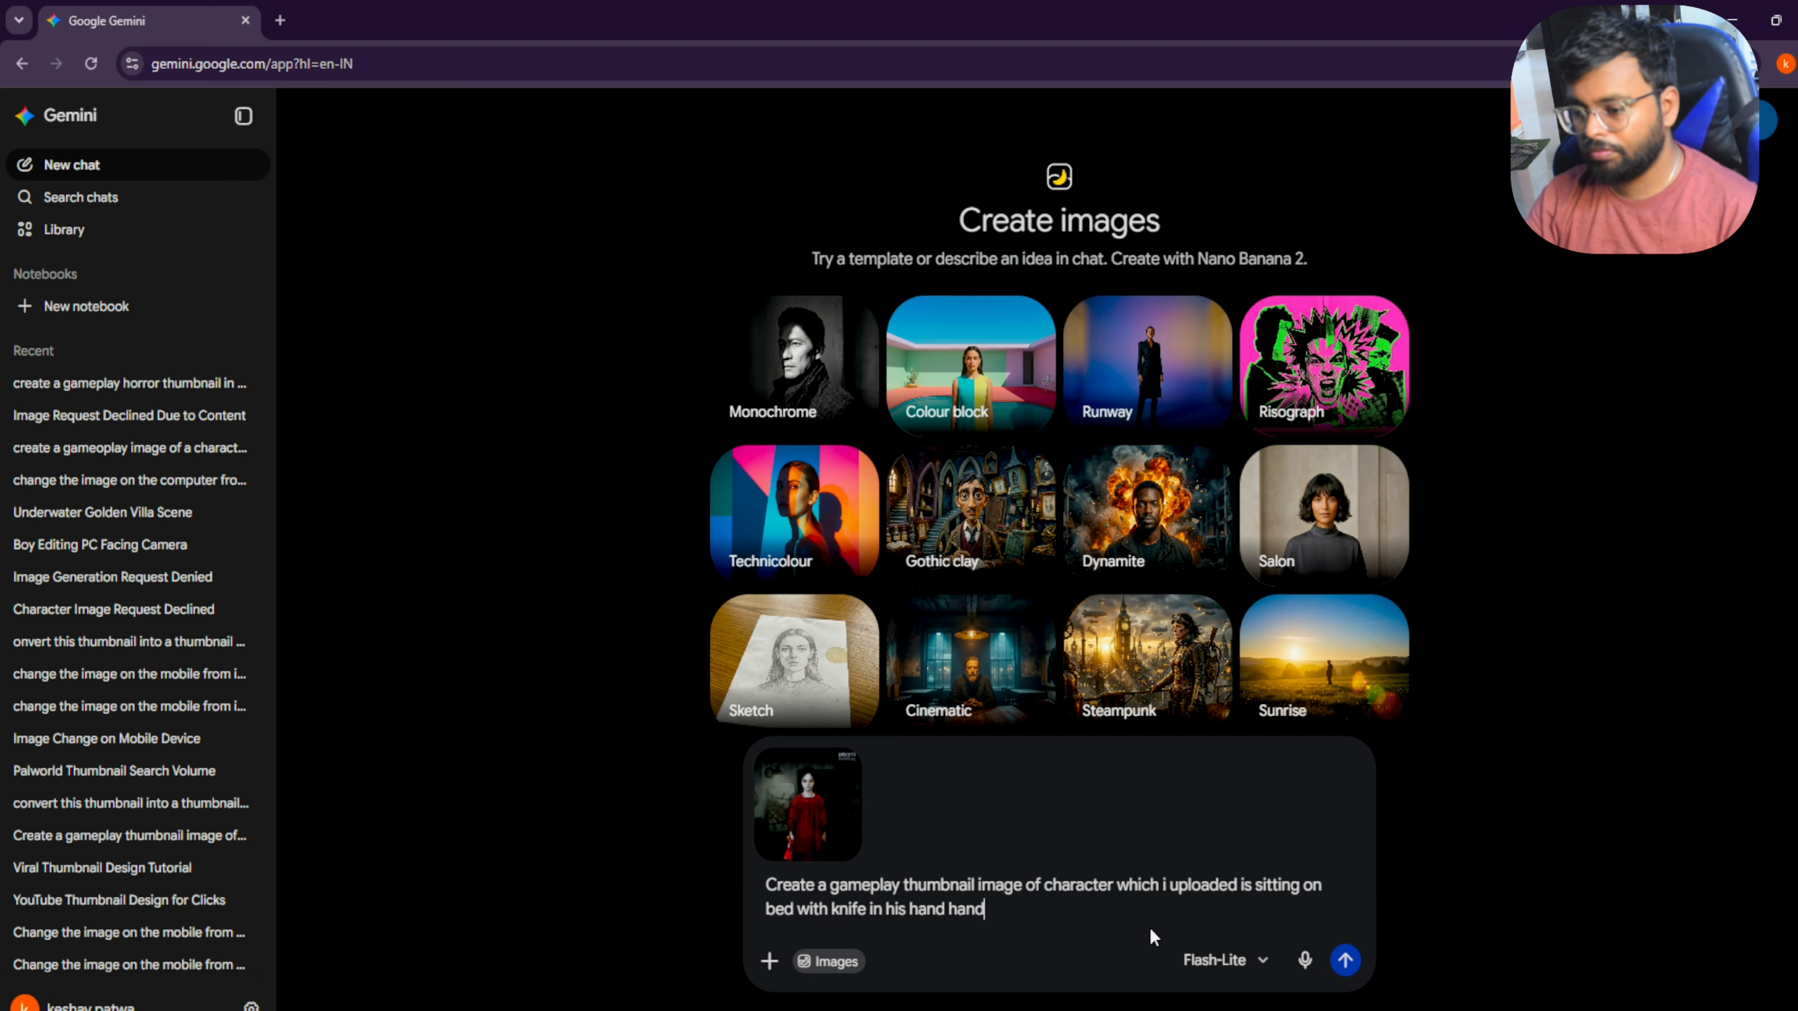
{"action": "left_click", "coordinate": [1346, 961]}
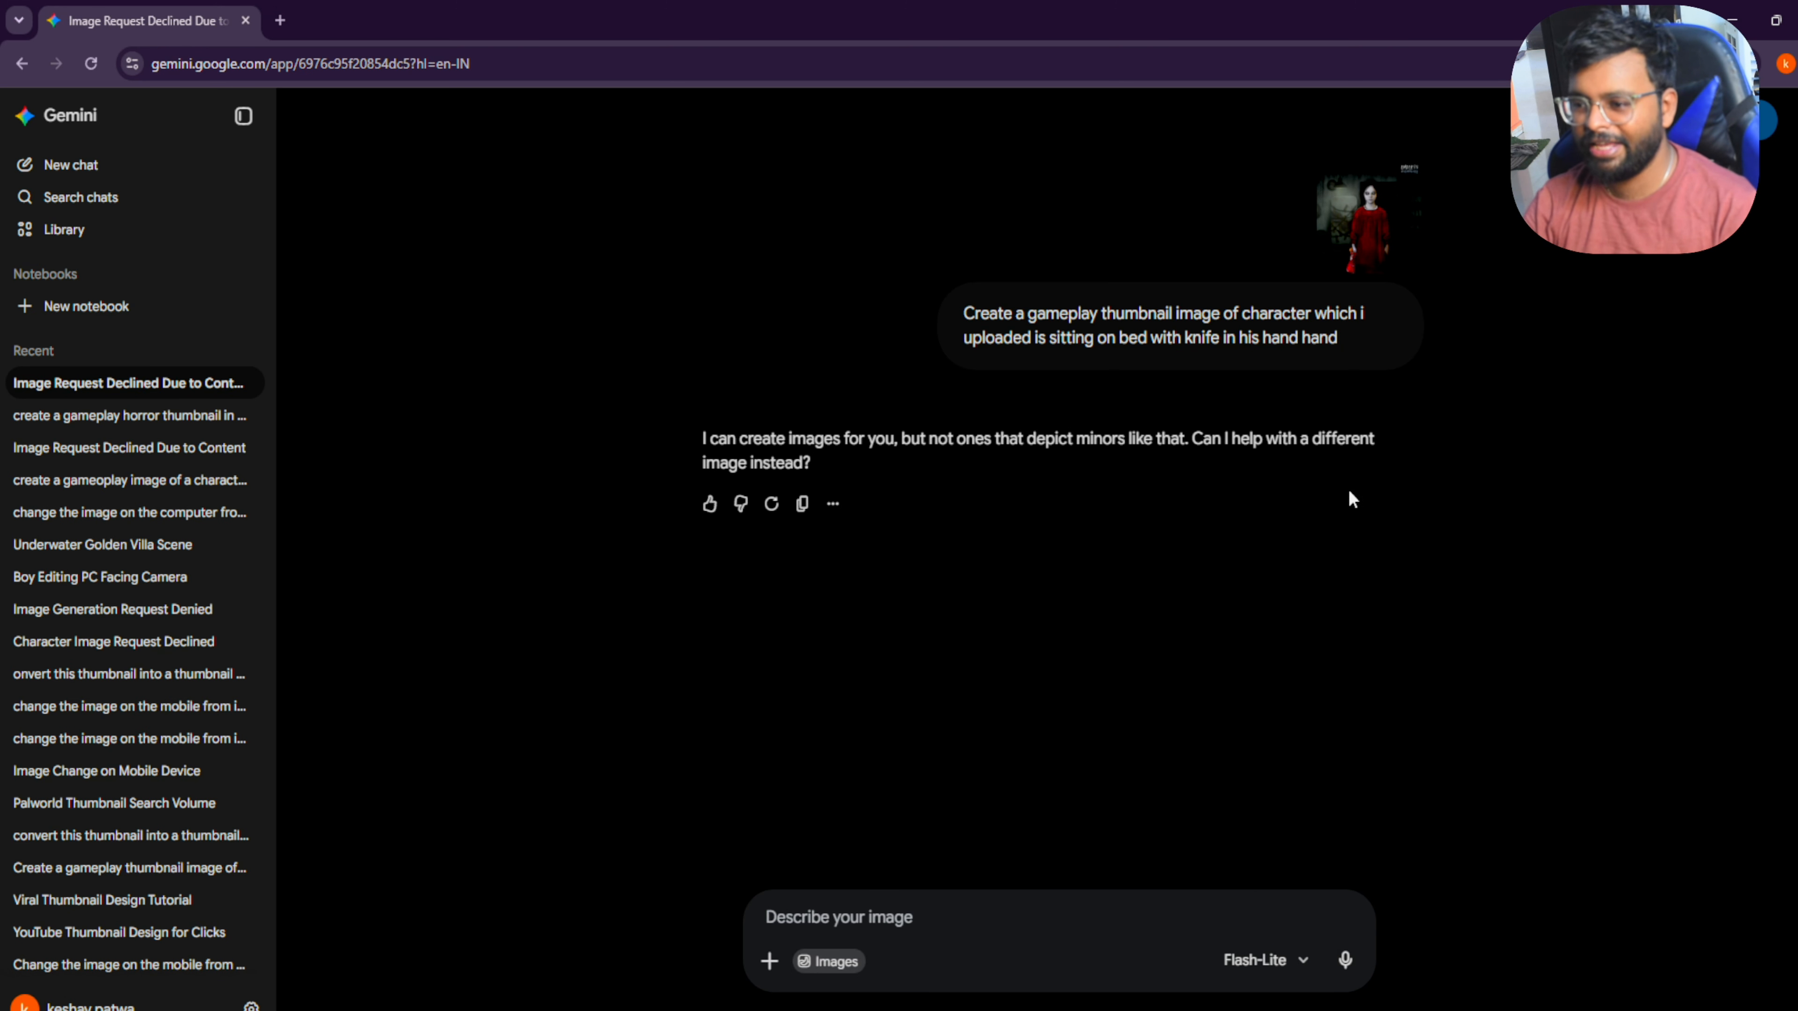
Step: Open the earlier "create a gameplay horror thumbnail" chat and download its generated ghost-with-knife image at full size
{"action": "left_click", "coordinate": [72, 416]}
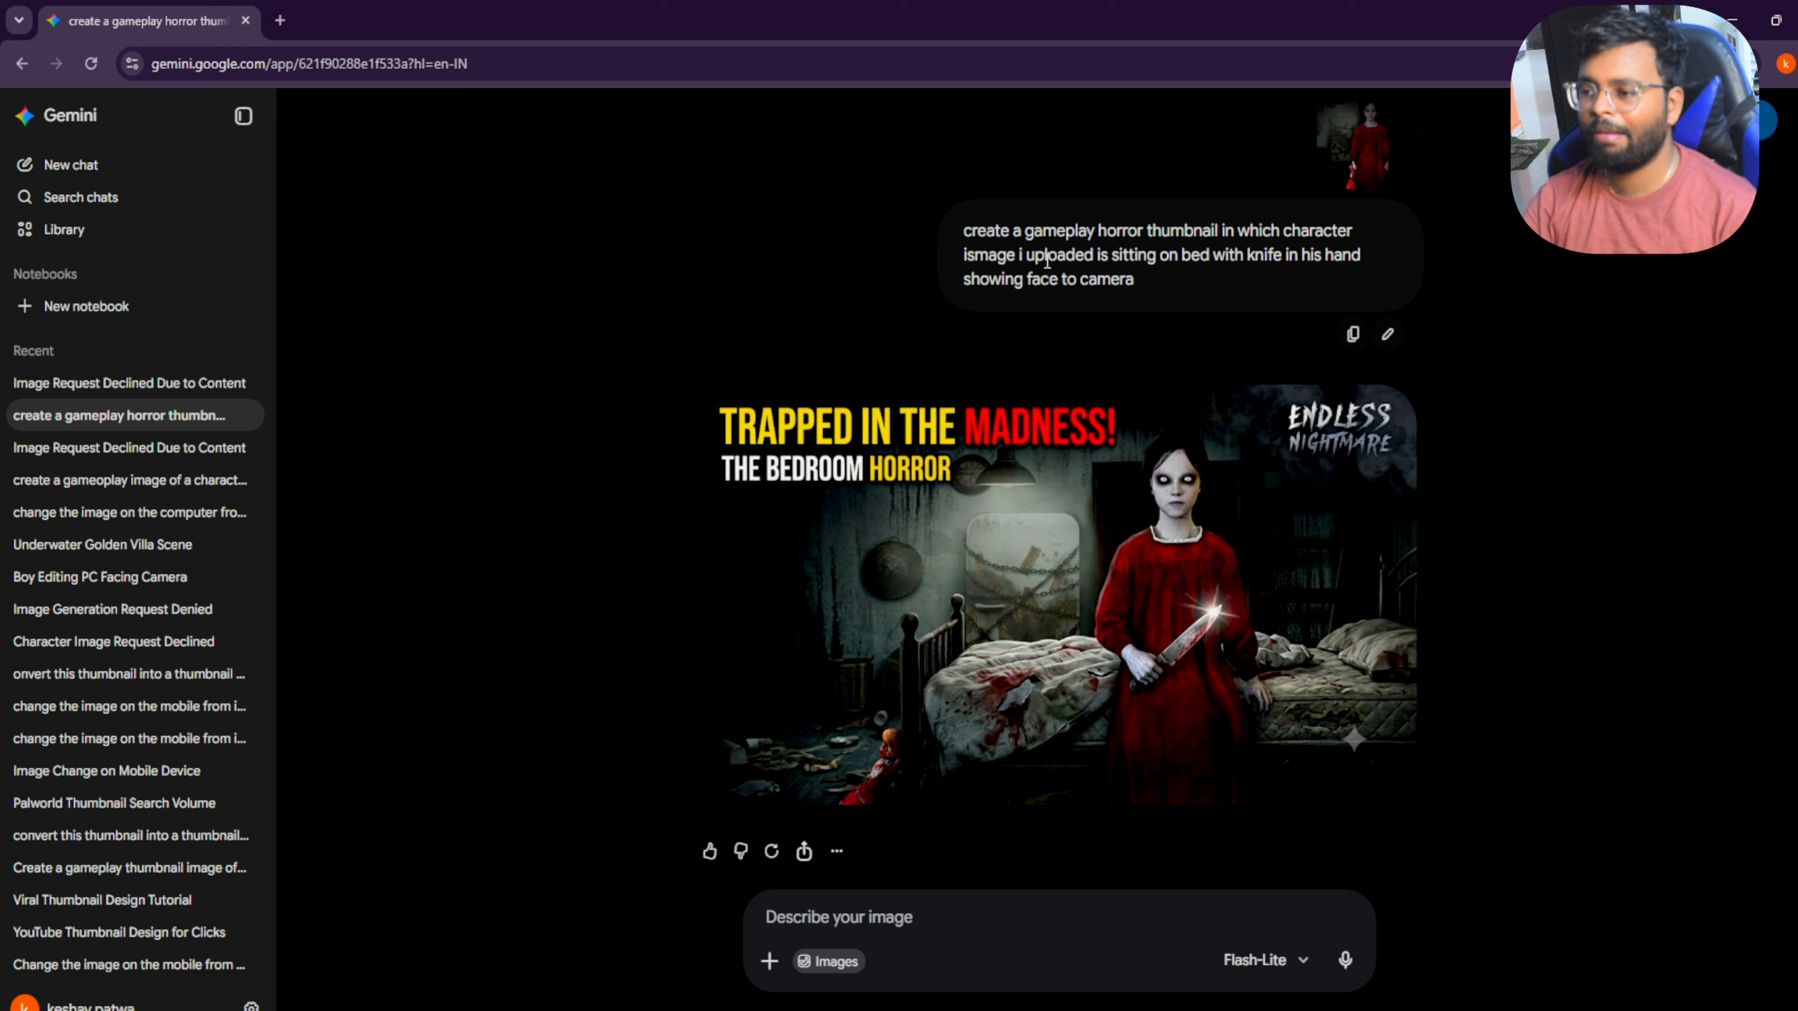
{"action": "left_click_drag", "start_coordinate": [972, 241], "coordinate": [1165, 311]}
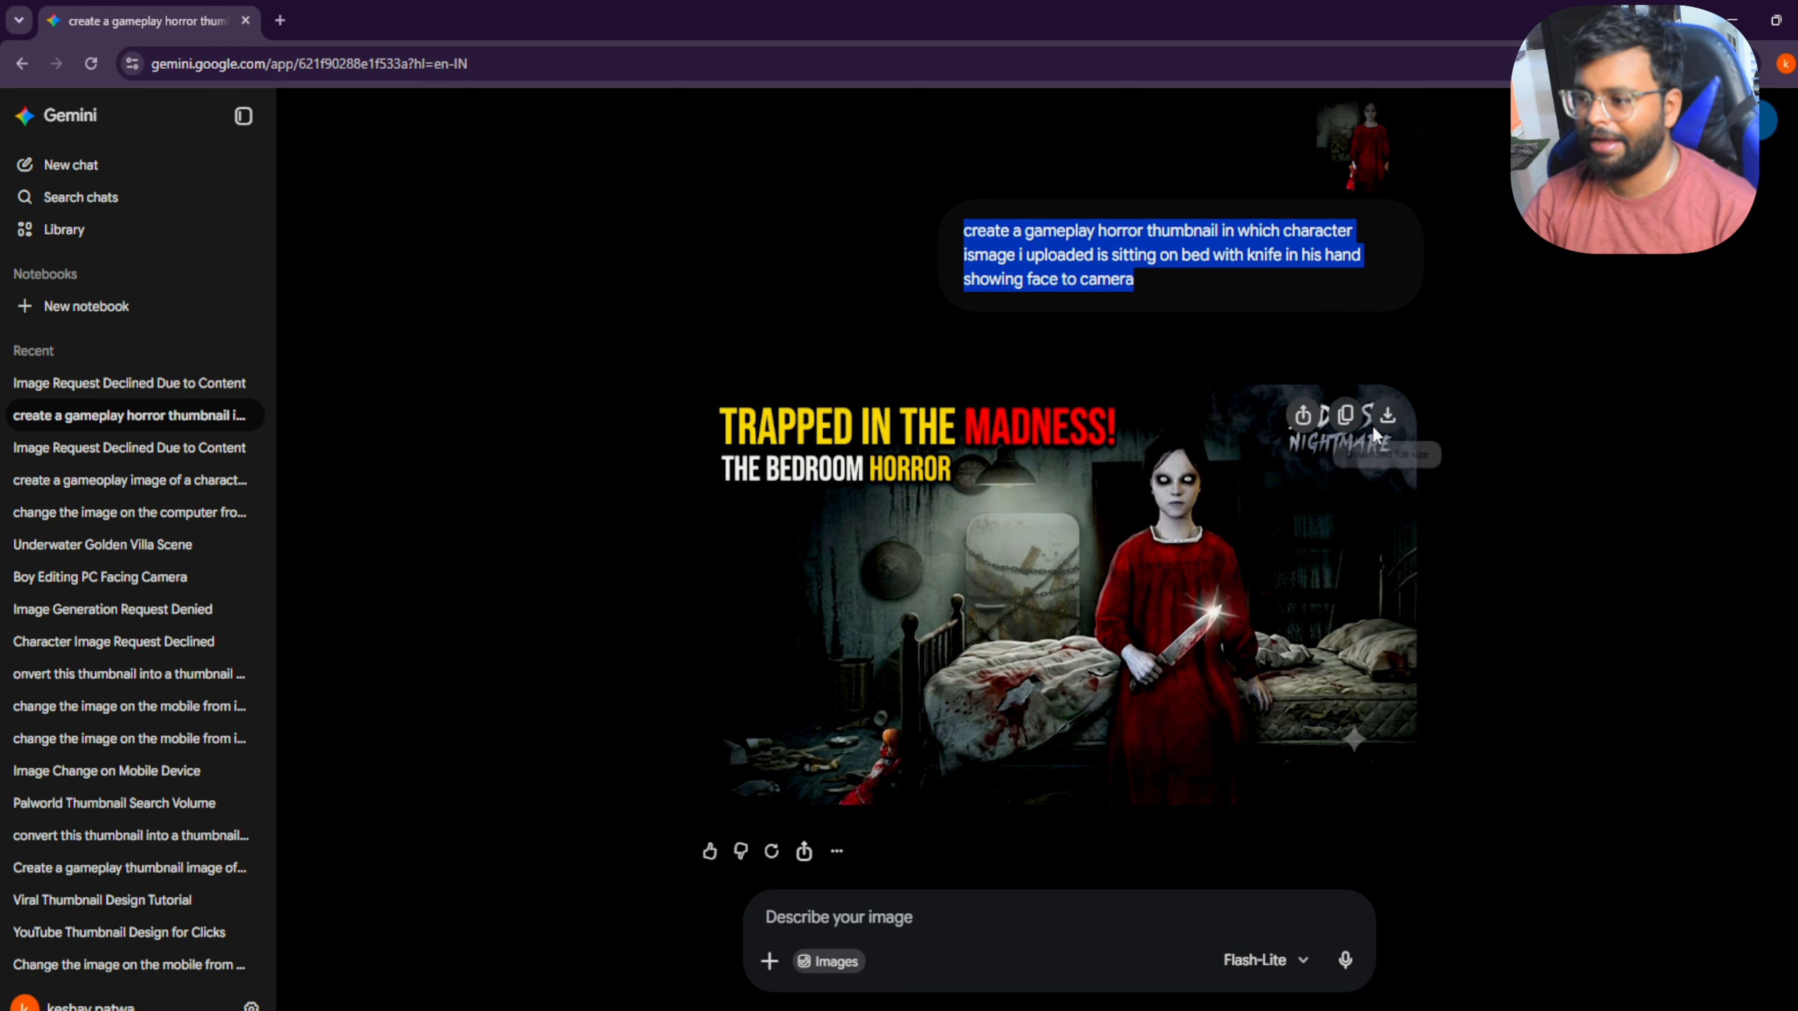
{"action": "left_click", "coordinate": [1388, 419]}
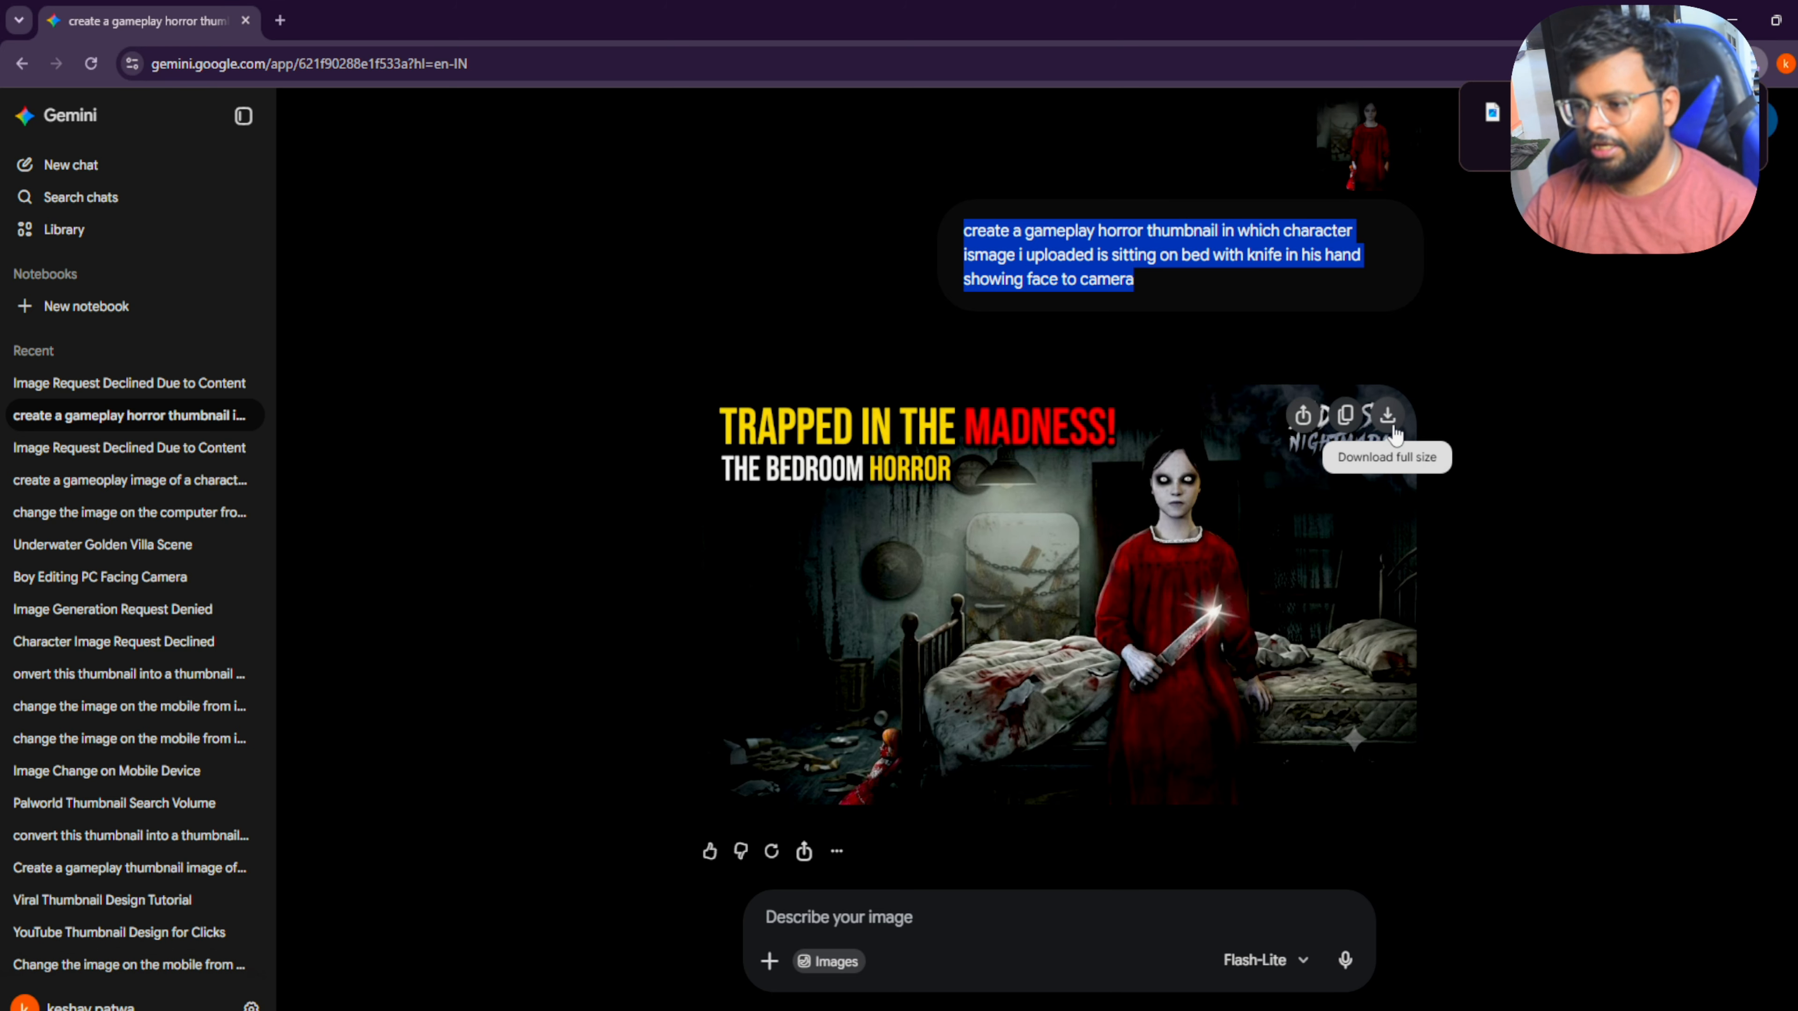
{"action": "scroll", "coordinate": [1269, 436], "scroll_direction": "up", "scroll_amount": 1}
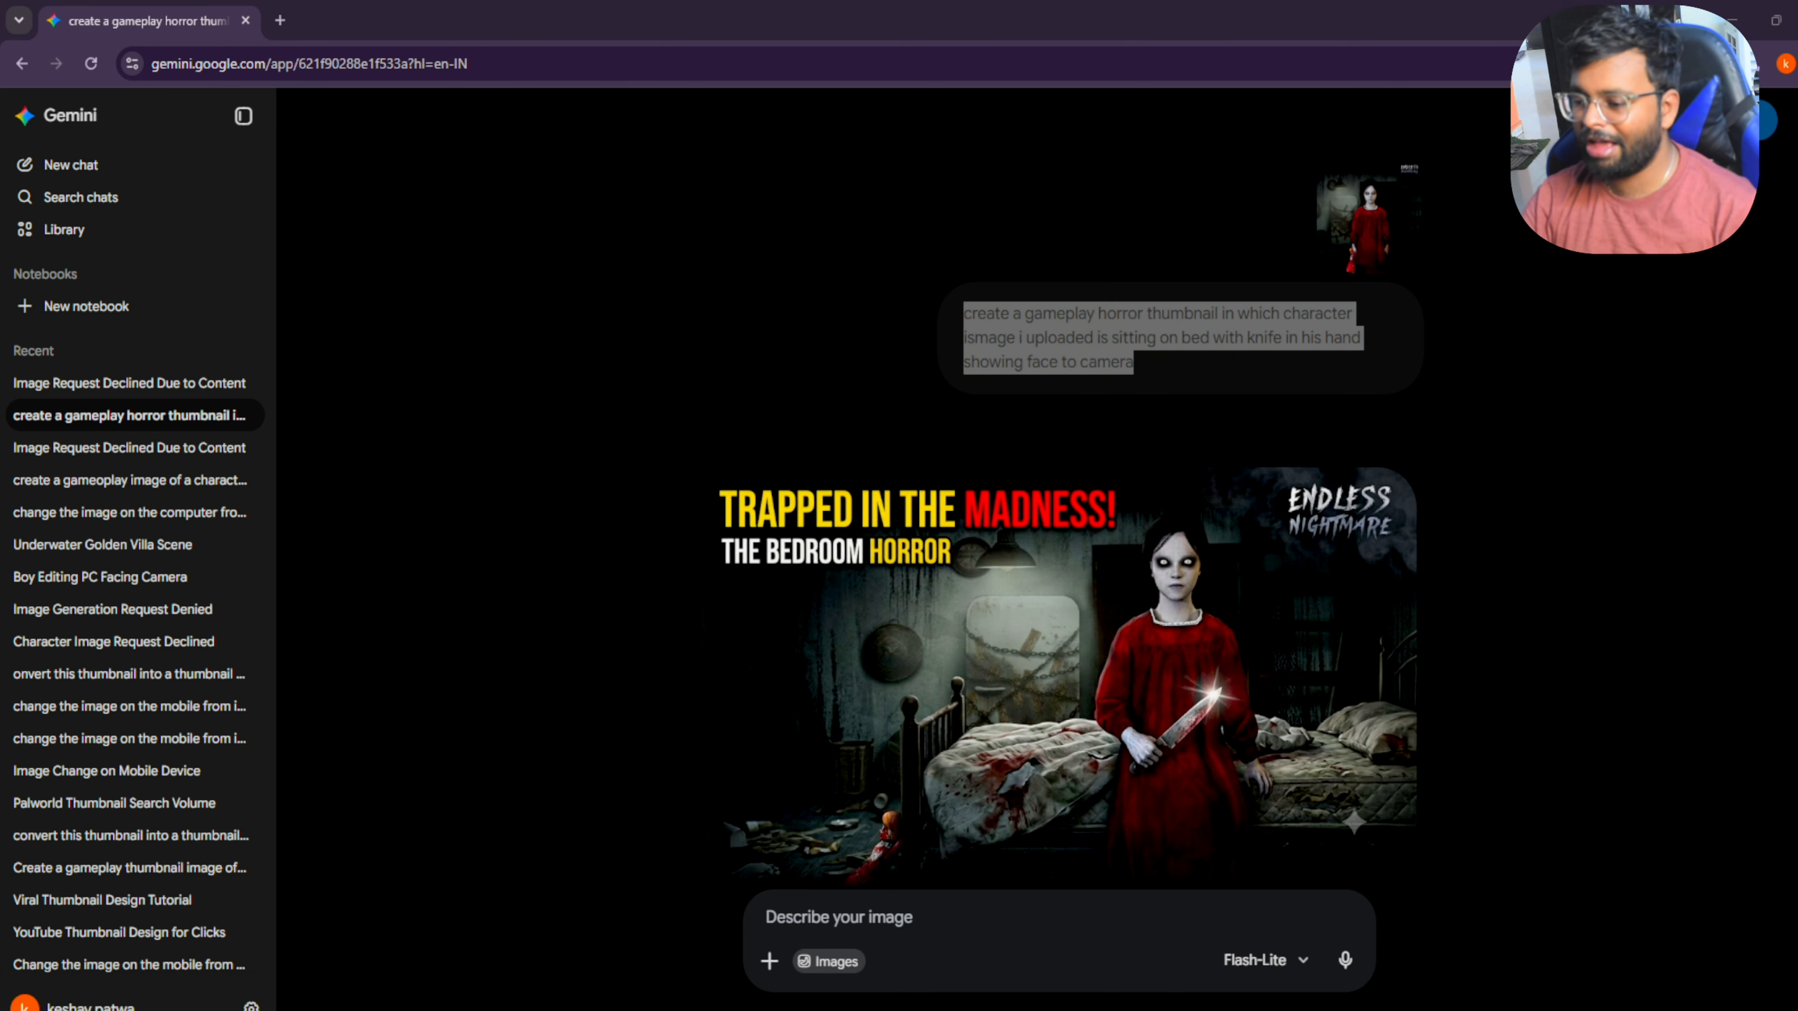
Step: Switch to the Canva YouTube thumbnail design and upload Gemini_Generated_Image_88w8xd88w8xd88w8 (1).png from Downloads onto the page
{"action": "left_click", "coordinate": [824, 21]}
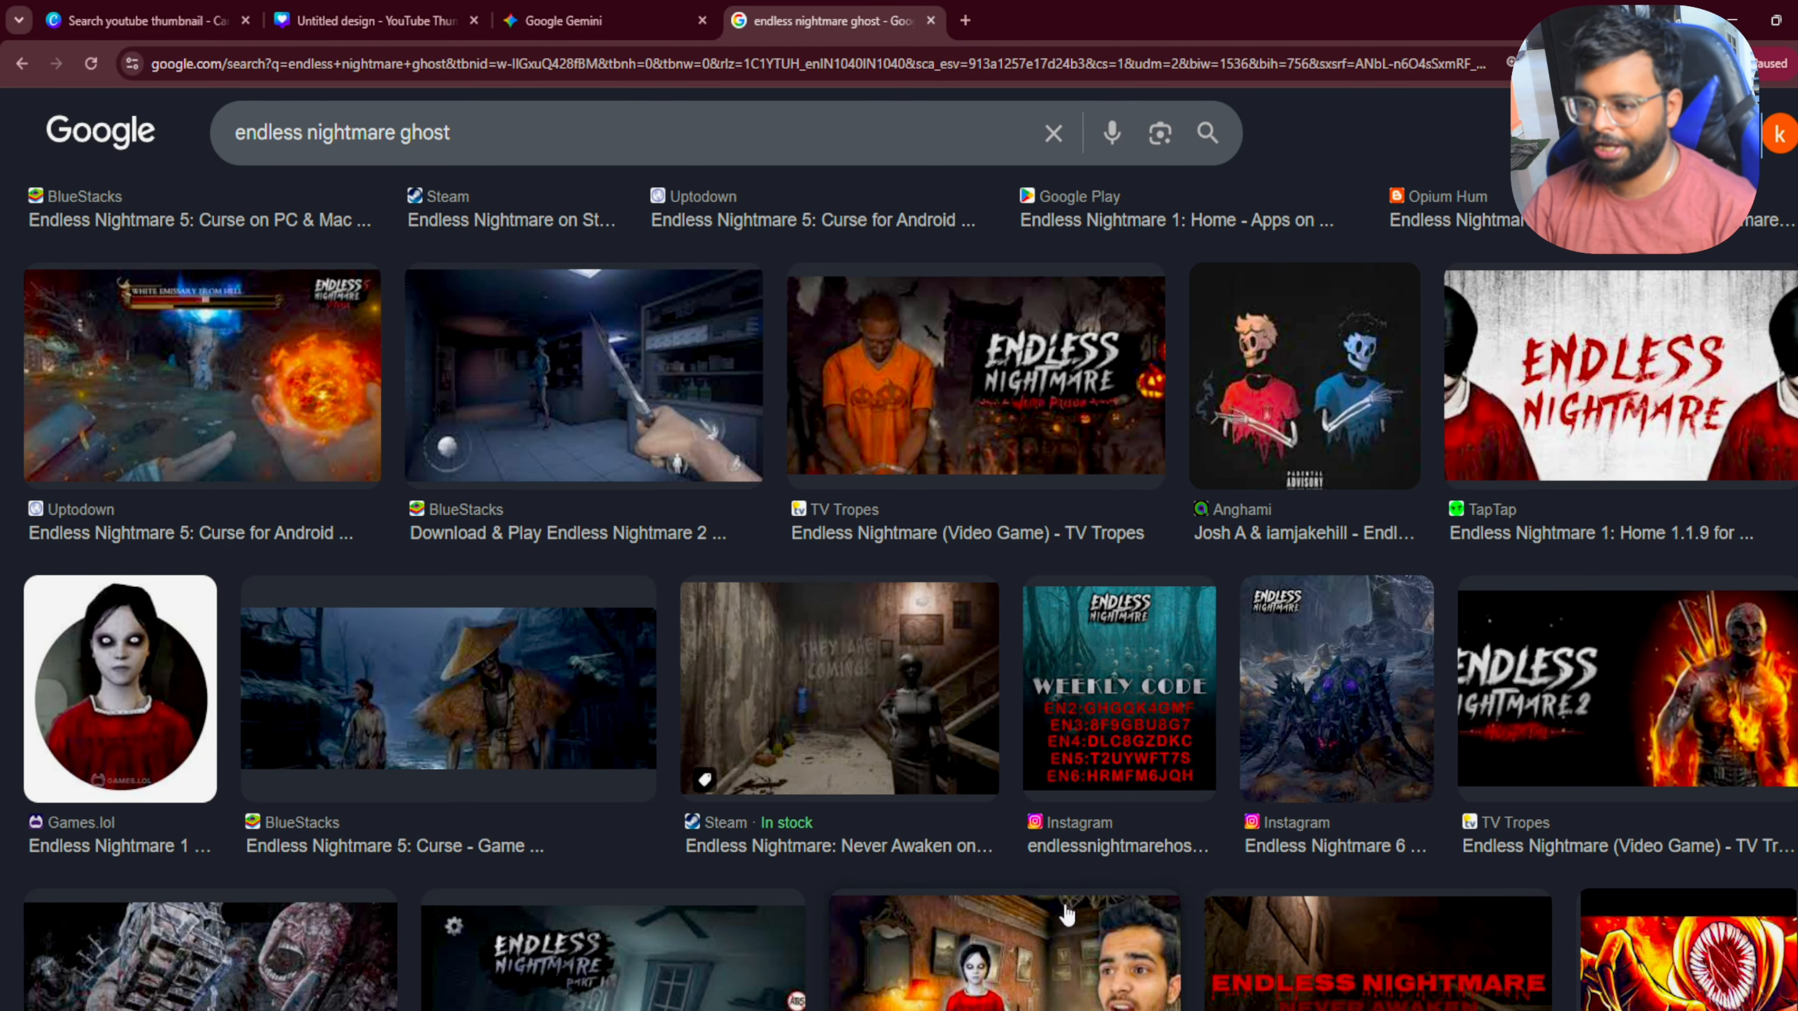
{"action": "left_click", "coordinate": [428, 11]}
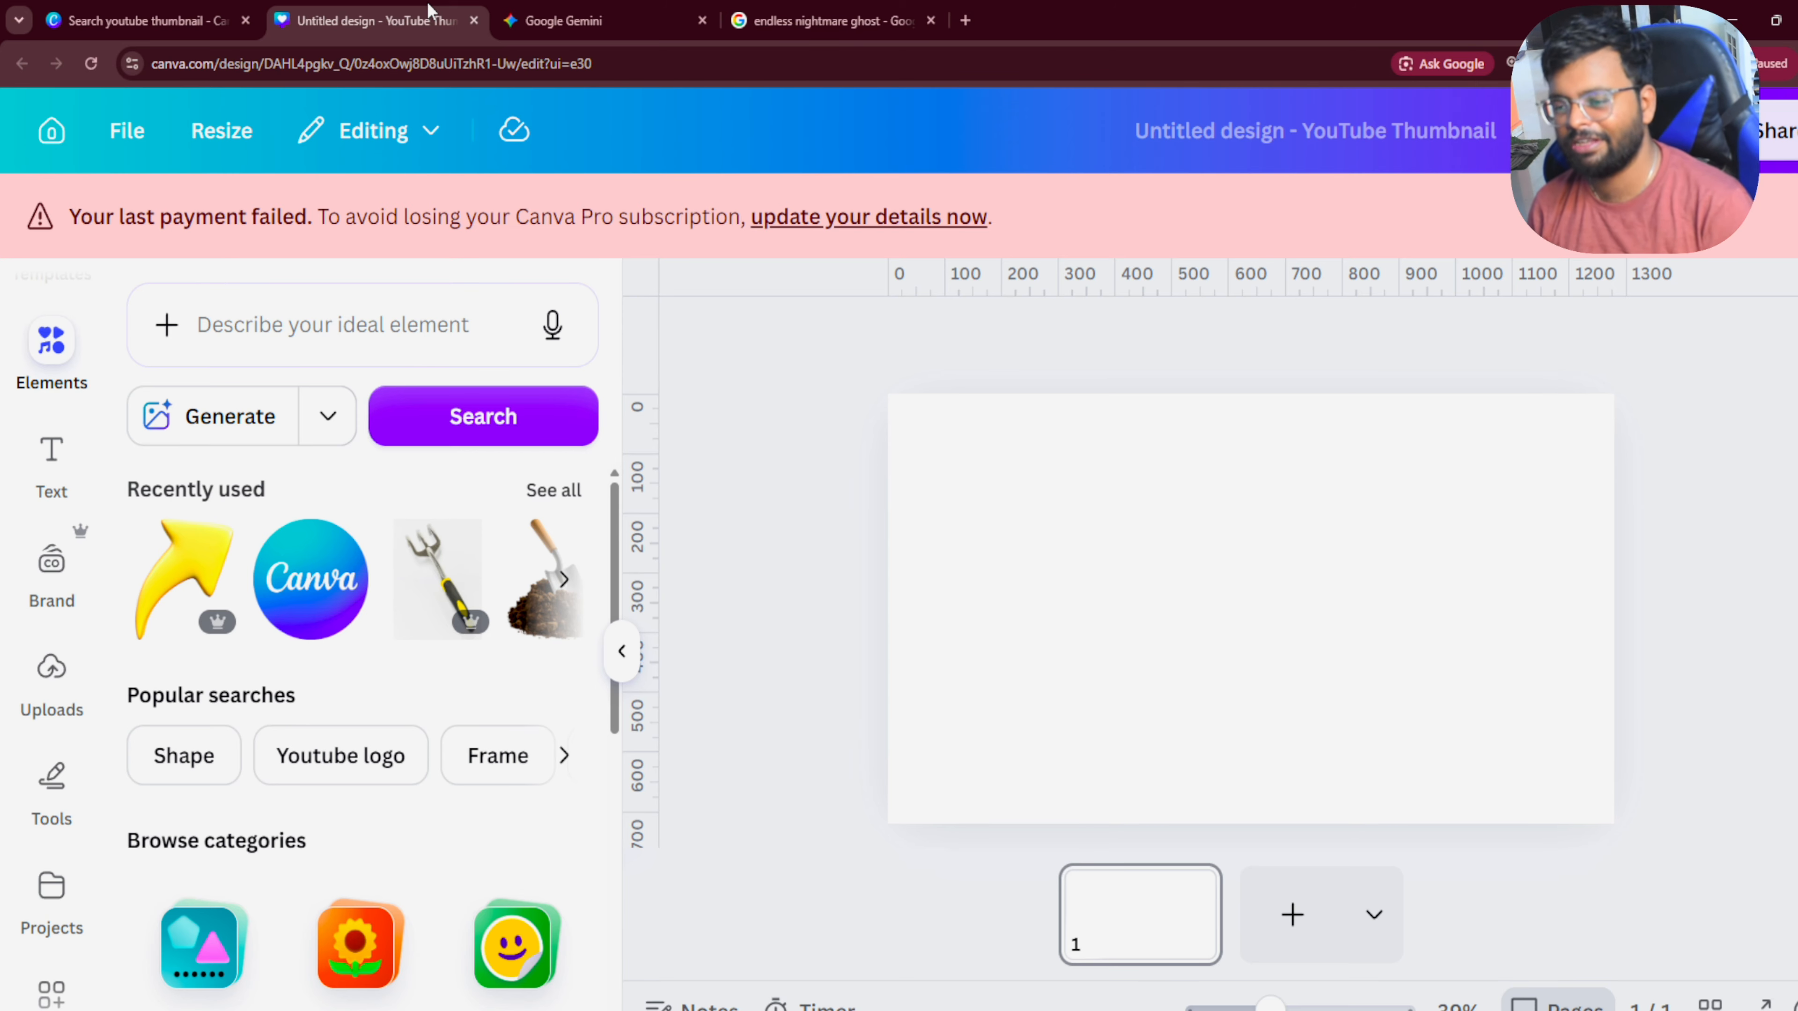
{"action": "left_click", "coordinate": [62, 708]}
{"action": "left_click", "coordinate": [279, 417]}
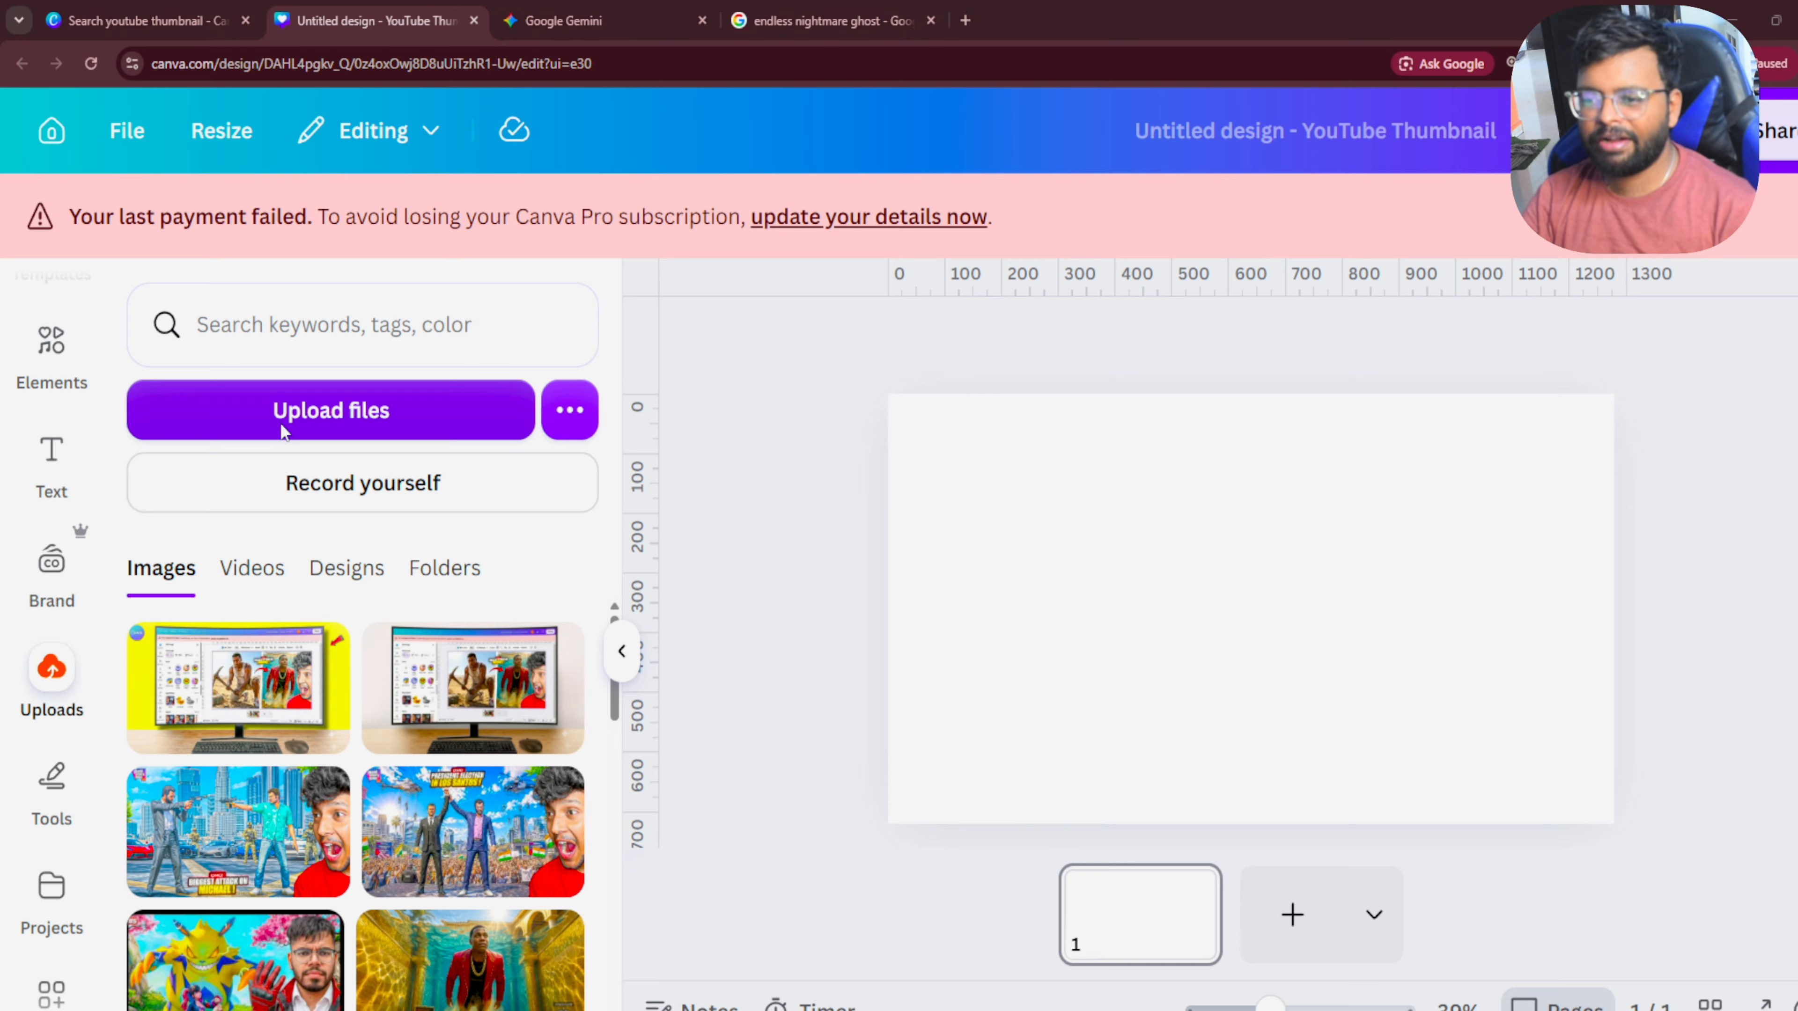
{"action": "left_click", "coordinate": [297, 177]}
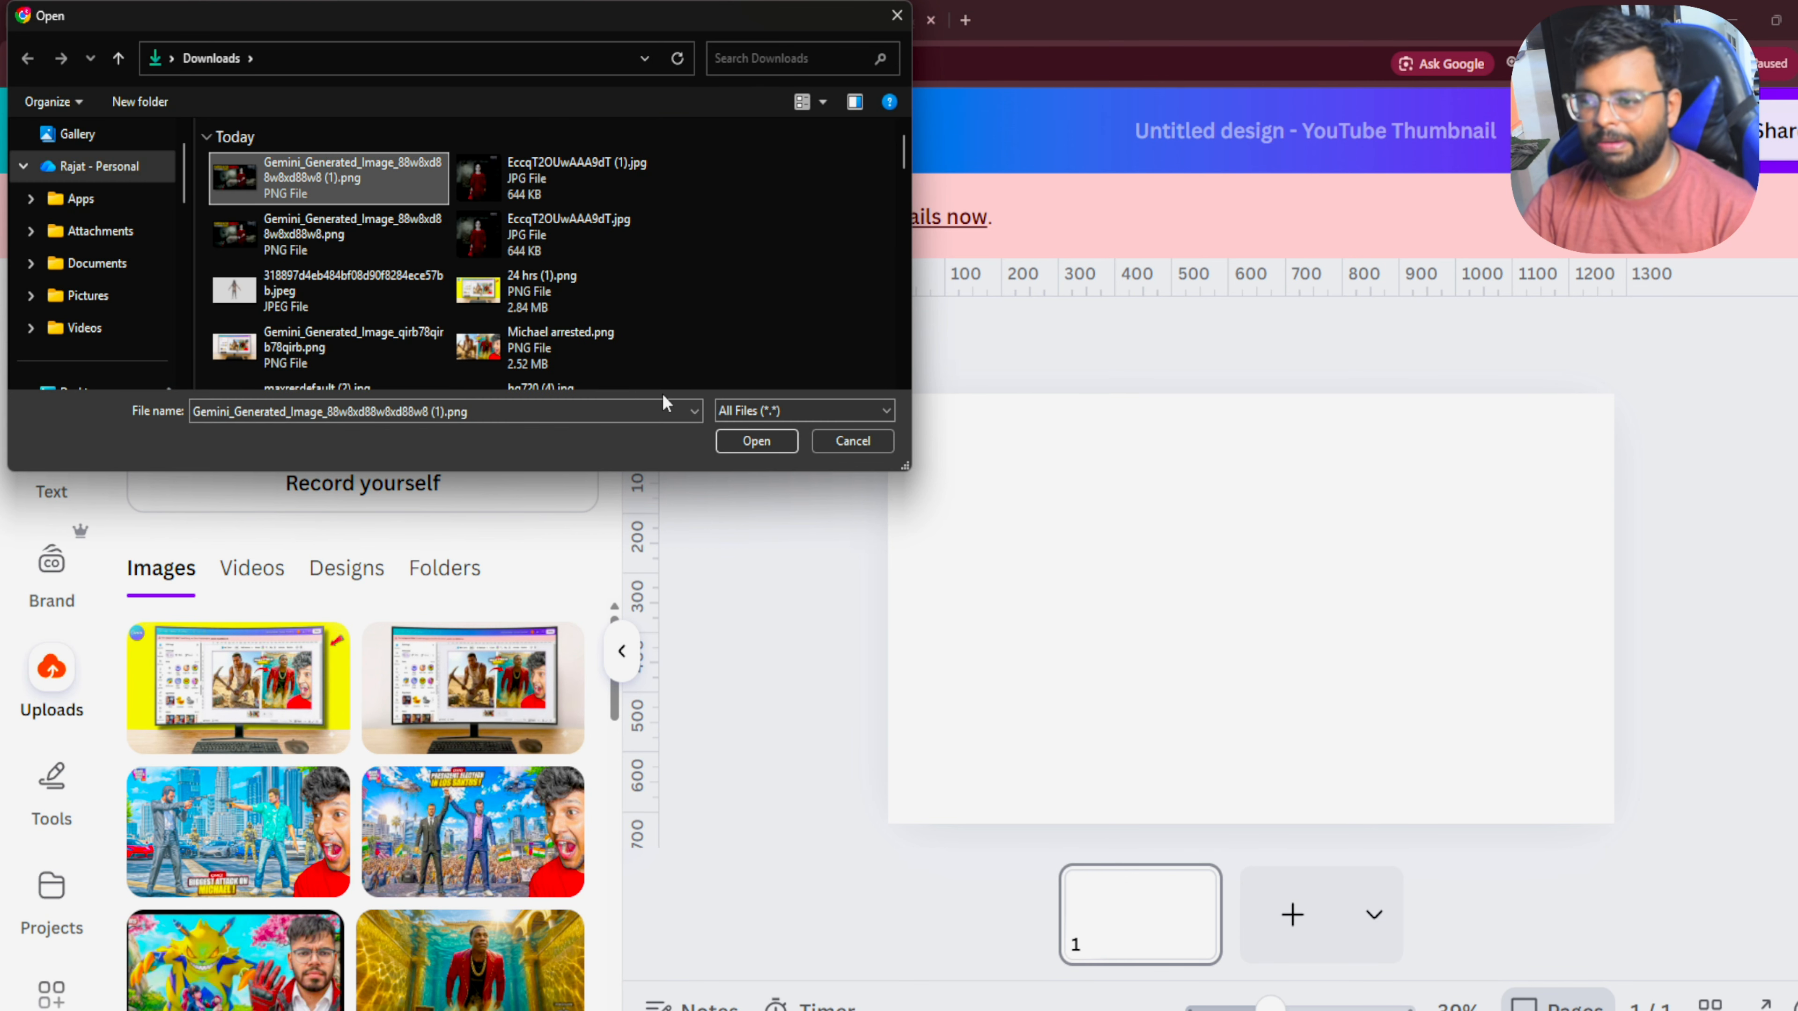
{"action": "left_click", "coordinate": [727, 443]}
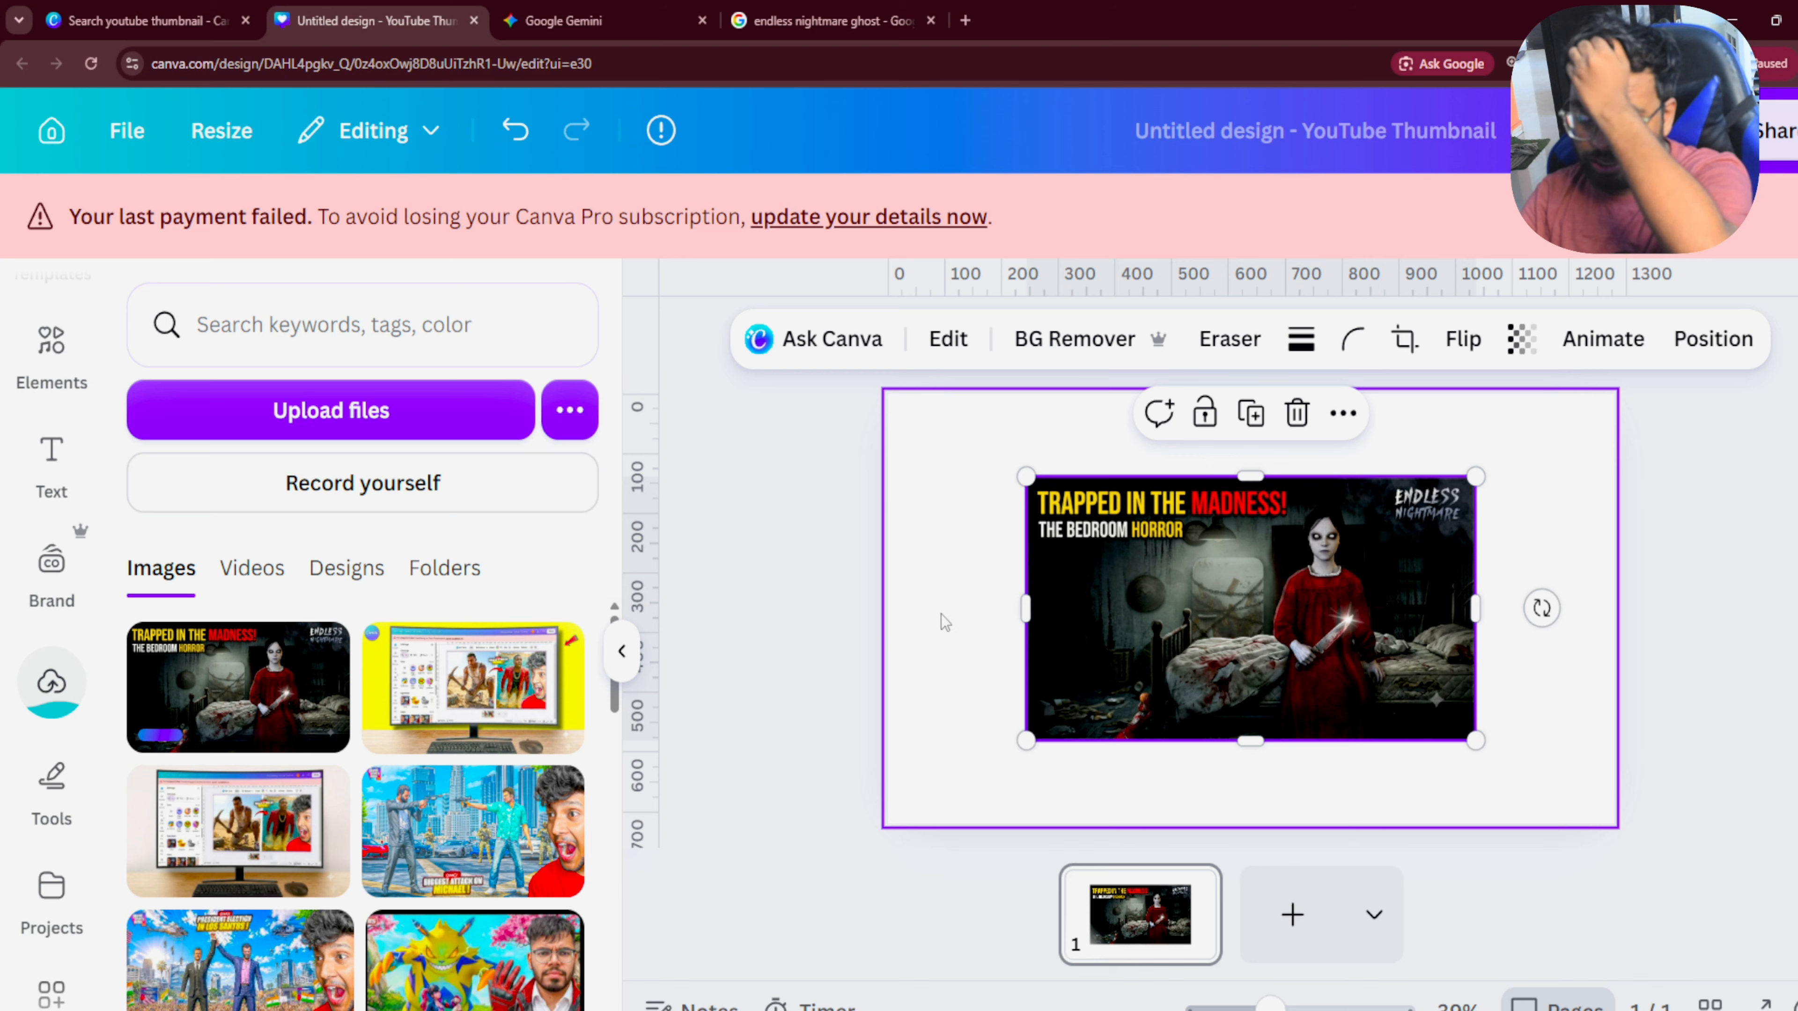
Step: Set the uploaded ghost image as the page background
{"action": "scroll", "coordinate": [850, 630], "scroll_direction": "up", "scroll_amount": 2}
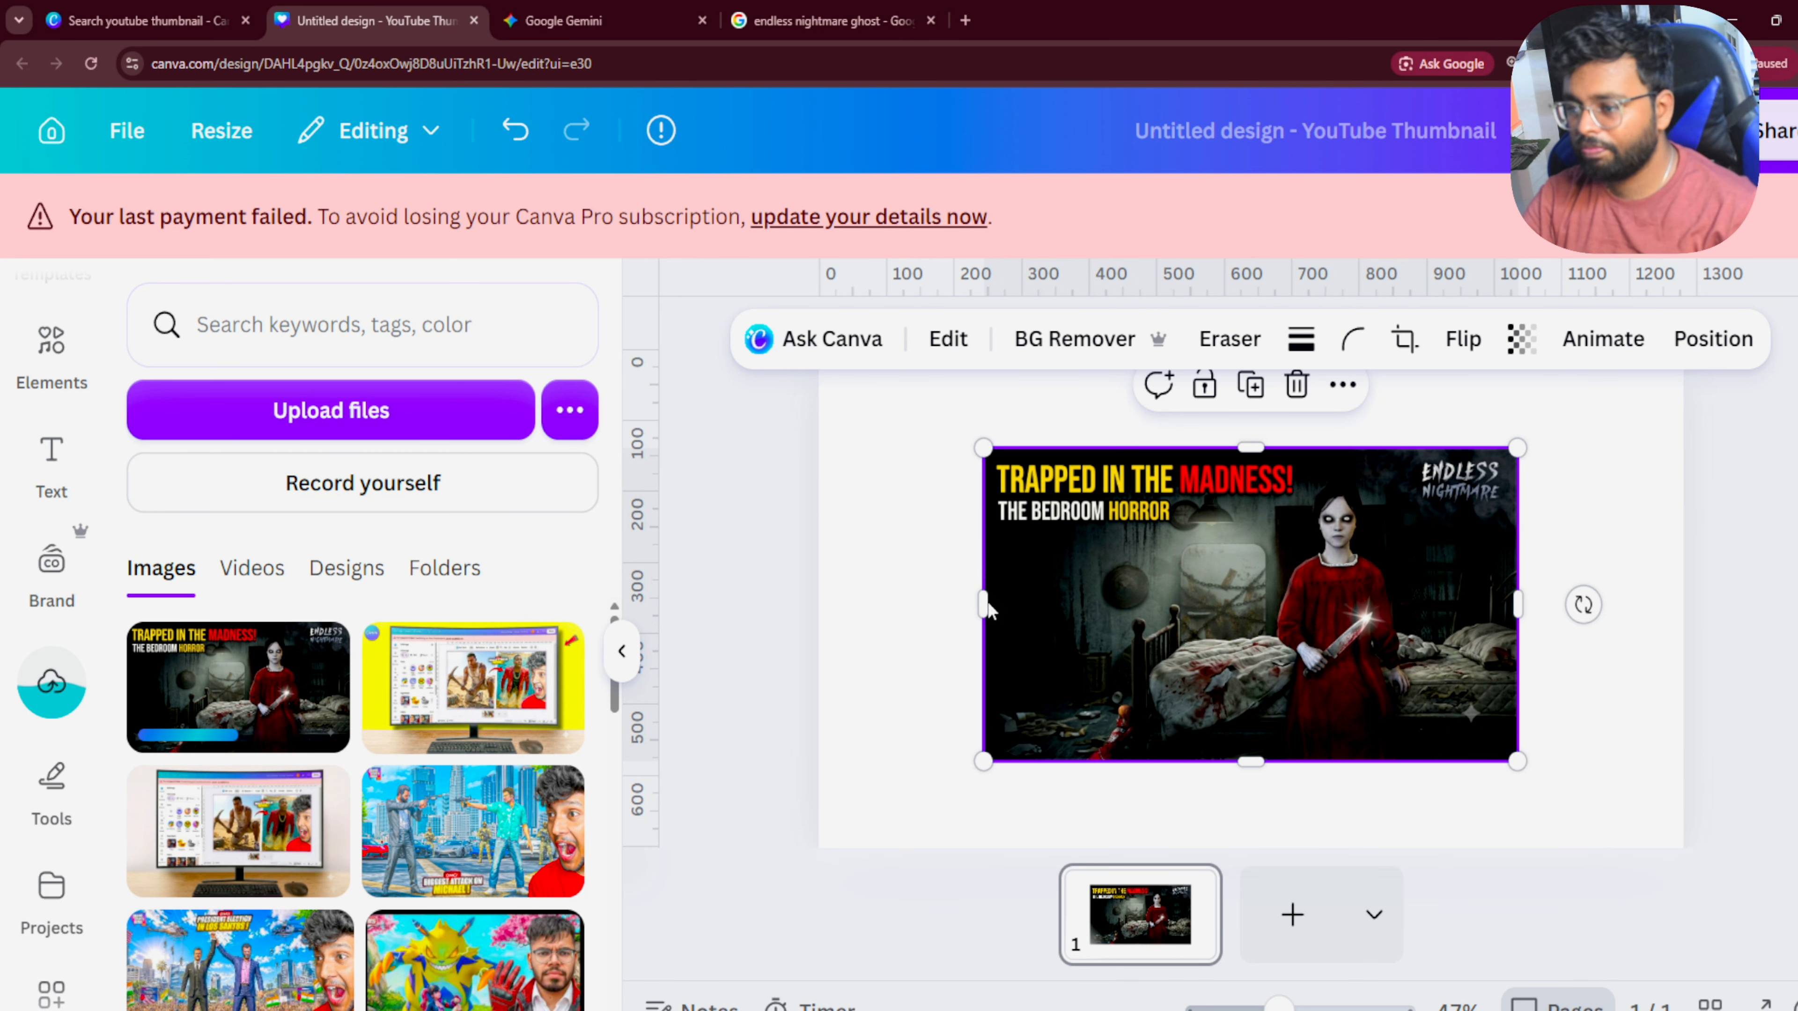
{"action": "scroll", "coordinate": [987, 601], "scroll_direction": "down", "scroll_amount": 2}
{"action": "key", "text": "ctrl+plus"}
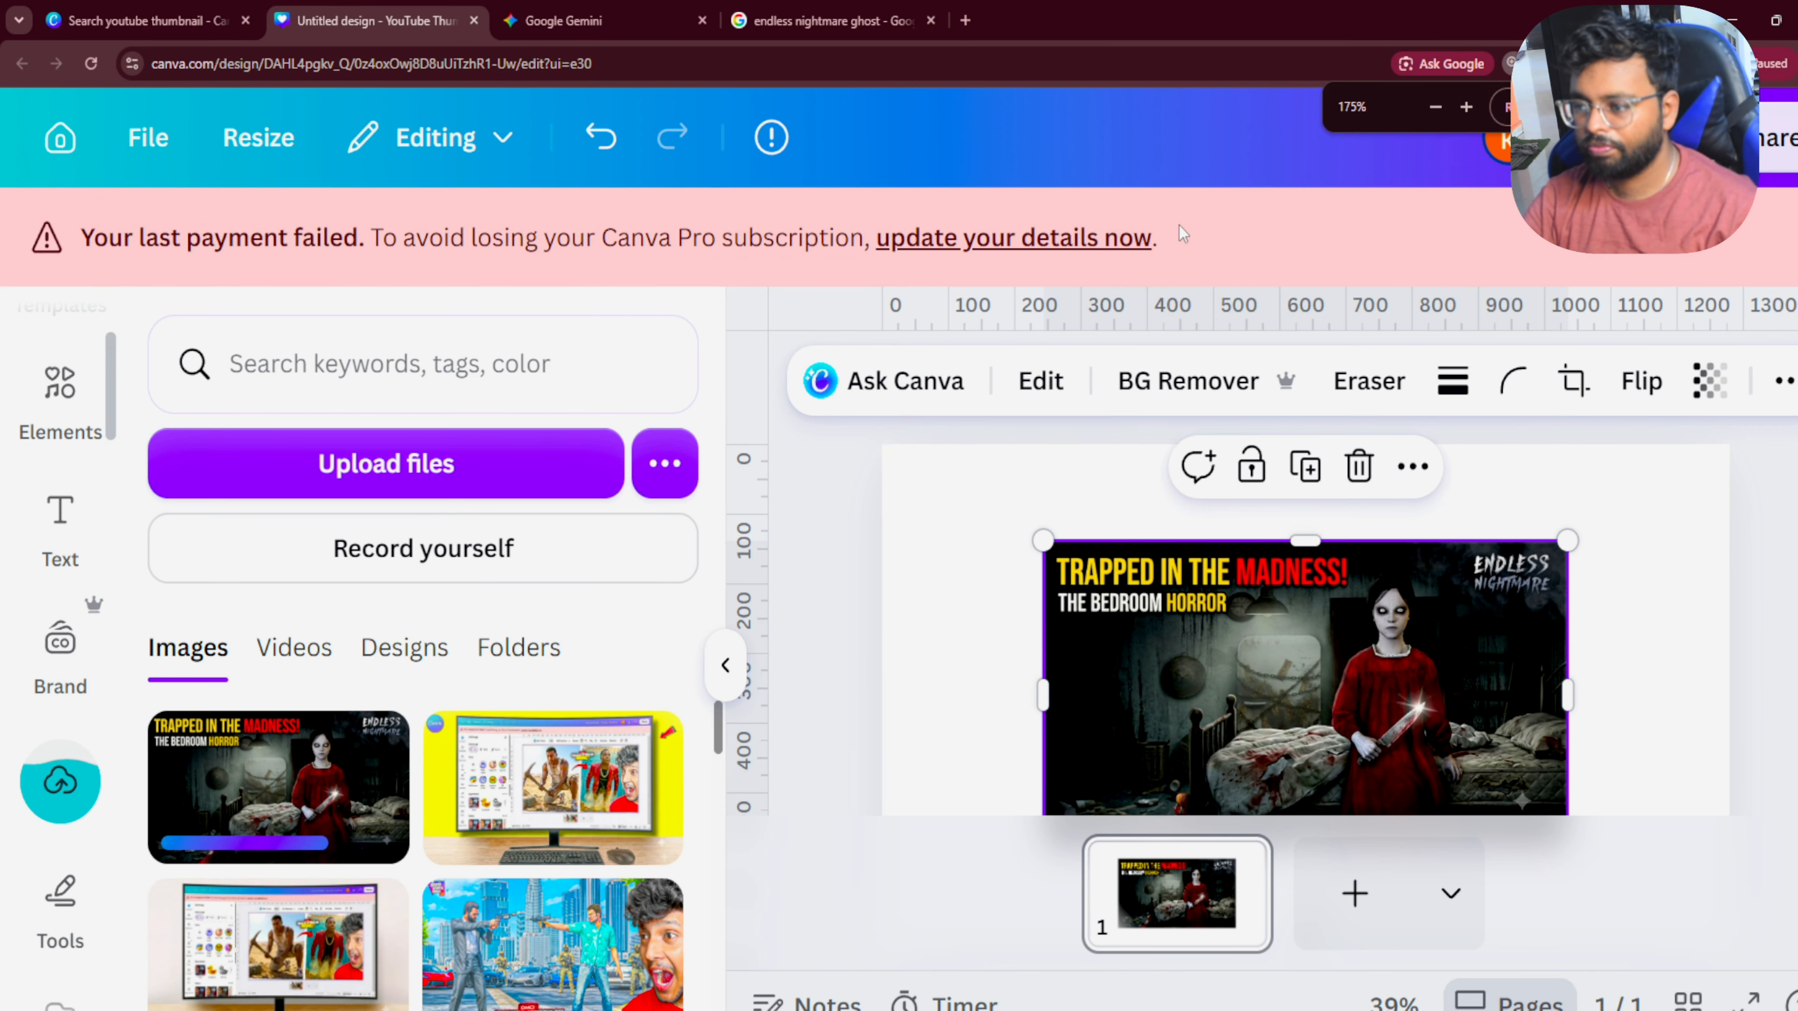
{"action": "key", "text": "ctrl+minus"}
{"action": "left_click", "coordinate": [807, 581]}
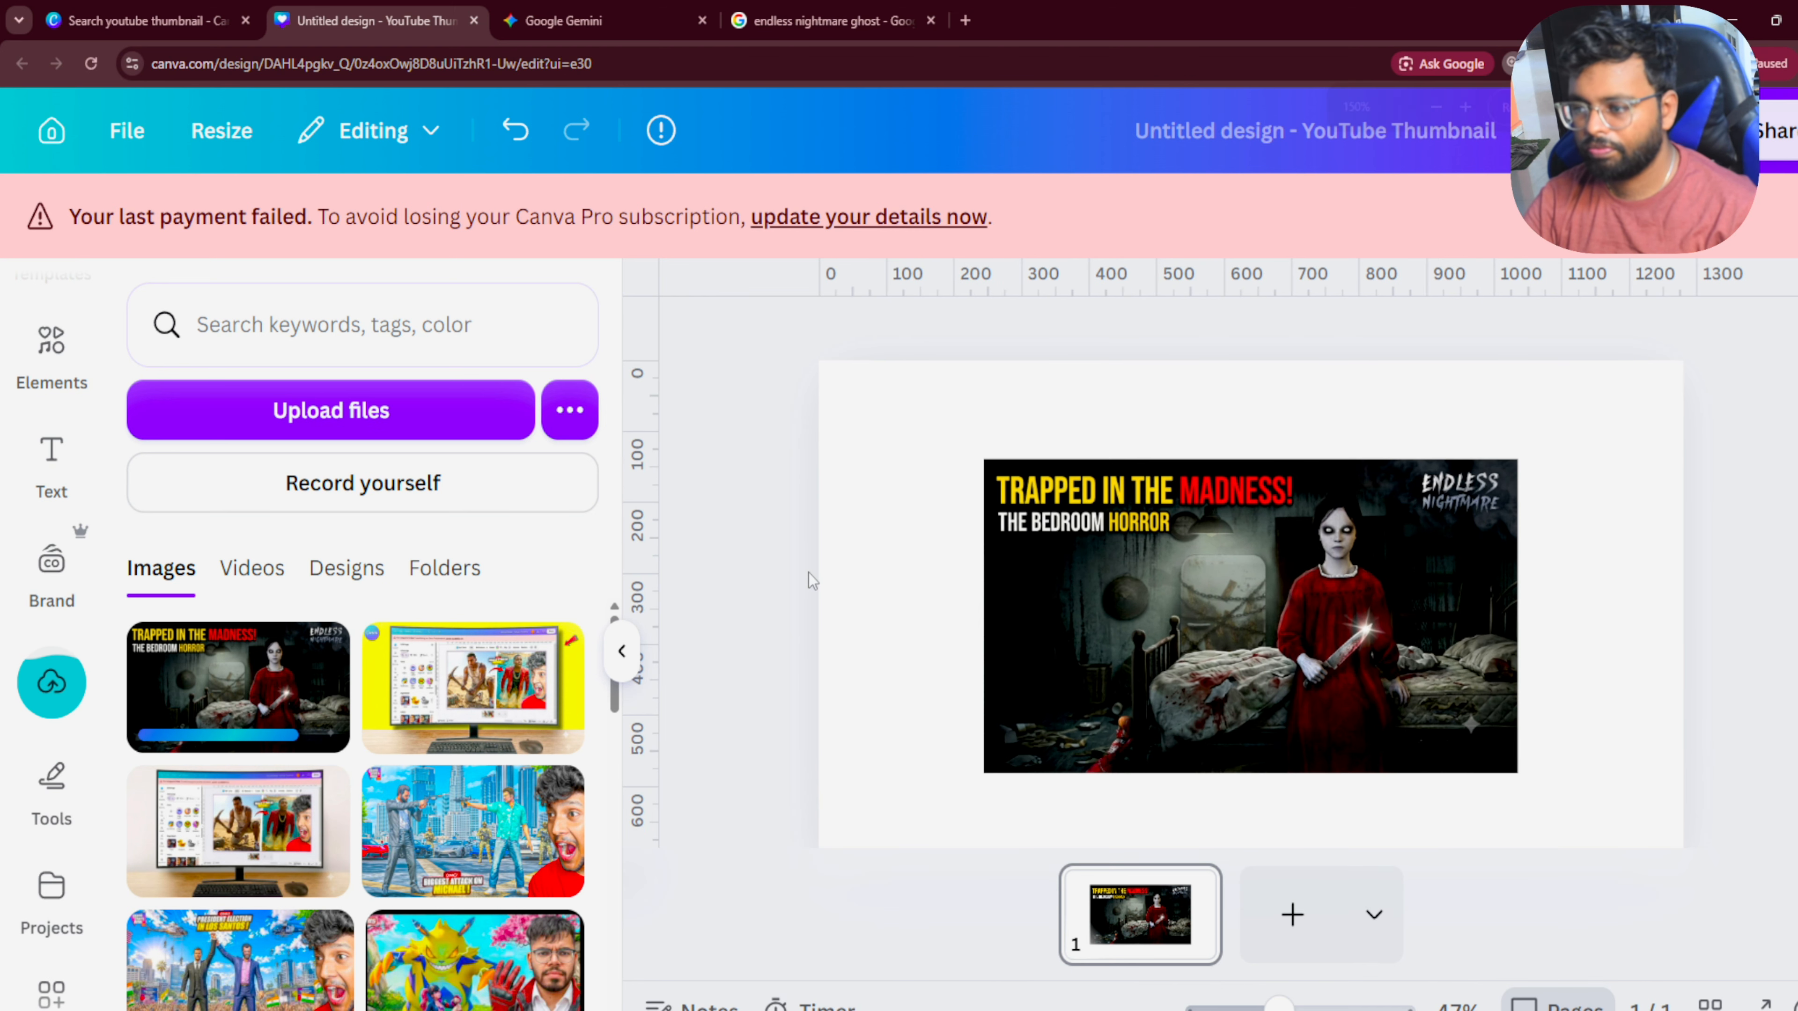
{"action": "scroll", "coordinate": [1778, 754], "scroll_direction": "down", "scroll_amount": 1}
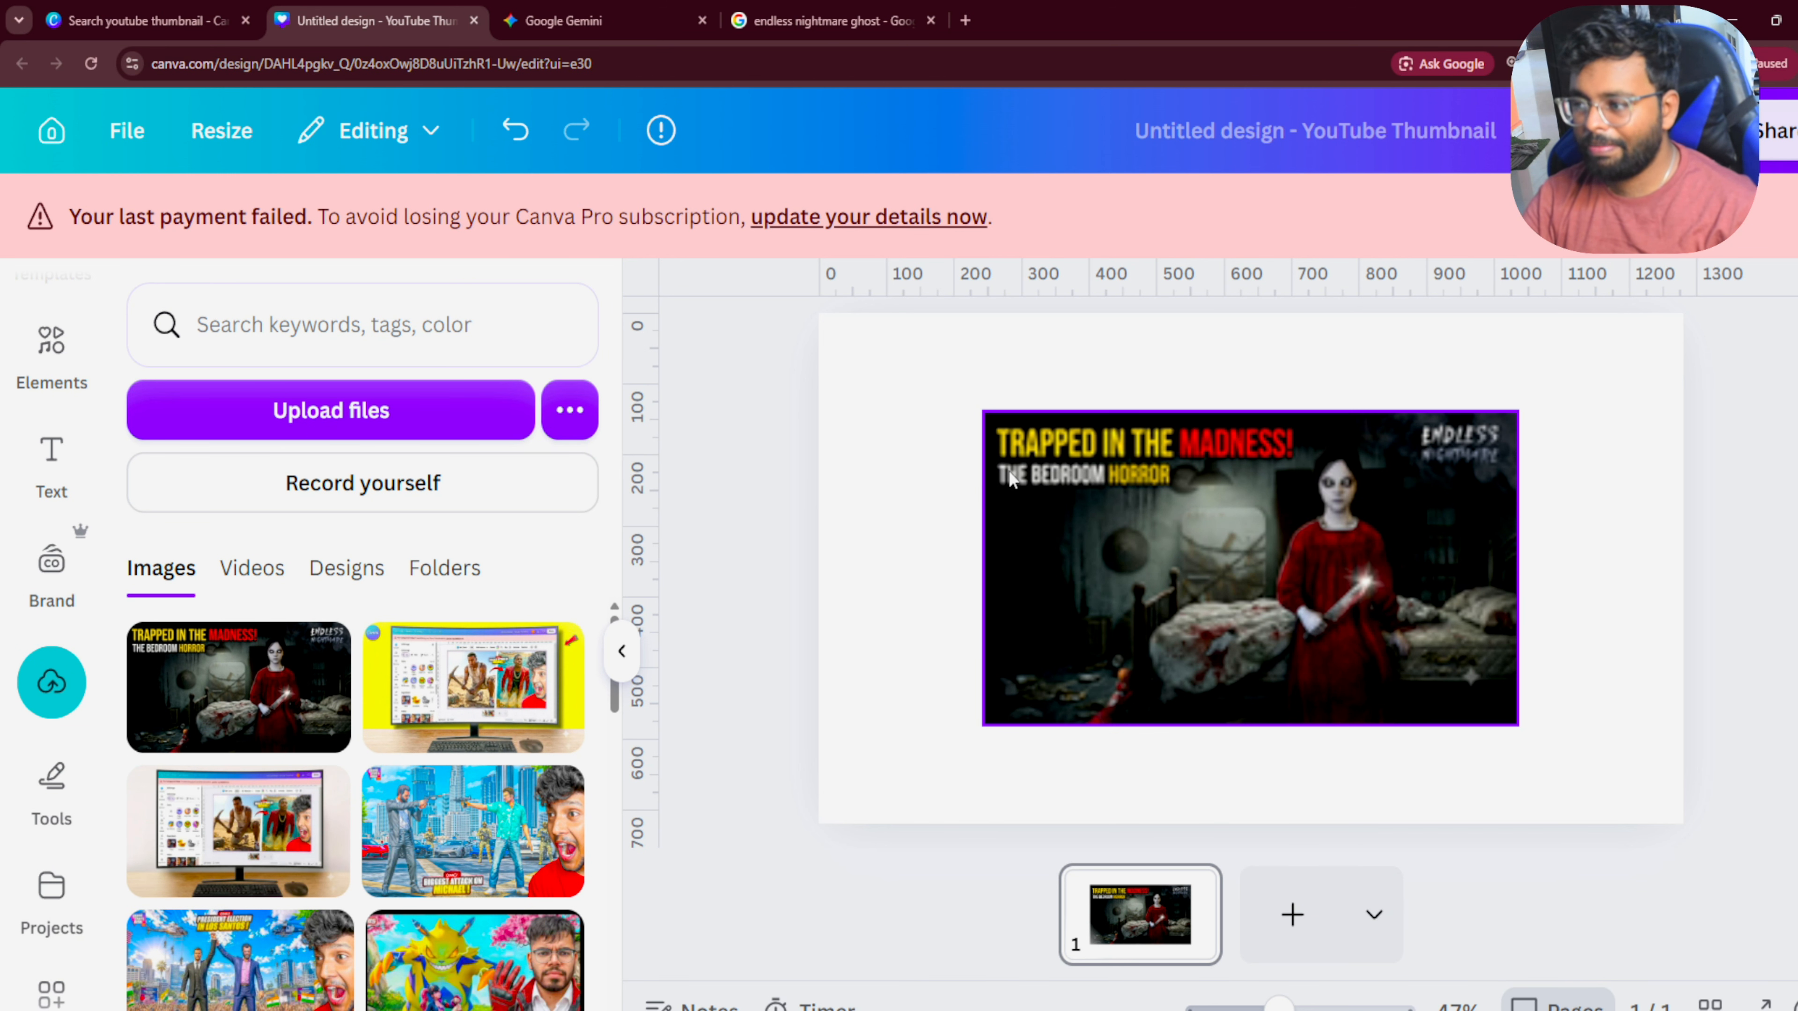
{"action": "right_click", "coordinate": [1129, 551]}
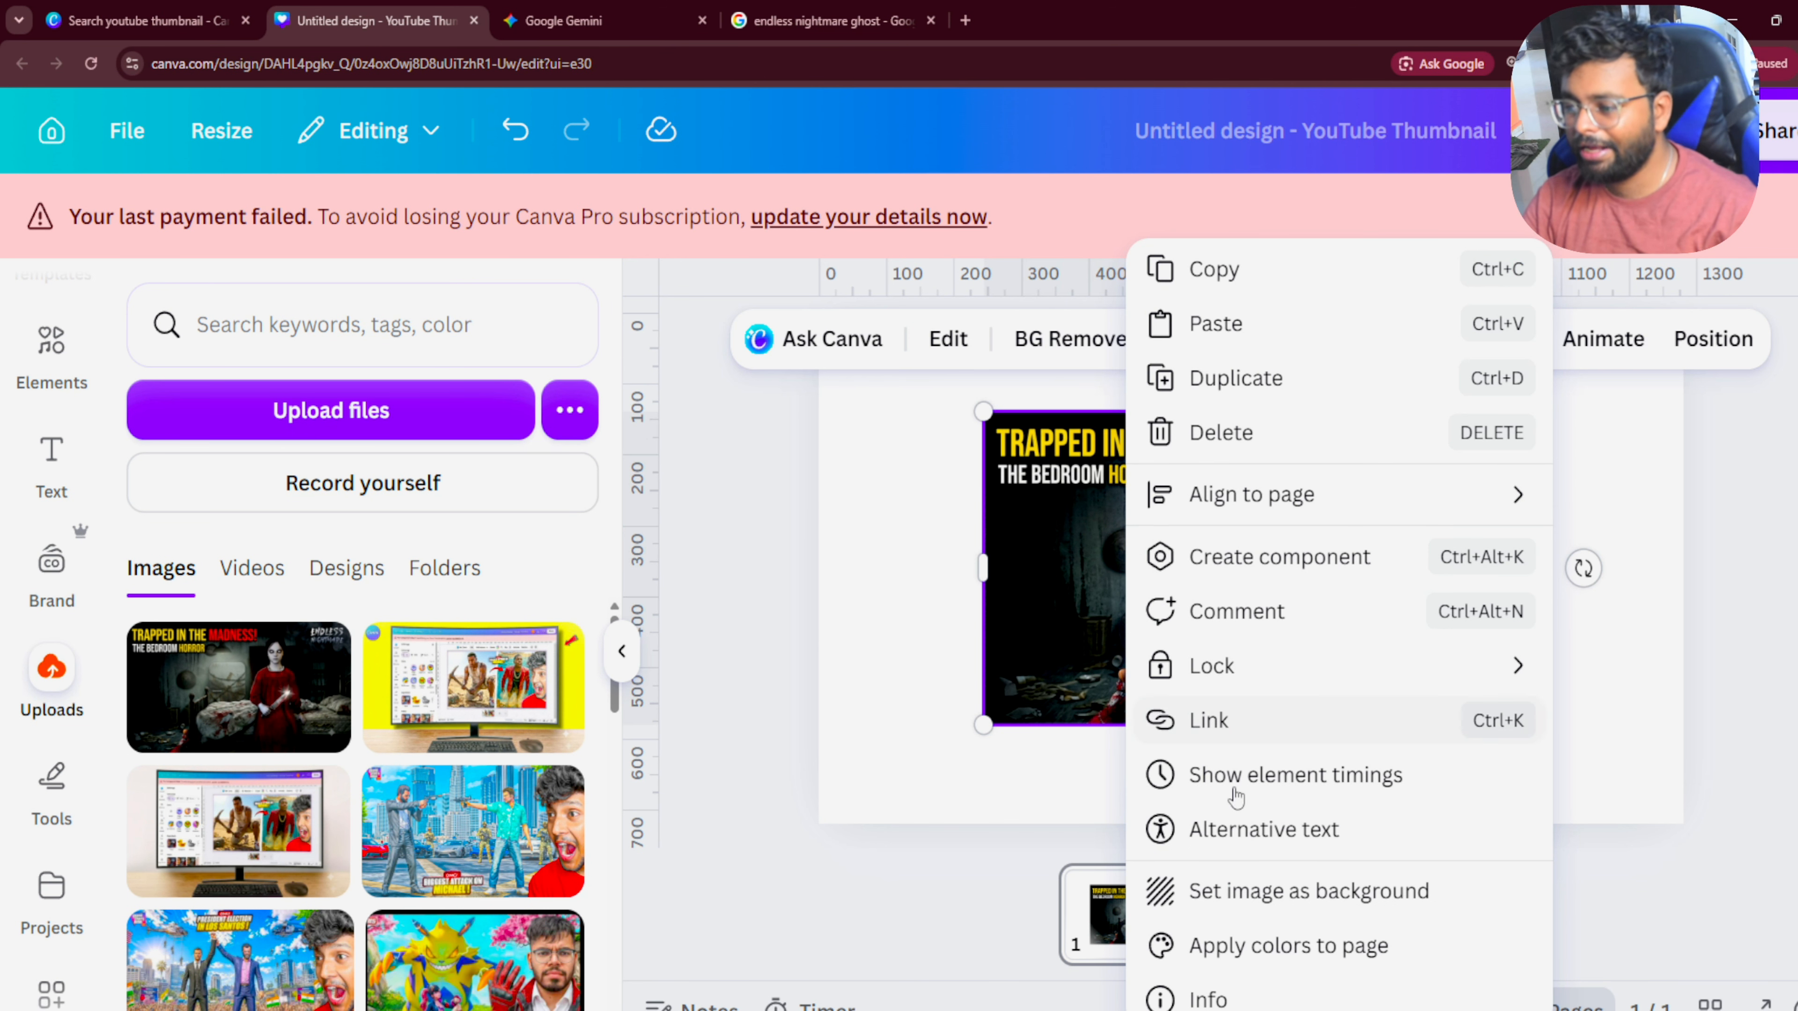
{"action": "left_click", "coordinate": [1246, 891]}
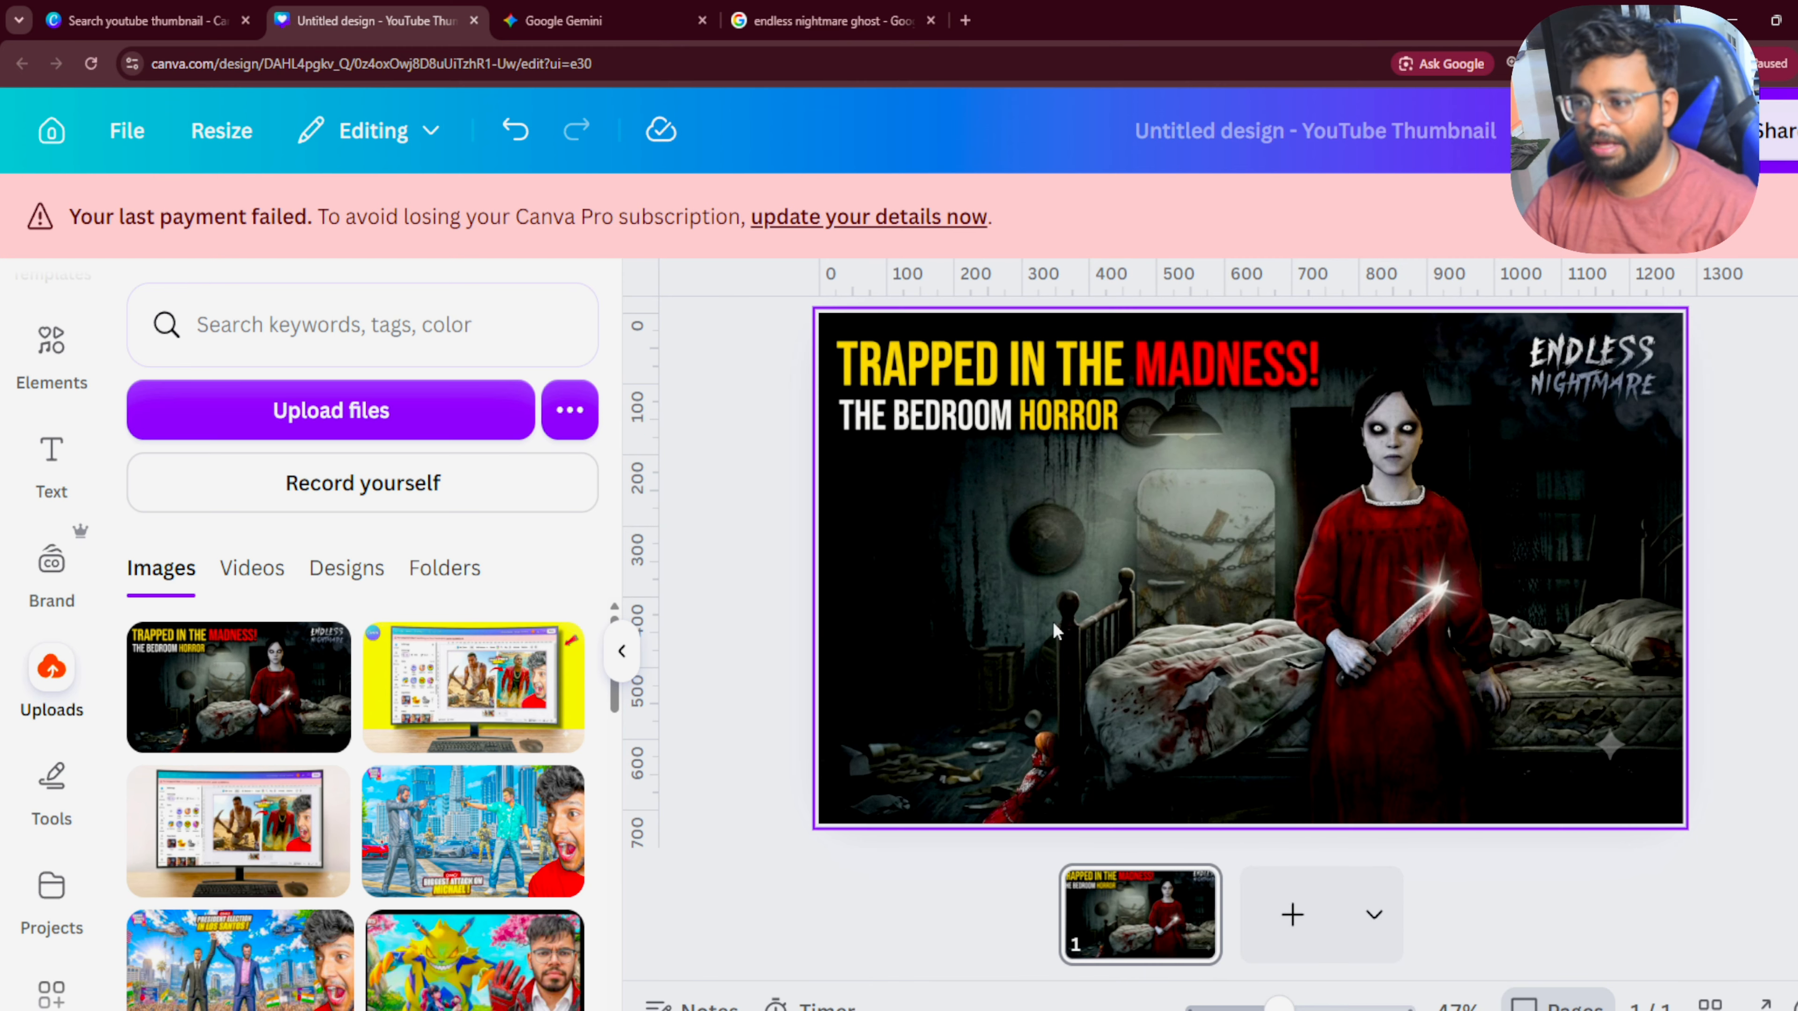
Step: Detach the ghost image from the page background so it is a free element again
{"action": "left_click", "coordinate": [1016, 539]}
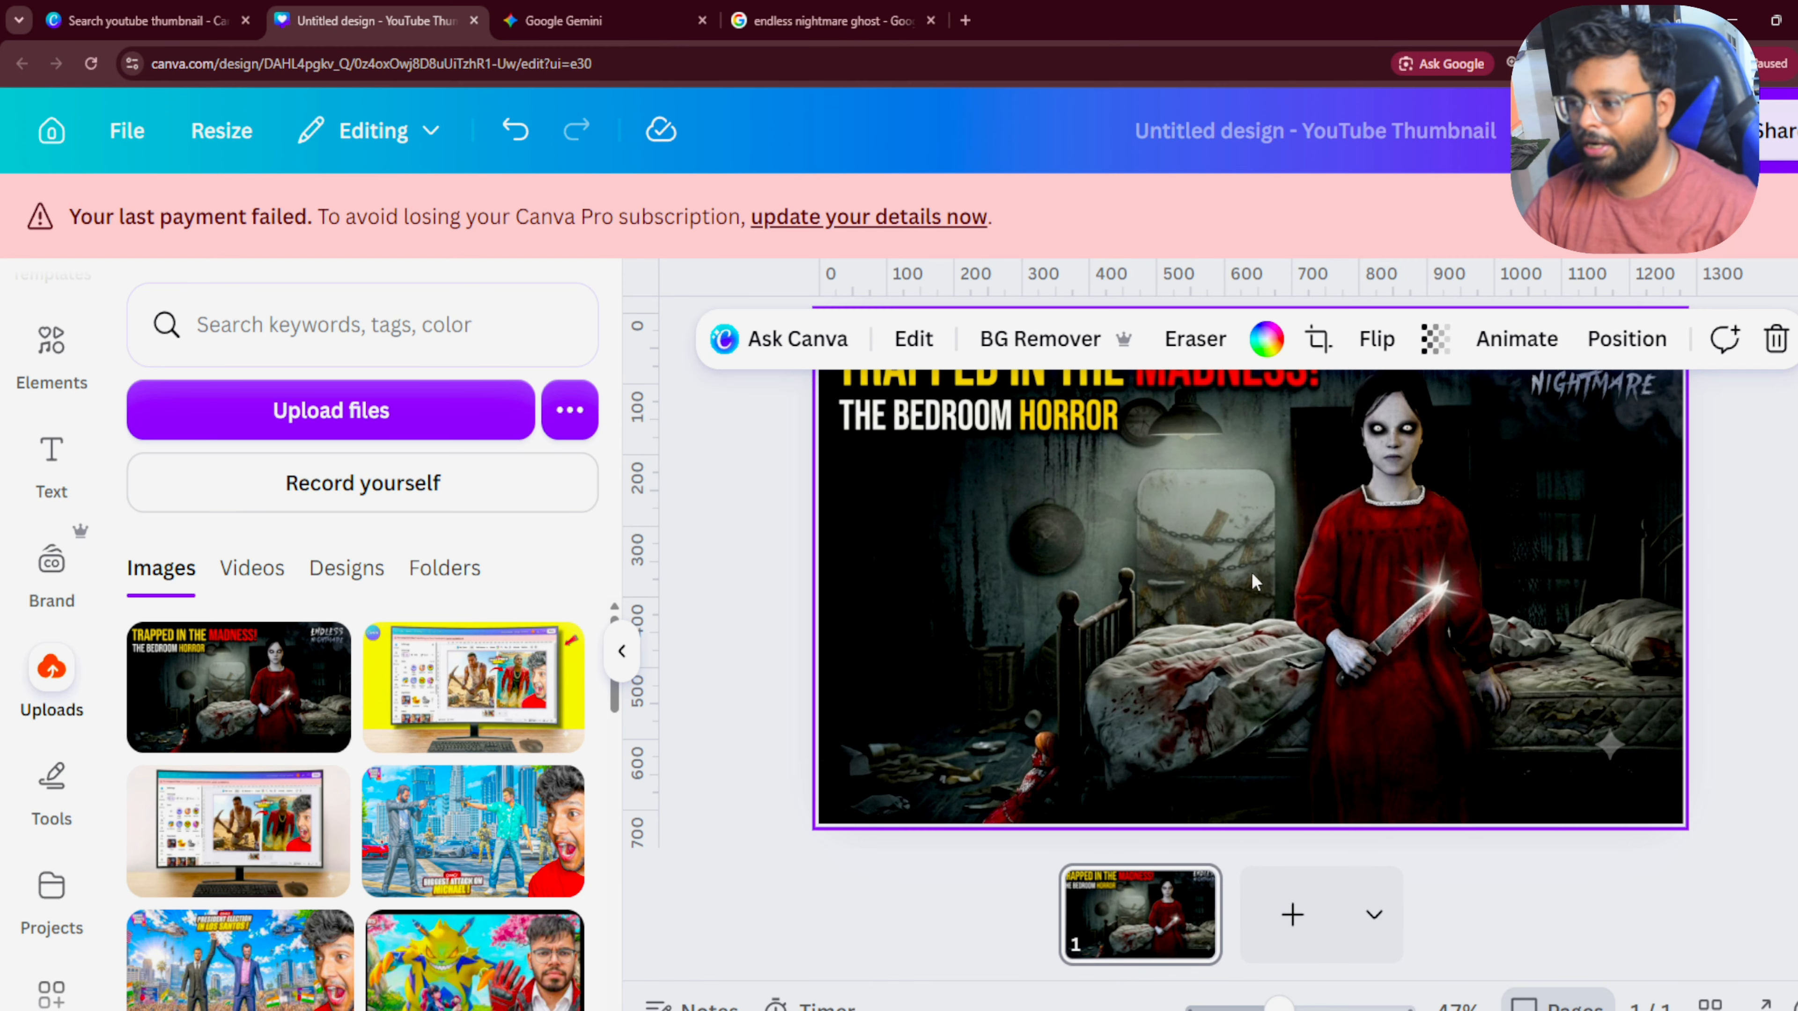
{"action": "right_click", "coordinate": [1301, 597]}
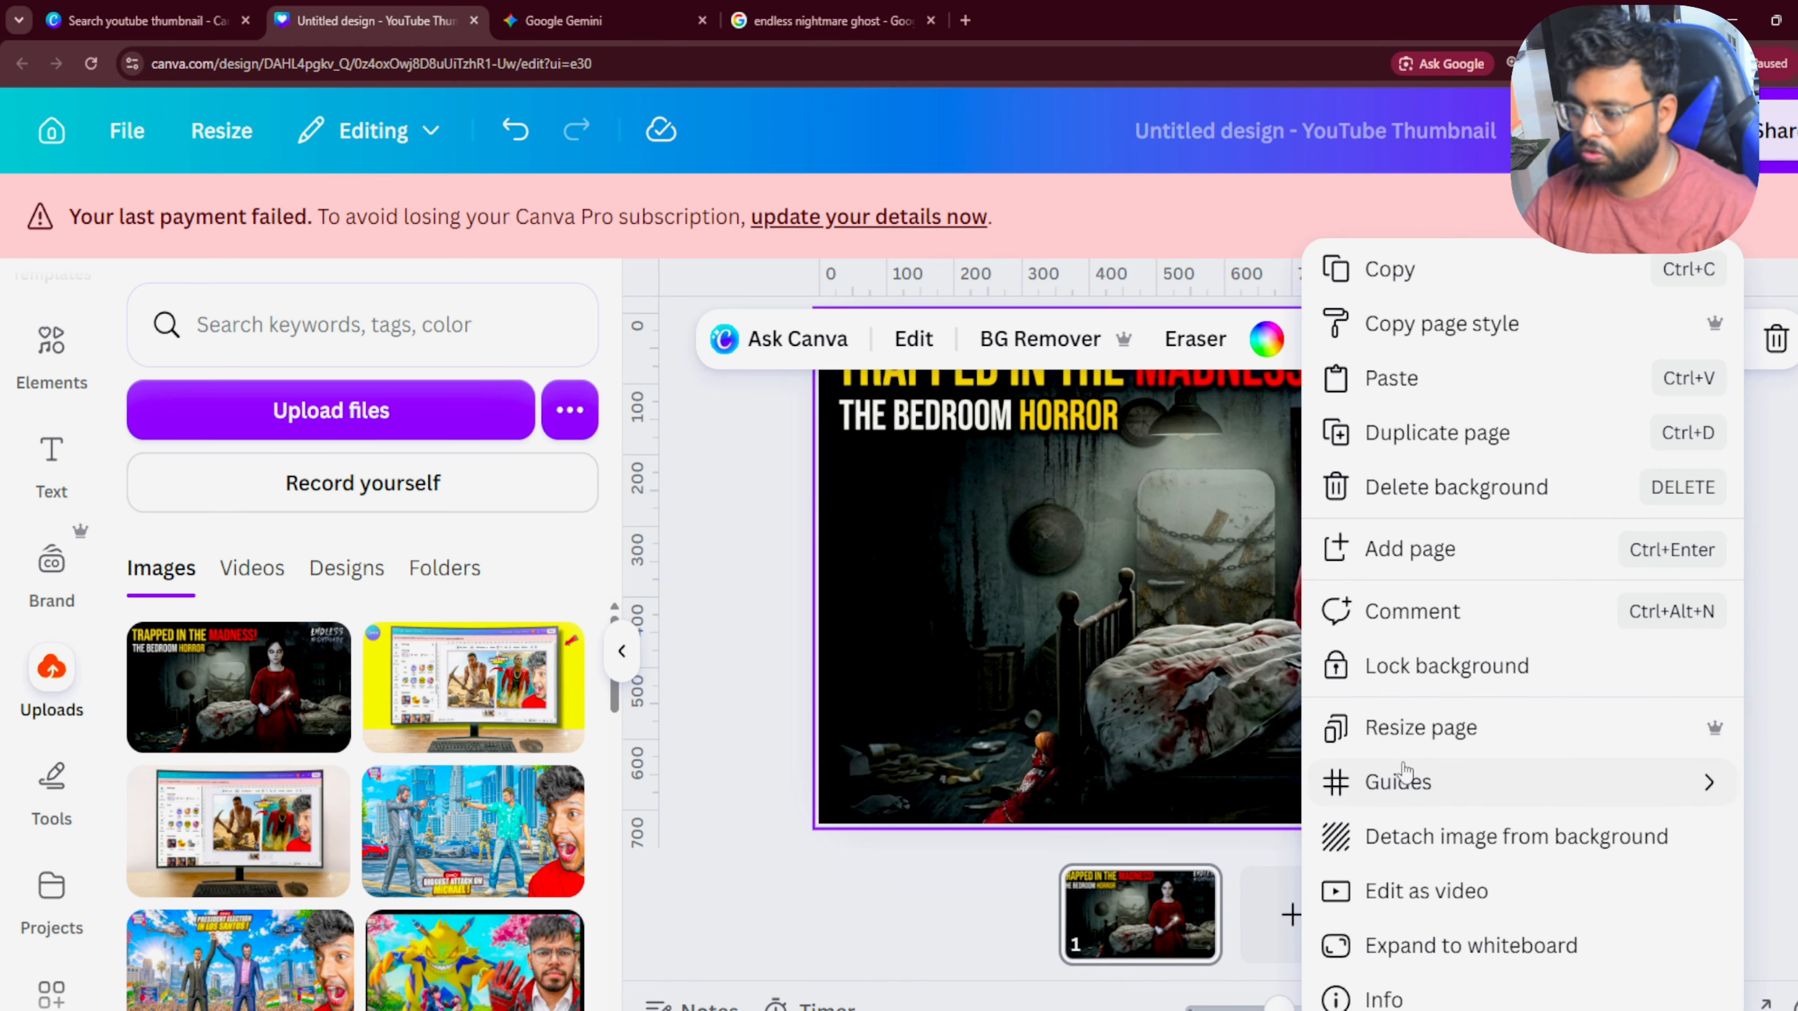
{"action": "left_click", "coordinate": [1425, 837]}
{"action": "left_click", "coordinate": [1714, 525]}
{"action": "left_click", "coordinate": [1499, 525]}
Step: Enlarge the ghost image past the page's upper-left corner and extend it to the page's lower and right edges
{"action": "left_click_drag", "start_coordinate": [911, 376], "coordinate": [788, 305]}
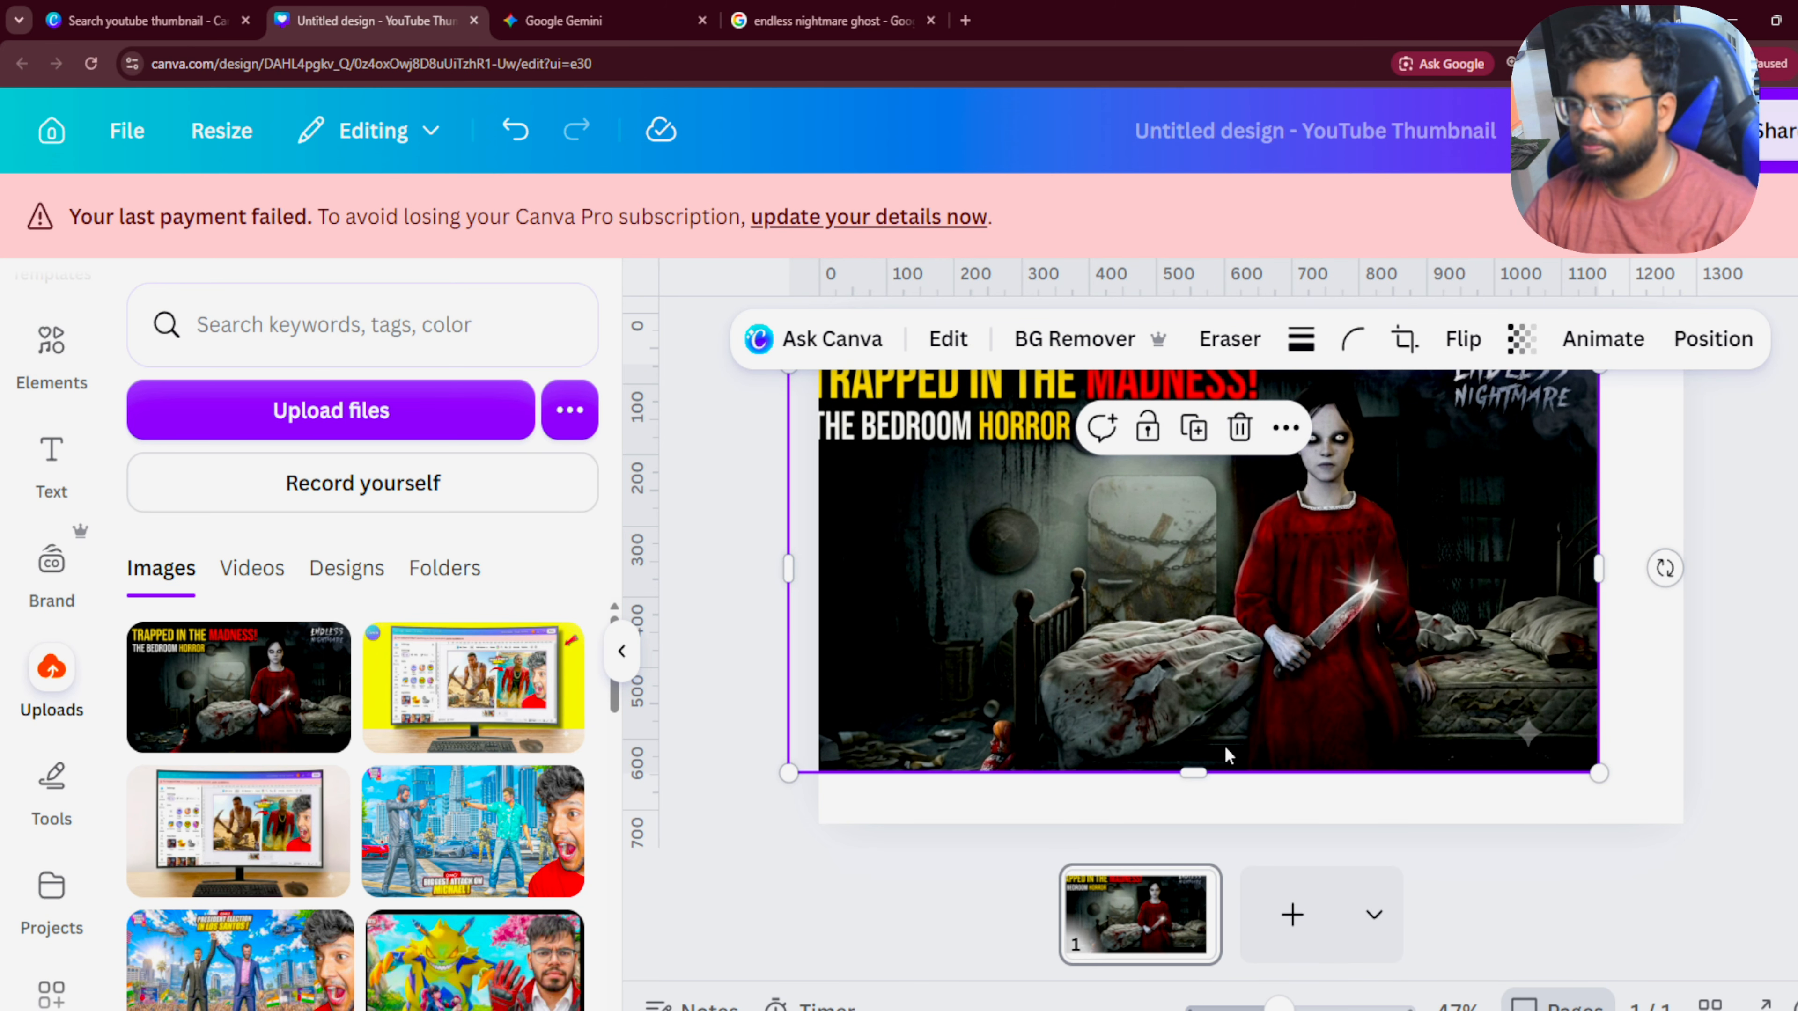
{"action": "left_click_drag", "start_coordinate": [1229, 774], "coordinate": [1231, 826]}
{"action": "left_click_drag", "start_coordinate": [1592, 605], "coordinate": [1683, 595]}
{"action": "left_click", "coordinate": [1692, 509]}
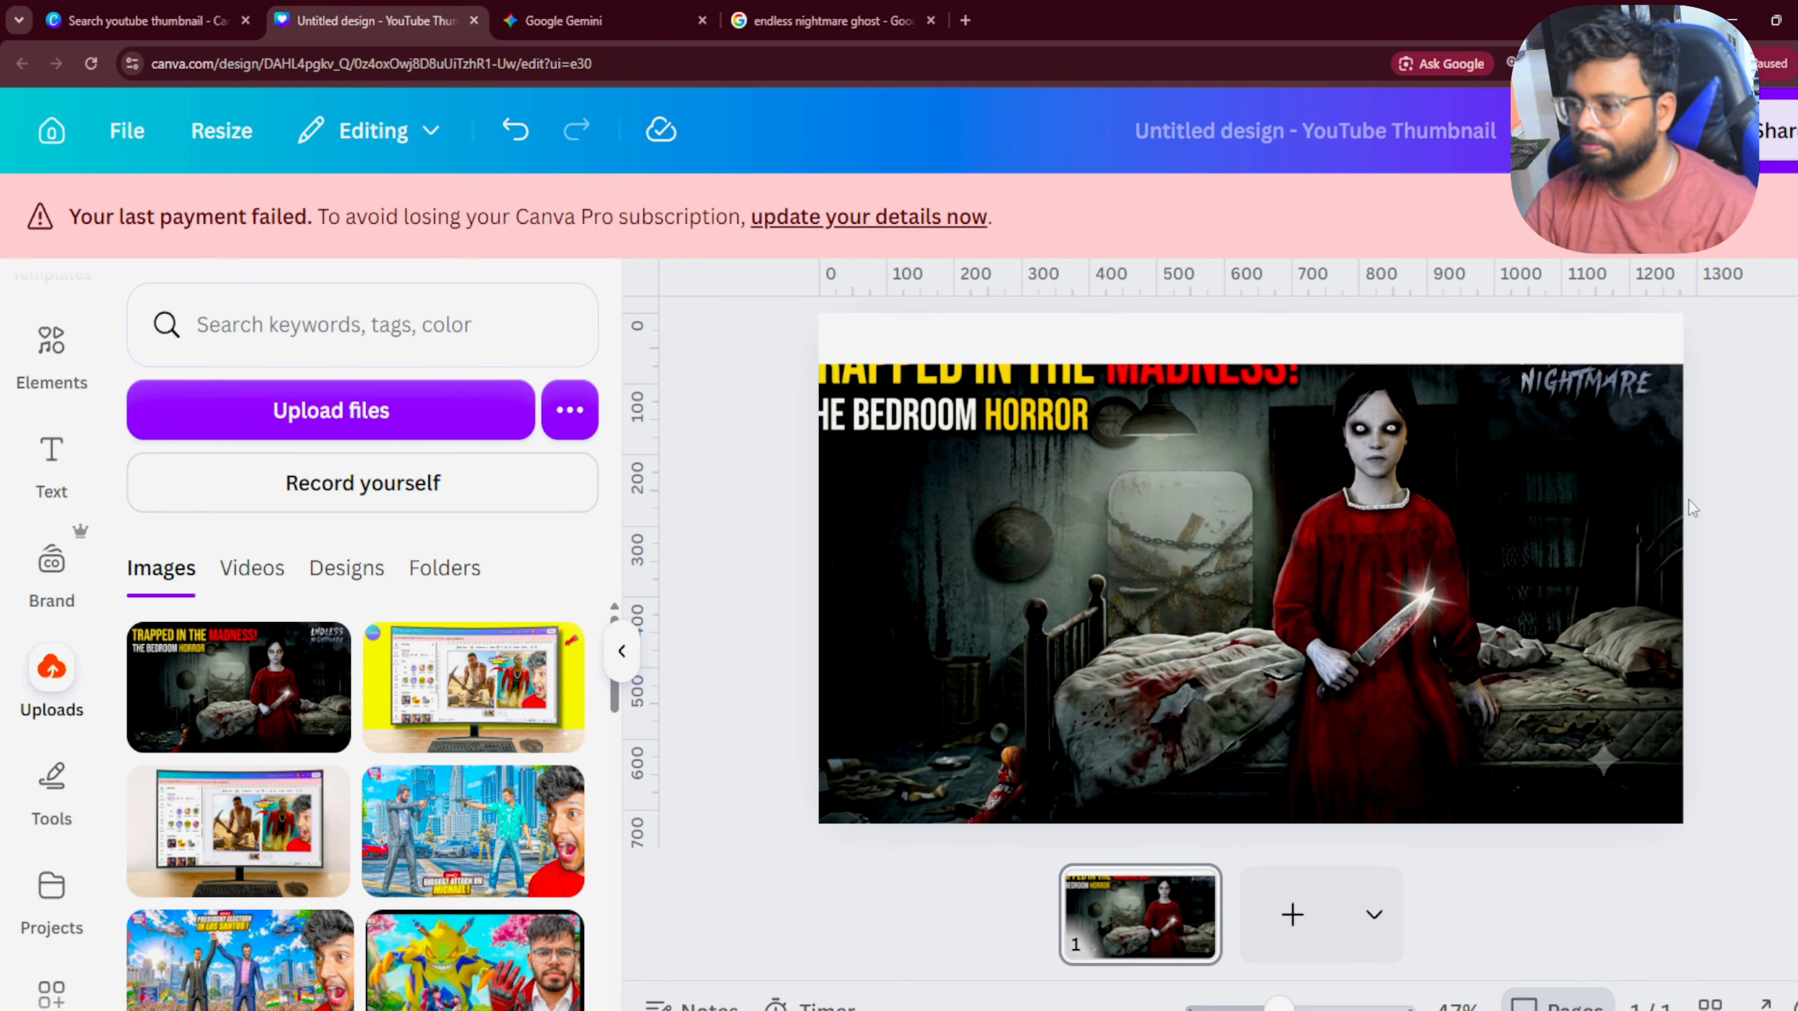
Step: Resize and shift the ghost image to close the gap along the page's upper edge so it covers the whole page
{"action": "scroll", "coordinate": [1691, 509], "scroll_direction": "up", "scroll_amount": 1}
{"action": "left_click", "coordinate": [1453, 453]}
{"action": "left_click_drag", "start_coordinate": [1227, 444], "coordinate": [1227, 405]}
{"action": "key", "text": "ctrl+minus"}
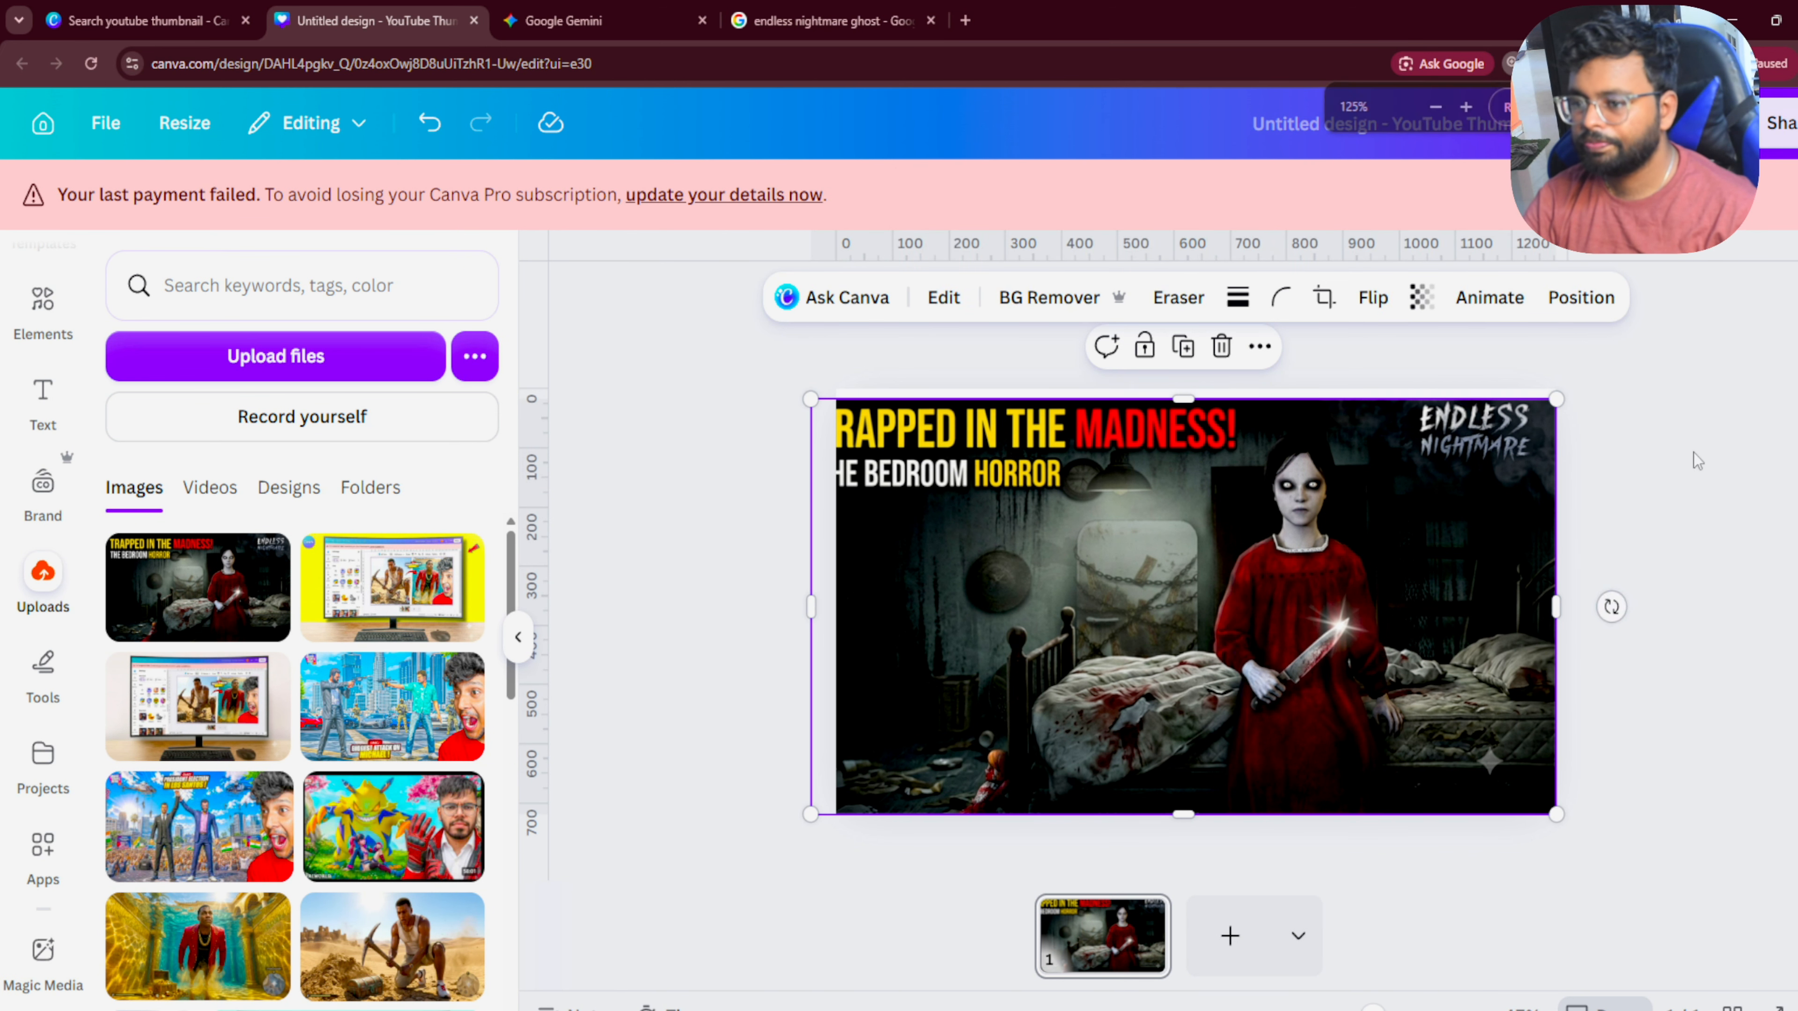
{"action": "left_click_drag", "start_coordinate": [1324, 507], "coordinate": [1338, 511]}
{"action": "left_click_drag", "start_coordinate": [1593, 828], "coordinate": [1542, 790]}
{"action": "left_click", "coordinate": [1523, 767]}
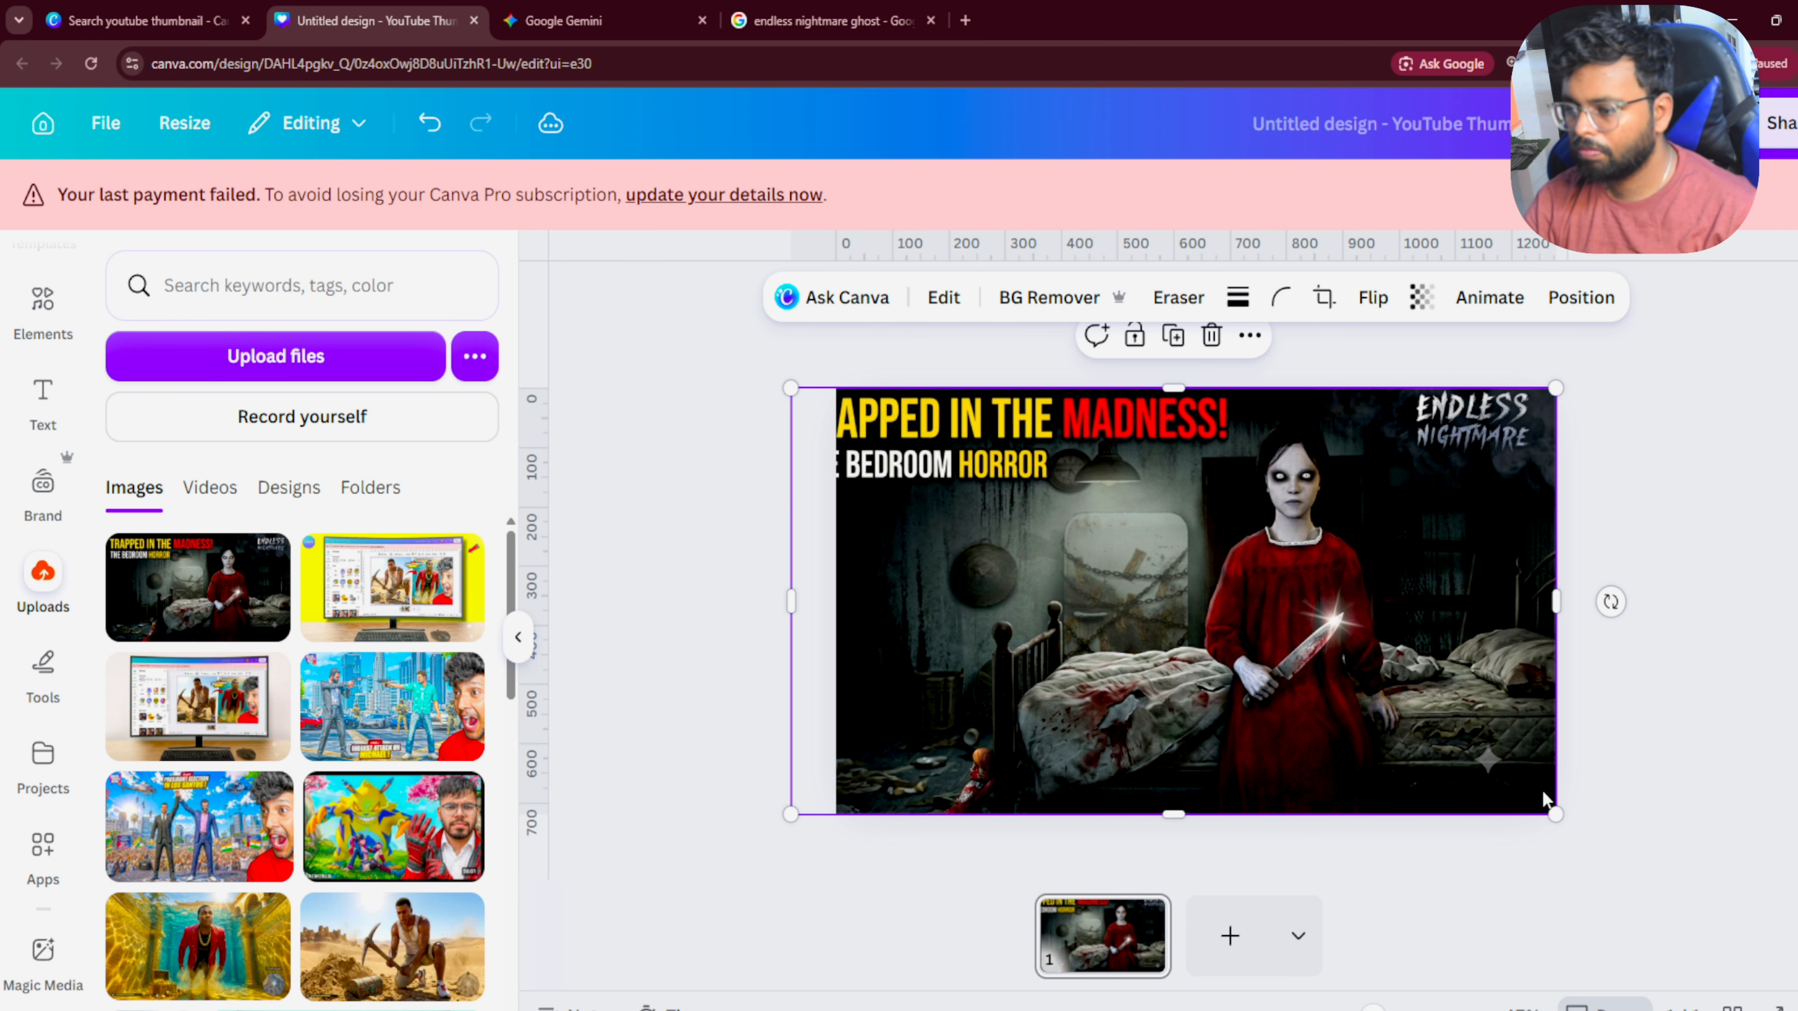
{"action": "left_click", "coordinate": [1734, 683]}
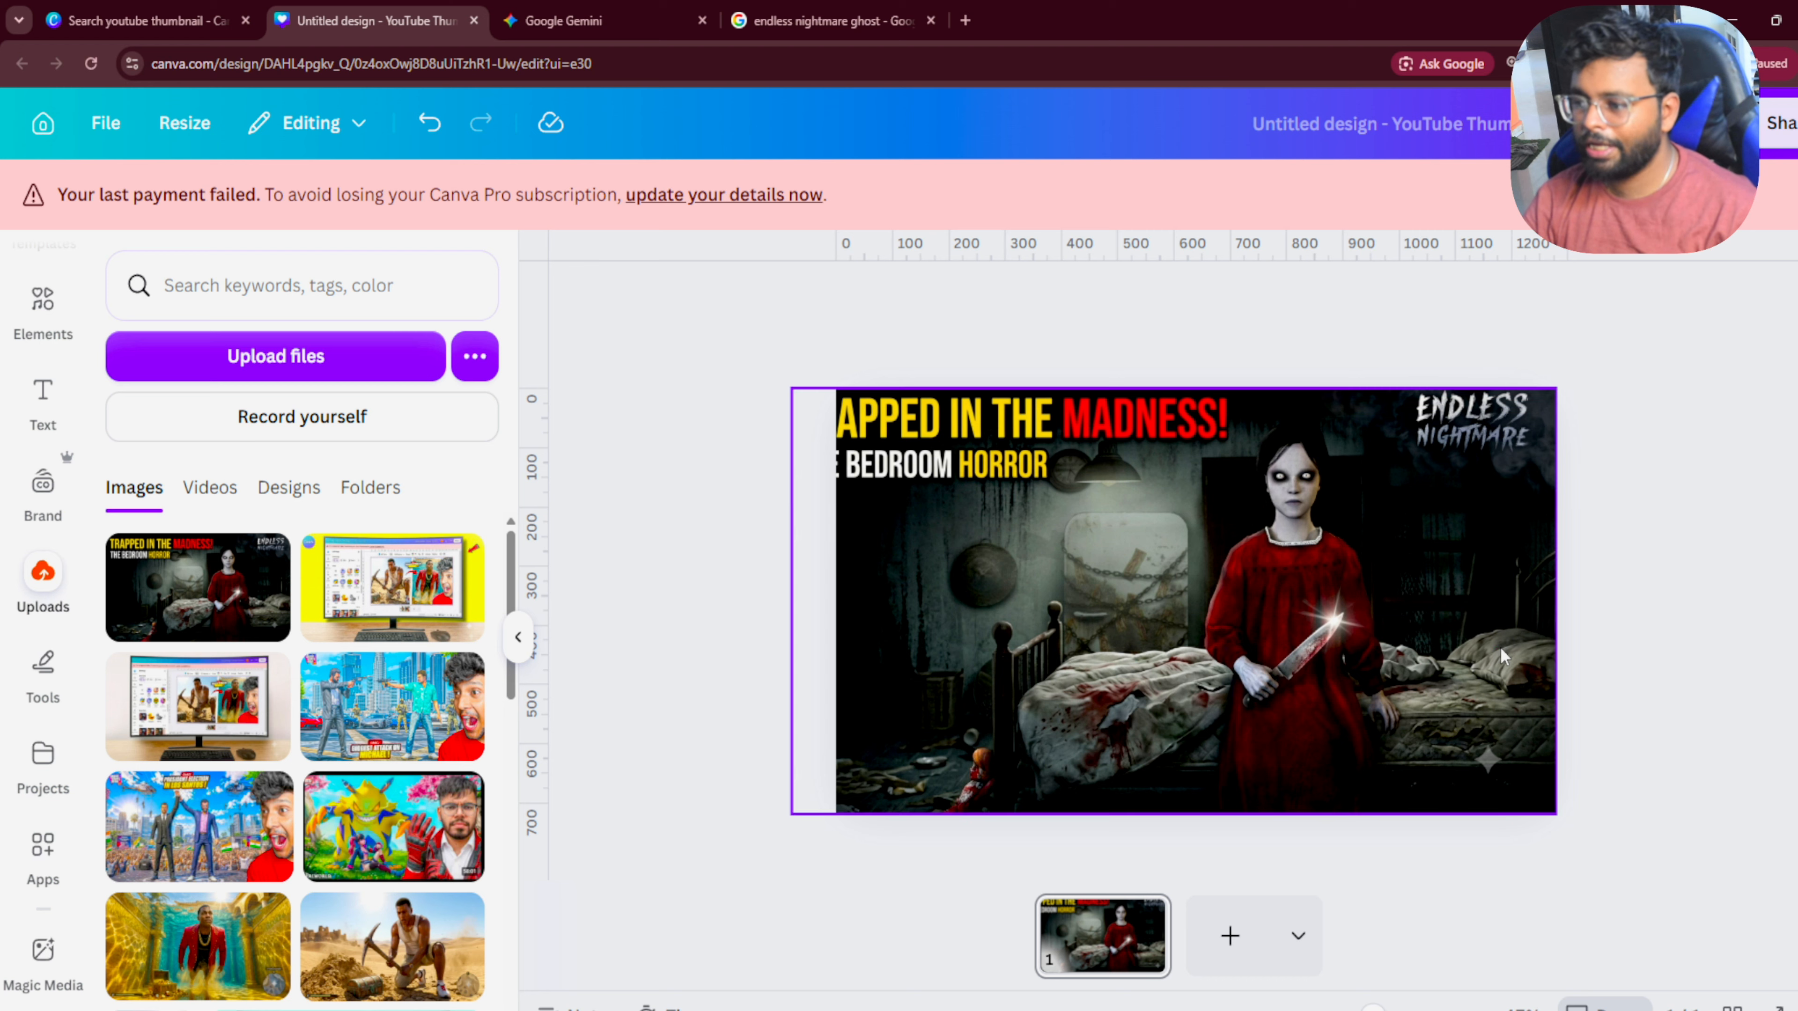
{"action": "left_click", "coordinate": [1024, 458]}
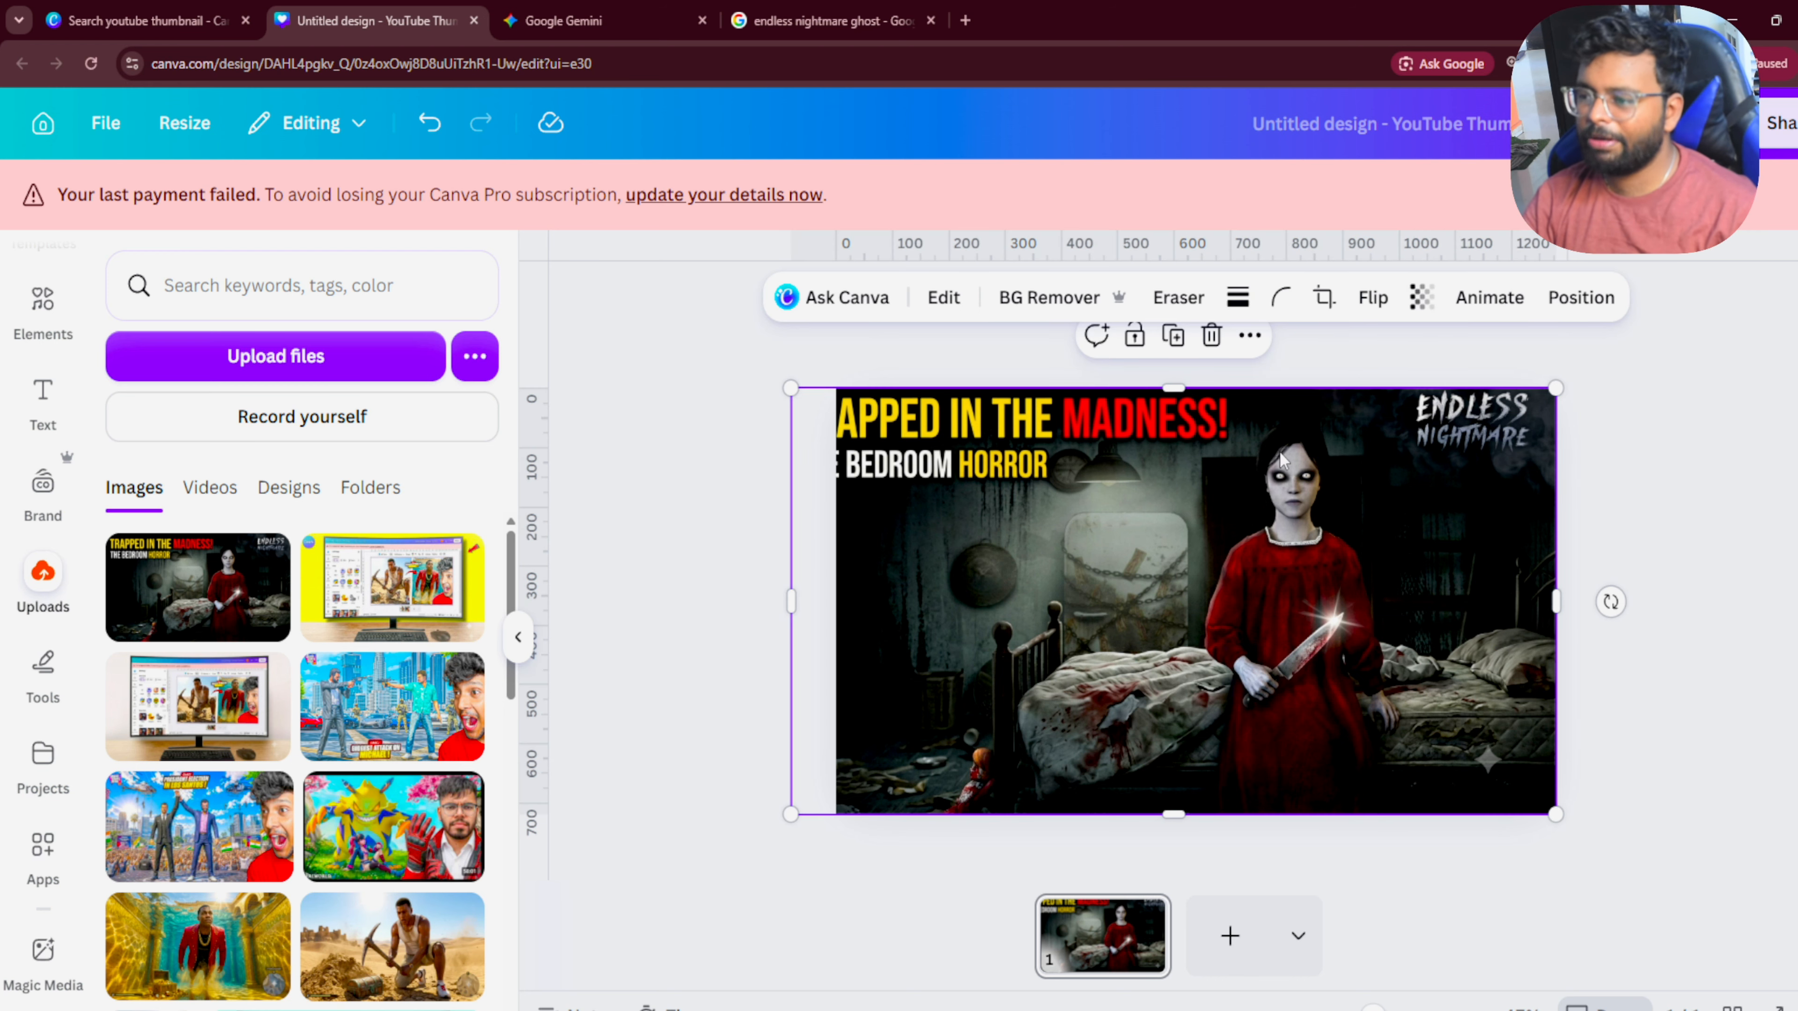
{"action": "left_click", "coordinate": [1578, 623]}
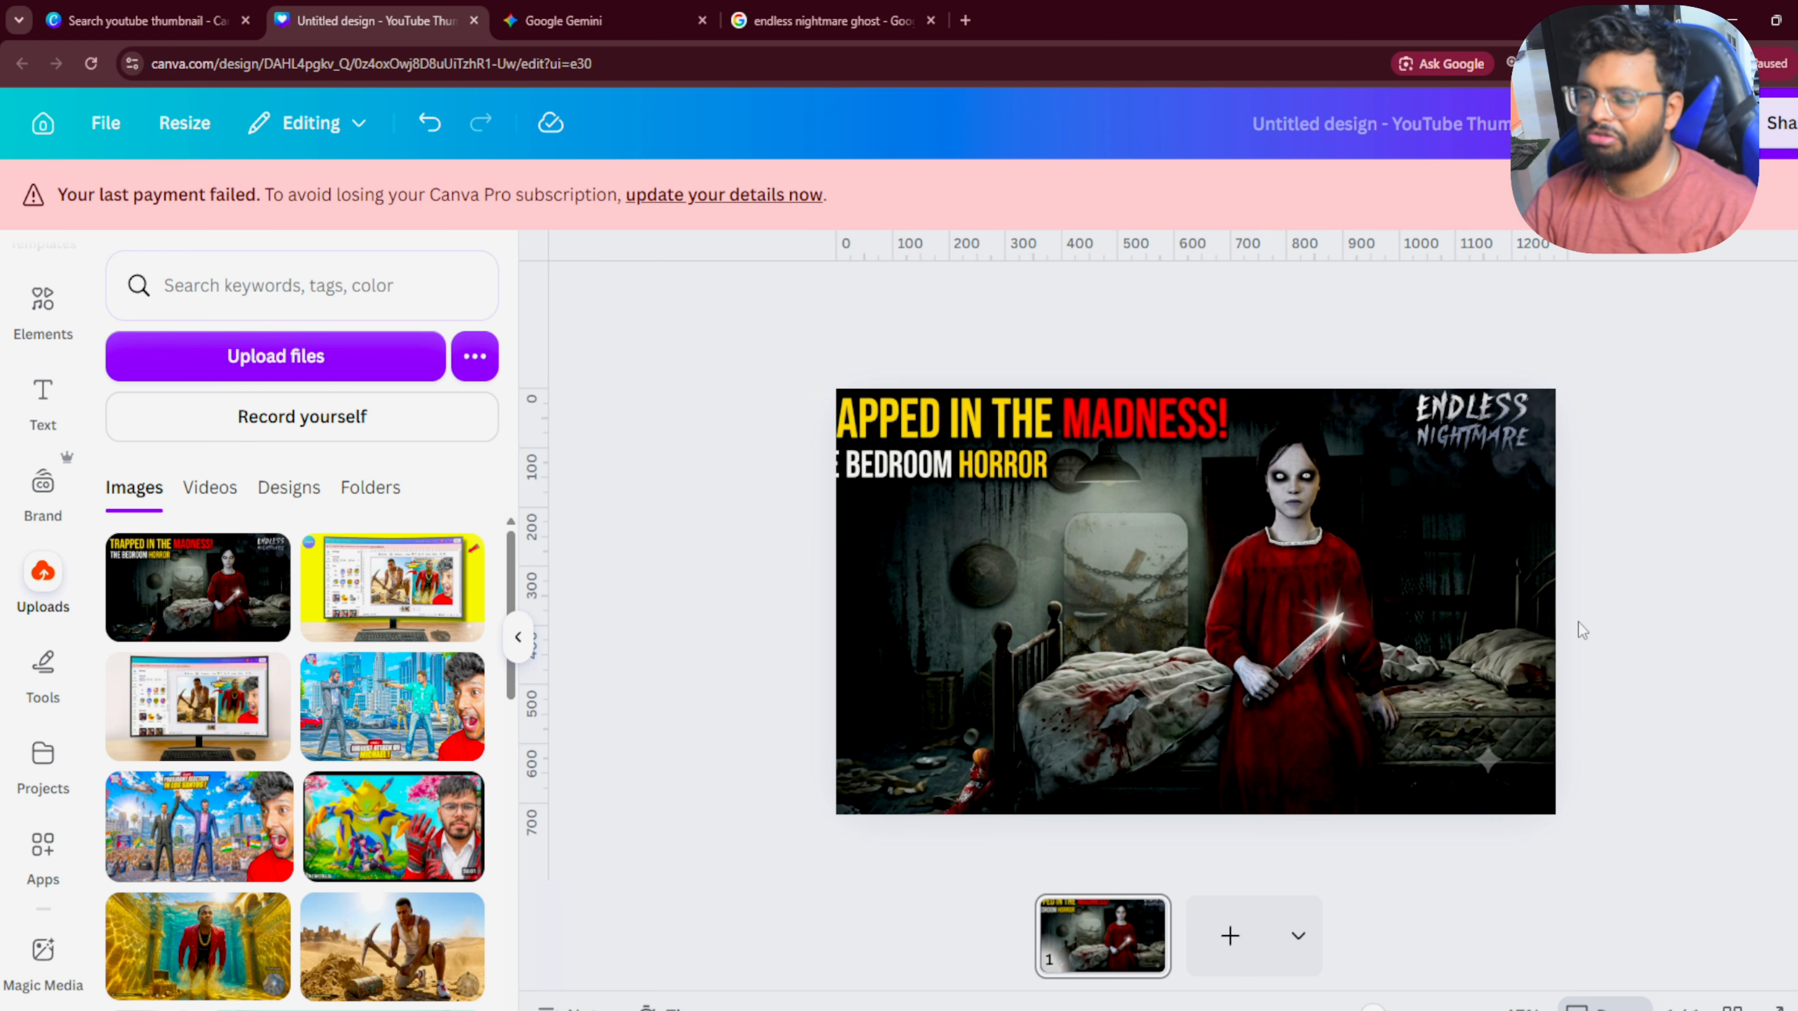
Step: Use Grab Text on the ghost image to extract the "TRAPPED IN THE MADNESS! THE BEDROOM HORROR" text block as editable text
{"action": "left_click", "coordinate": [1162, 502]}
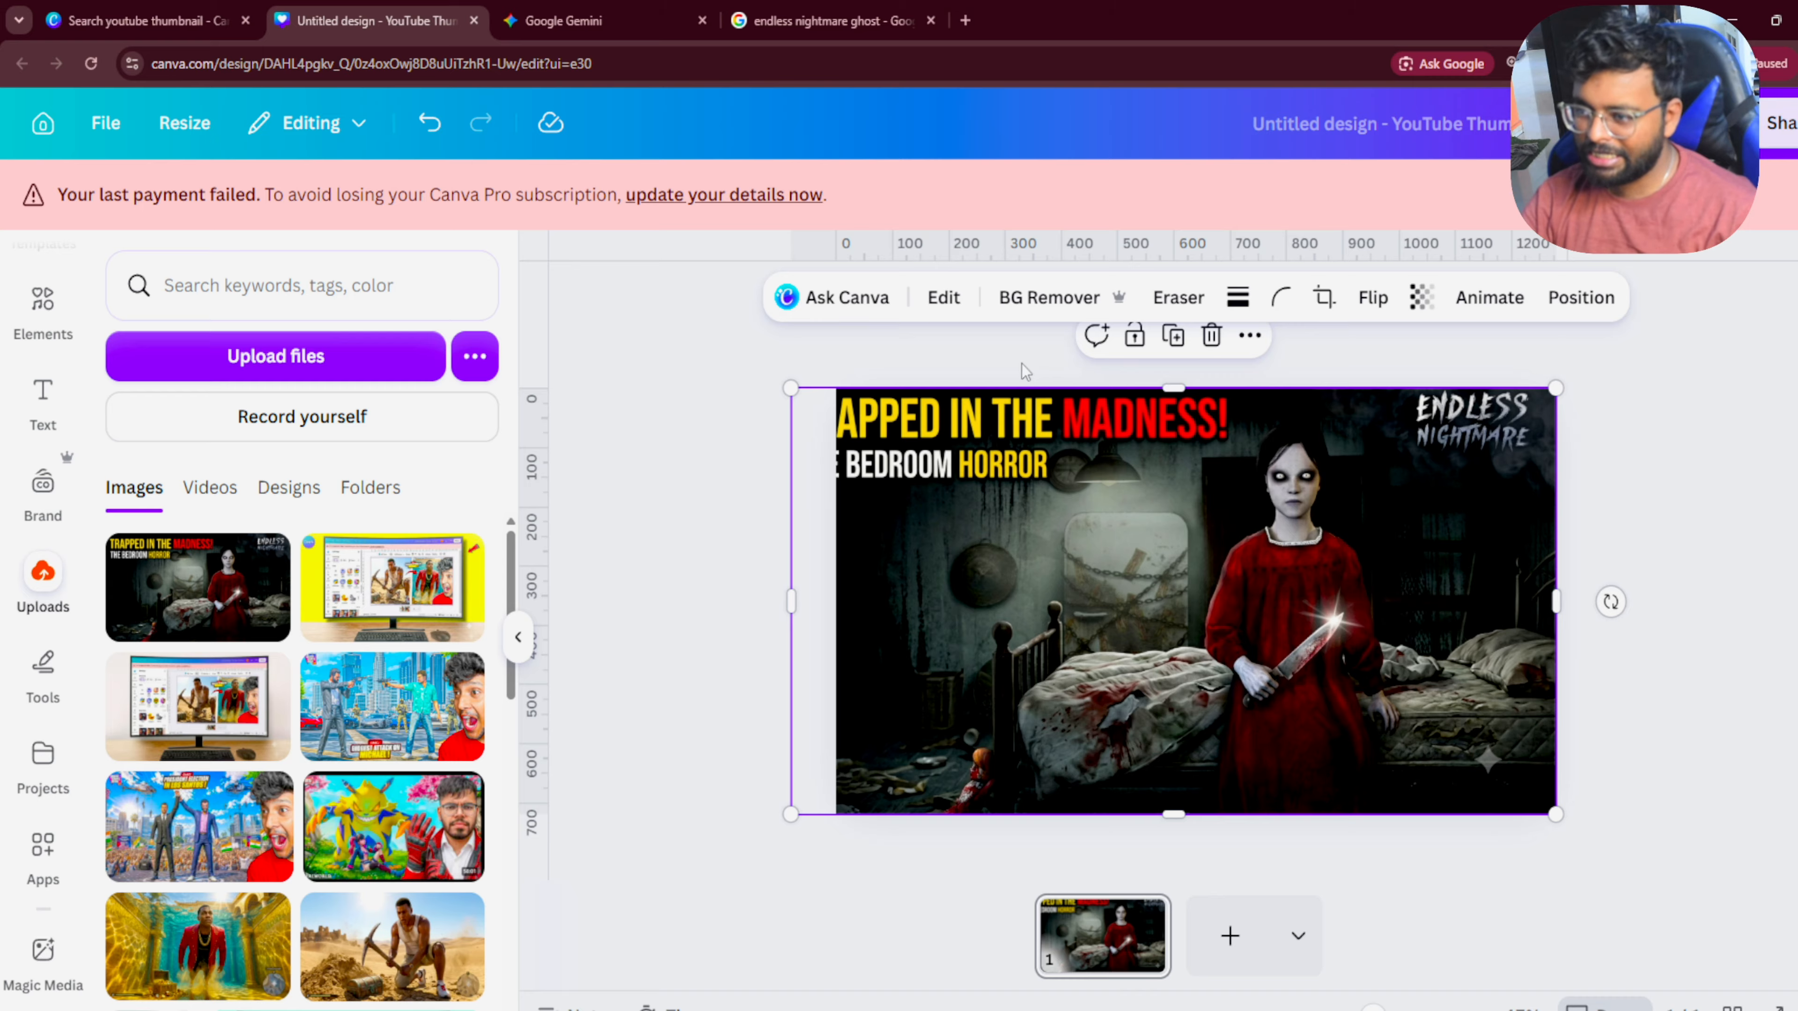
{"action": "left_click", "coordinate": [941, 298]}
{"action": "left_click", "coordinate": [459, 460]}
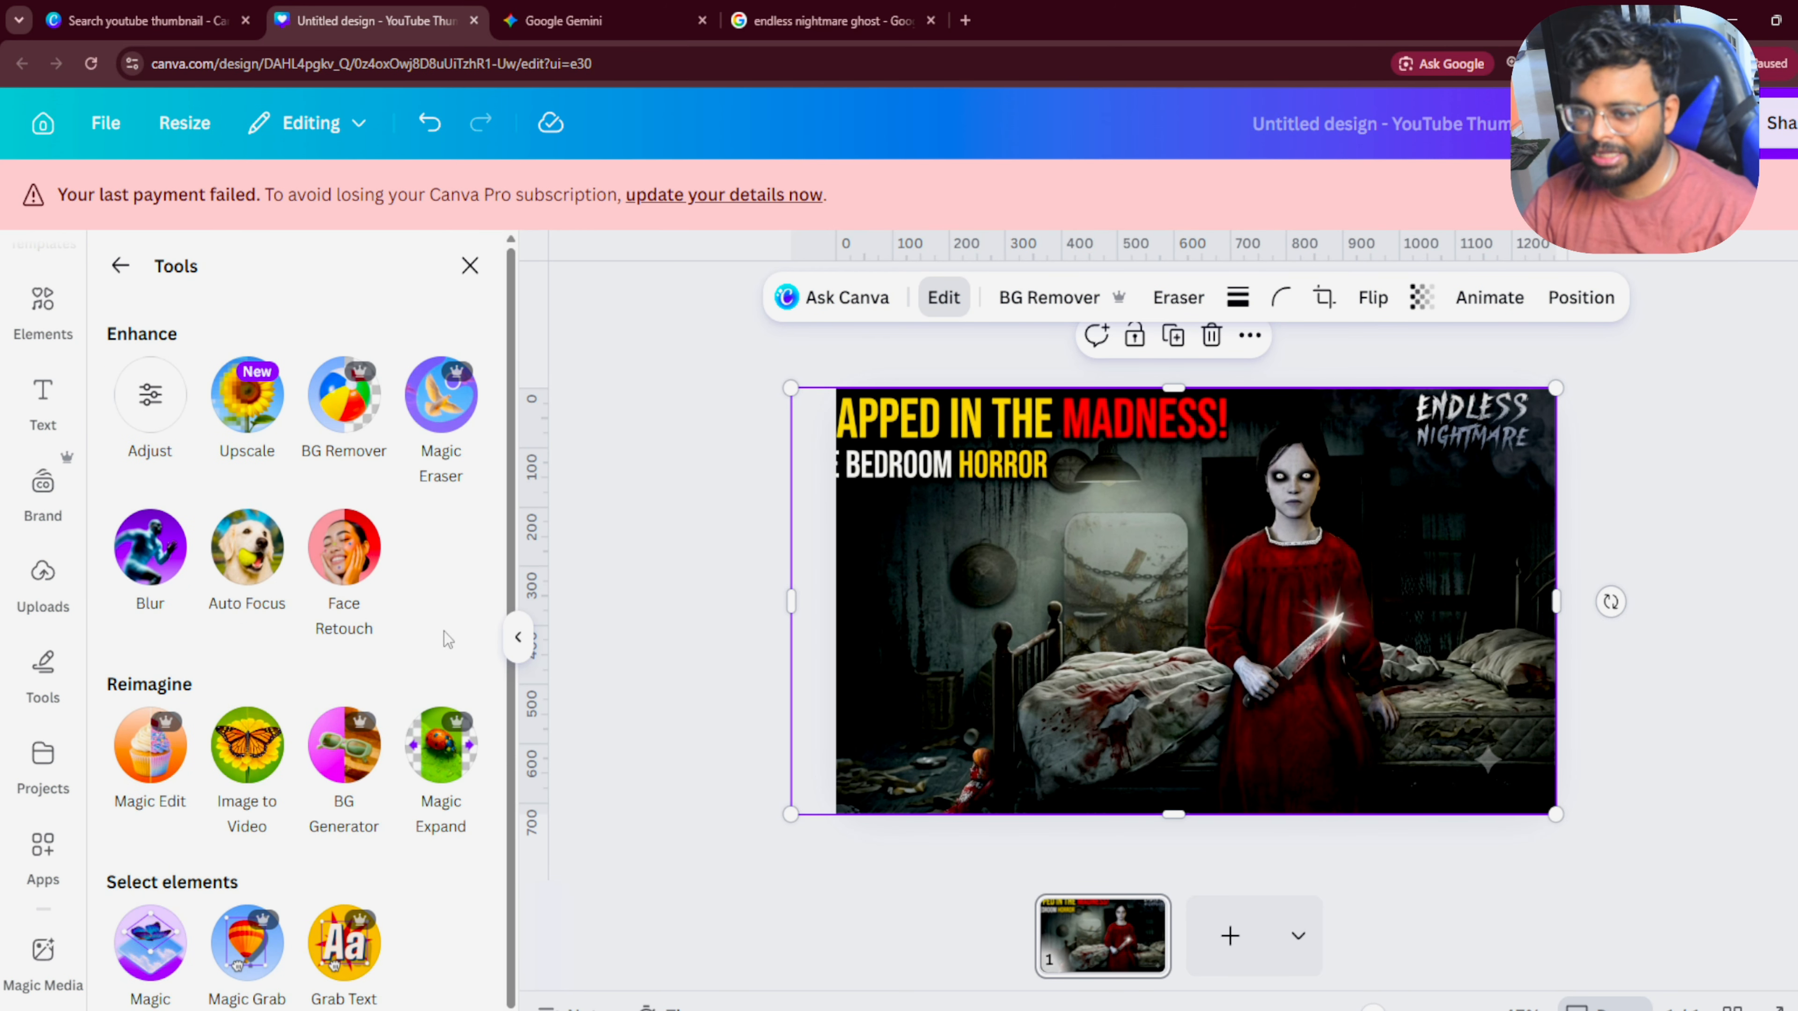
{"action": "left_click", "coordinate": [326, 957]}
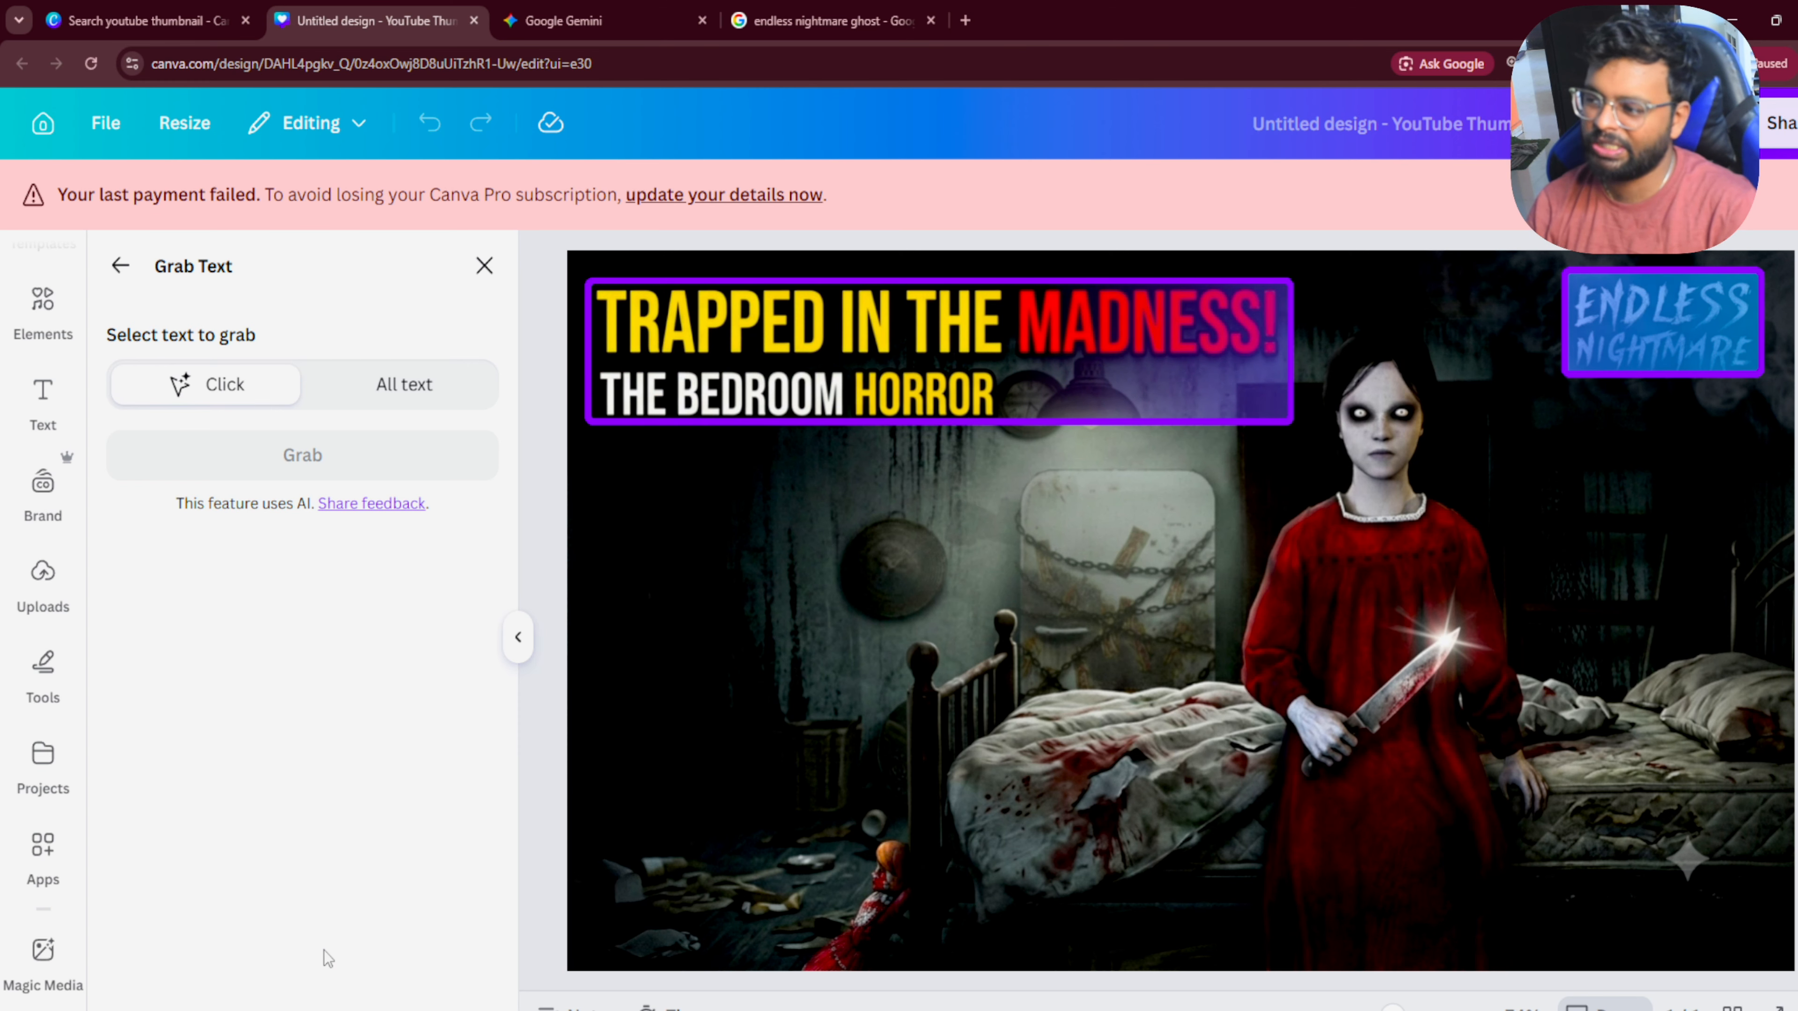
{"action": "left_click", "coordinate": [747, 342]}
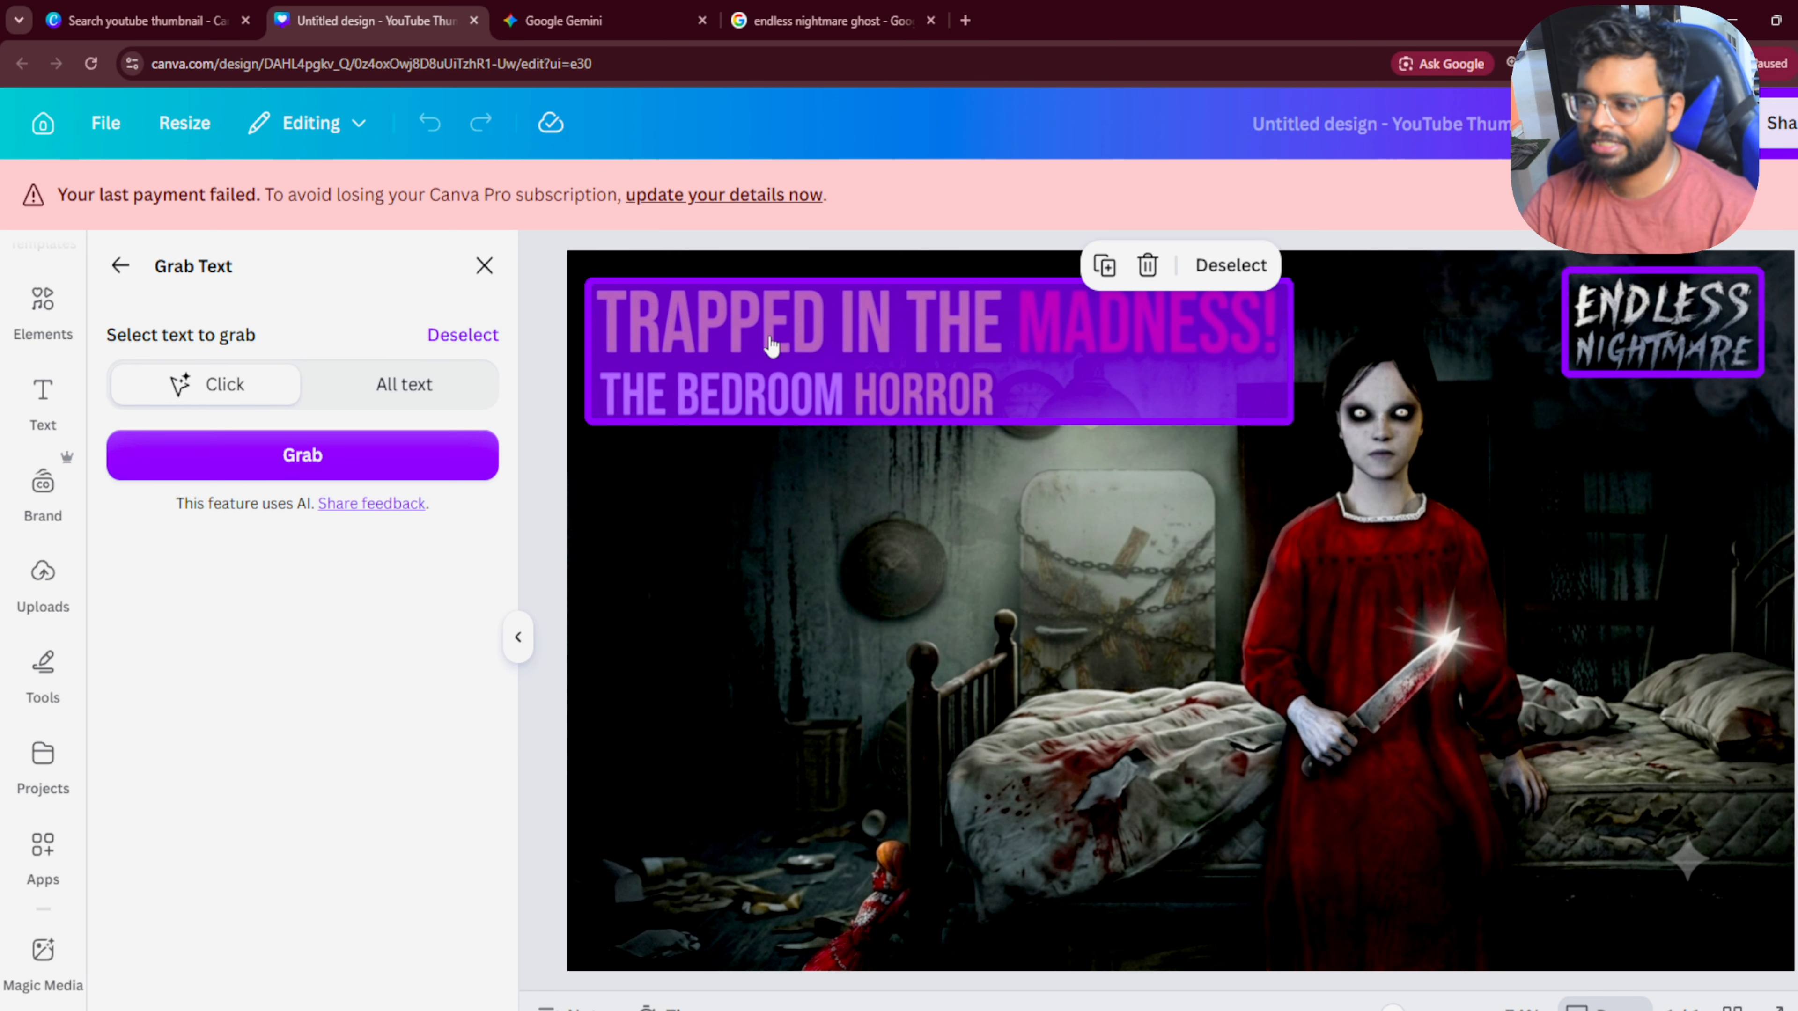
{"action": "left_click", "coordinate": [443, 453]}
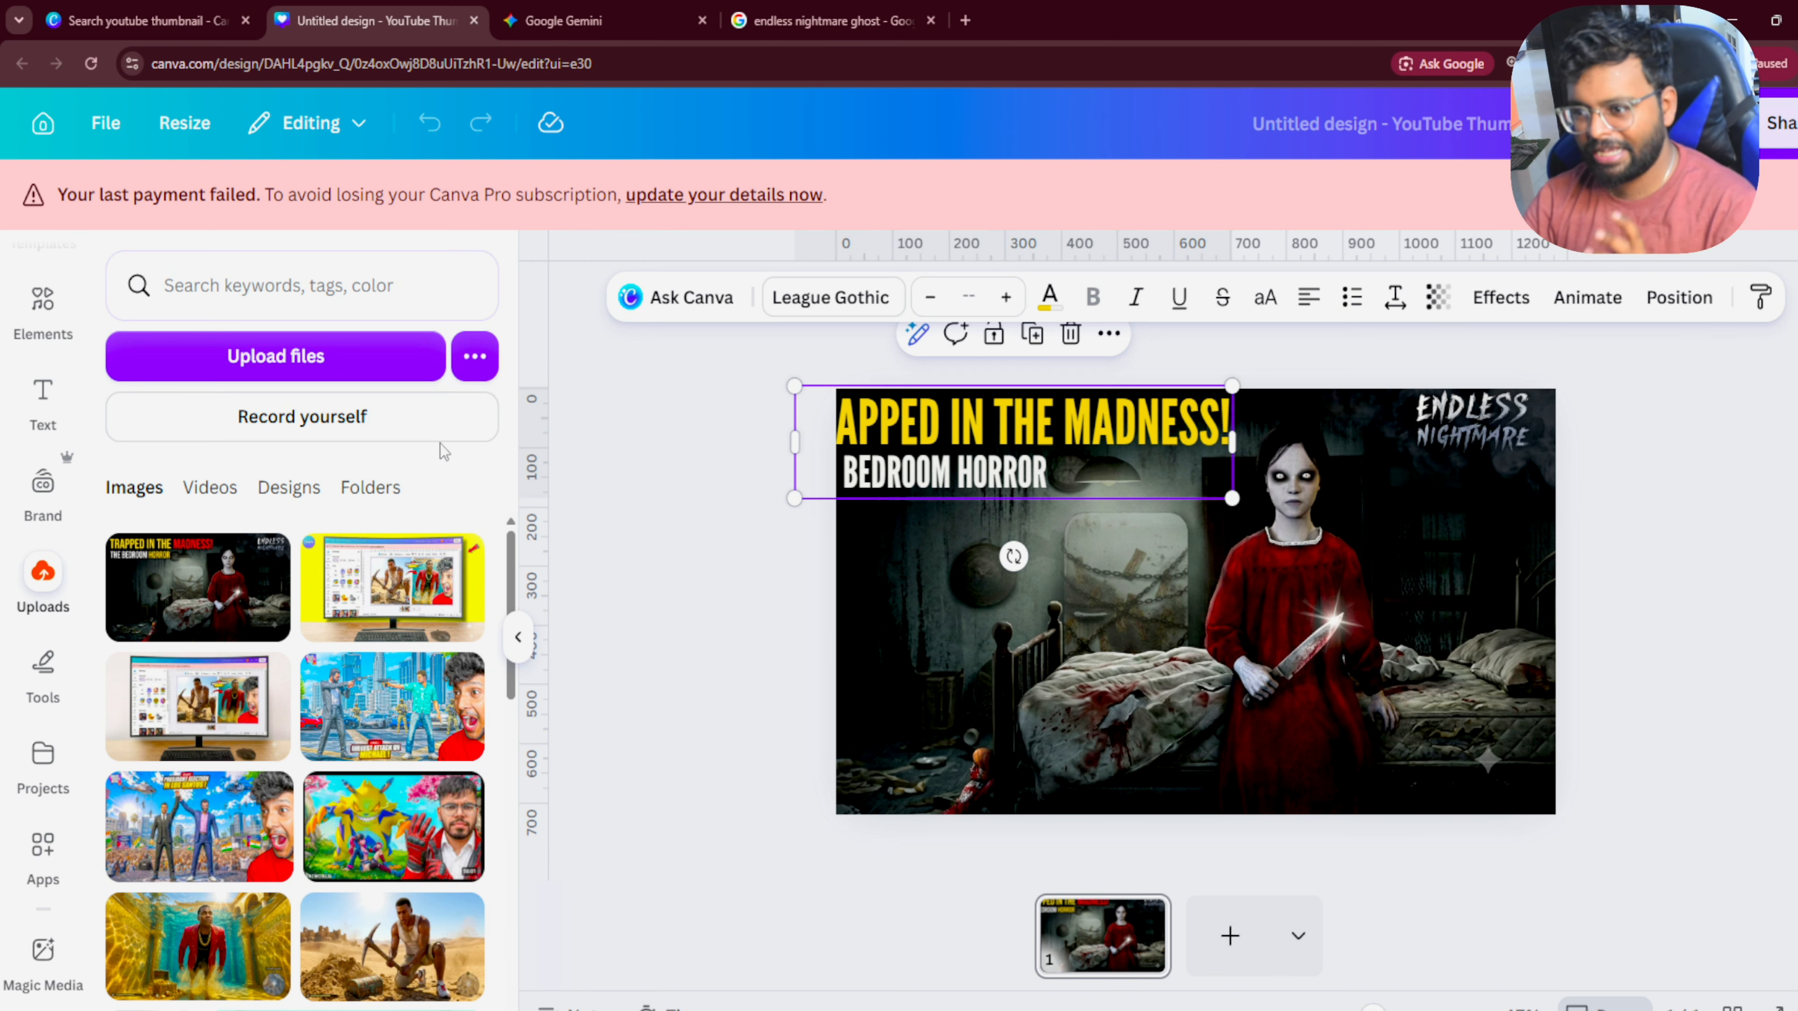
Step: Pull the grabbed headline text away from its original place and delete it from the thumbnail
{"action": "left_click_drag", "start_coordinate": [1103, 448], "coordinate": [1088, 531]}
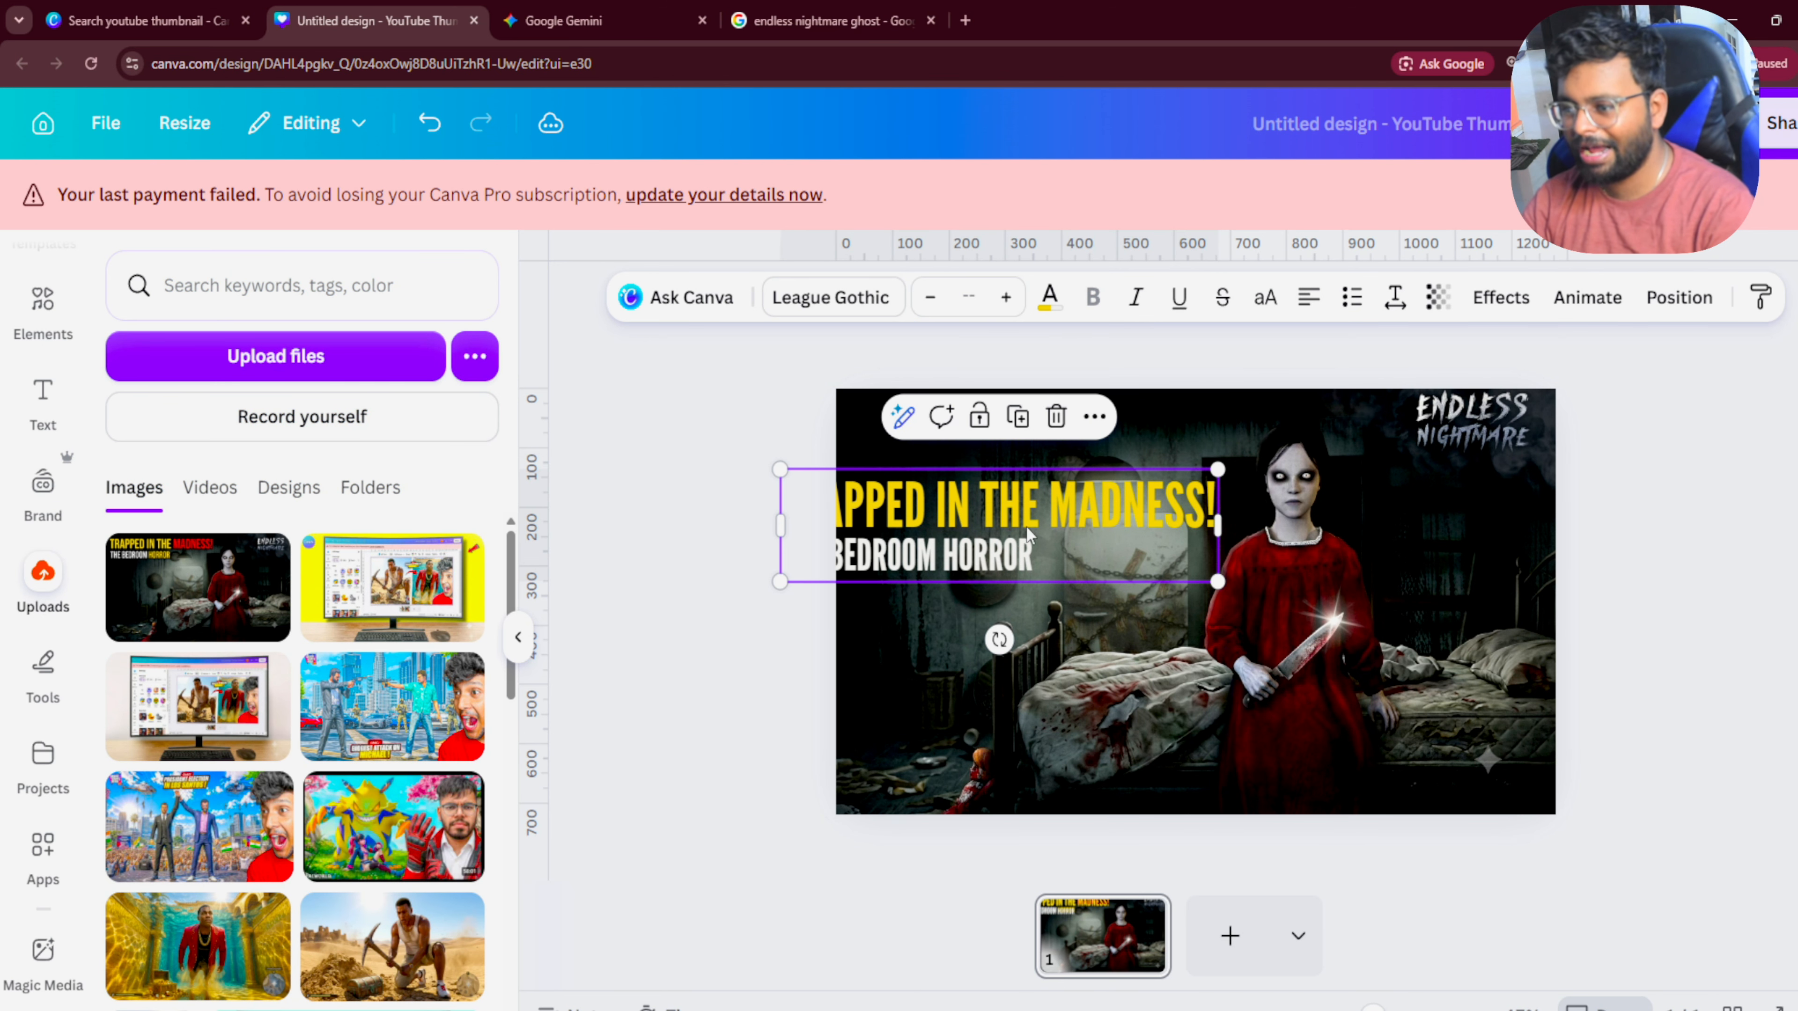
{"action": "key", "text": "Delete"}
{"action": "left_click", "coordinate": [1631, 570]}
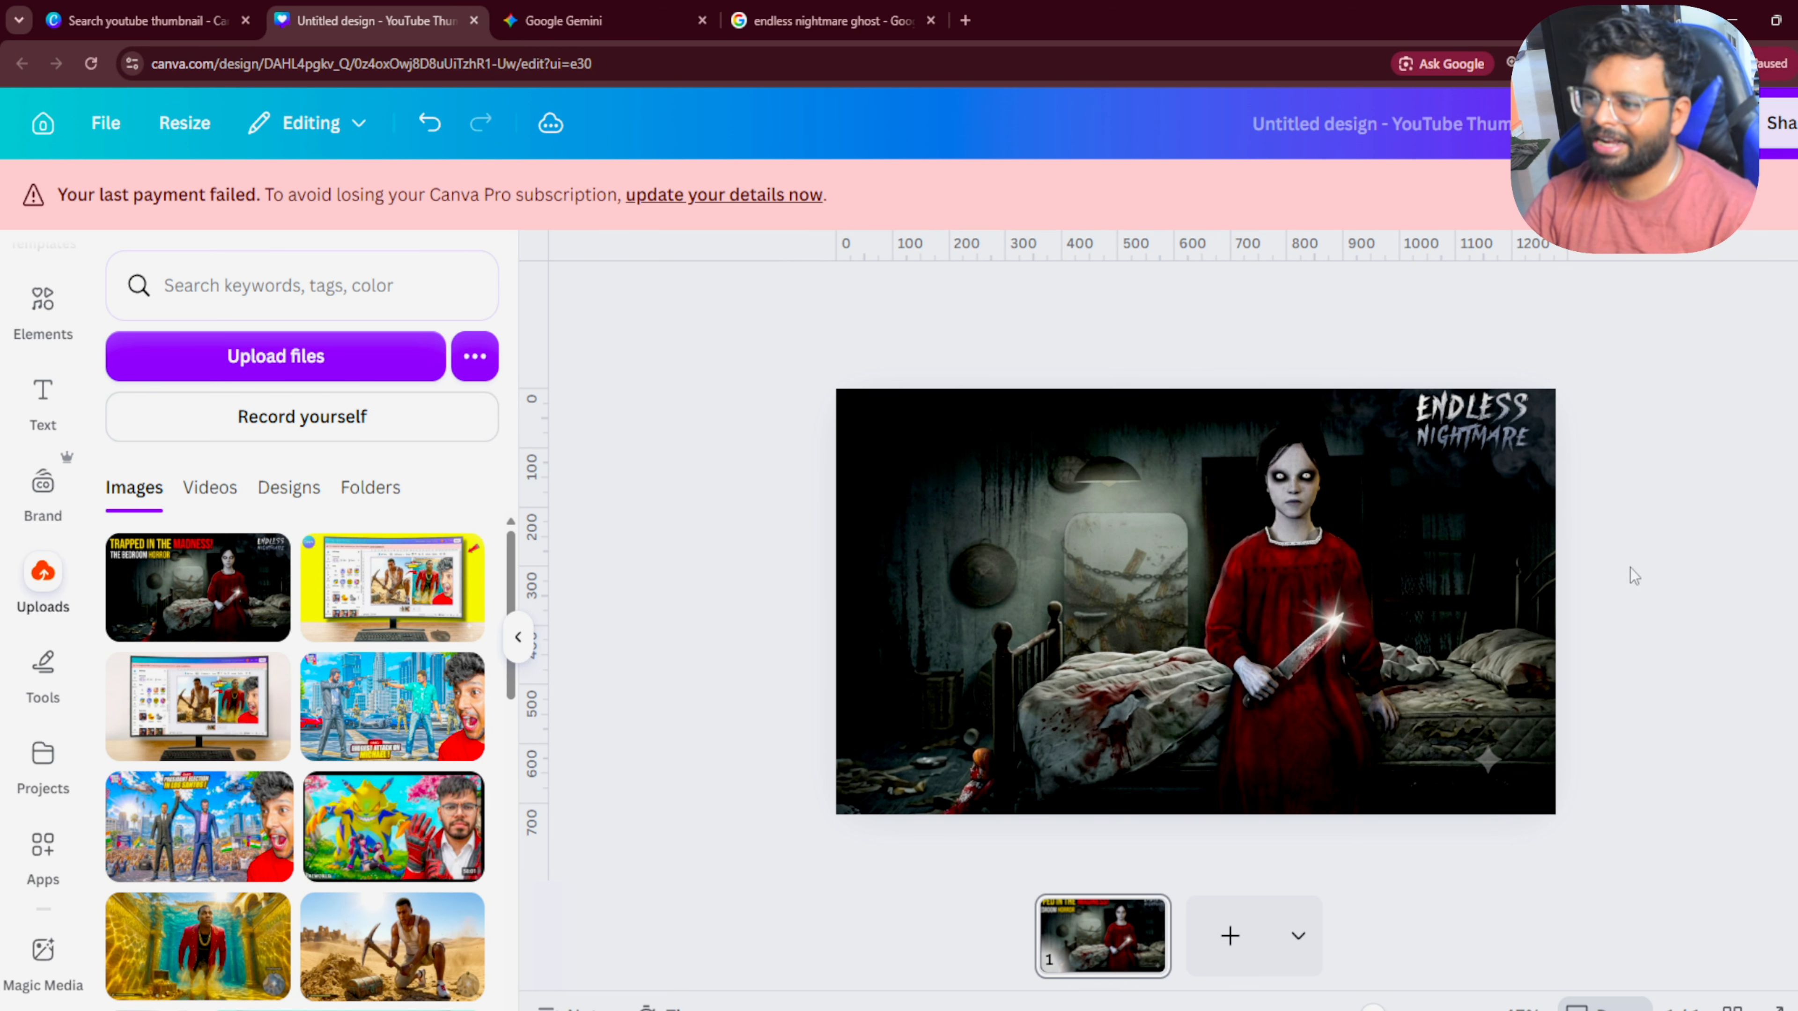
Step: Adjust the ghost image's light: brightness 38, contrast -88, highlights 46, shadows 62 and whites about 11
{"action": "left_click", "coordinate": [1458, 558]}
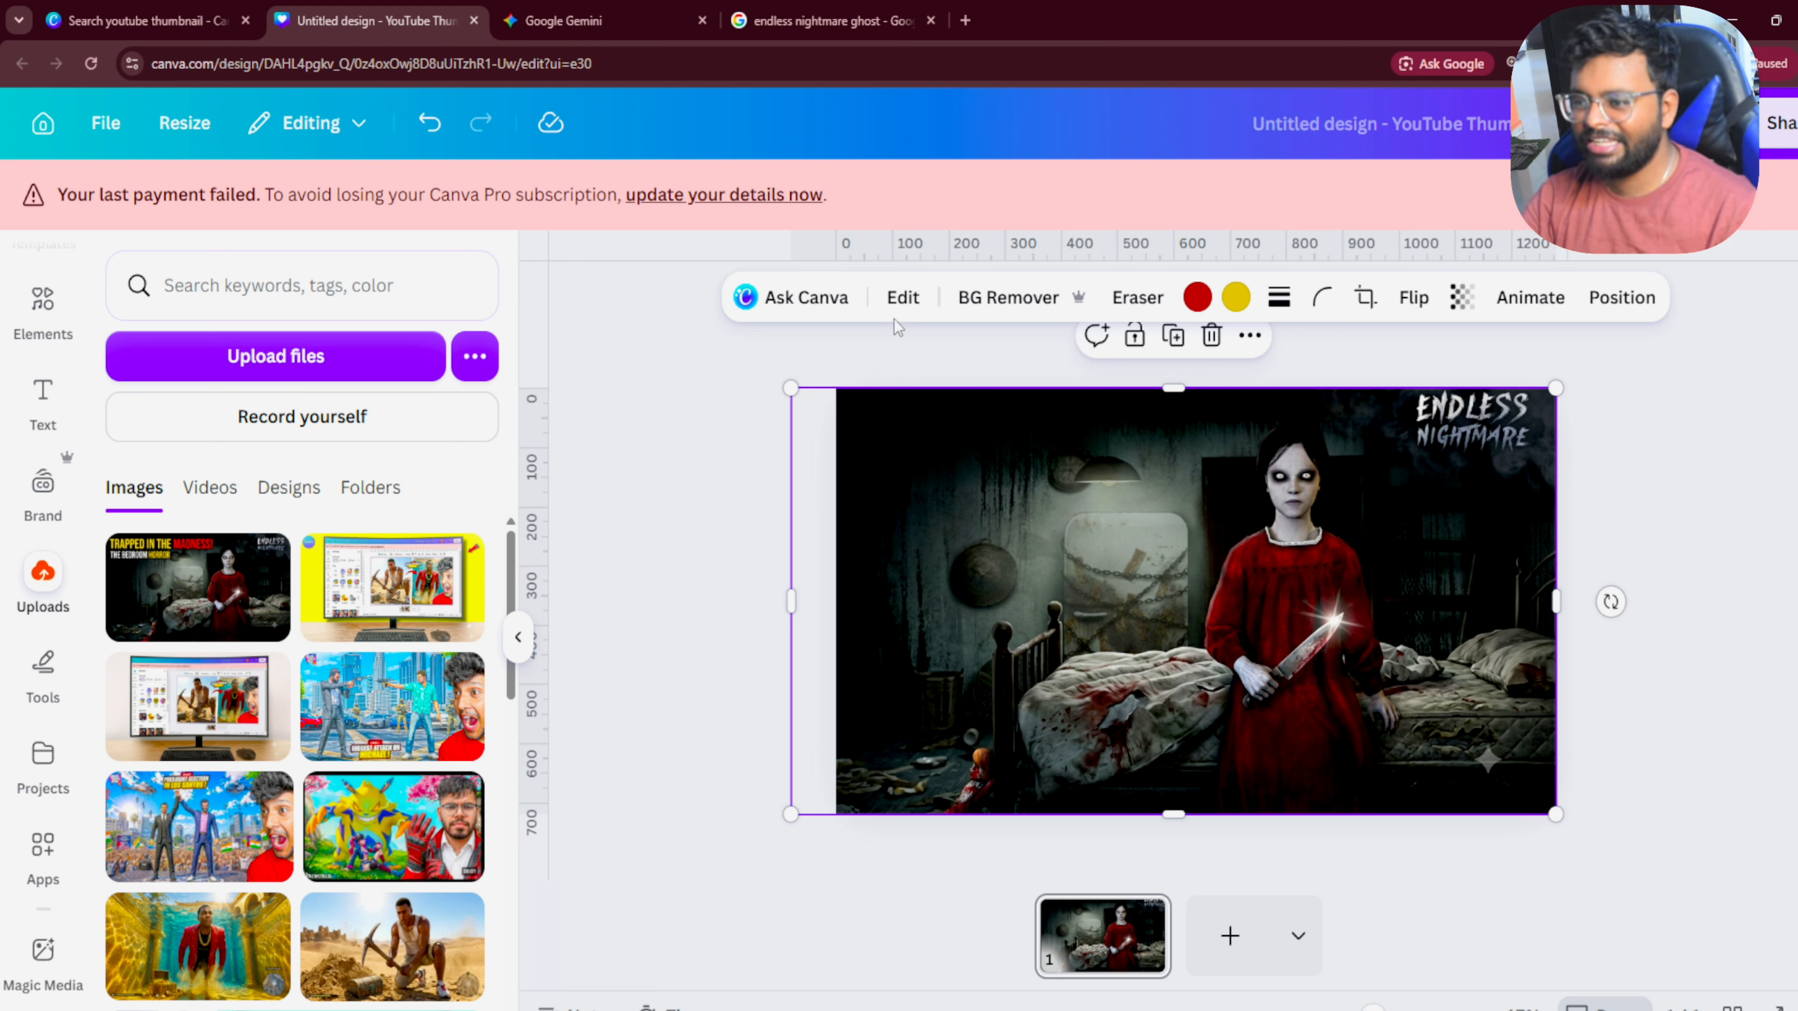
{"action": "left_click", "coordinate": [902, 298]}
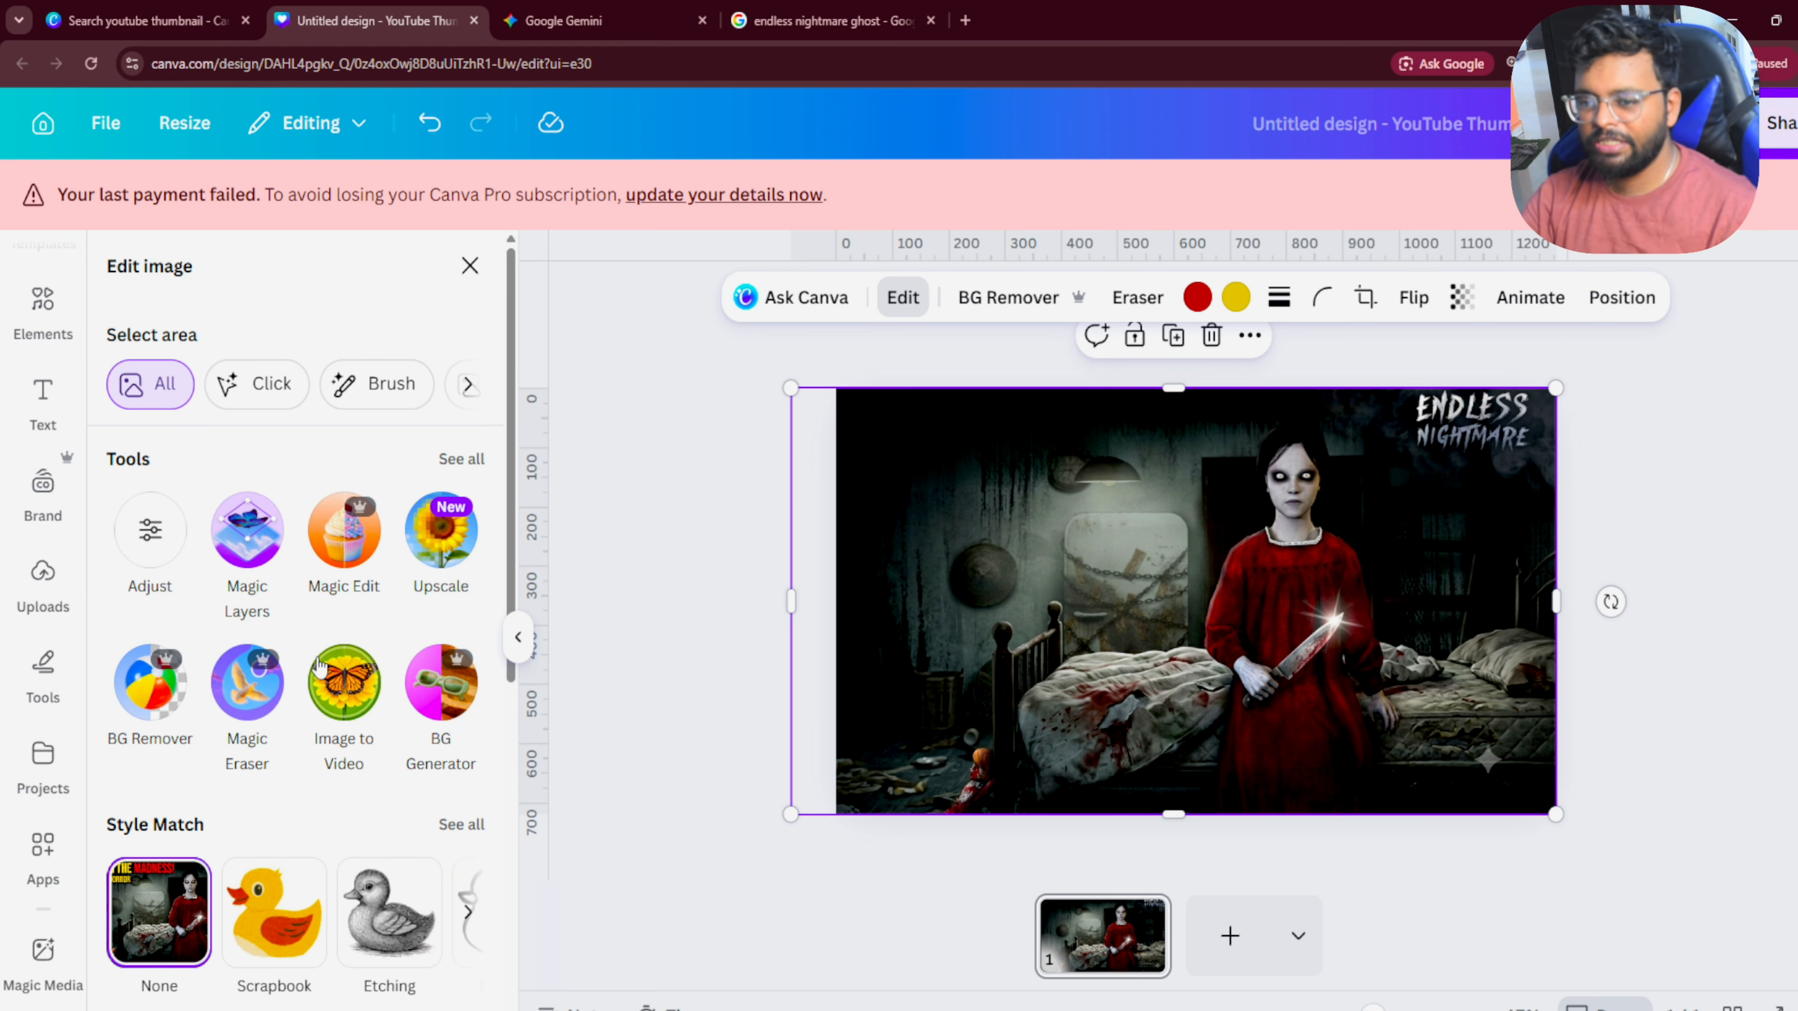
{"action": "left_click", "coordinate": [149, 551]}
{"action": "scroll", "coordinate": [189, 618], "scroll_direction": "down", "scroll_amount": 2}
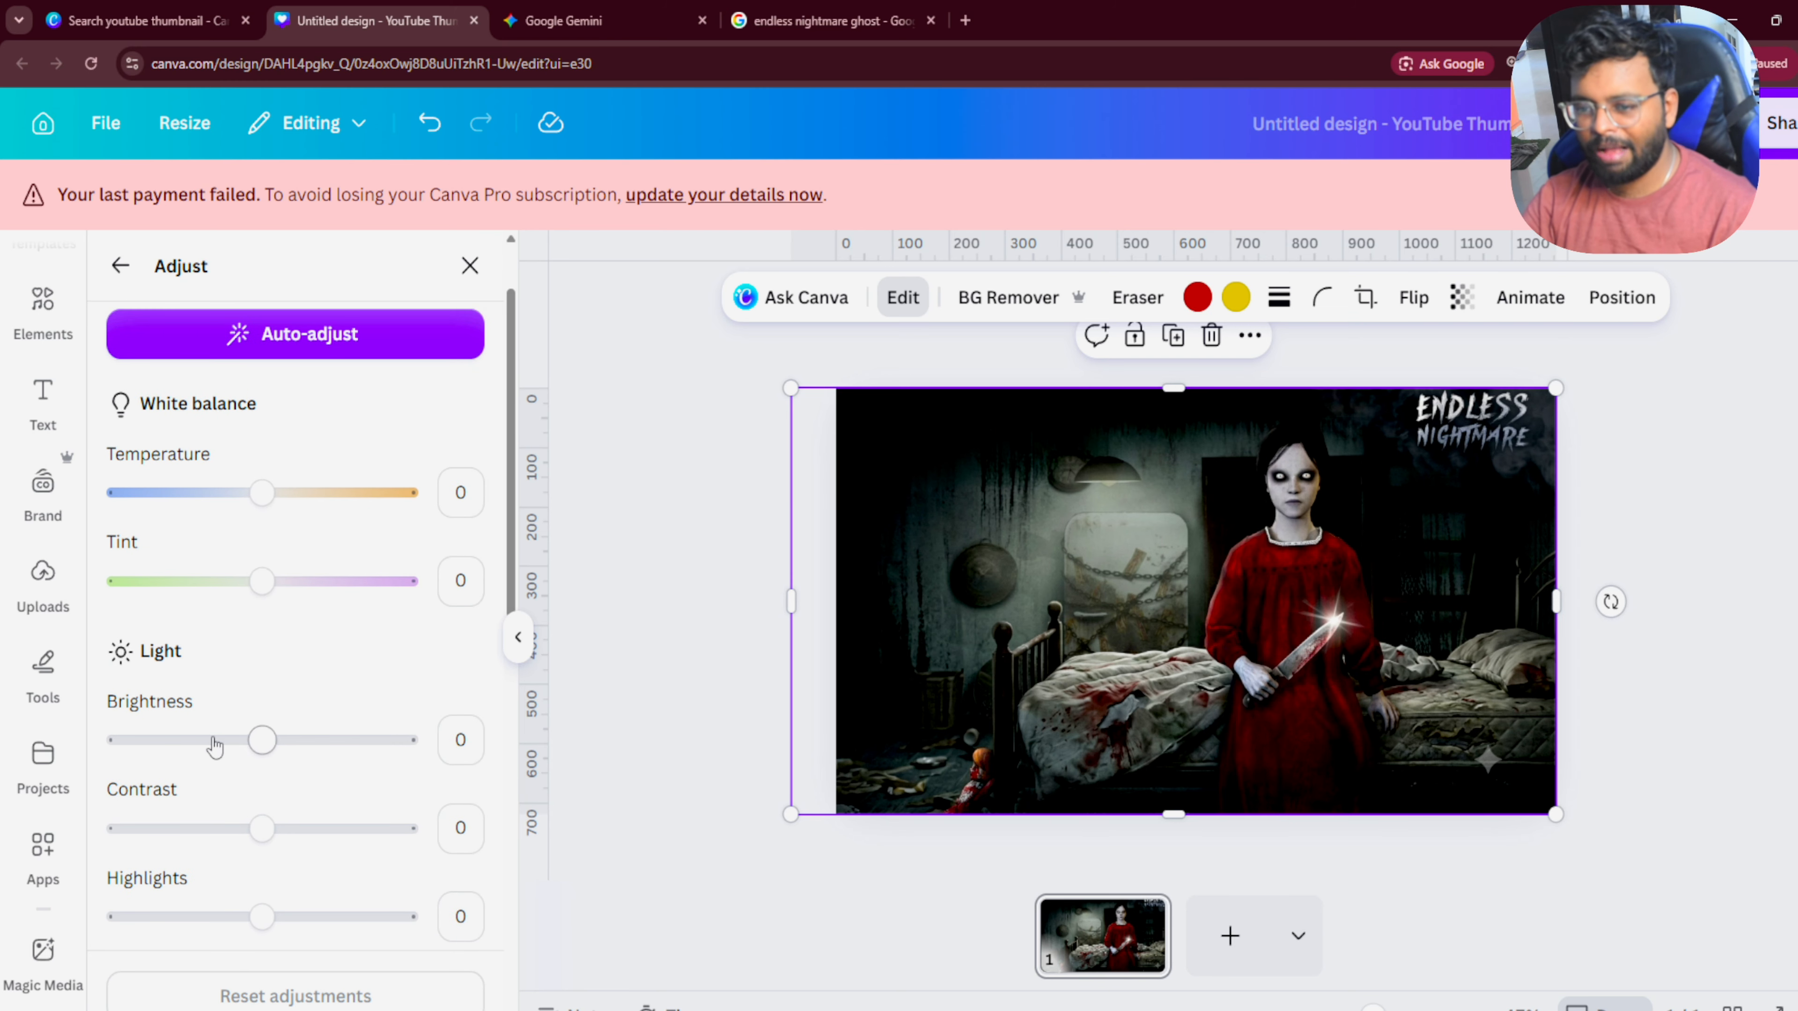
{"action": "left_click_drag", "start_coordinate": [275, 738], "coordinate": [214, 730]}
{"action": "scroll", "coordinate": [282, 814], "scroll_direction": "down", "scroll_amount": 1}
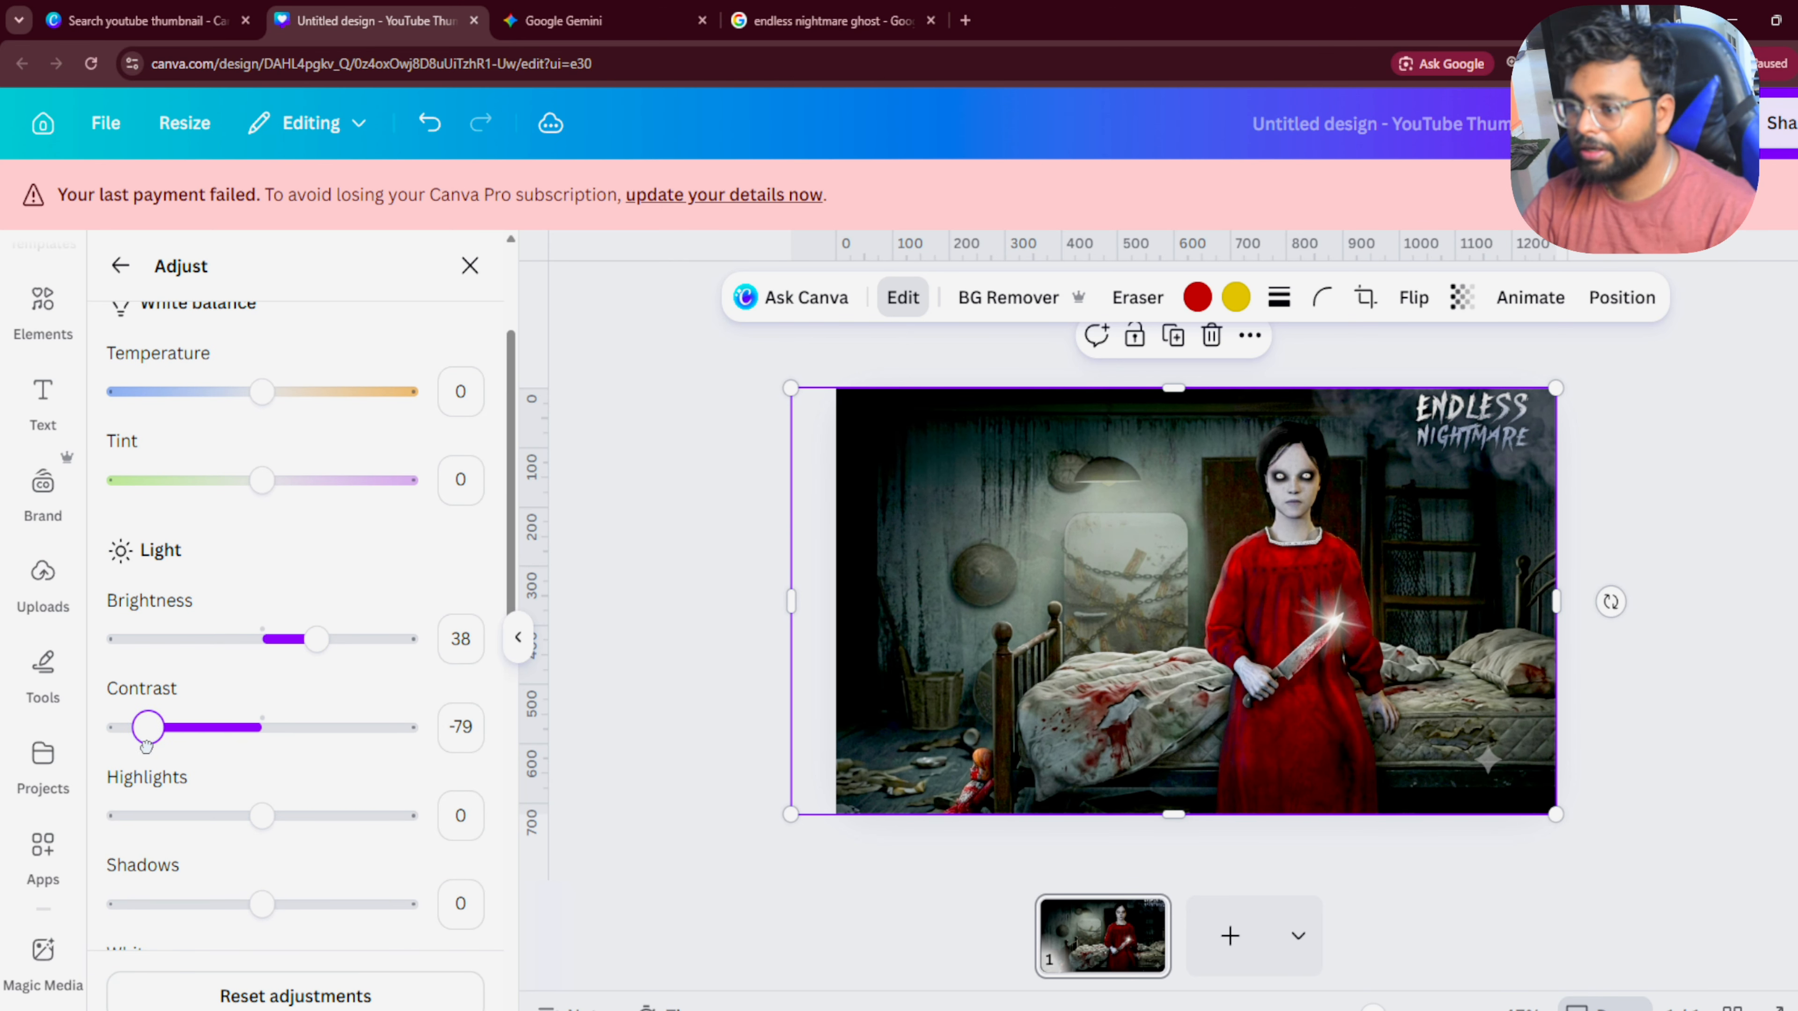
{"action": "scroll", "coordinate": [163, 764], "scroll_direction": "down", "scroll_amount": 2}
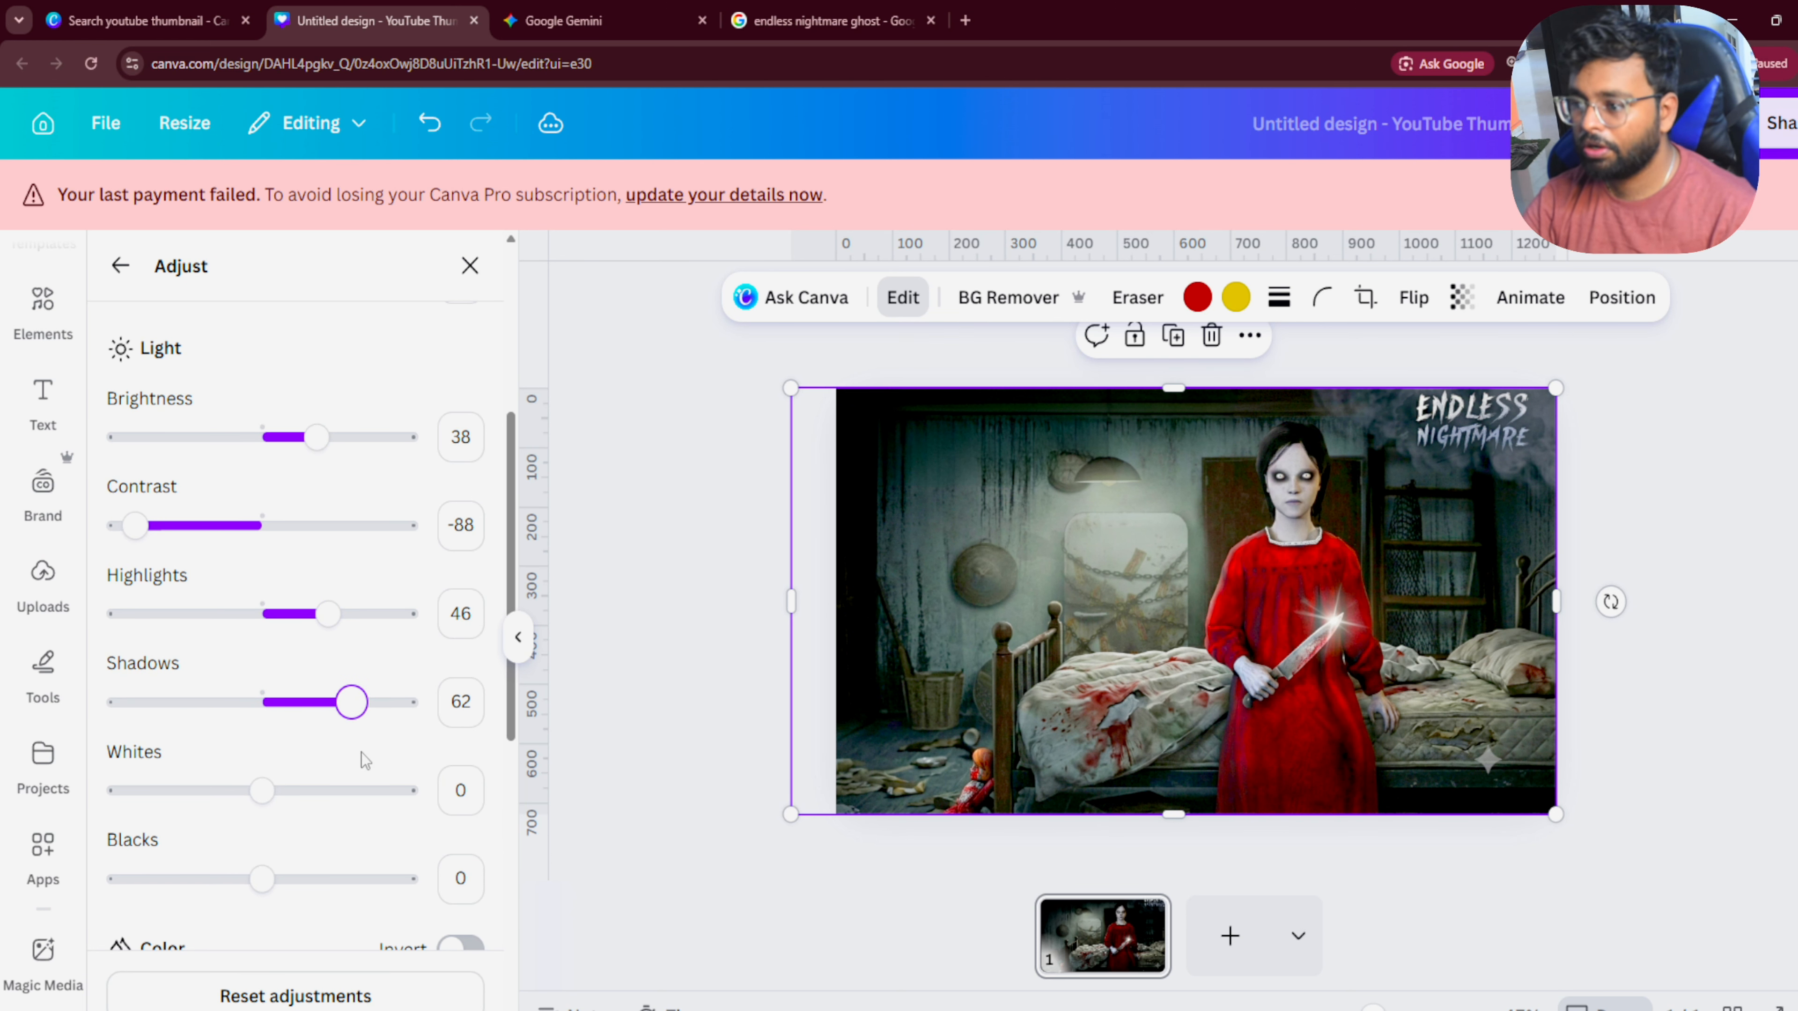
{"action": "scroll", "coordinate": [365, 760], "scroll_direction": "down", "scroll_amount": 1}
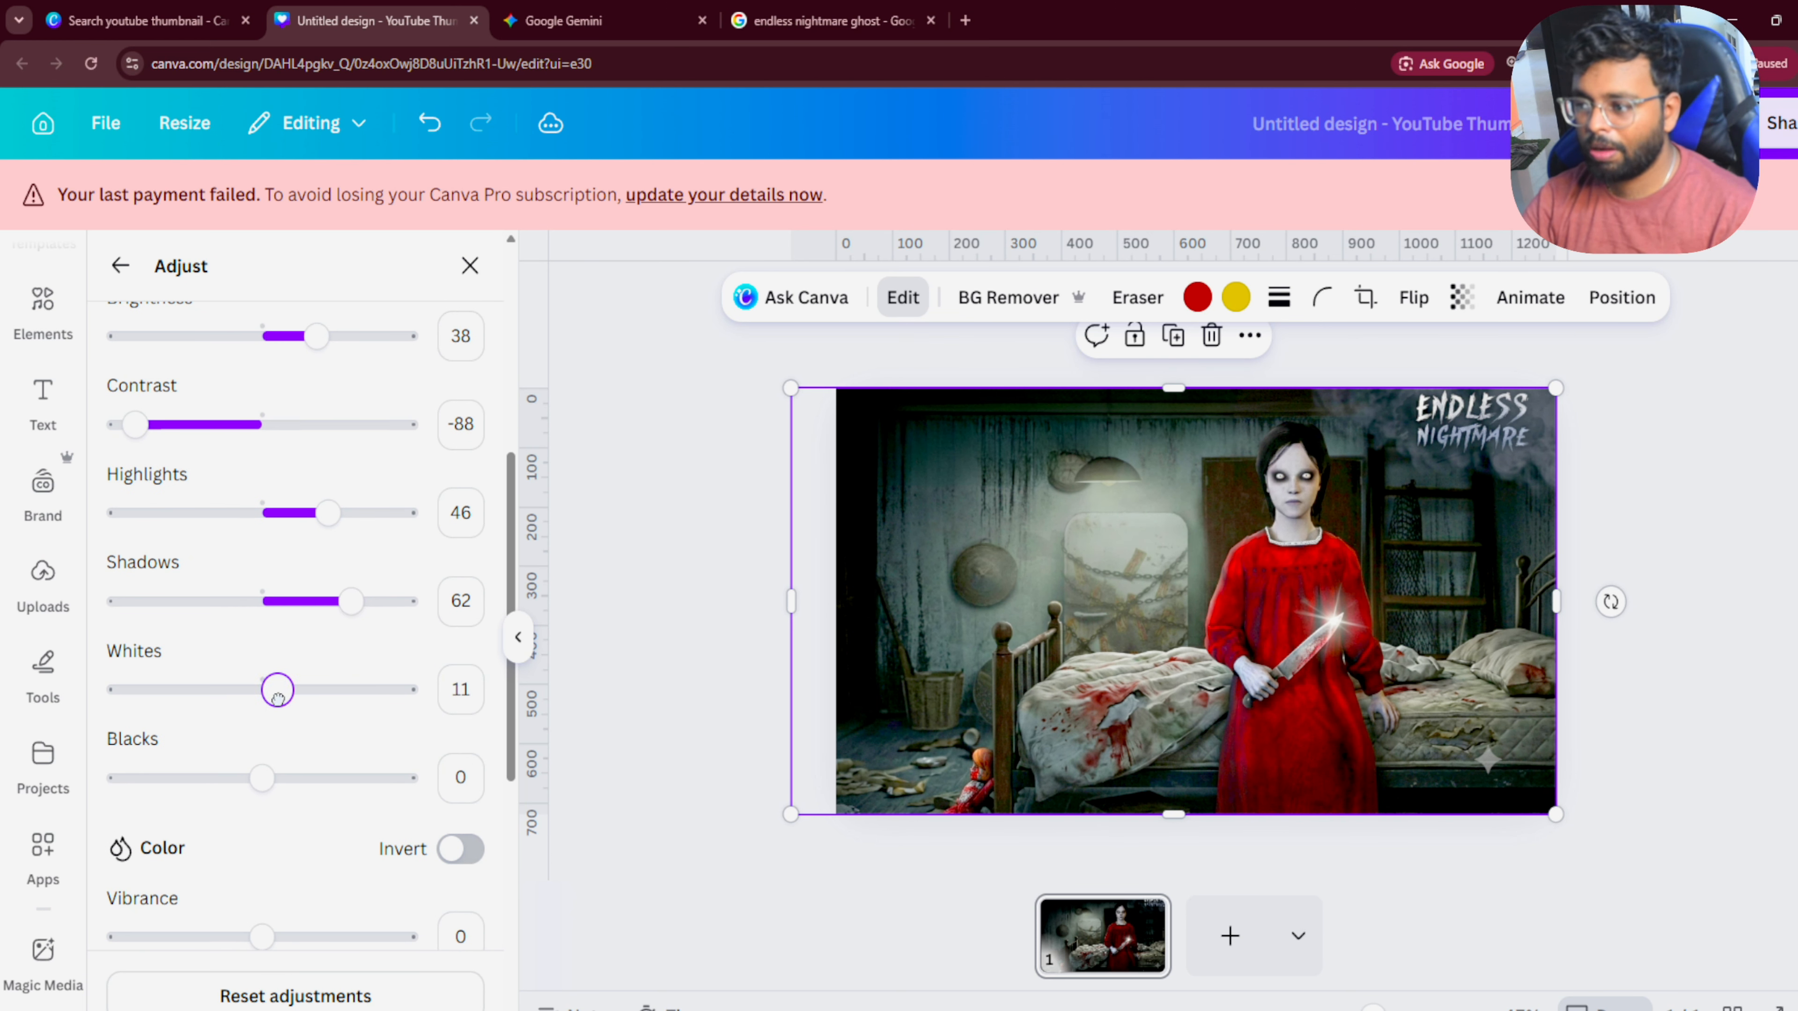
Step: Set the ghost image's saturation to 12 and its sharpness to 53, leaving blacks at 0
{"action": "scroll", "coordinate": [277, 691], "scroll_direction": "down", "scroll_amount": 2}
{"action": "mouse_move", "coordinate": [261, 576]}
{"action": "left_mouse_down"}
{"action": "mouse_move", "coordinate": [240, 576]}
{"action": "mouse_move", "coordinate": [263, 576]}
{"action": "left_mouse_up"}
{"action": "scroll", "coordinate": [276, 673], "scroll_direction": "down", "scroll_amount": 2}
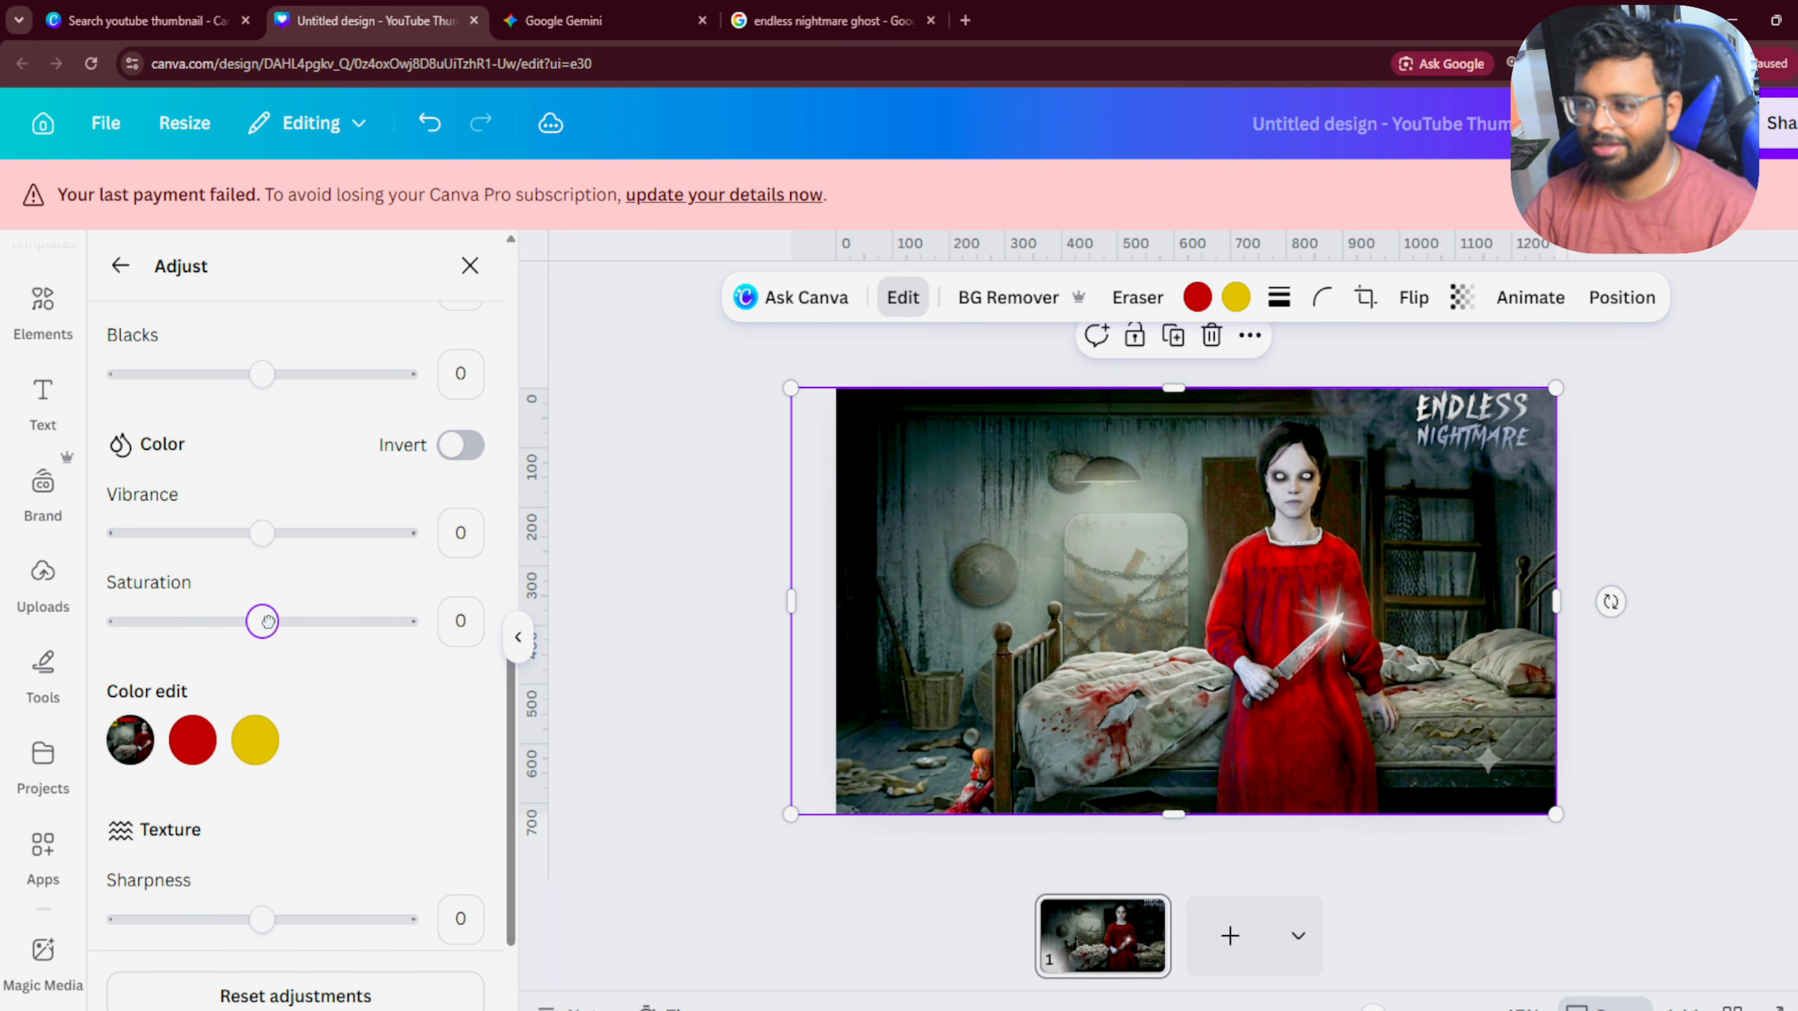
{"action": "scroll", "coordinate": [273, 708], "scroll_direction": "down", "scroll_amount": 1}
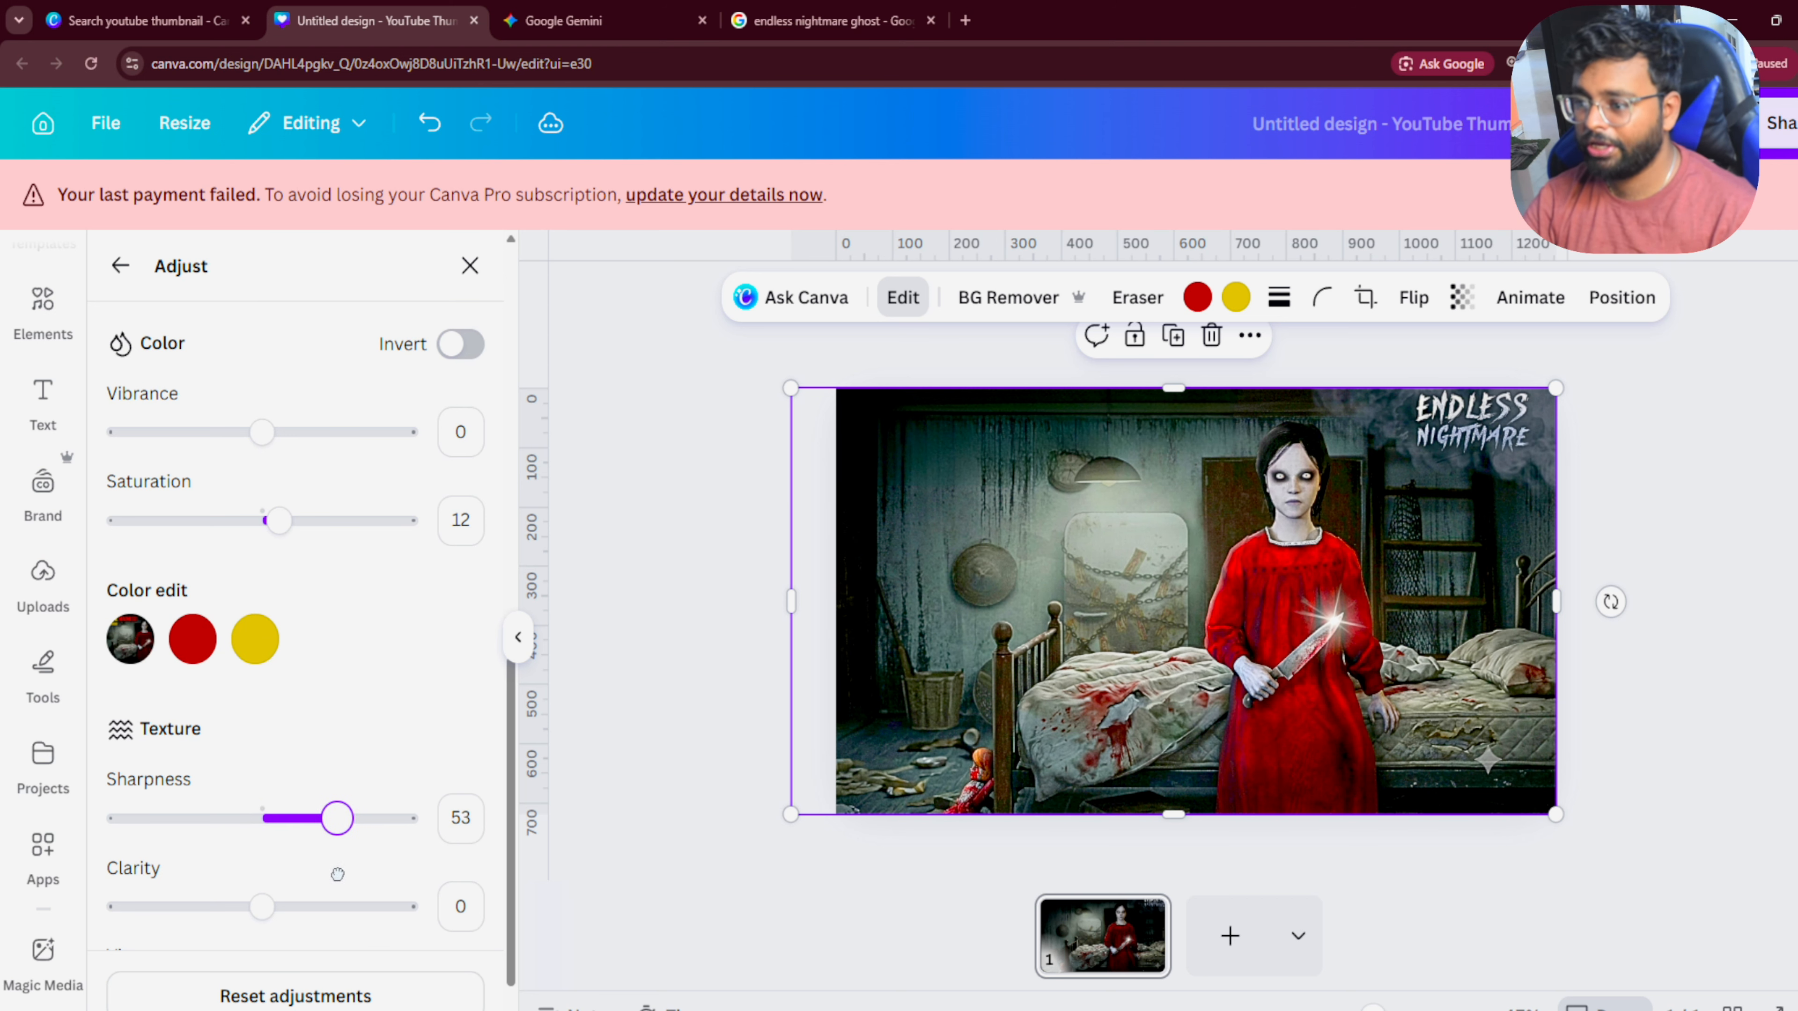
Step: Set the ghost image's sharpness to 45 and clarity to 13, and shift the image slightly right on the page
{"action": "scroll", "coordinate": [328, 878], "scroll_direction": "down", "scroll_amount": 1}
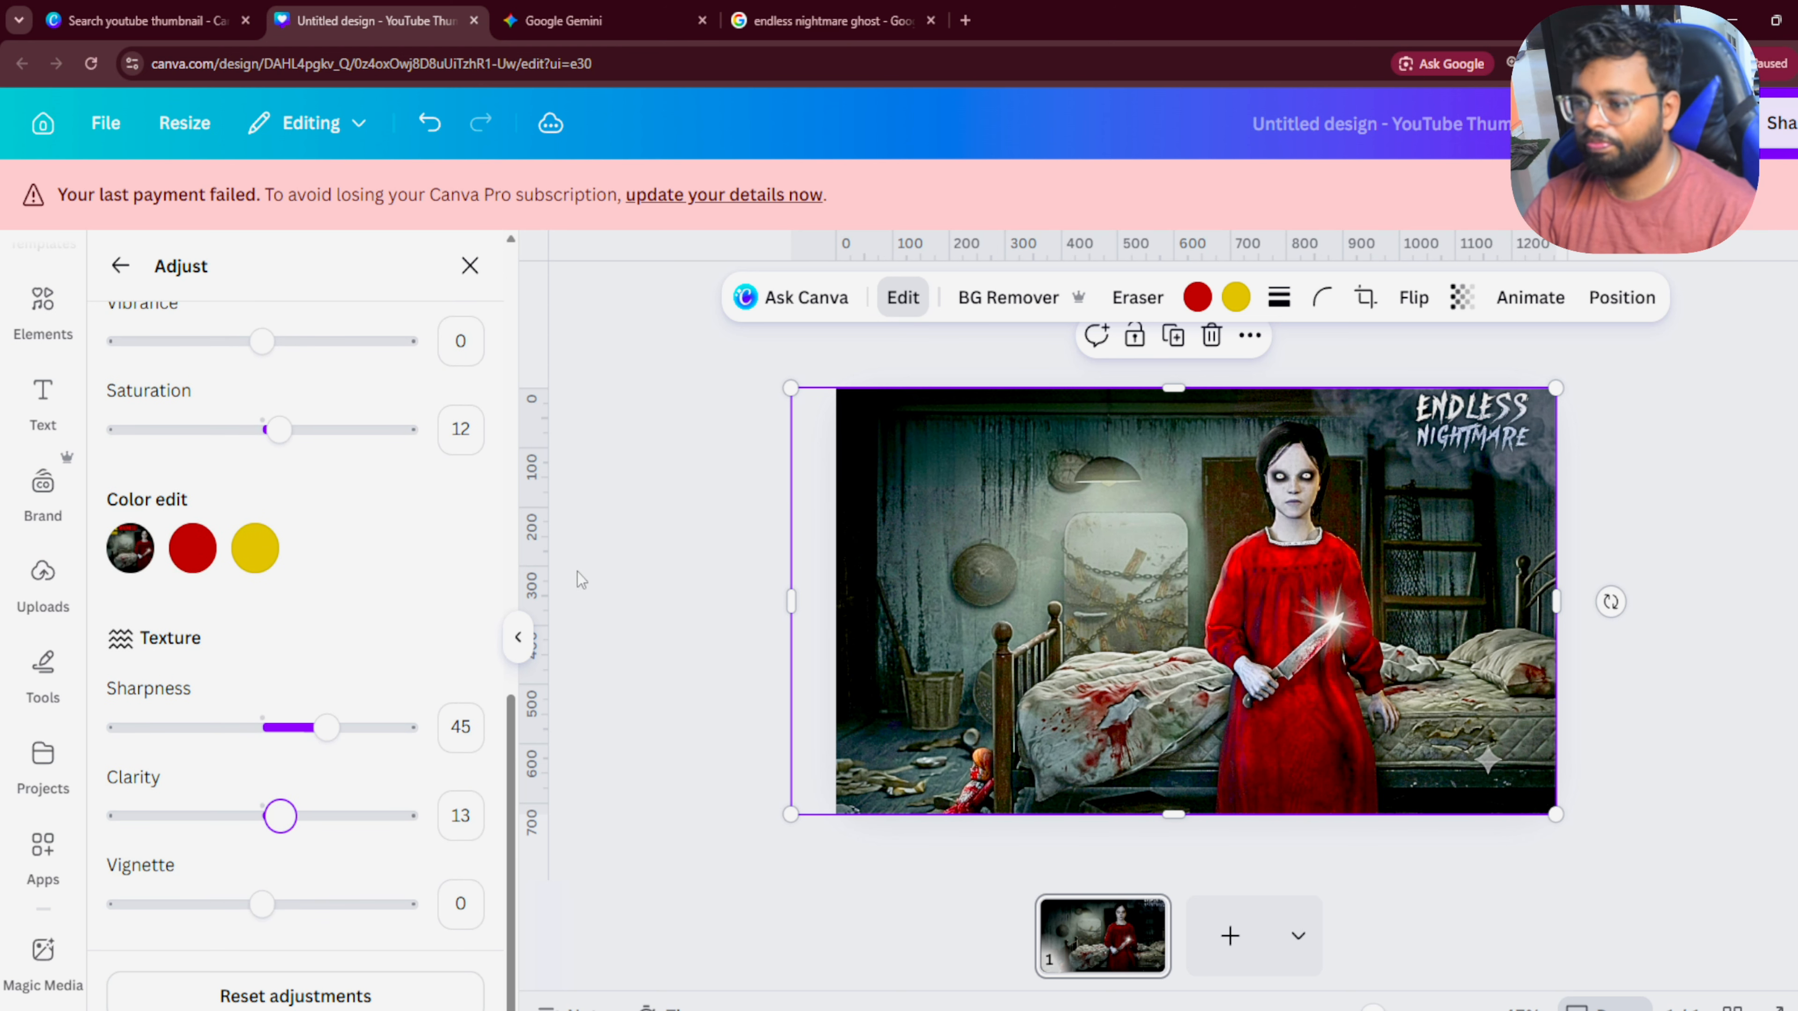
{"action": "left_click", "coordinate": [603, 524]}
{"action": "left_click", "coordinate": [1088, 546]}
{"action": "left_click", "coordinate": [1621, 550]}
{"action": "left_click_drag", "start_coordinate": [1423, 598], "coordinate": [1439, 592]}
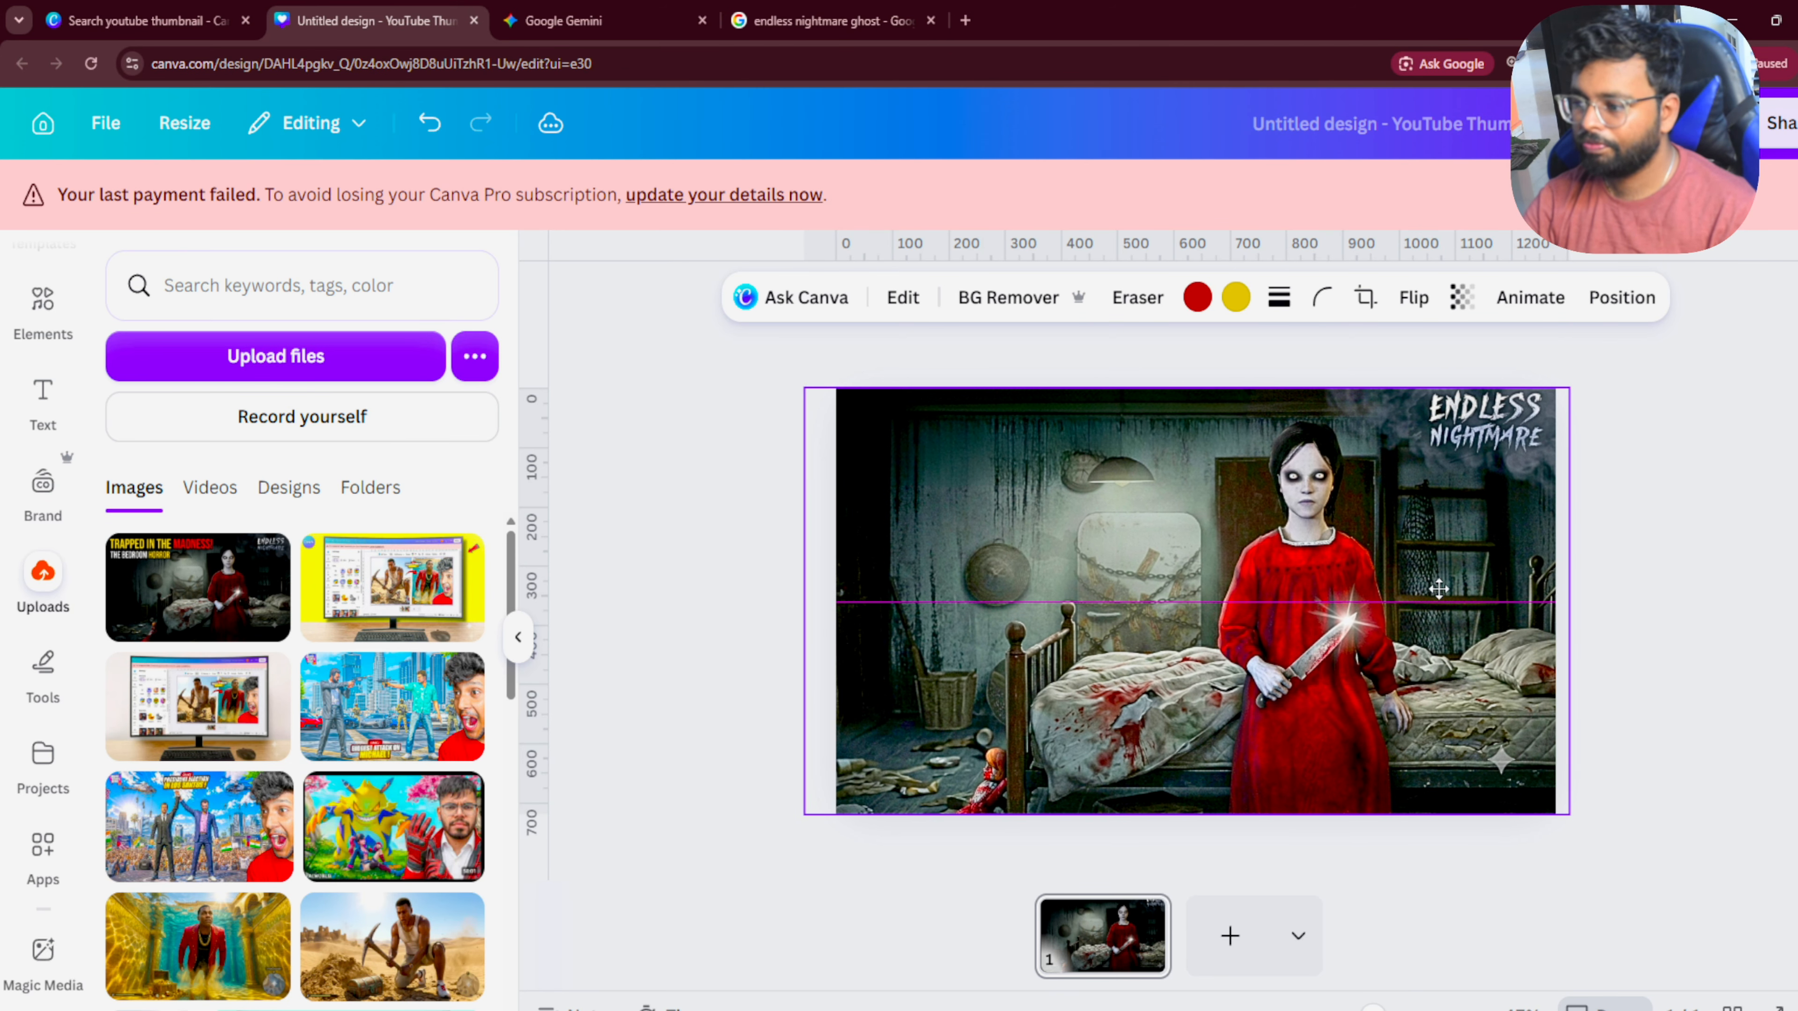
{"action": "left_click", "coordinate": [1622, 602]}
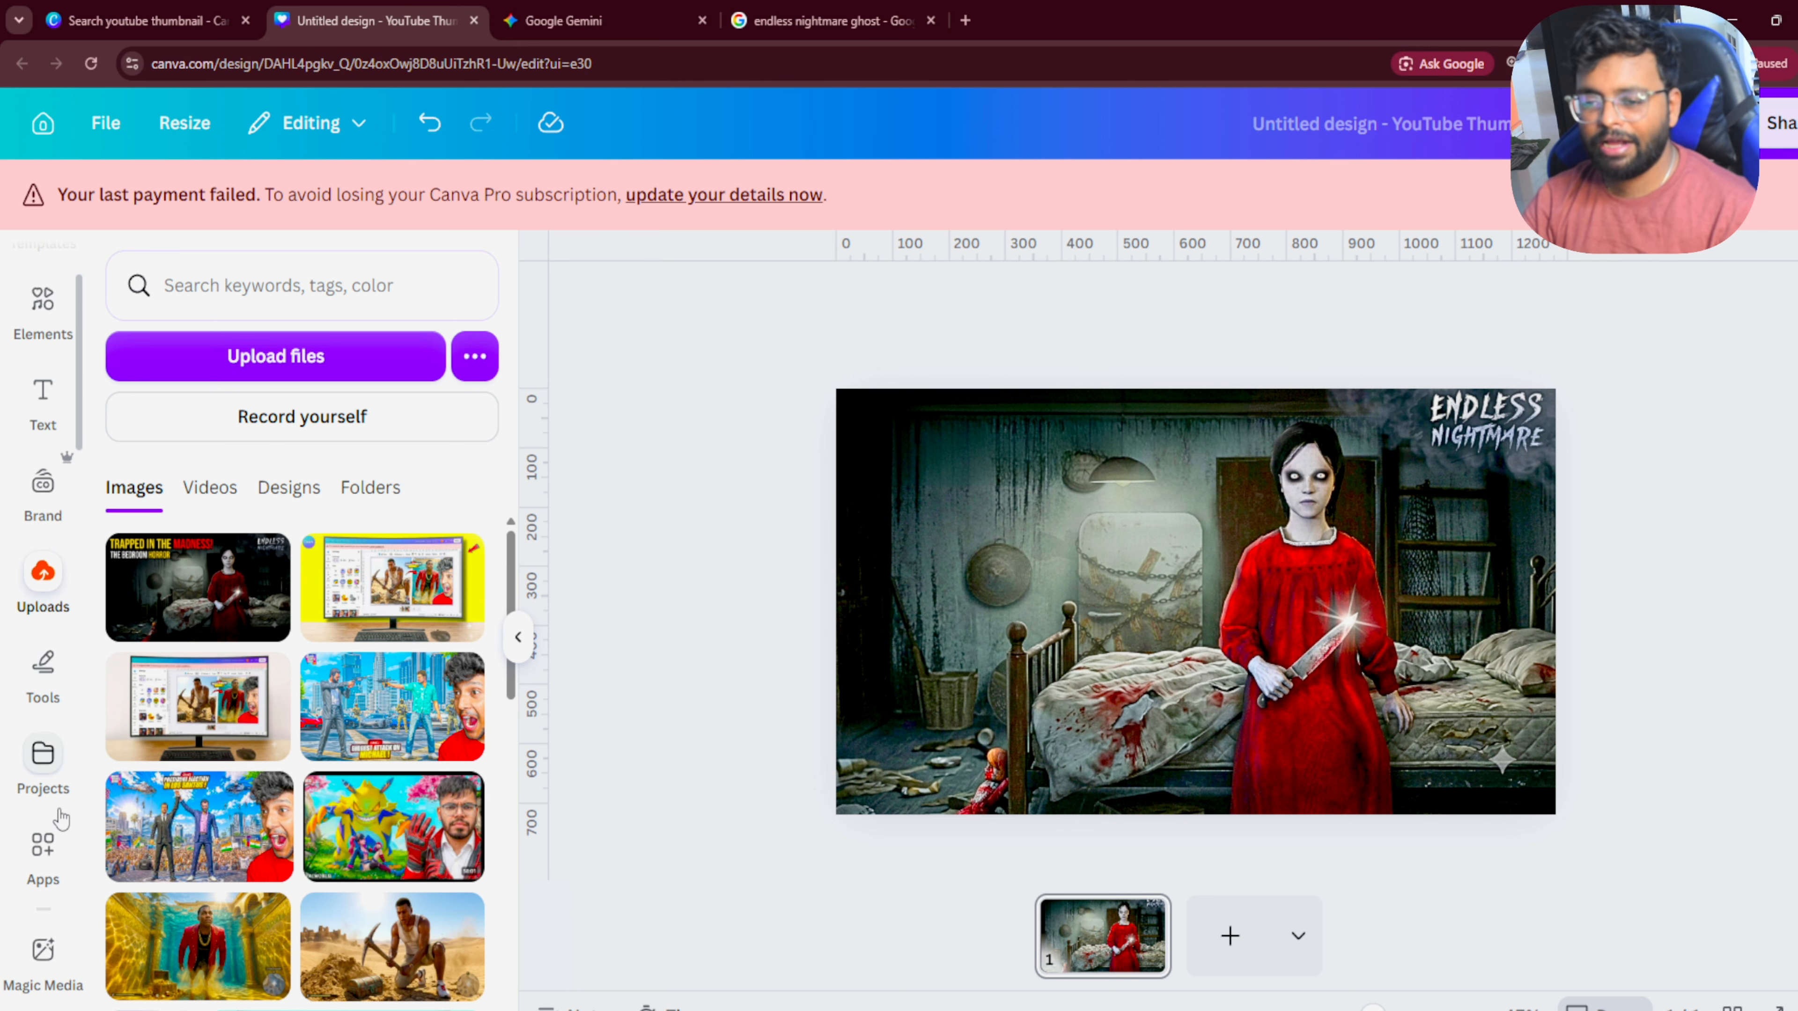
{"action": "scroll", "coordinate": [61, 820], "scroll_direction": "down", "scroll_amount": 3}
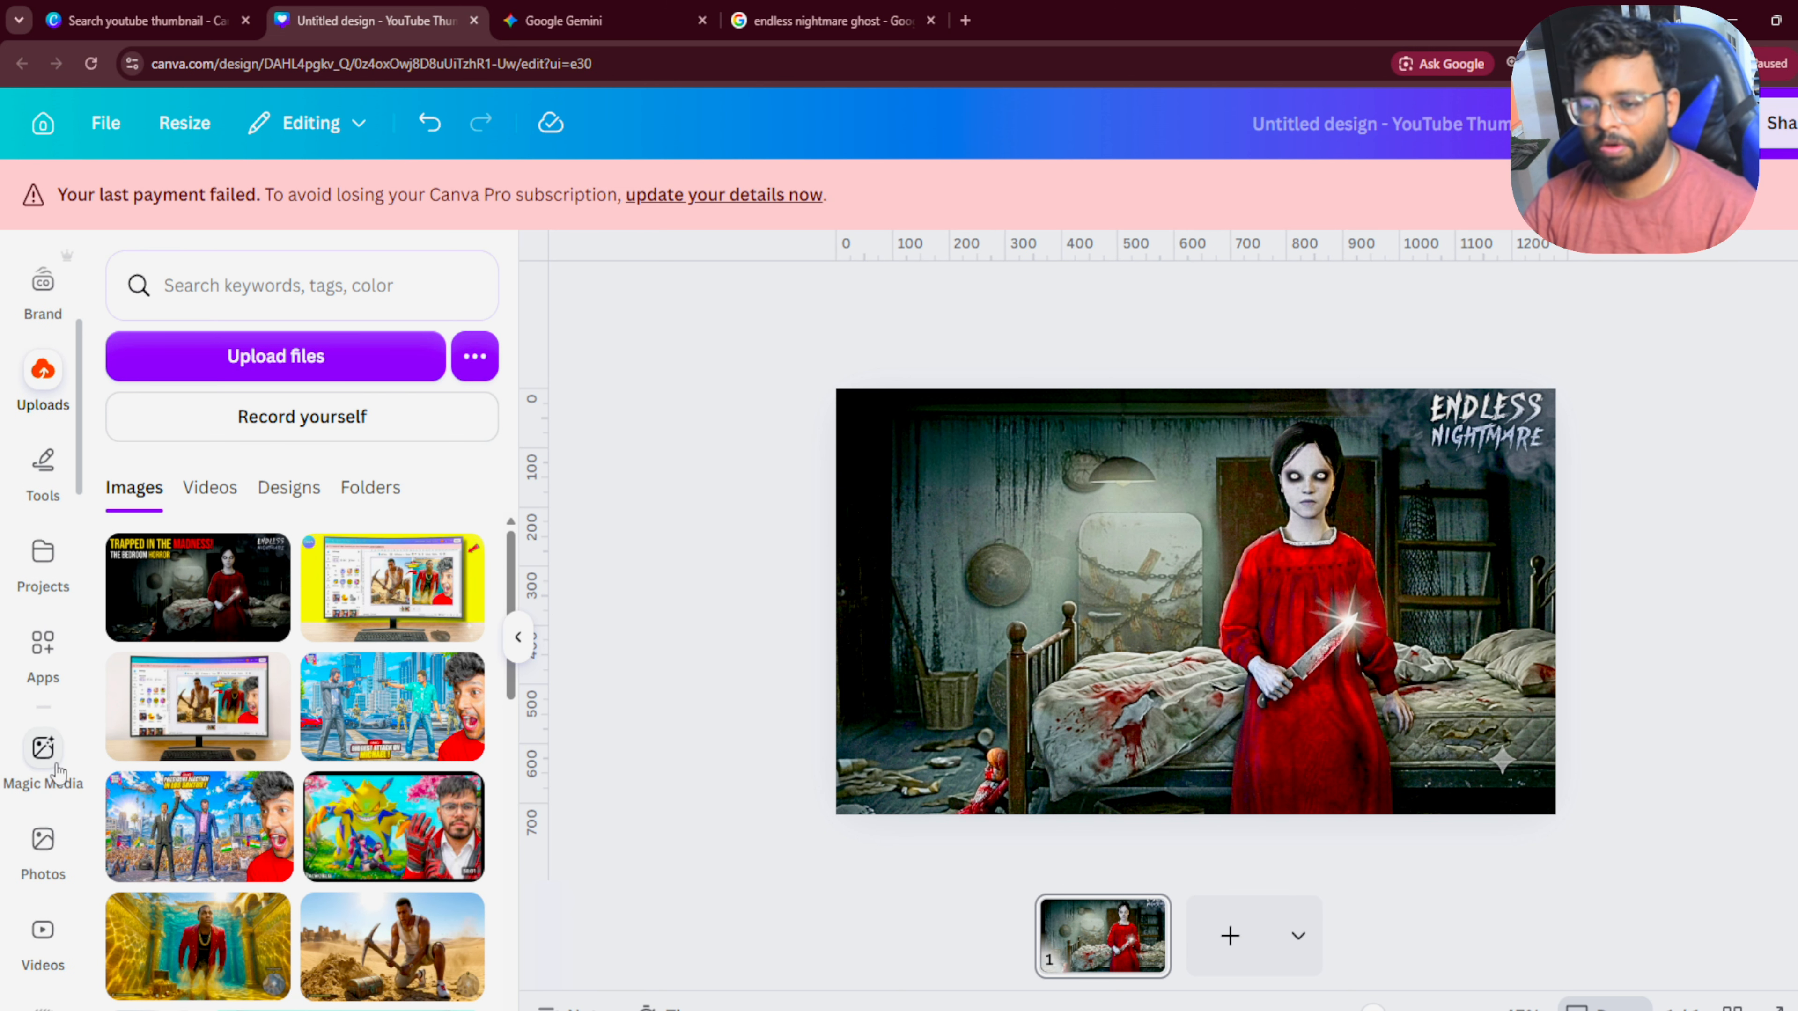
{"action": "scroll", "coordinate": [55, 778], "scroll_direction": "down", "scroll_amount": 6}
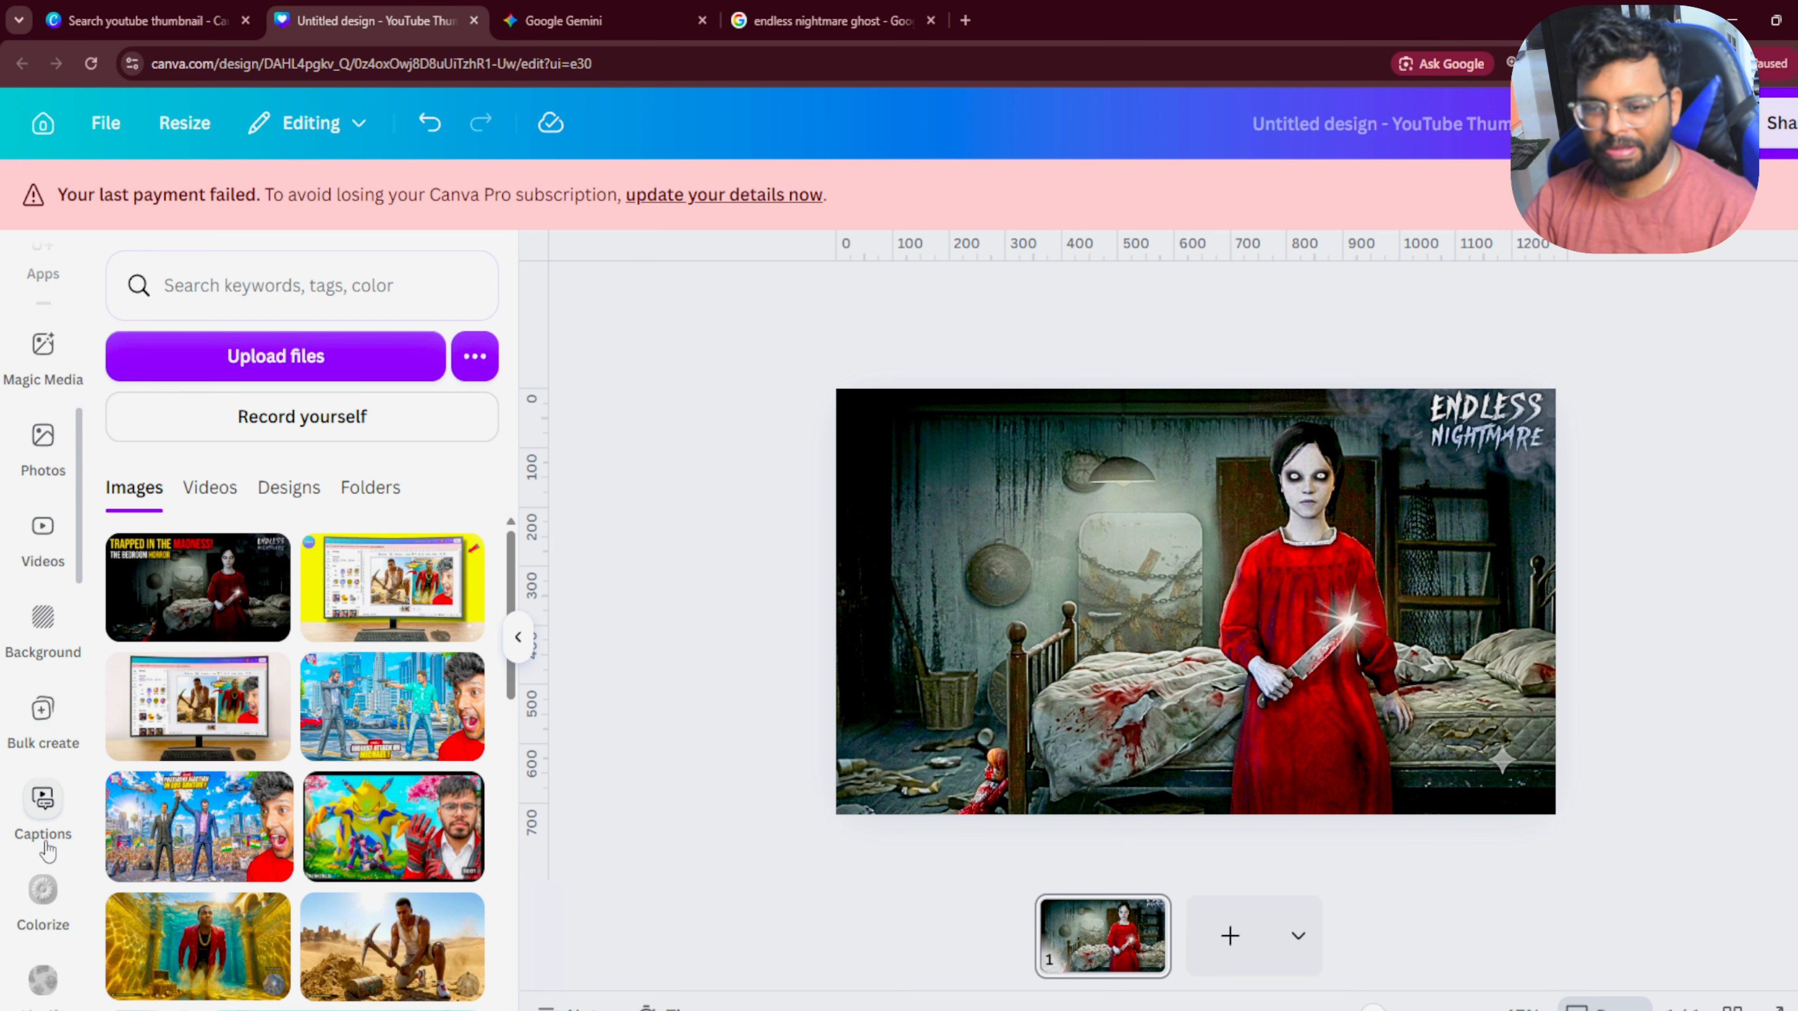
{"action": "scroll", "coordinate": [53, 924], "scroll_direction": "down", "scroll_amount": 10}
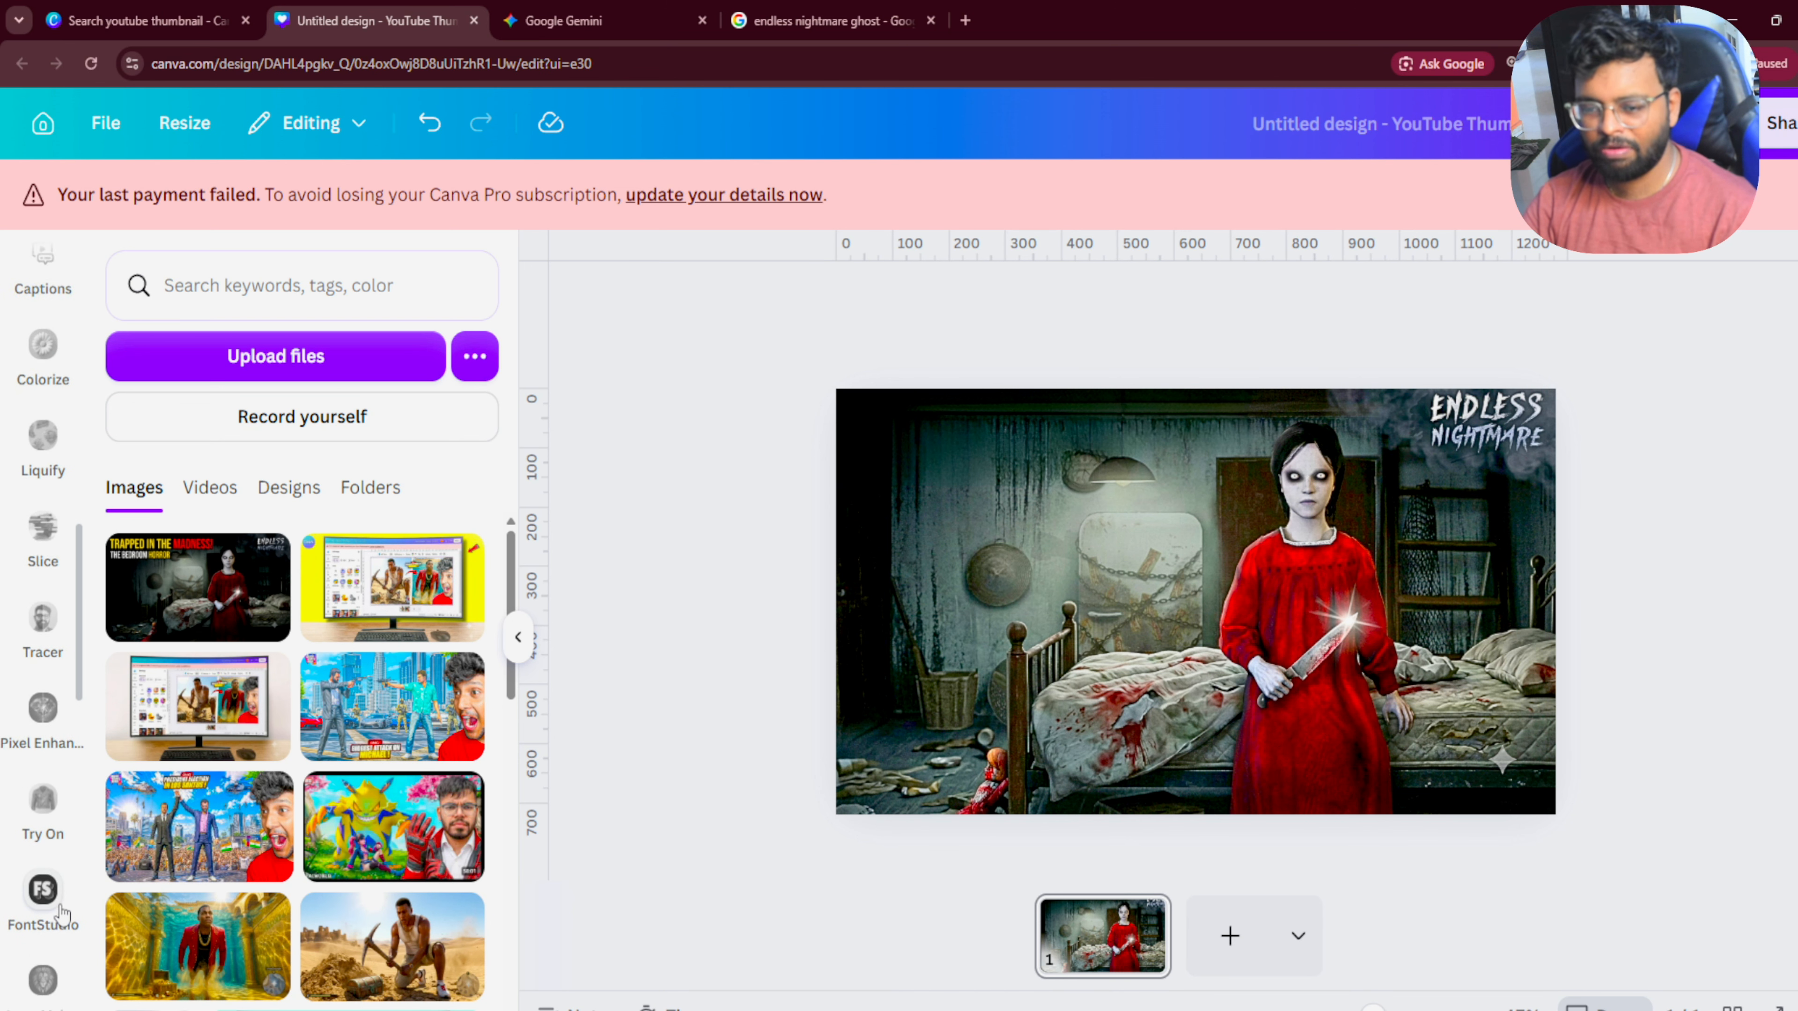
{"action": "scroll", "coordinate": [62, 914], "scroll_direction": "down", "scroll_amount": 6}
{"action": "scroll", "coordinate": [39, 857], "scroll_direction": "up", "scroll_amount": 8}
{"action": "scroll", "coordinate": [37, 856], "scroll_direction": "up", "scroll_amount": 14}
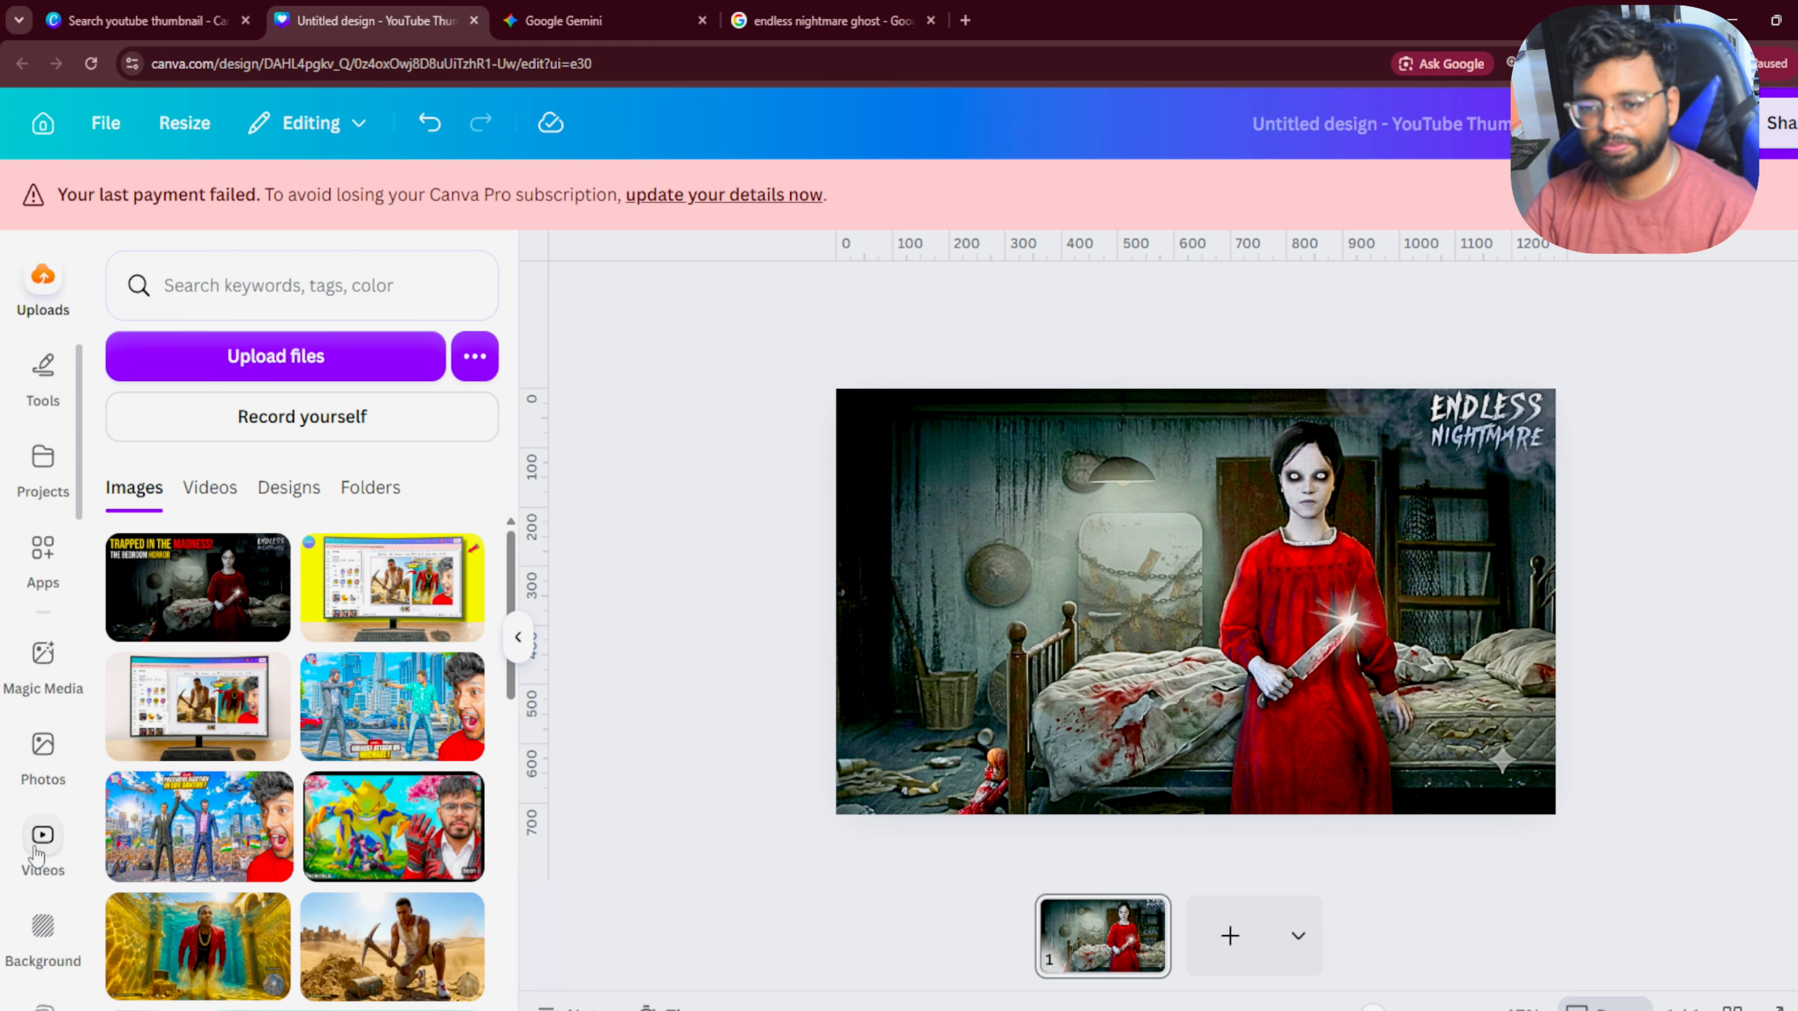
{"action": "scroll", "coordinate": [36, 842], "scroll_direction": "up", "scroll_amount": 1}
{"action": "left_click", "coordinate": [58, 566]}
{"action": "scroll", "coordinate": [240, 624], "scroll_direction": "down", "scroll_amount": 5}
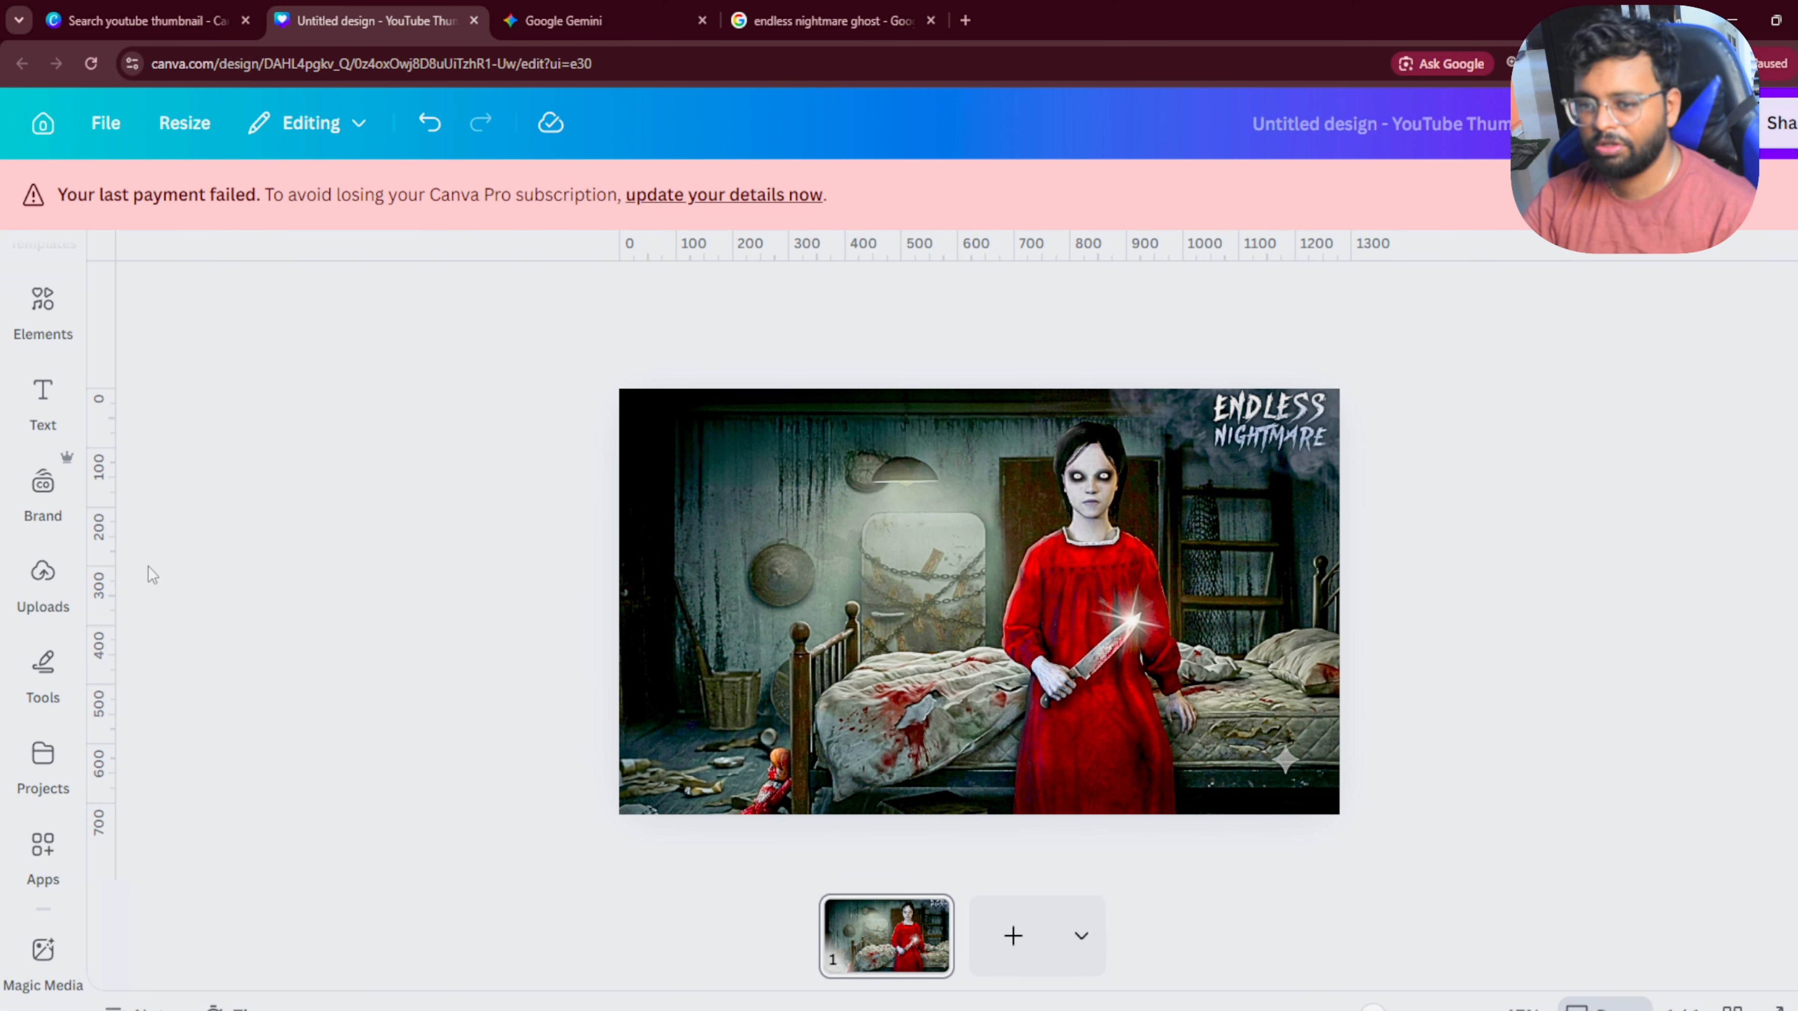
Step: Look through the uploaded images for a photo of a shocked man to use in the thumbnail
{"action": "left_click", "coordinate": [47, 602]}
{"action": "scroll", "coordinate": [62, 598], "scroll_direction": "down", "scroll_amount": 2}
{"action": "scroll", "coordinate": [261, 752], "scroll_direction": "down", "scroll_amount": 1}
{"action": "scroll", "coordinate": [260, 752], "scroll_direction": "down", "scroll_amount": 1}
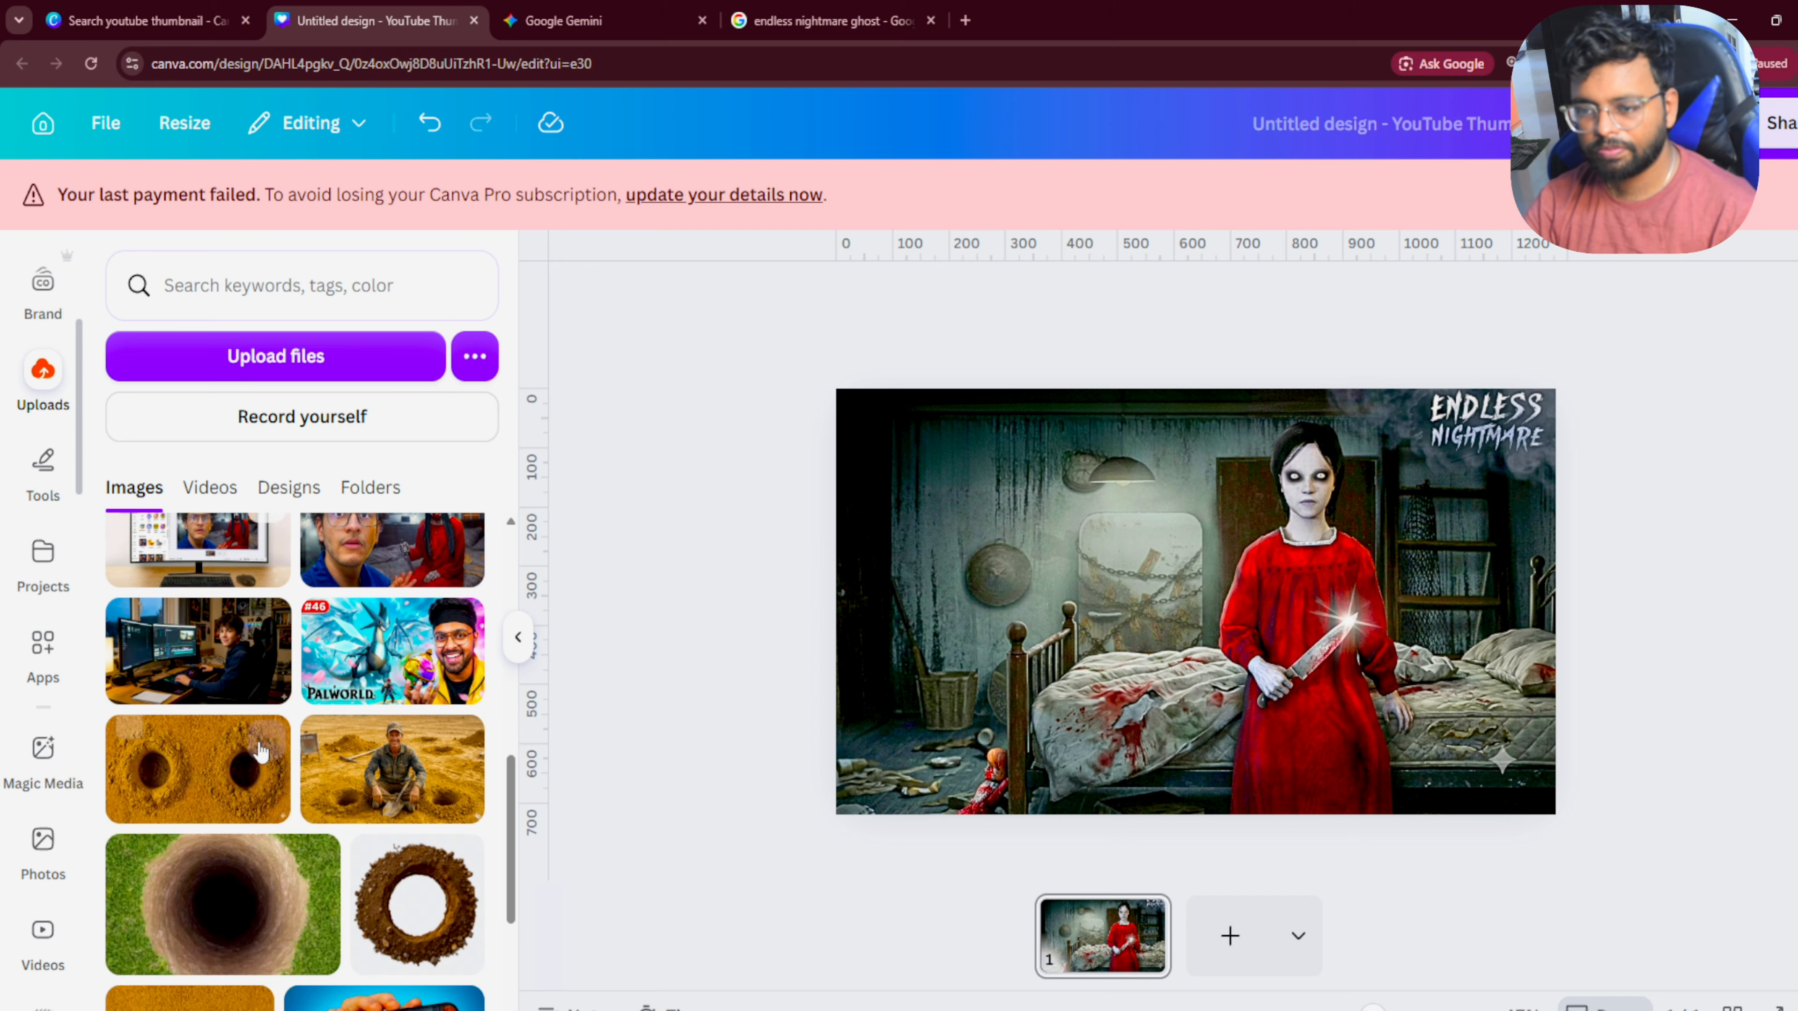
{"action": "scroll", "coordinate": [373, 691], "scroll_direction": "up", "scroll_amount": 1}
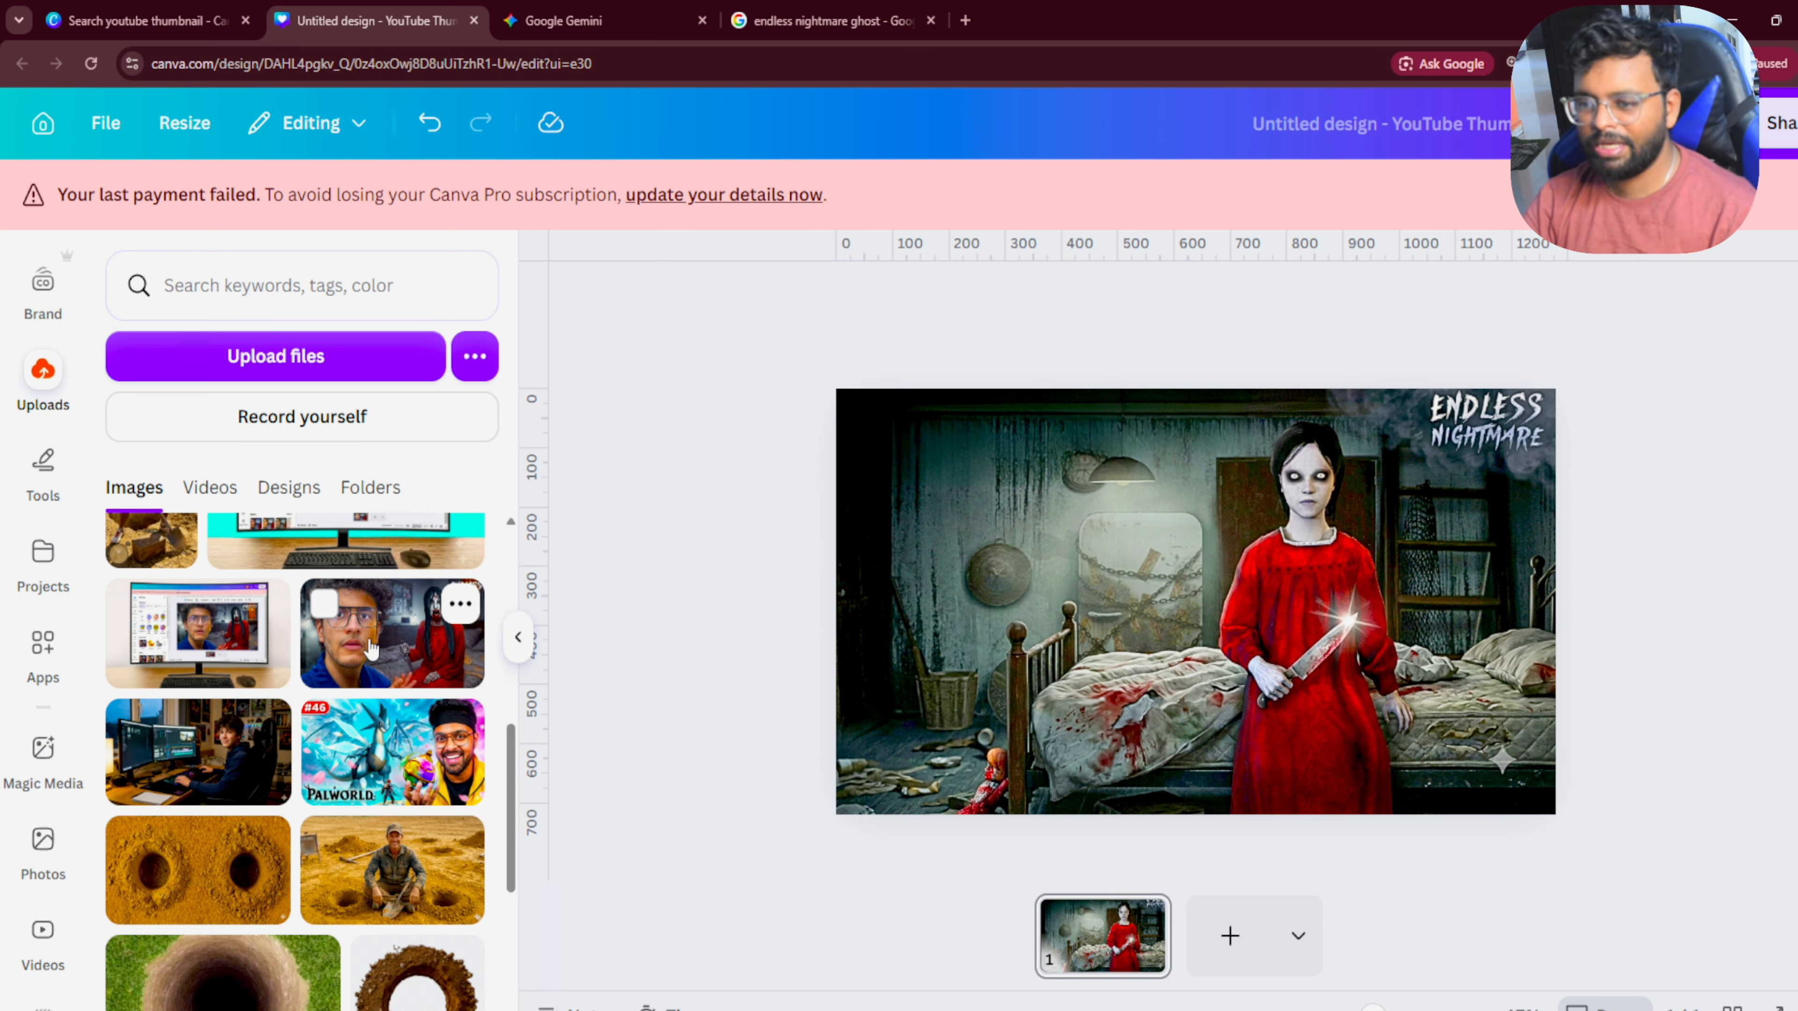
{"action": "scroll", "coordinate": [363, 648], "scroll_direction": "down", "scroll_amount": 10}
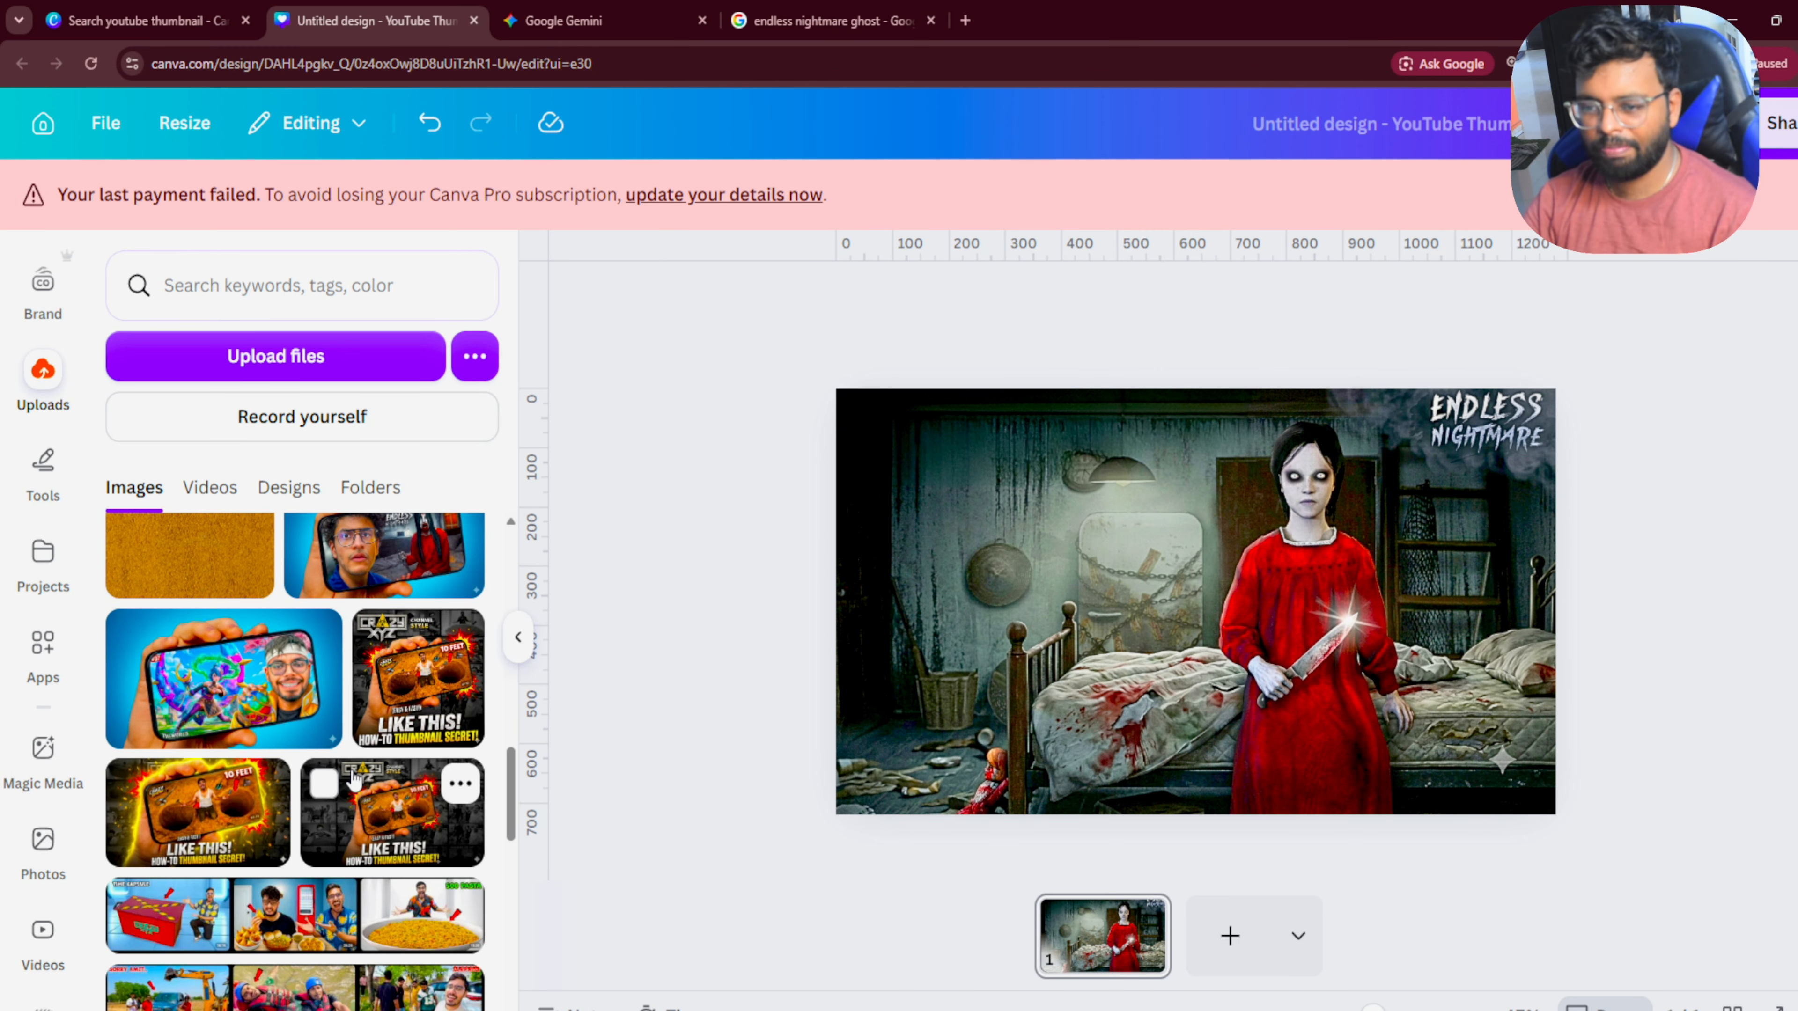
{"action": "scroll", "coordinate": [354, 779], "scroll_direction": "down", "scroll_amount": 15}
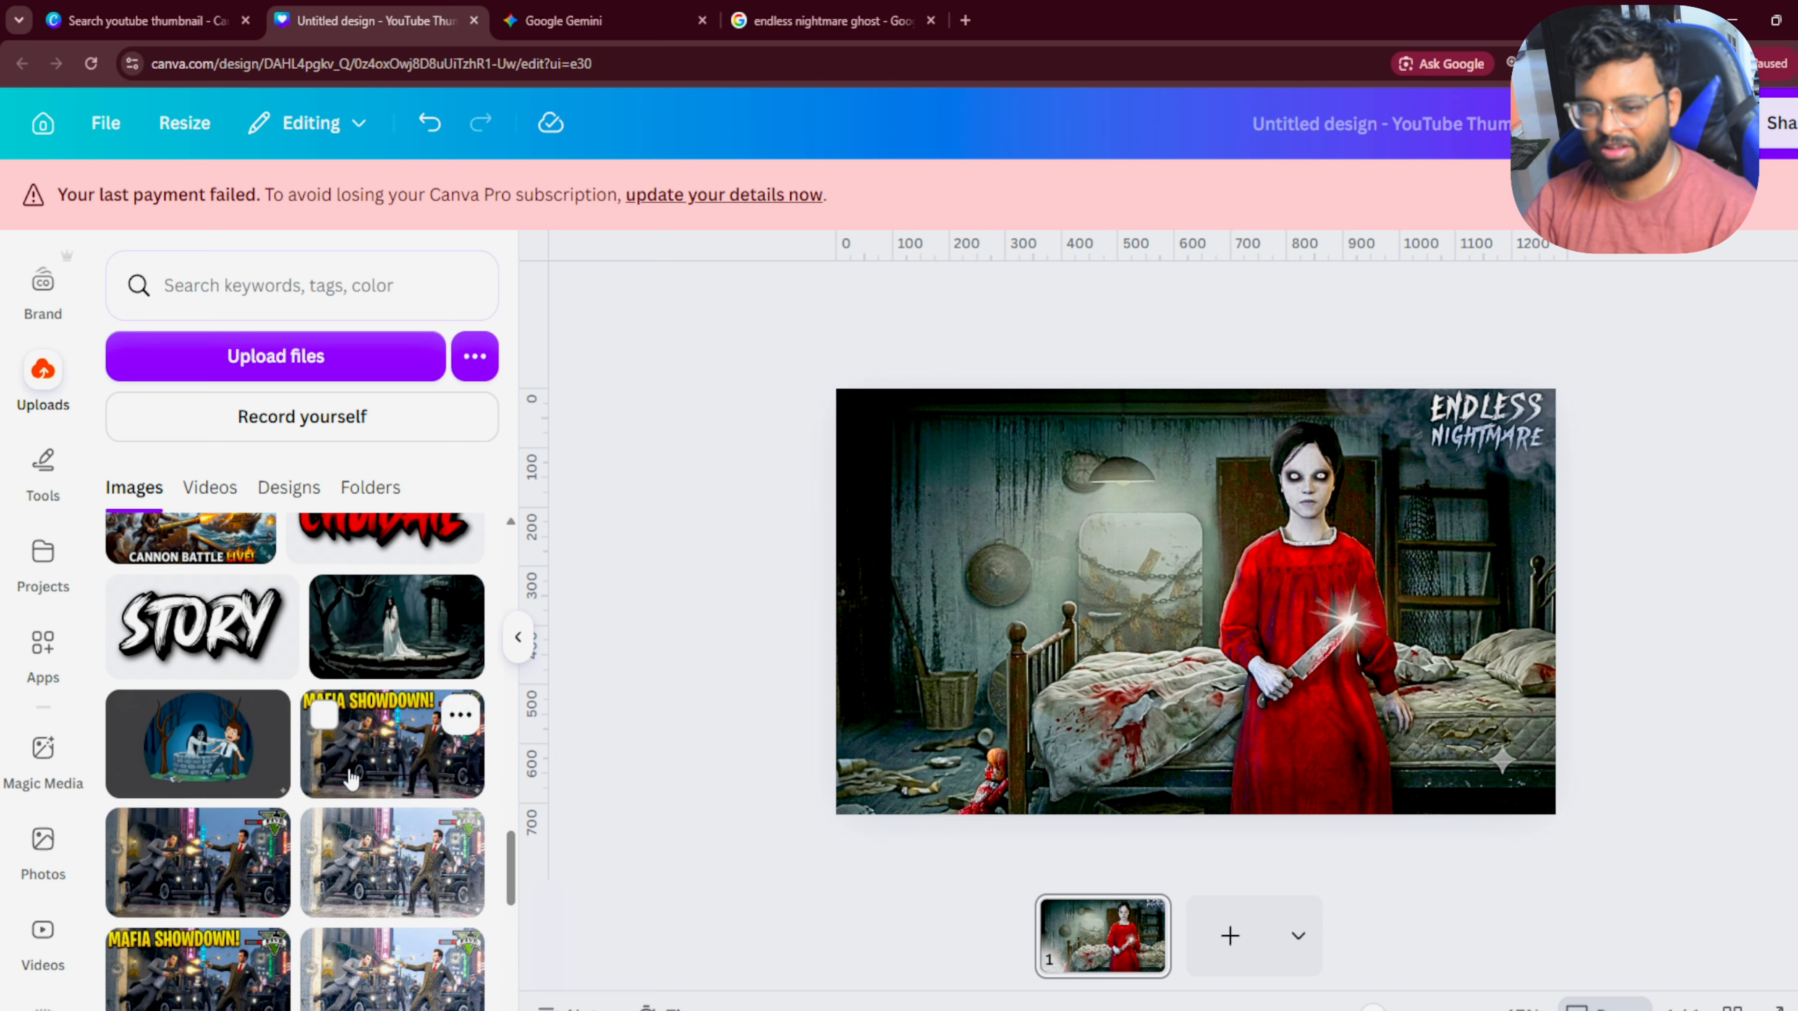
{"action": "scroll", "coordinate": [347, 786], "scroll_direction": "down", "scroll_amount": 15}
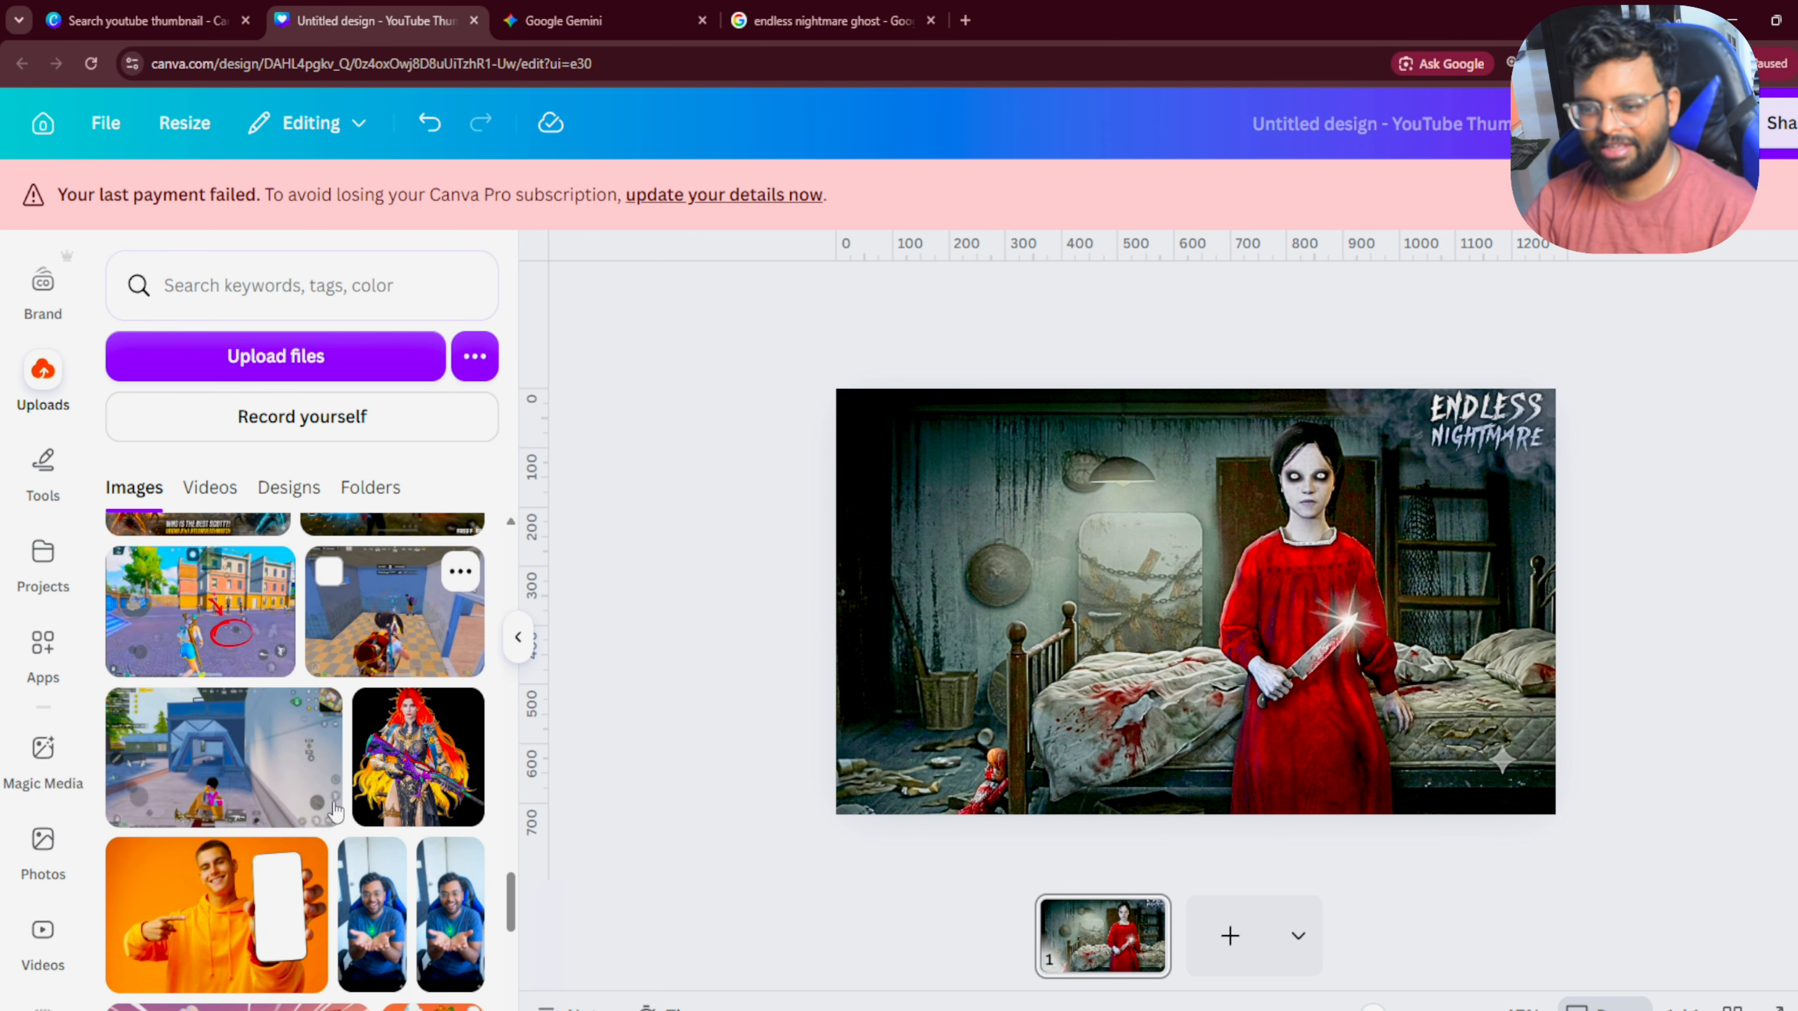
{"action": "scroll", "coordinate": [336, 809], "scroll_direction": "down", "scroll_amount": 10}
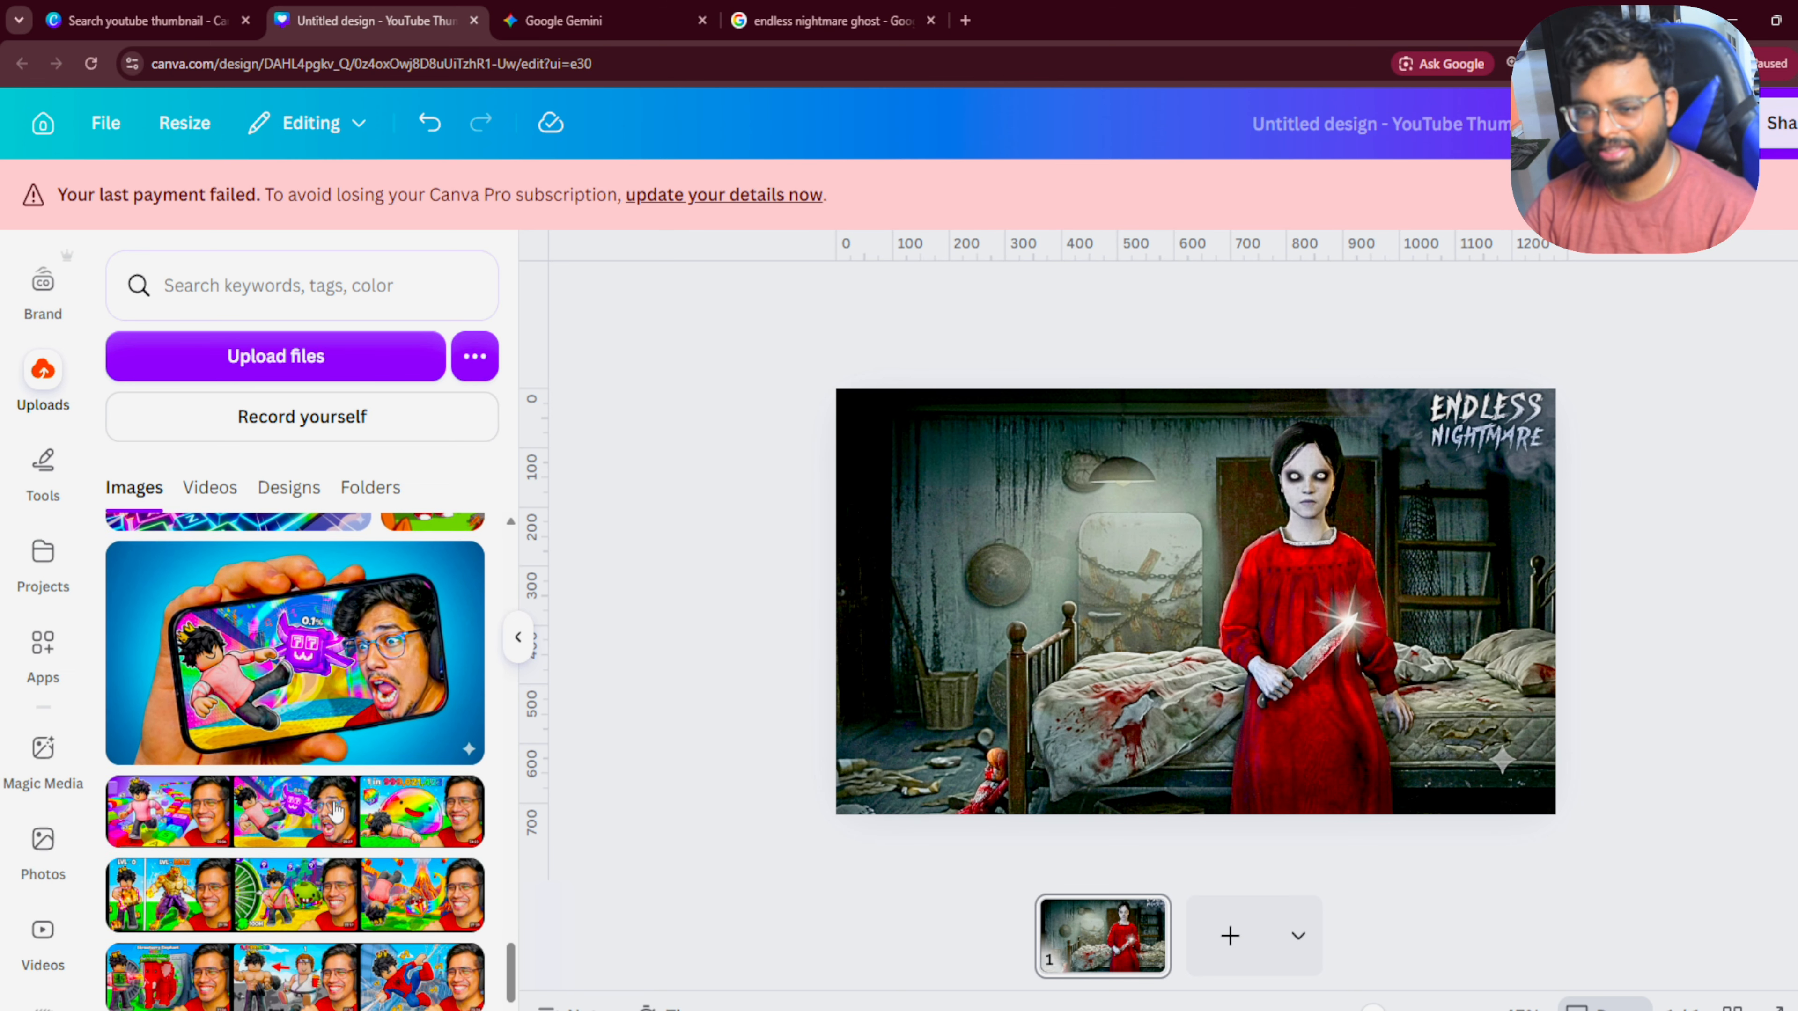
{"action": "scroll", "coordinate": [335, 809], "scroll_direction": "down", "scroll_amount": 10}
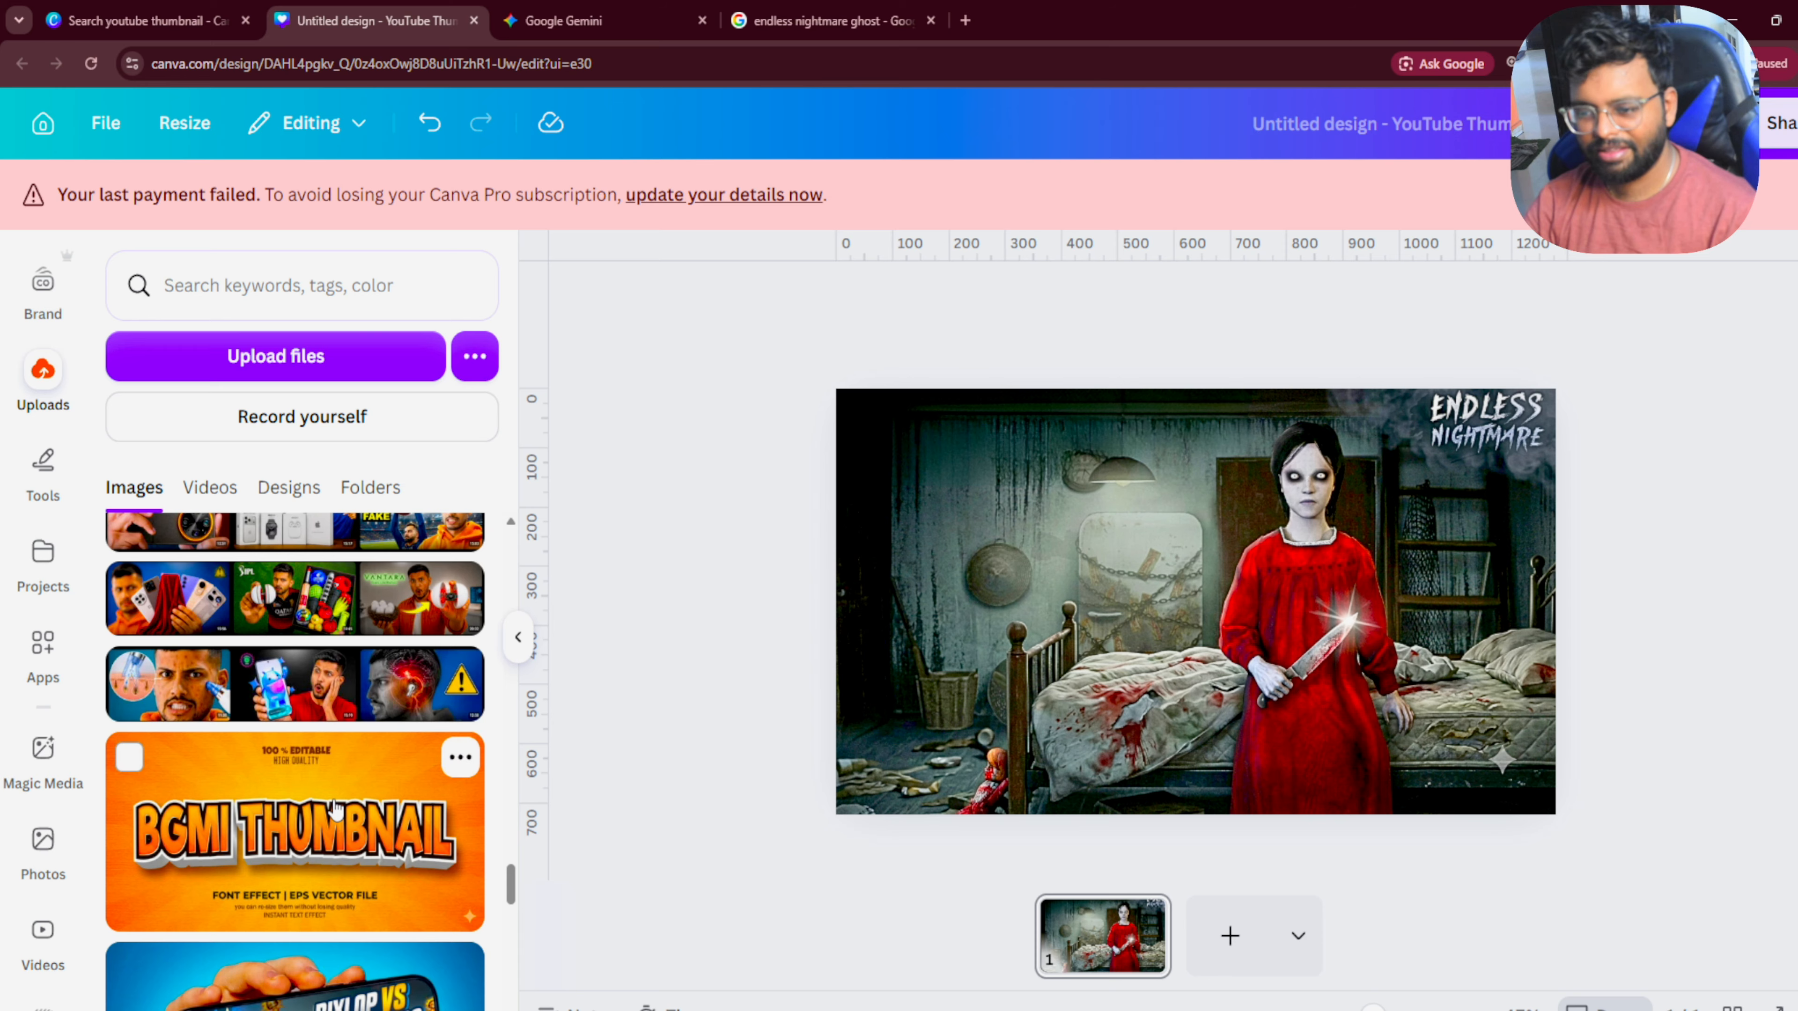
{"action": "scroll", "coordinate": [336, 810], "scroll_direction": "down", "scroll_amount": 10}
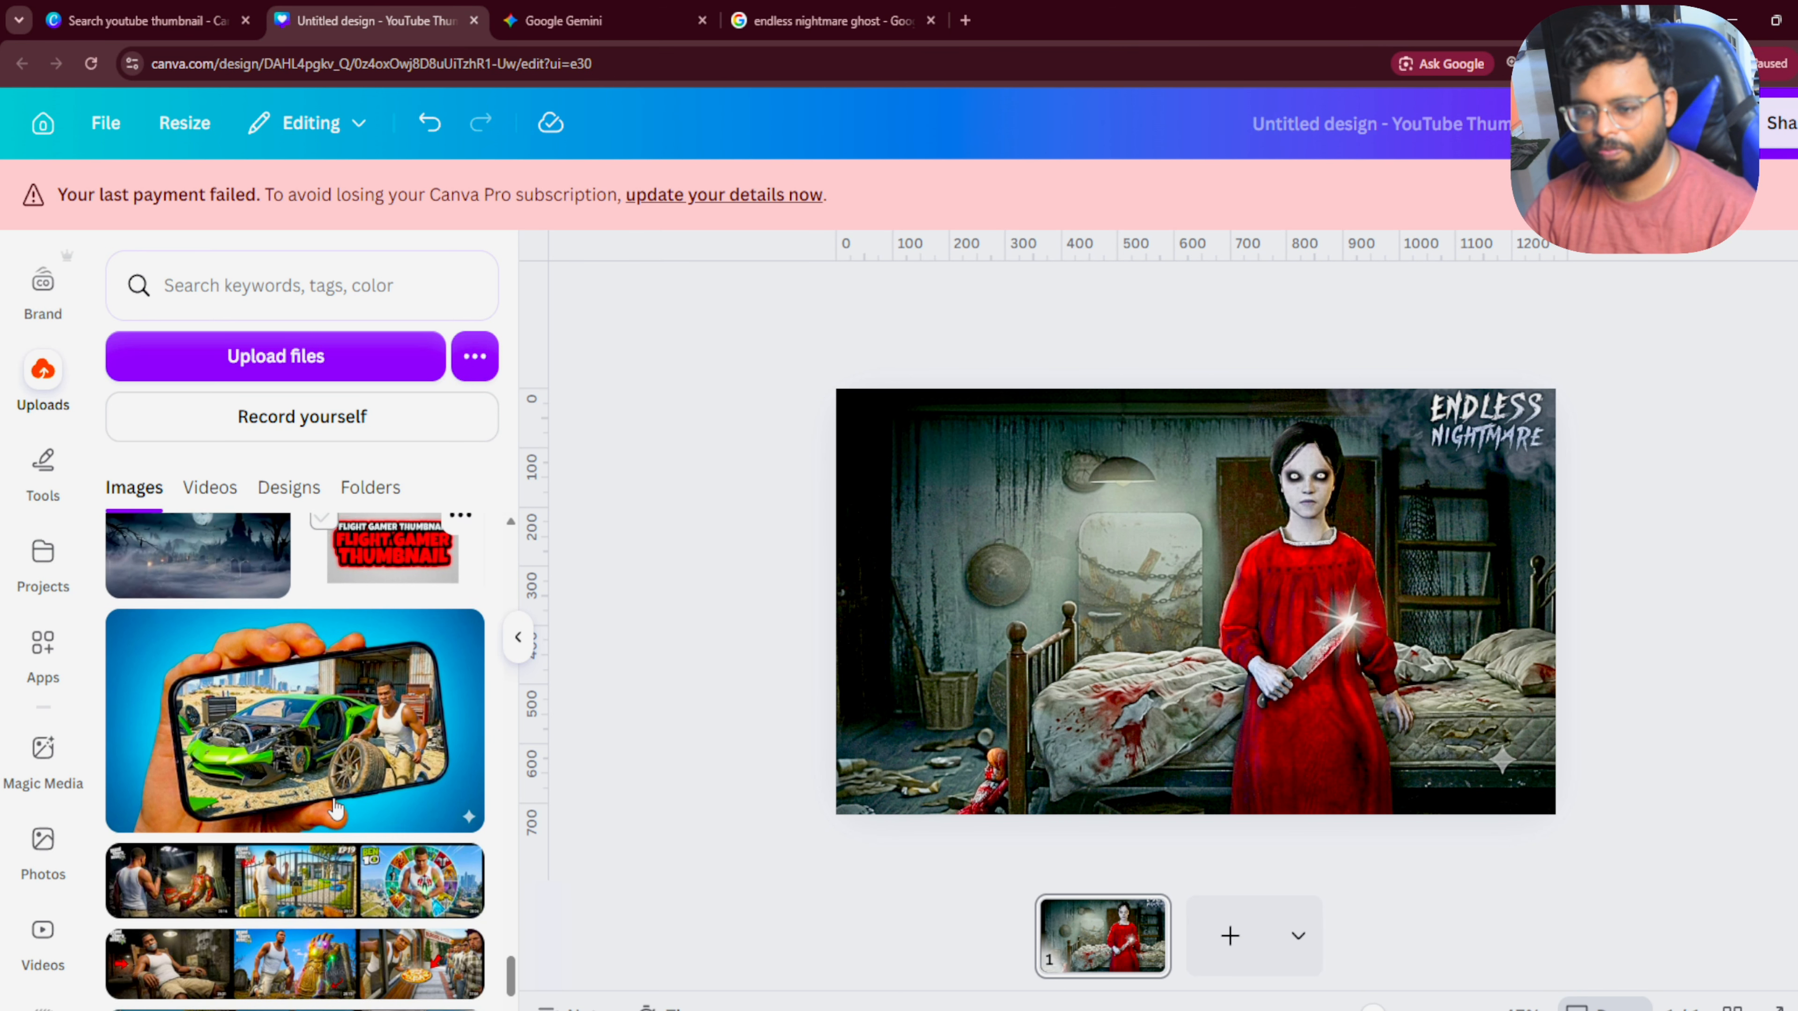
{"action": "scroll", "coordinate": [333, 810], "scroll_direction": "down", "scroll_amount": 10}
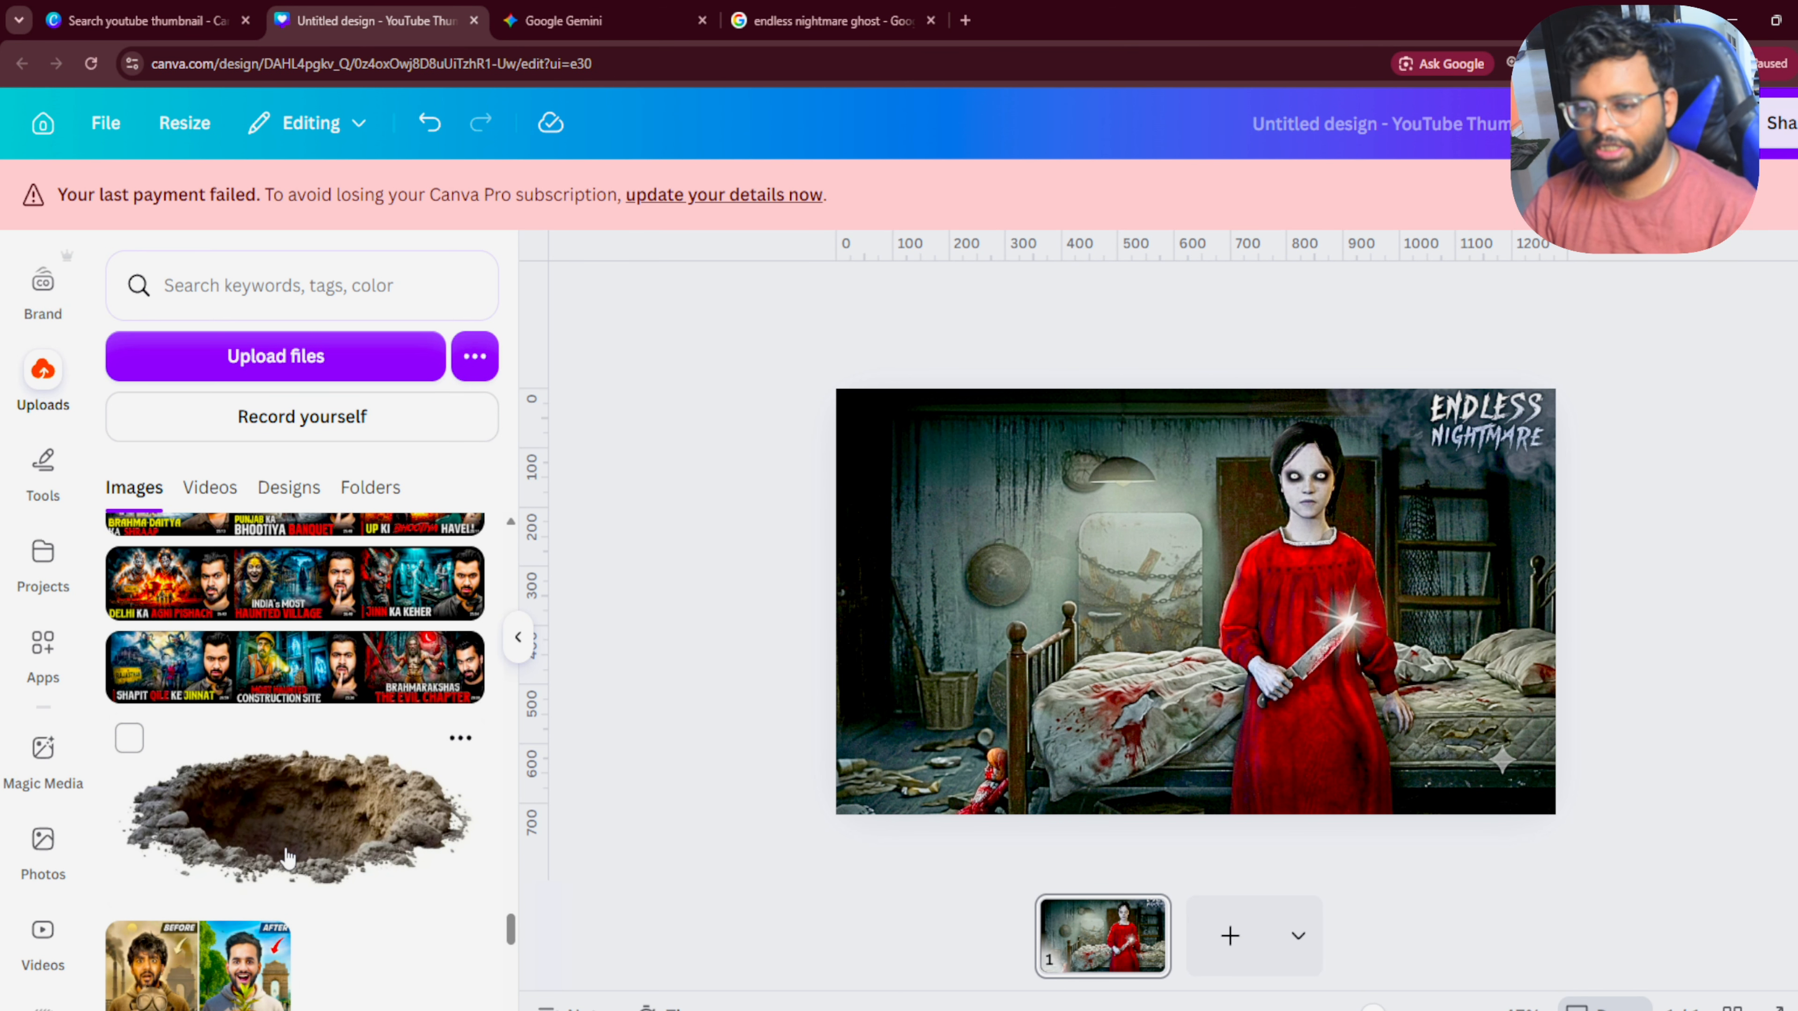
{"action": "scroll", "coordinate": [289, 862], "scroll_direction": "down", "scroll_amount": 10}
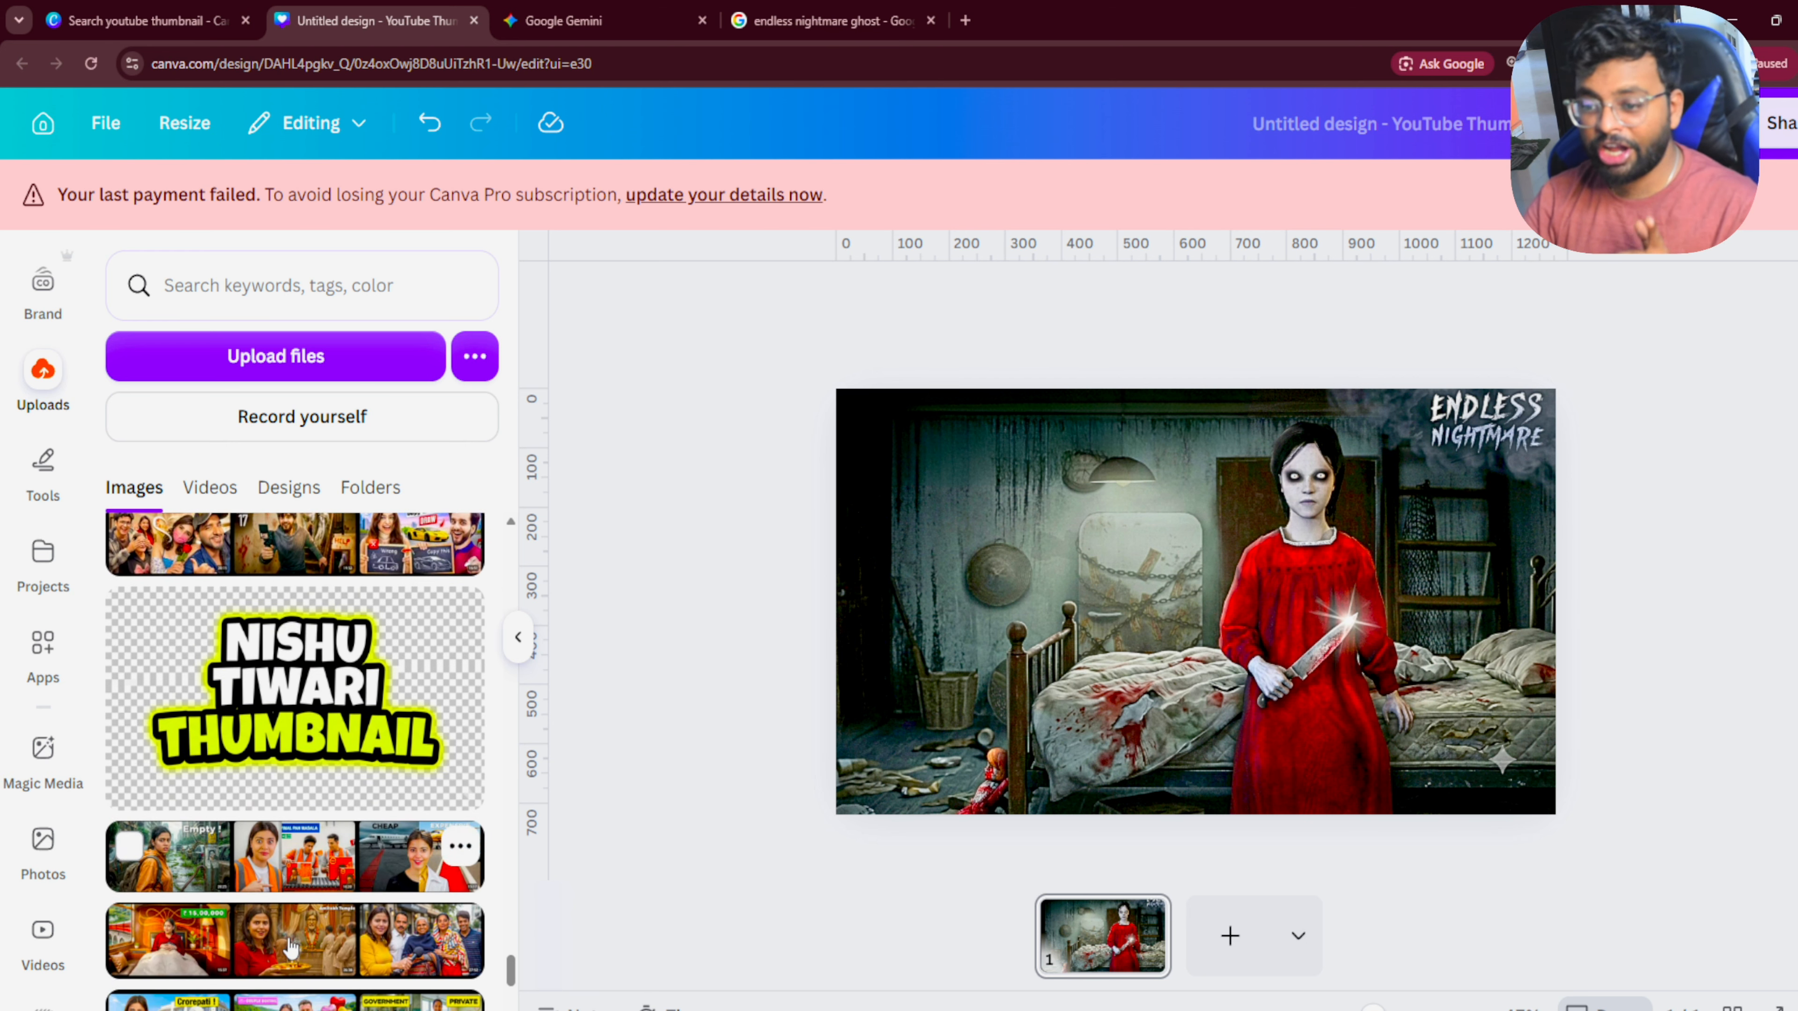
{"action": "scroll", "coordinate": [291, 949], "scroll_direction": "down", "scroll_amount": 10}
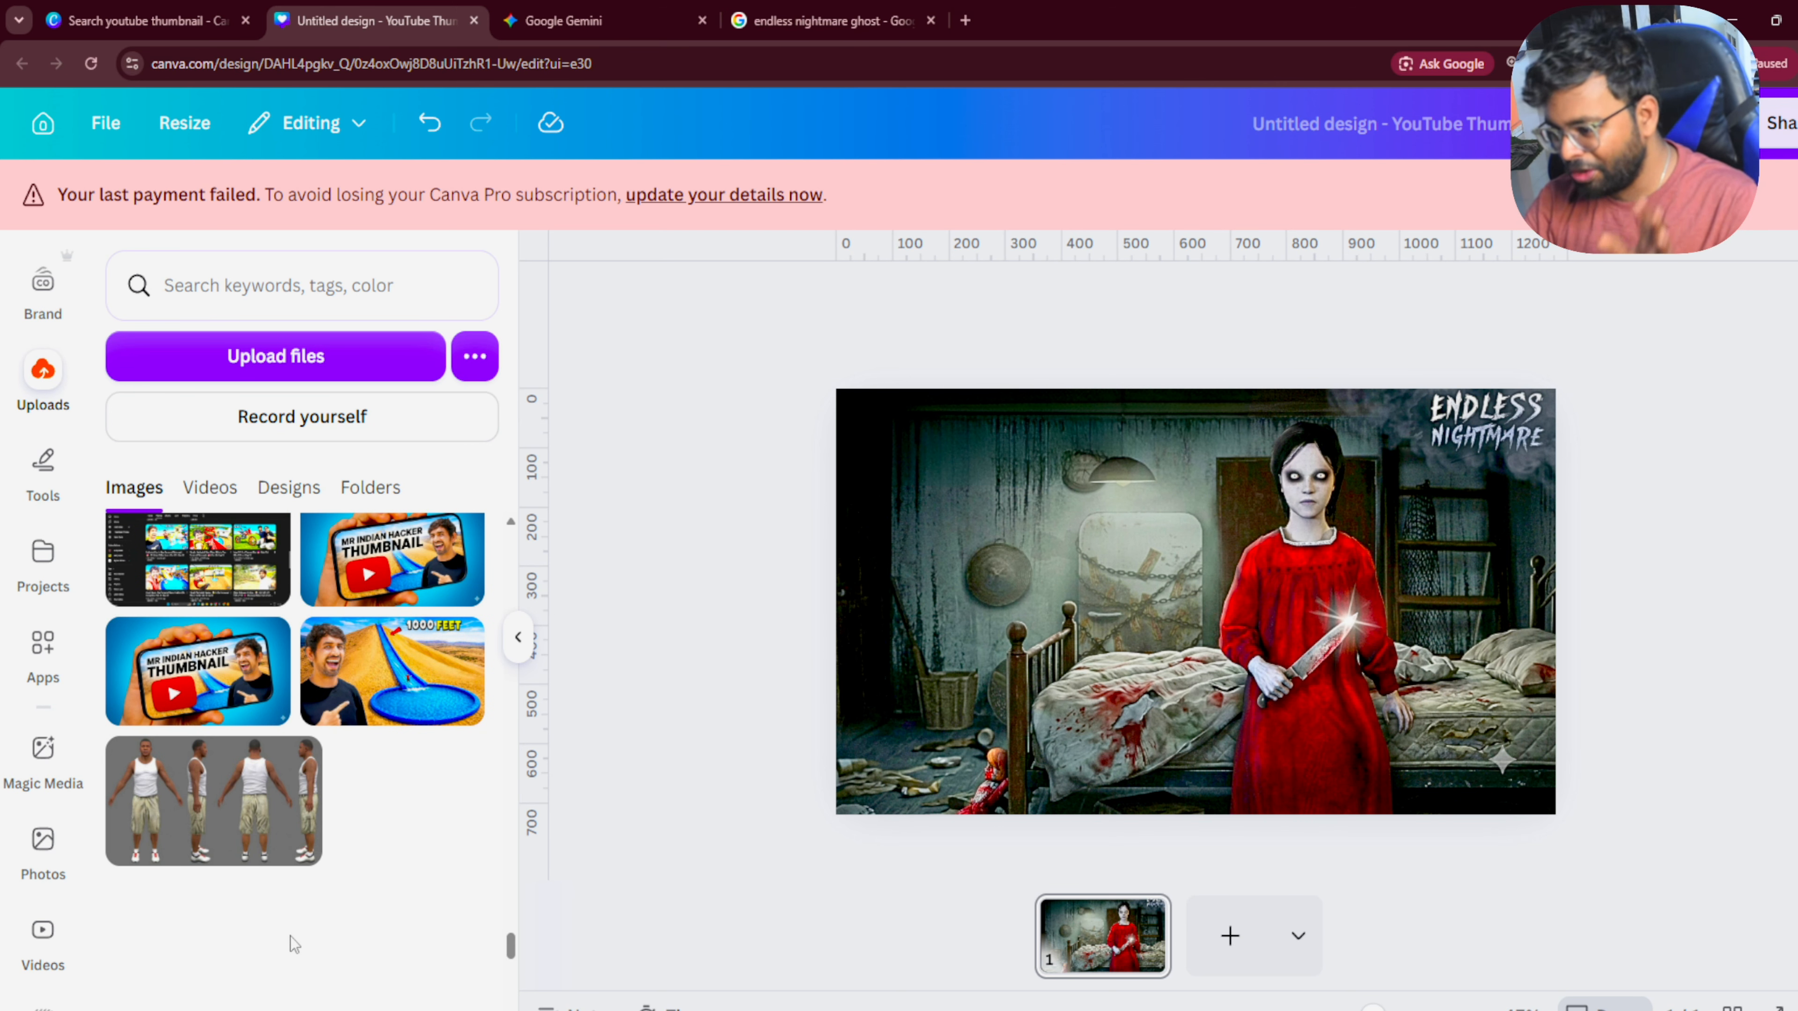
{"action": "scroll", "coordinate": [291, 957], "scroll_direction": "down", "scroll_amount": 10}
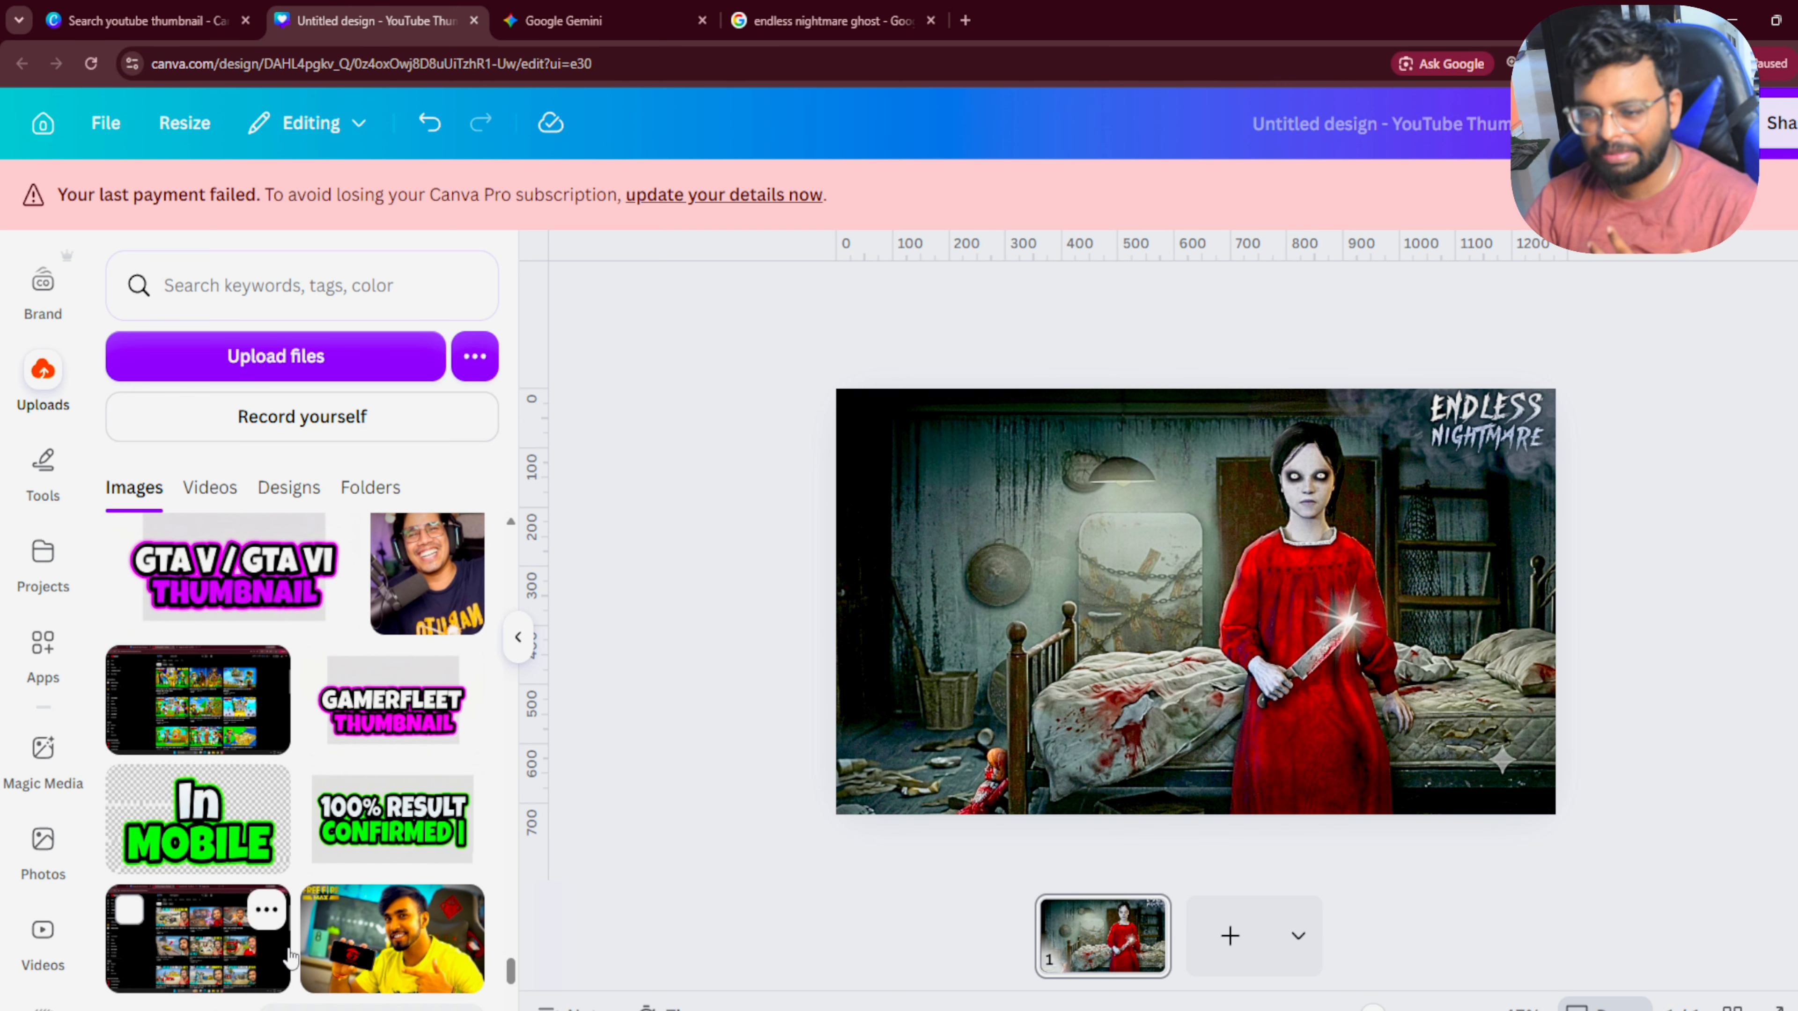
{"action": "scroll", "coordinate": [293, 949], "scroll_direction": "down", "scroll_amount": 10}
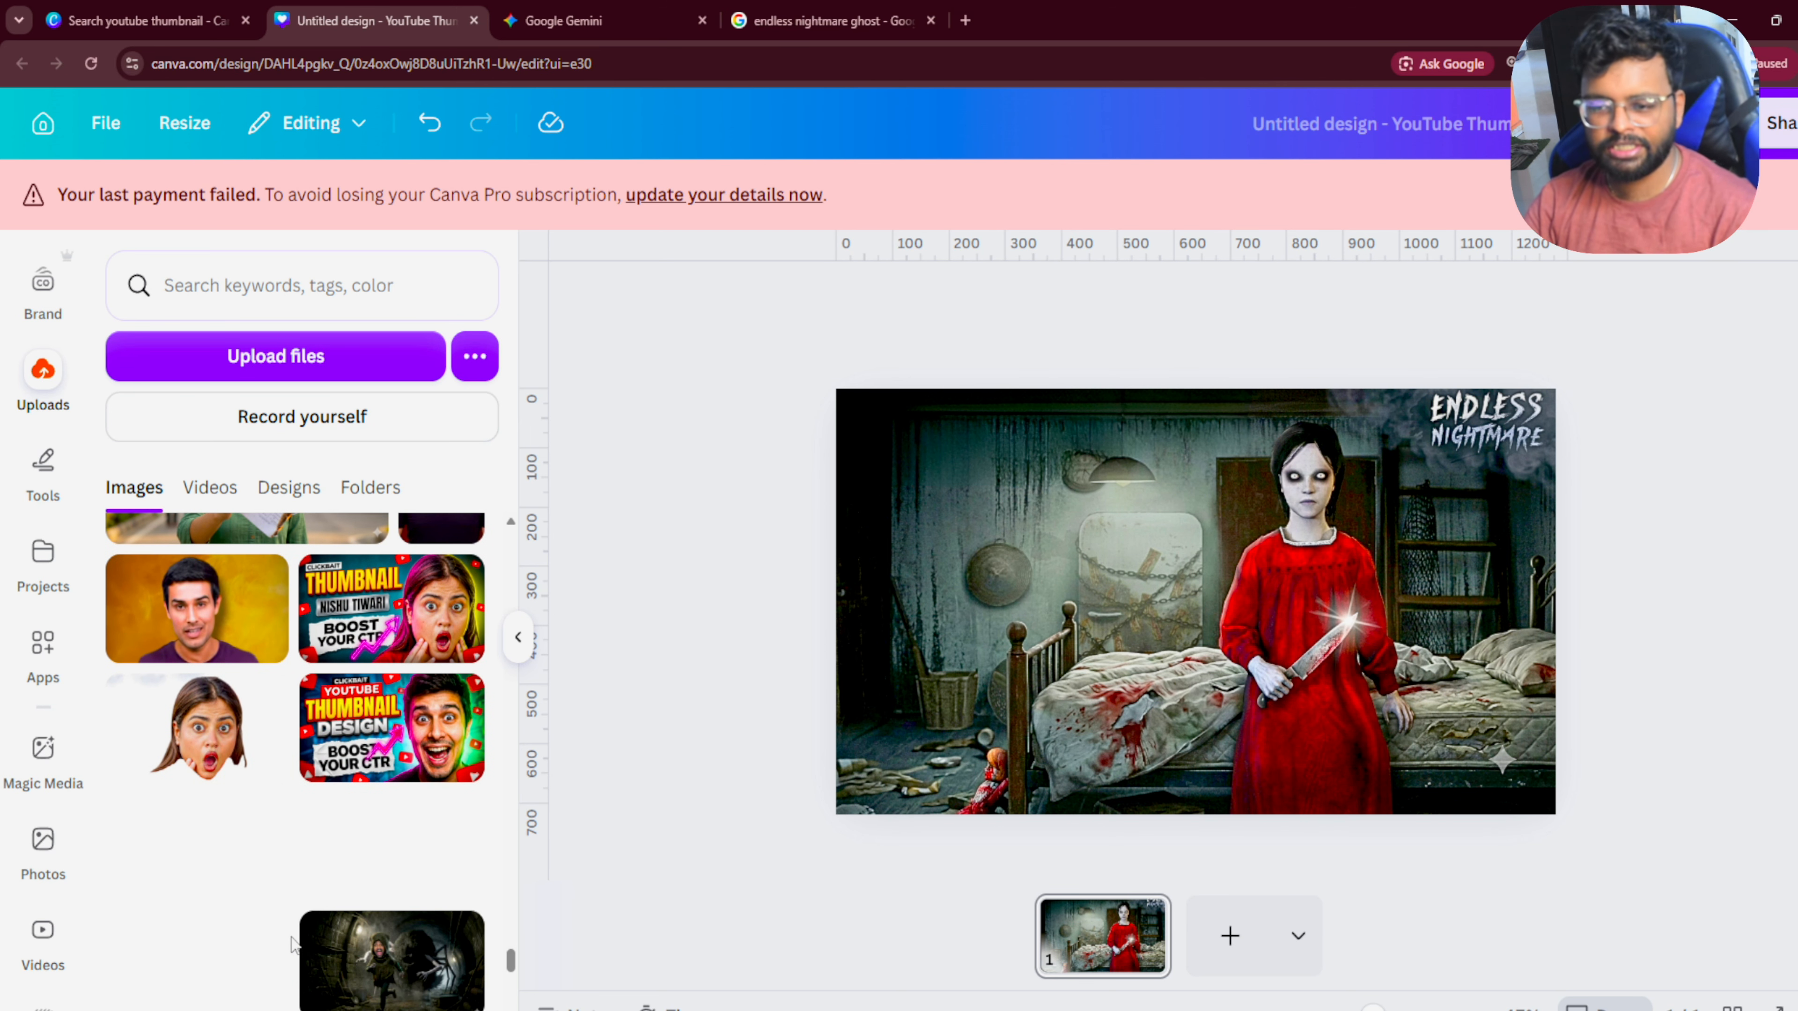
{"action": "scroll", "coordinate": [295, 935], "scroll_direction": "down", "scroll_amount": 5}
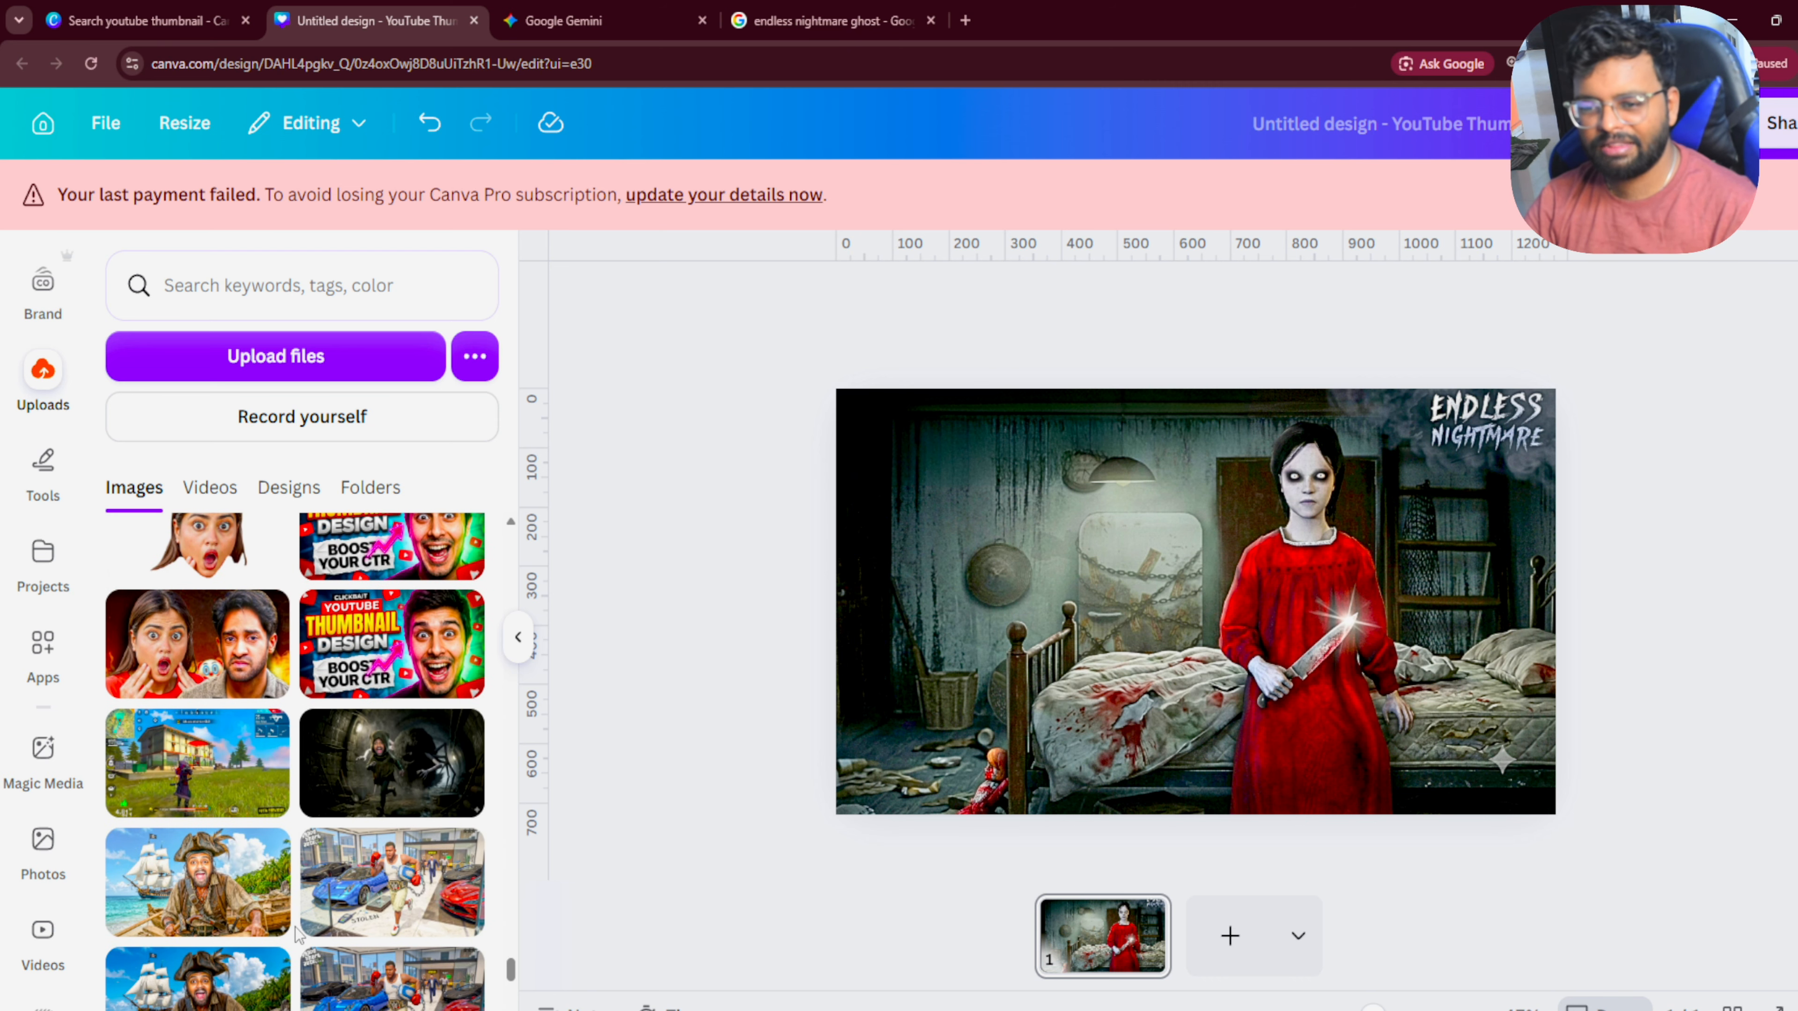
{"action": "scroll", "coordinate": [295, 935], "scroll_direction": "down", "scroll_amount": 10}
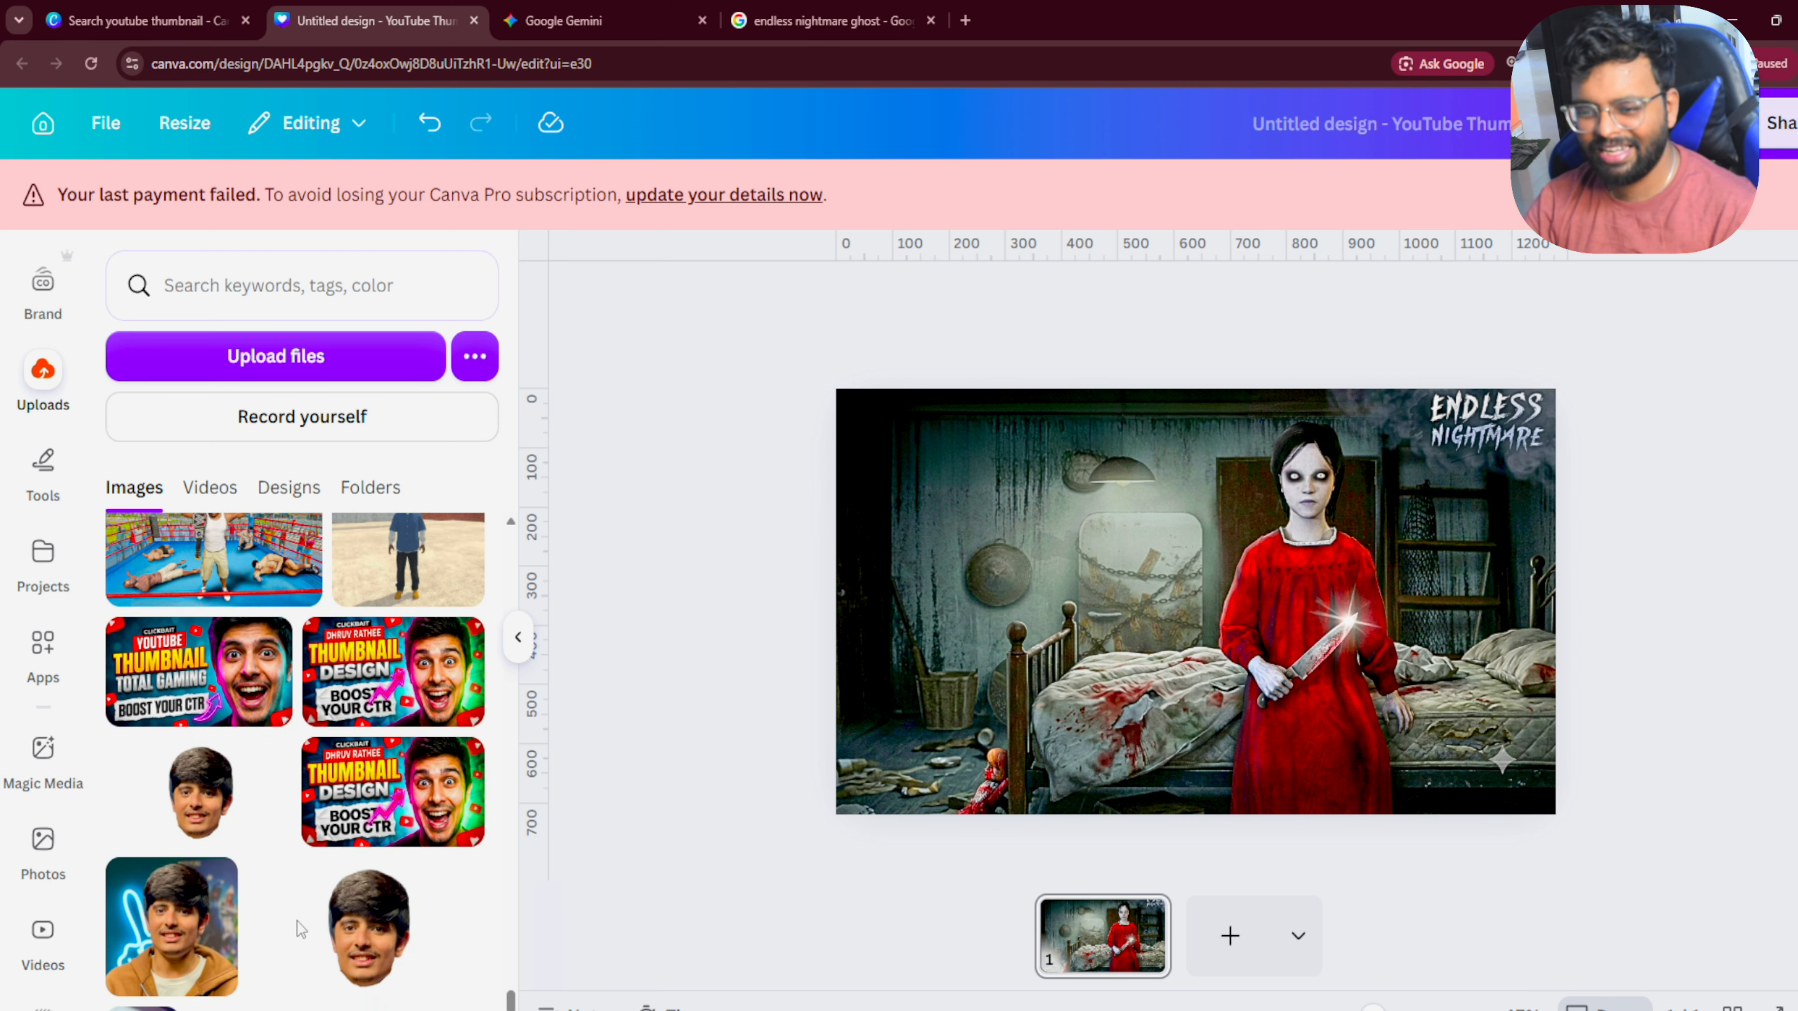
{"action": "scroll", "coordinate": [301, 928], "scroll_direction": "down", "scroll_amount": 5}
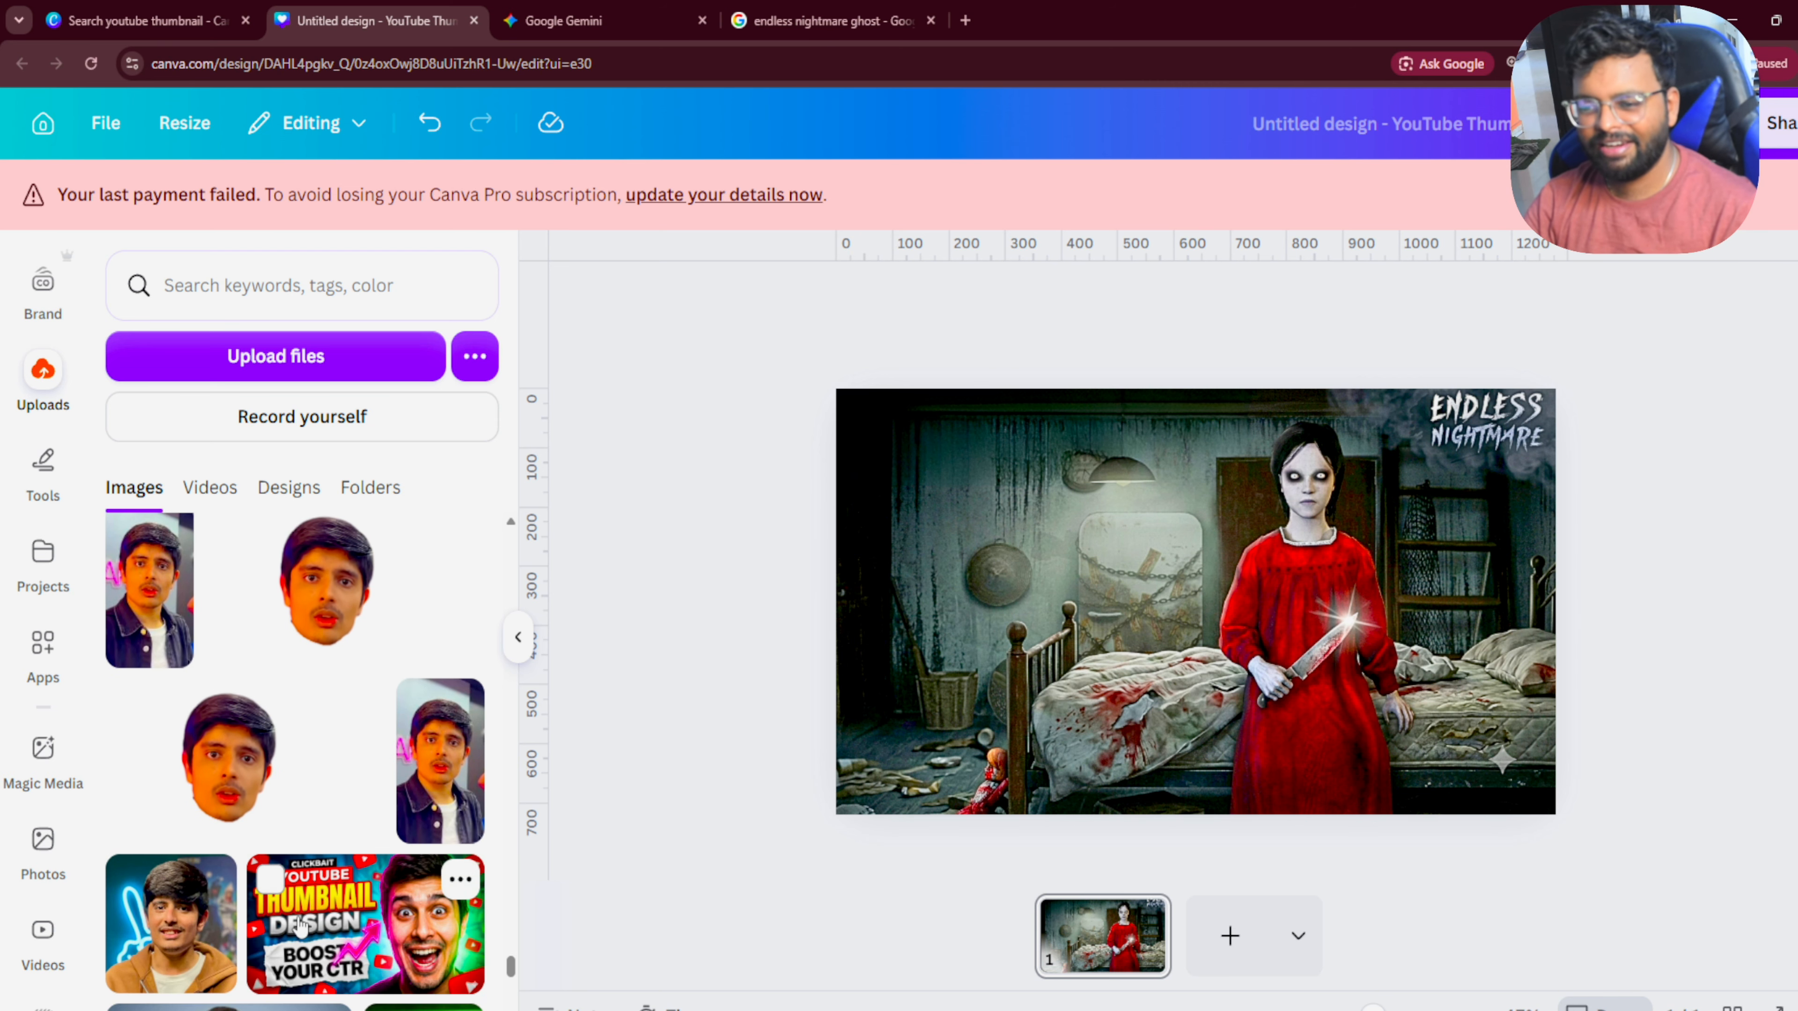
{"action": "scroll", "coordinate": [300, 928], "scroll_direction": "down", "scroll_amount": 10}
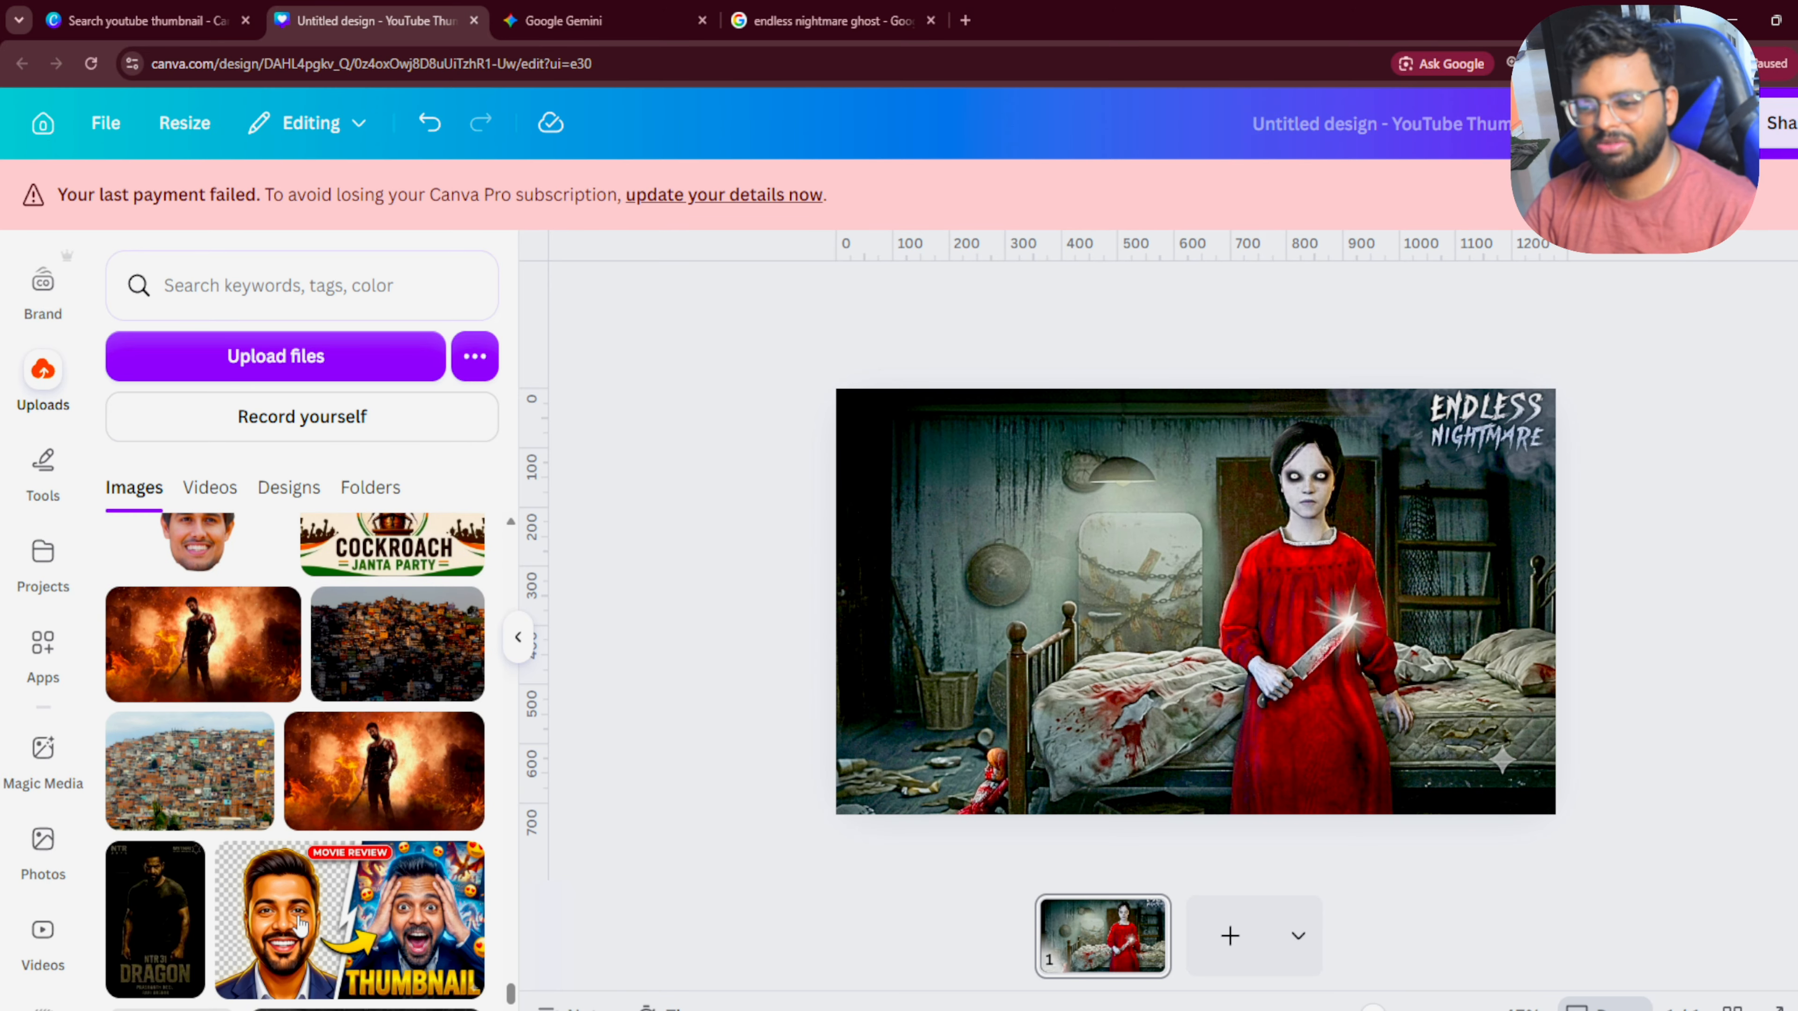
{"action": "scroll", "coordinate": [300, 924], "scroll_direction": "down", "scroll_amount": 5}
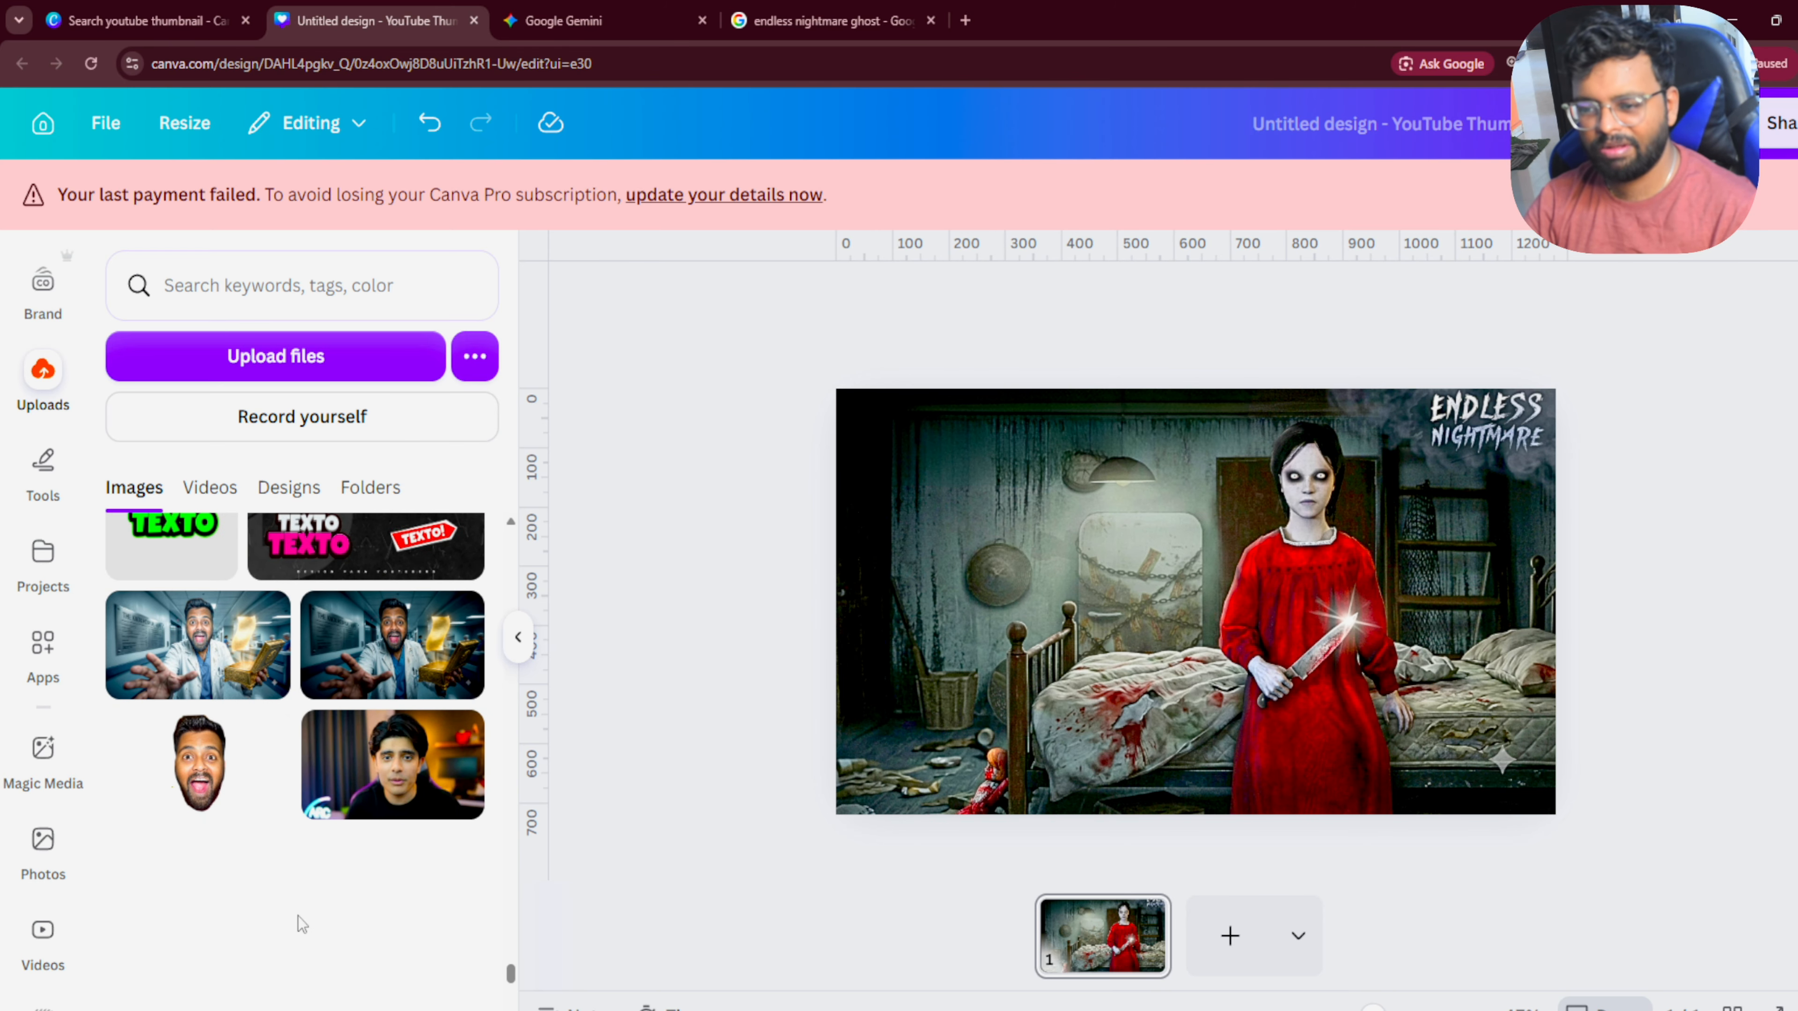
{"action": "scroll", "coordinate": [301, 925], "scroll_direction": "down", "scroll_amount": 10}
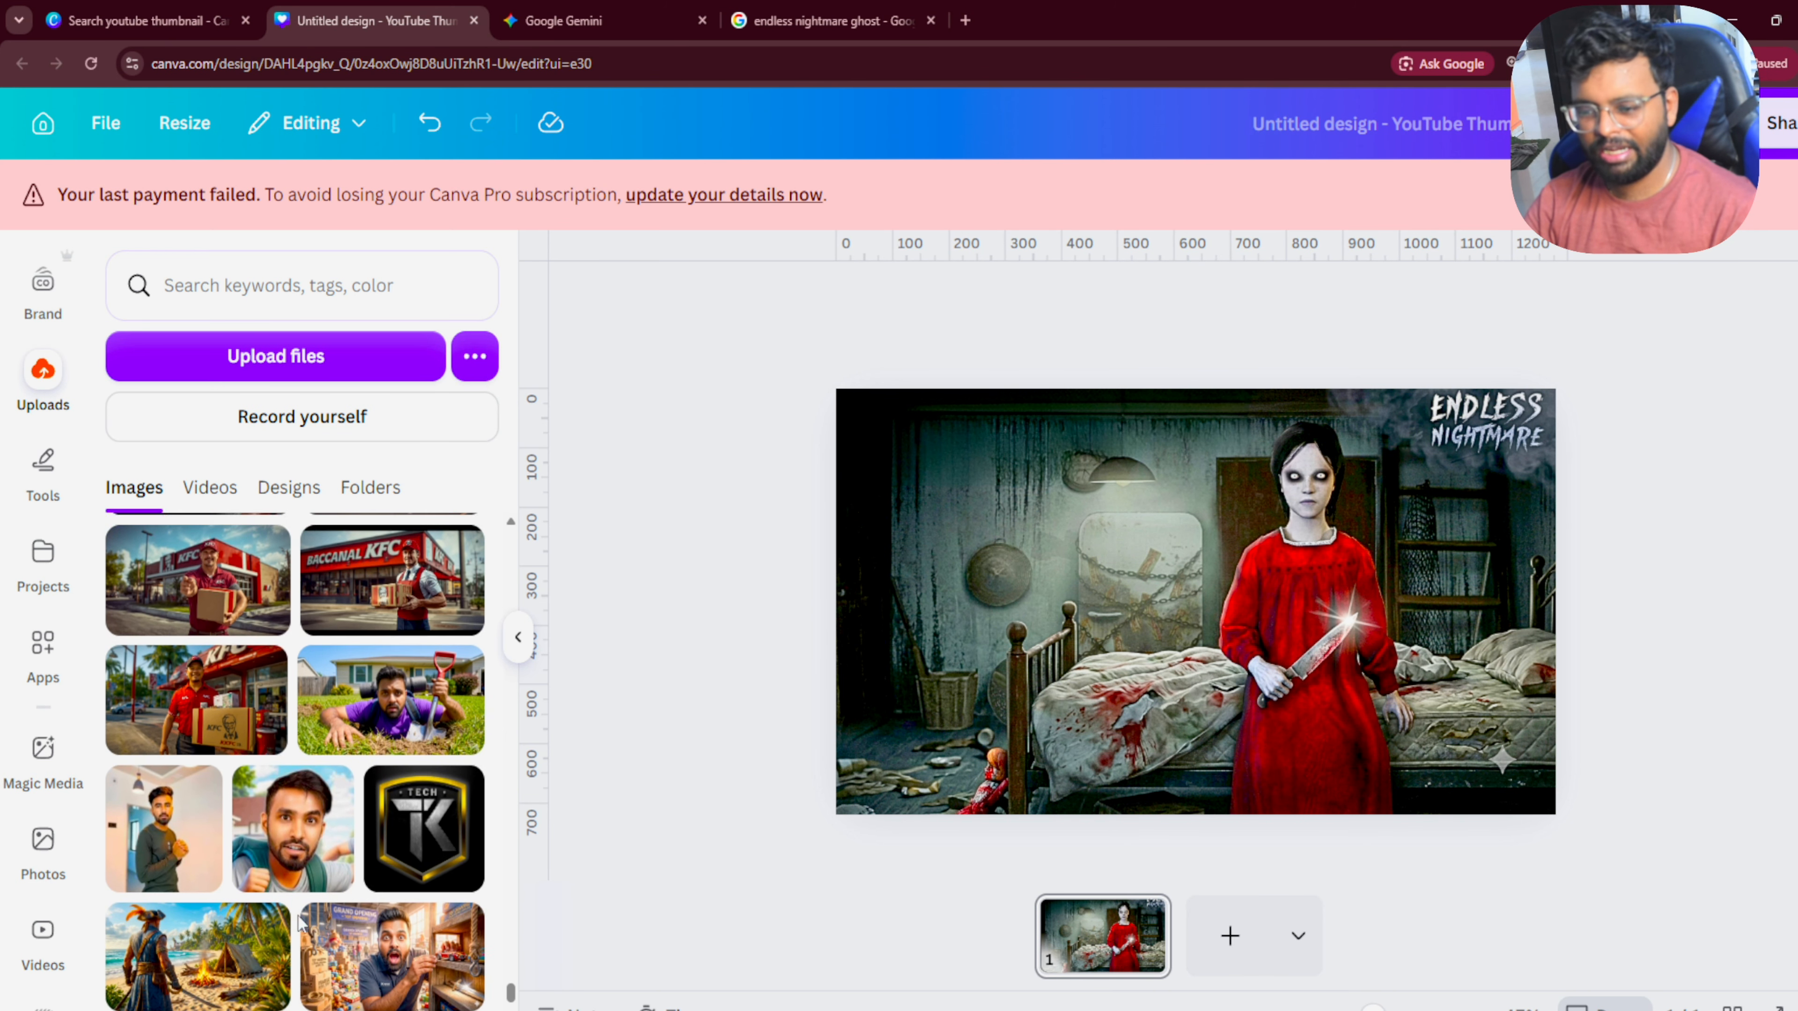
{"action": "scroll", "coordinate": [300, 920], "scroll_direction": "down", "scroll_amount": 6}
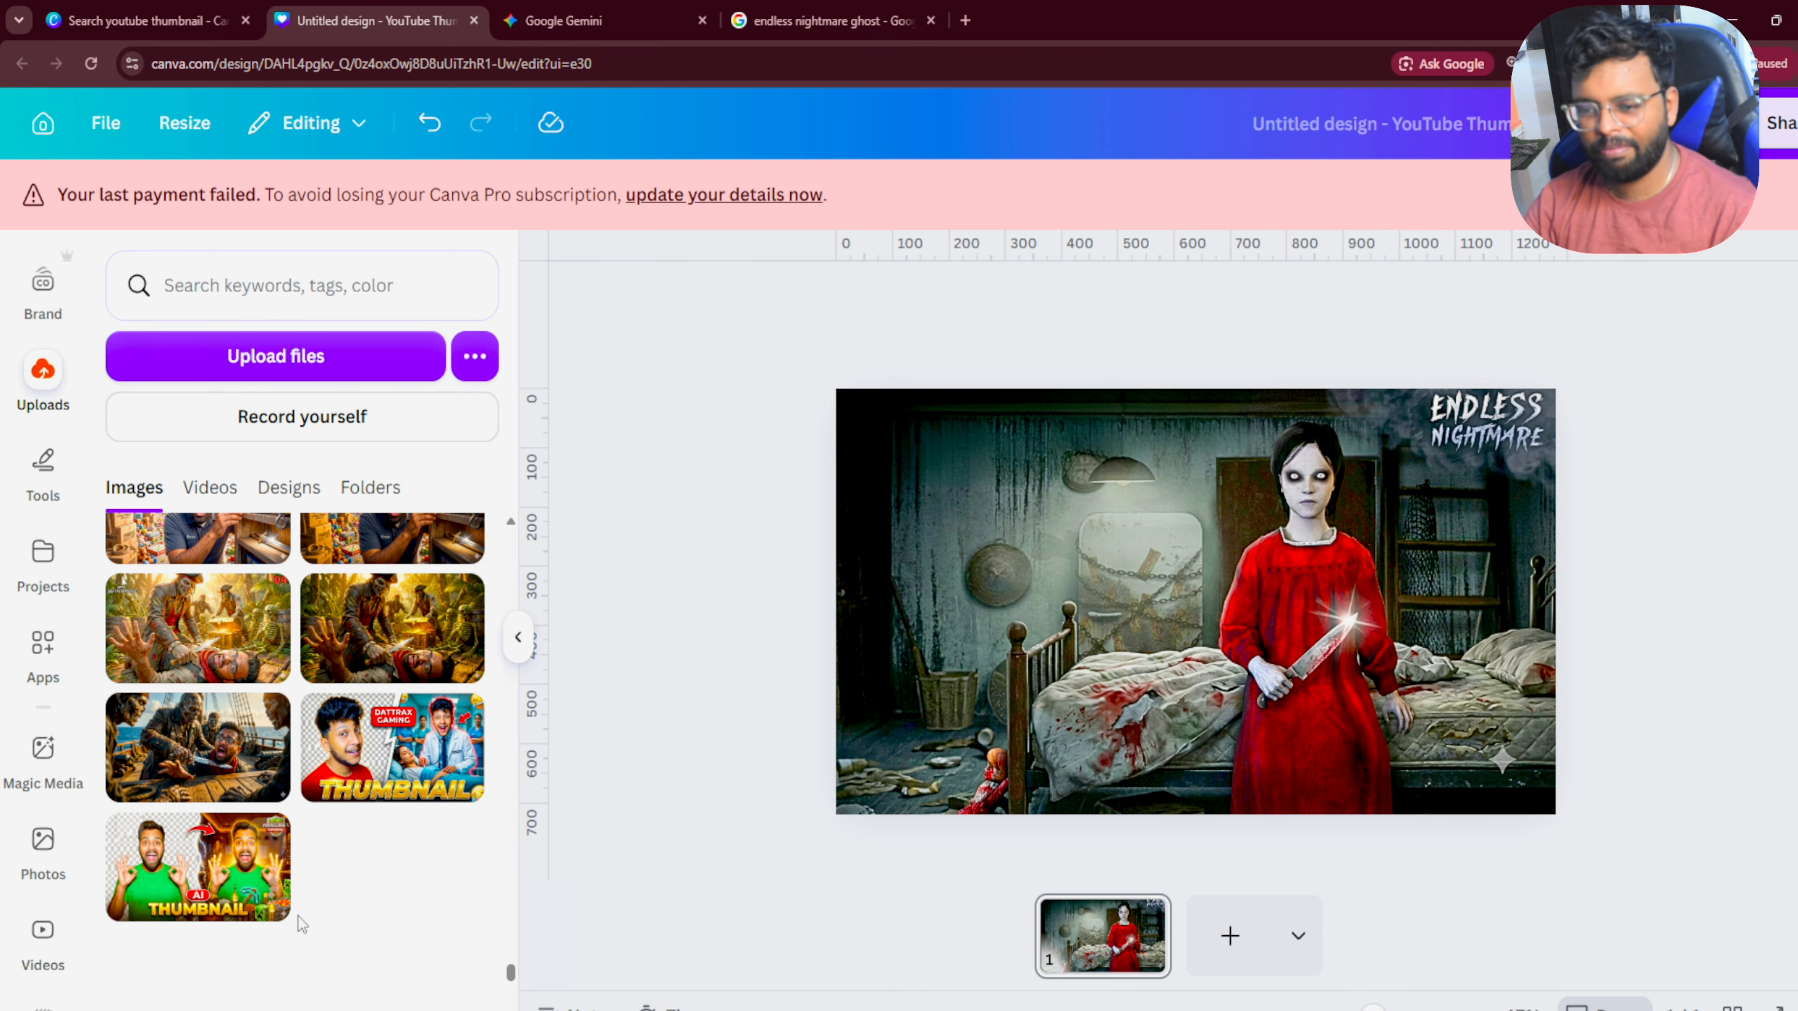
{"action": "scroll", "coordinate": [300, 920], "scroll_direction": "up", "scroll_amount": 1}
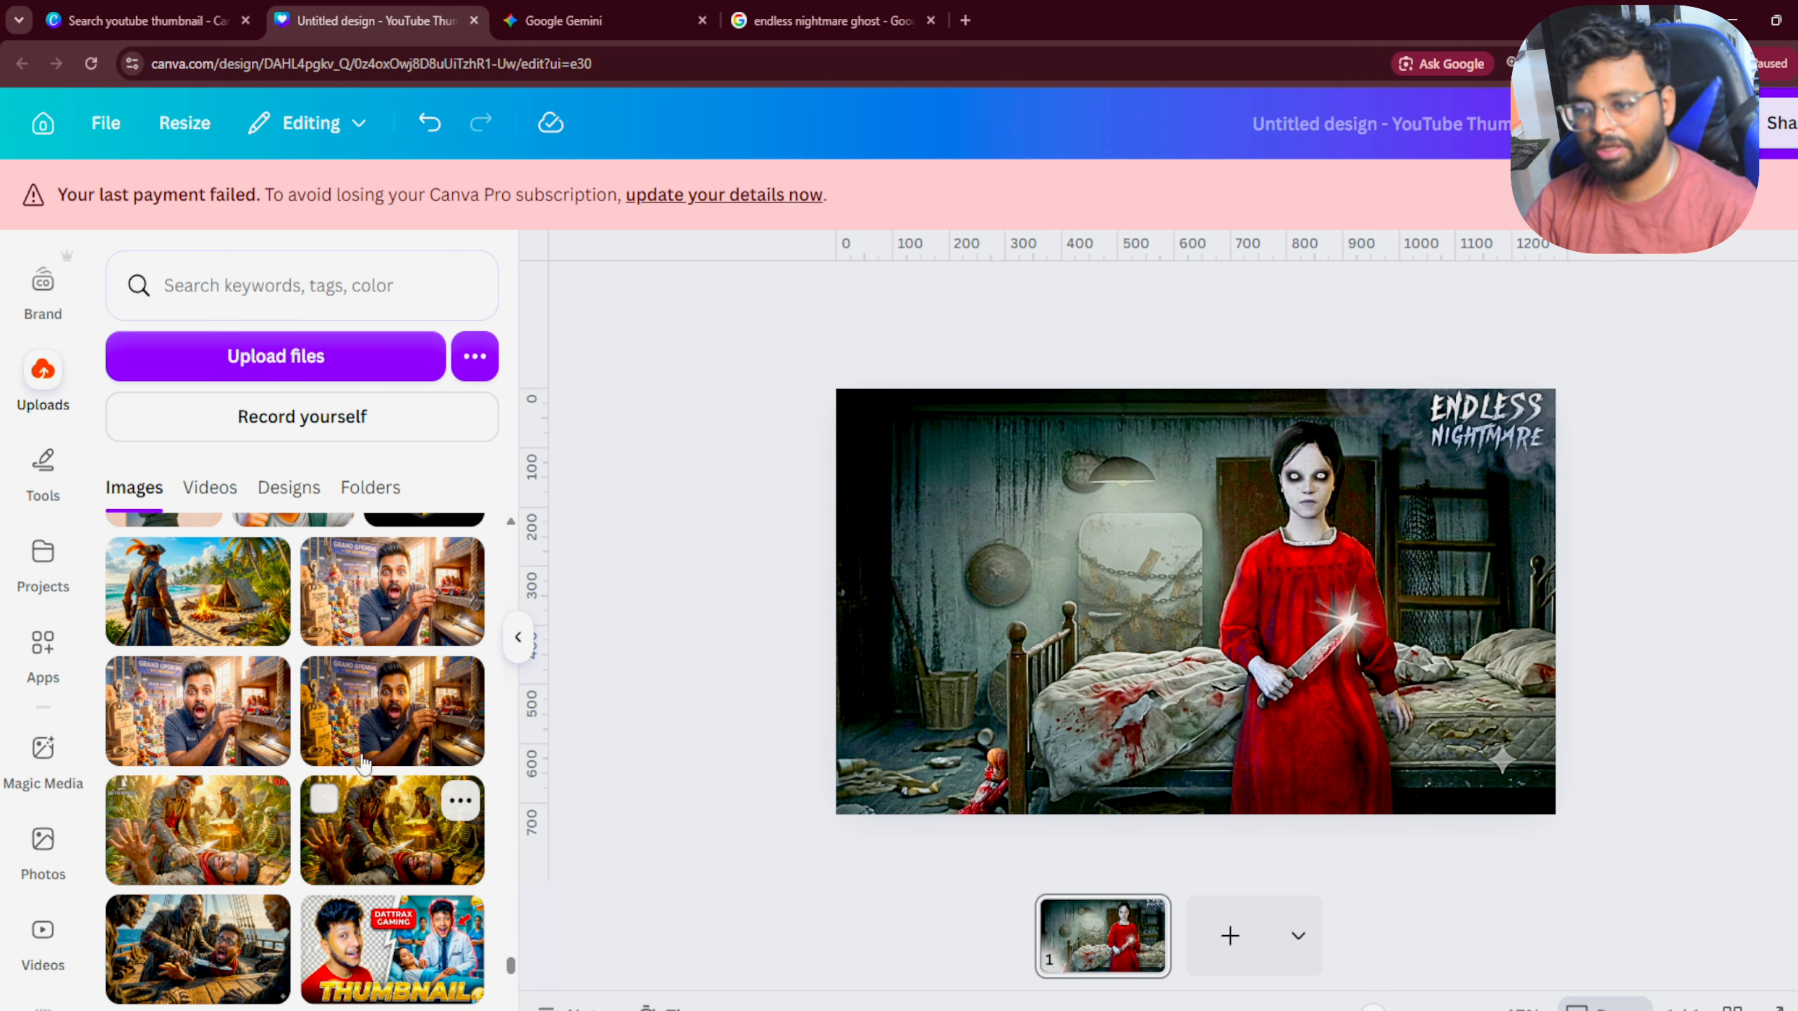
Step: Add the uploaded toy-shop photo of the shocked man, cropped closely on both sides, and remove its background
{"action": "left_click", "coordinate": [392, 591]}
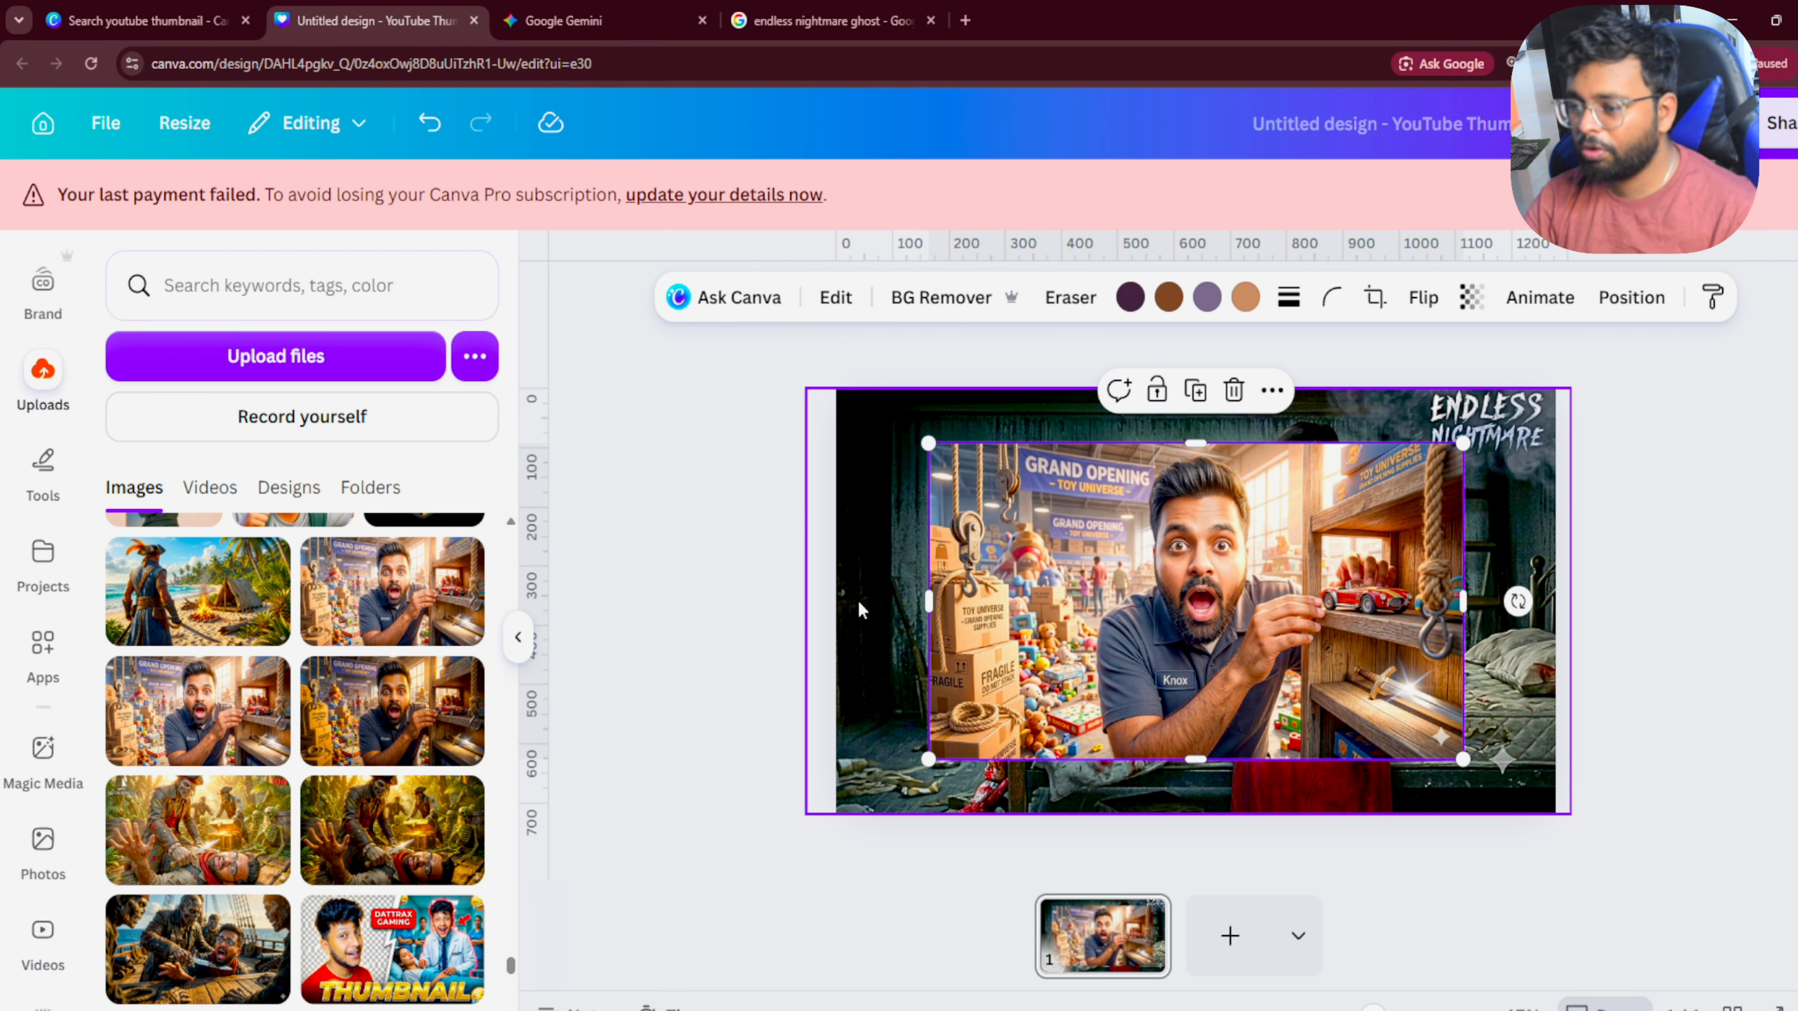
{"action": "left_click_drag", "start_coordinate": [928, 601], "coordinate": [1046, 600]}
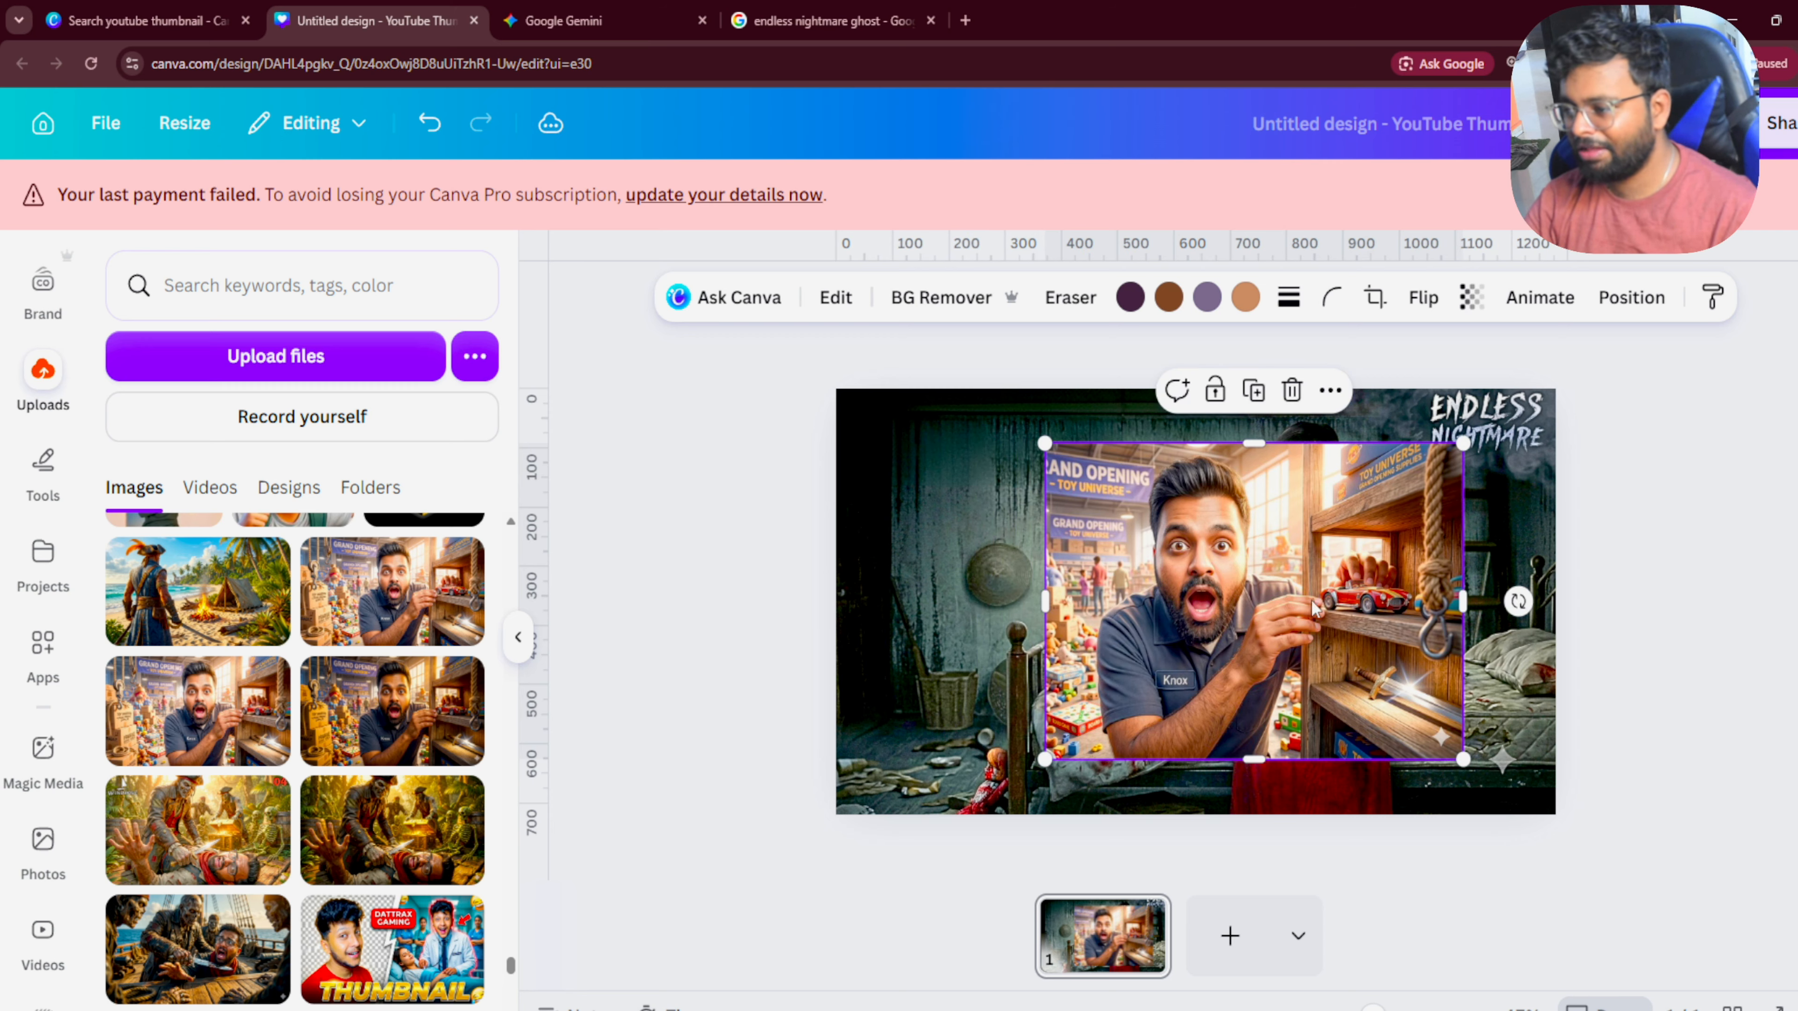
{"action": "left_click_drag", "start_coordinate": [1458, 600], "coordinate": [1344, 599]}
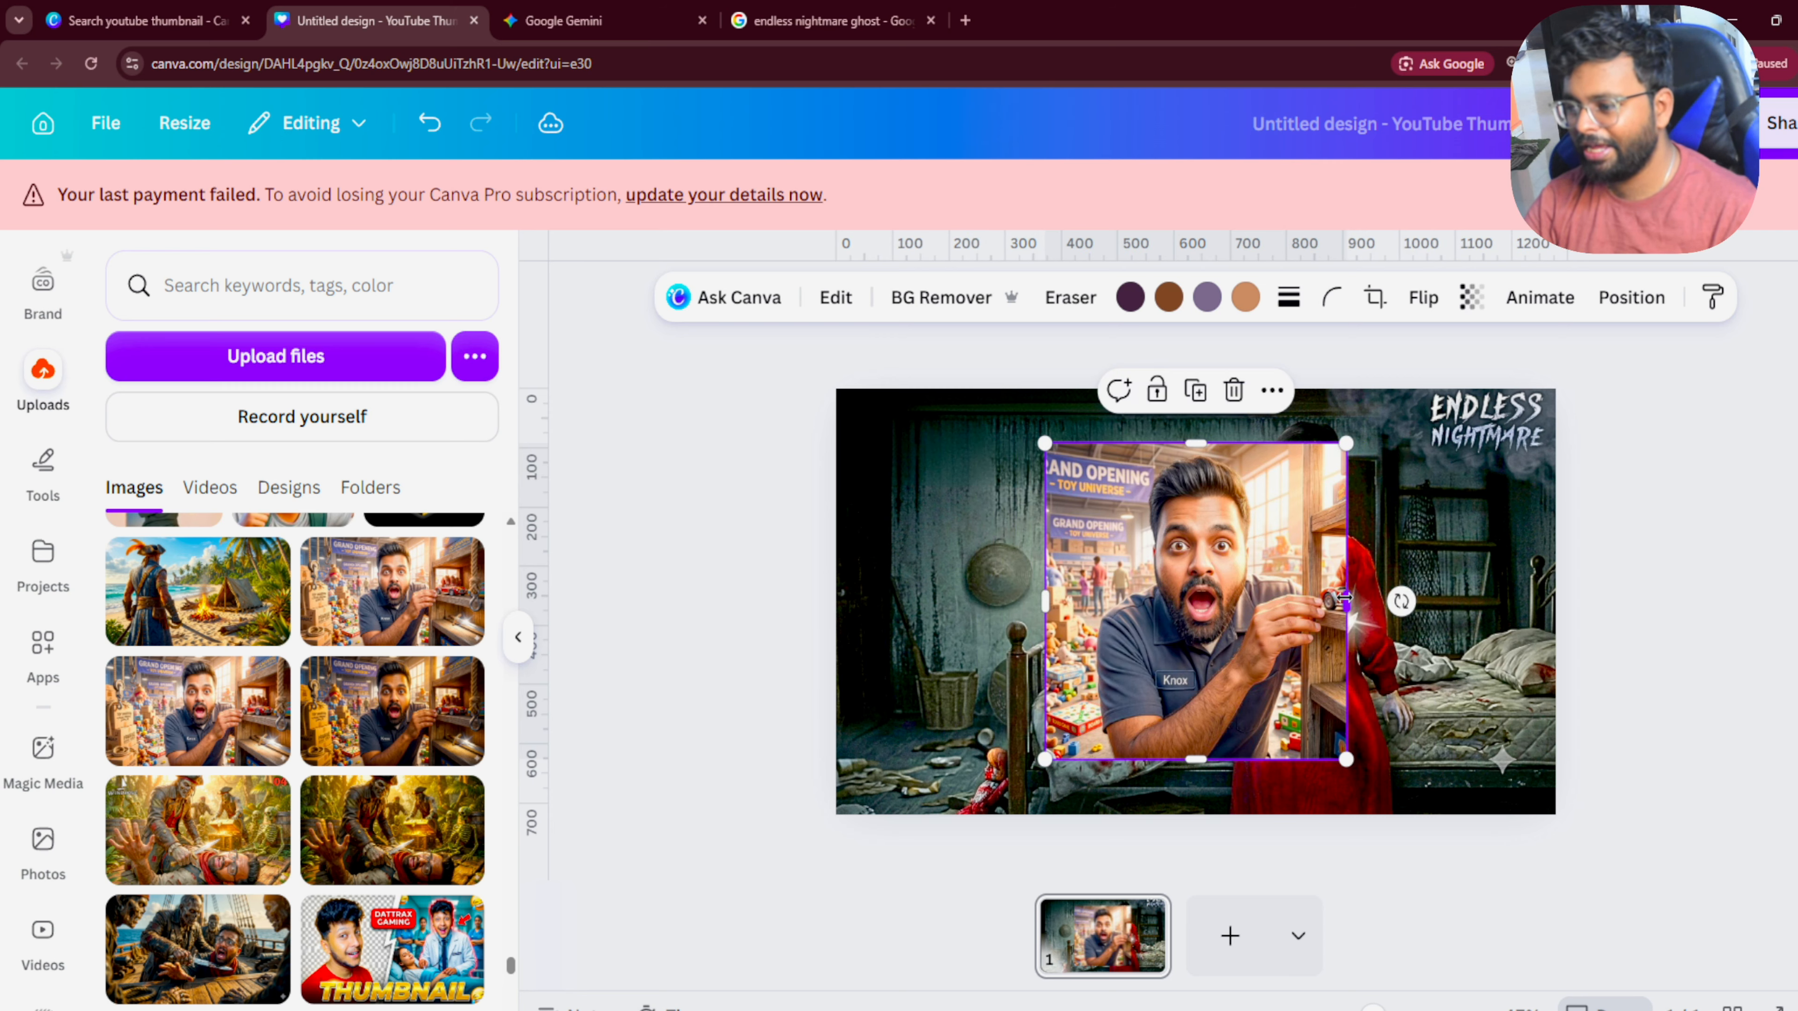
{"action": "left_click", "coordinate": [942, 297]}
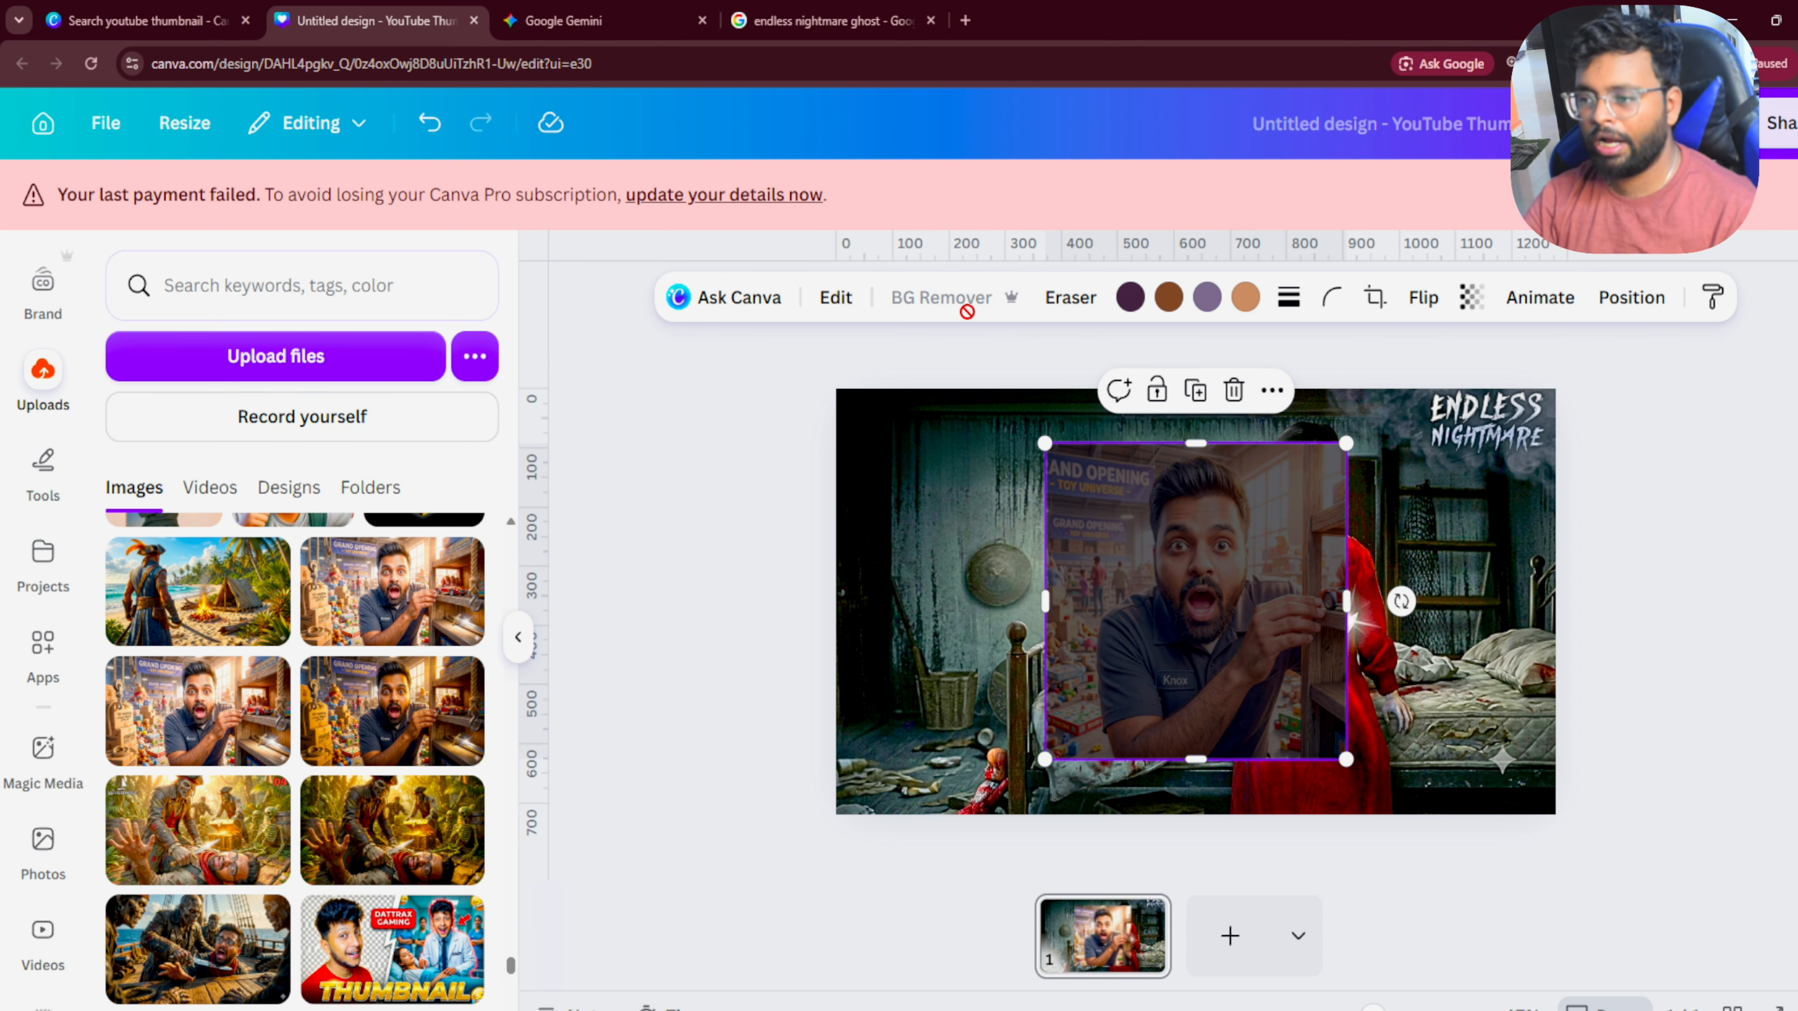
Step: Enlarge the shocked man's cutout, tilt it about 5° clockwise, and position it beside the ghost on the left half of the page
{"action": "left_click_drag", "start_coordinate": [1344, 761], "coordinate": [998, 734]}
{"action": "left_click_drag", "start_coordinate": [1136, 691], "coordinate": [1162, 671]}
{"action": "left_click_drag", "start_coordinate": [1243, 630], "coordinate": [1243, 652]}
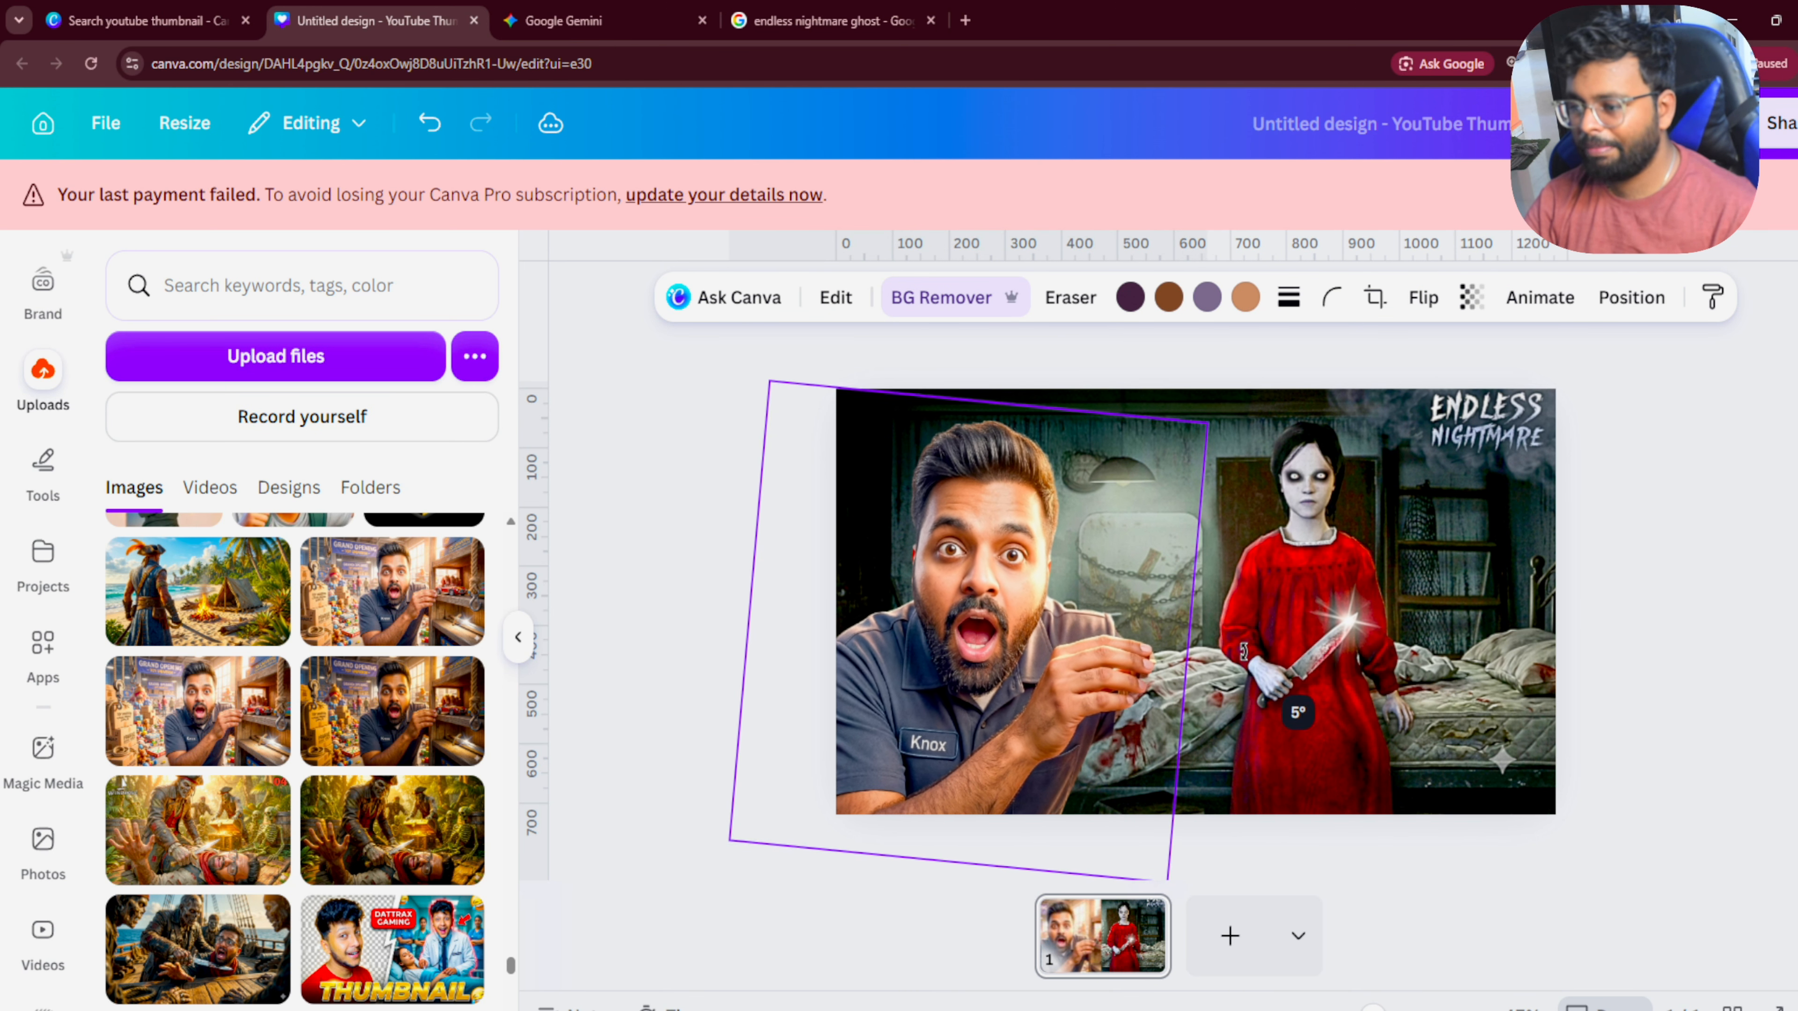
{"action": "left_click_drag", "start_coordinate": [1147, 858], "coordinate": [1132, 699]}
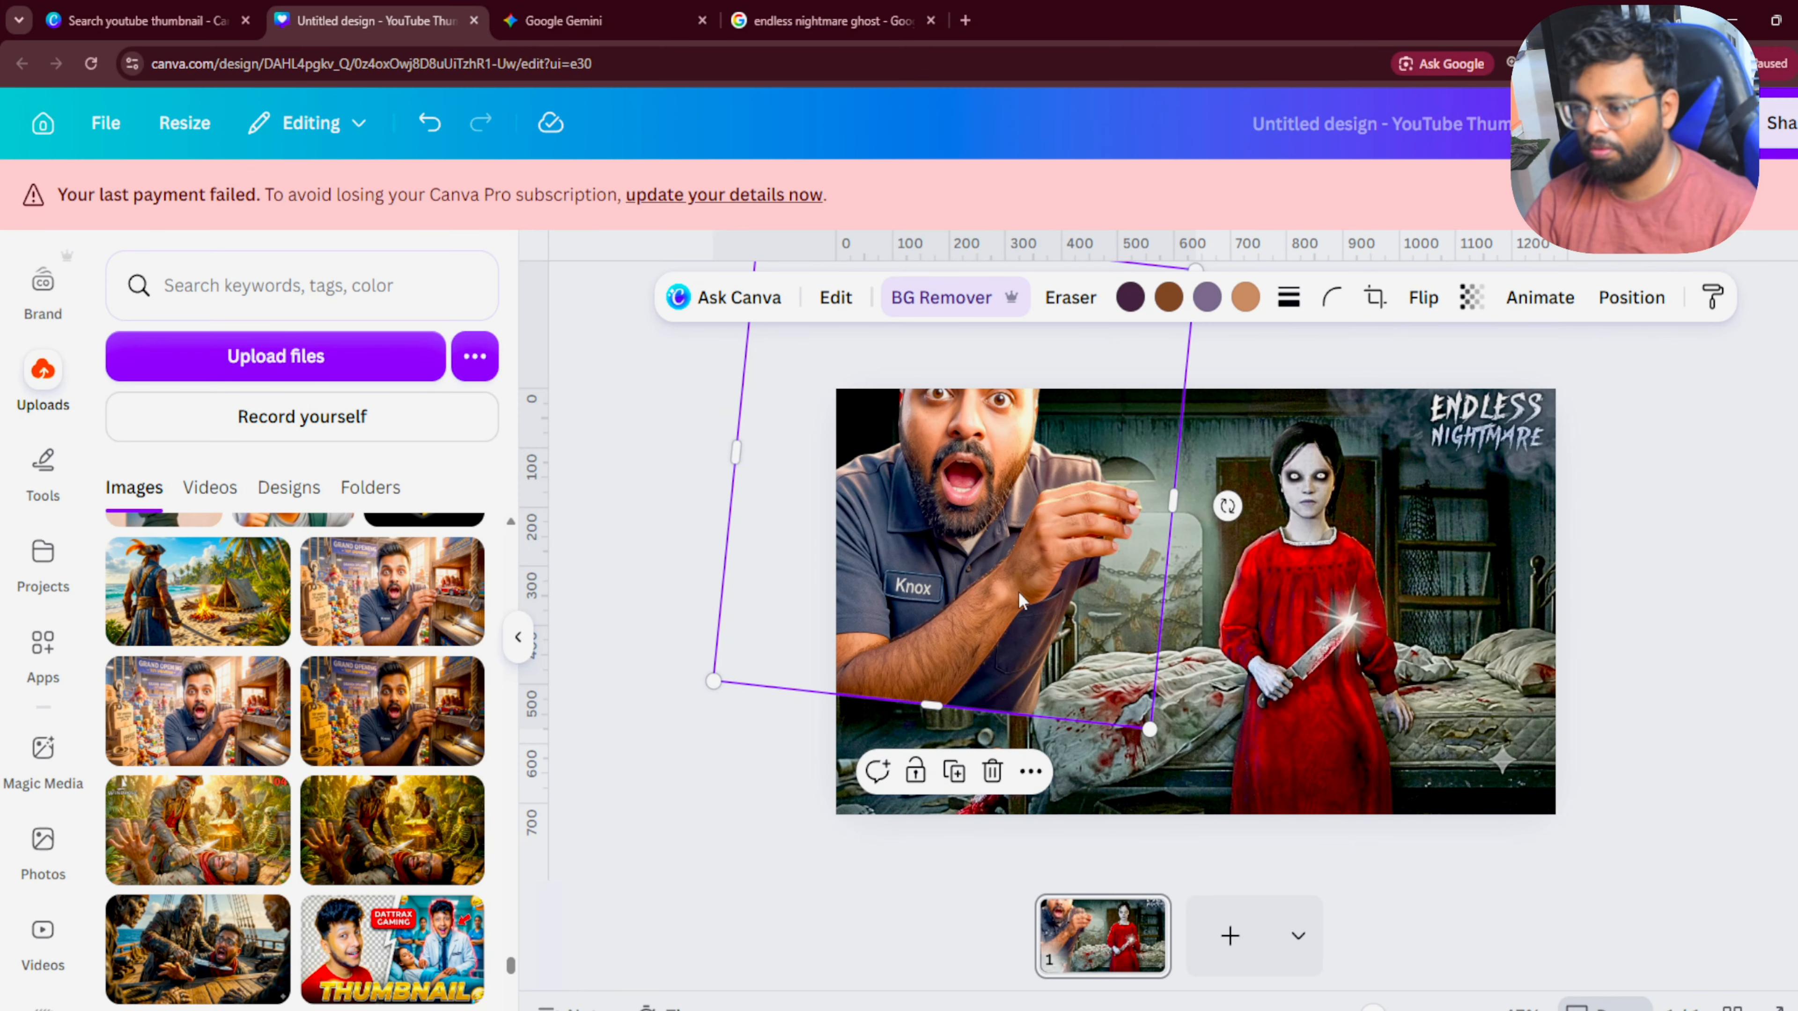
{"action": "left_click_drag", "start_coordinate": [1149, 728], "coordinate": [1086, 752]}
{"action": "left_click_drag", "start_coordinate": [689, 672], "coordinate": [823, 684]}
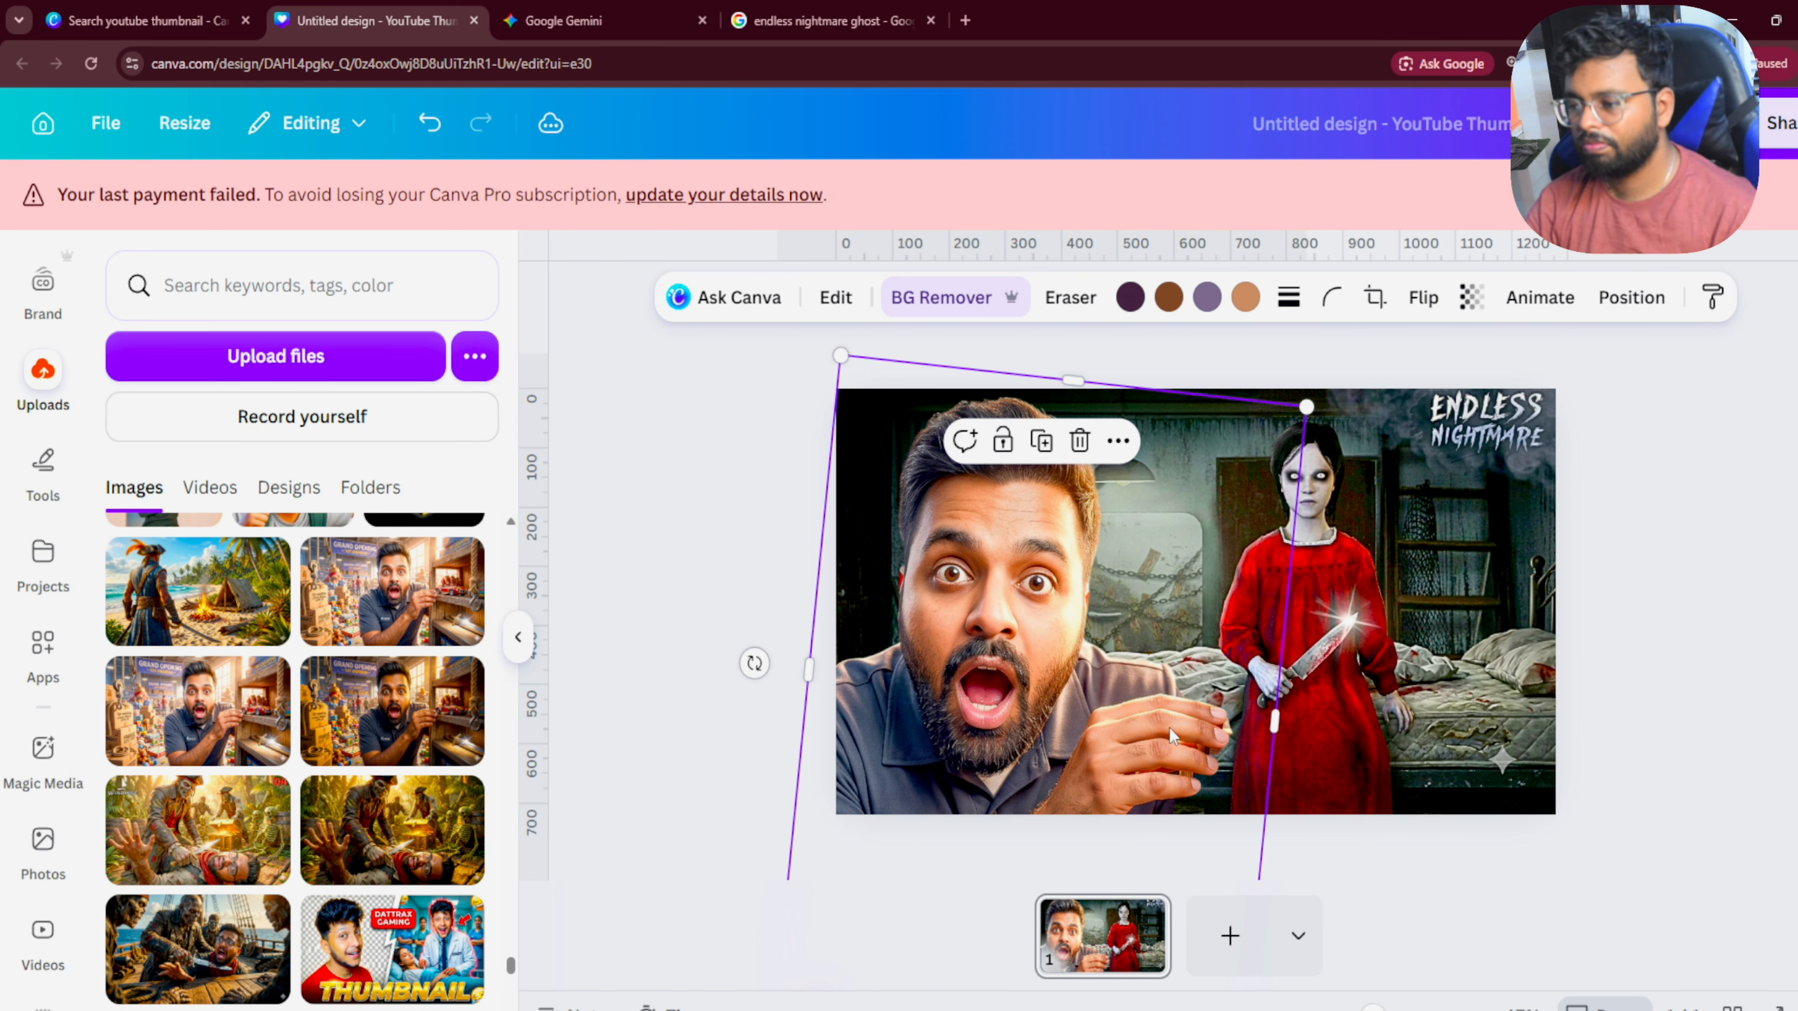
Step: Trim the cutout's right and top edges, then enlarge it slightly and reposition it beside the ghost
{"action": "left_click_drag", "start_coordinate": [1267, 719], "coordinate": [1241, 720]}
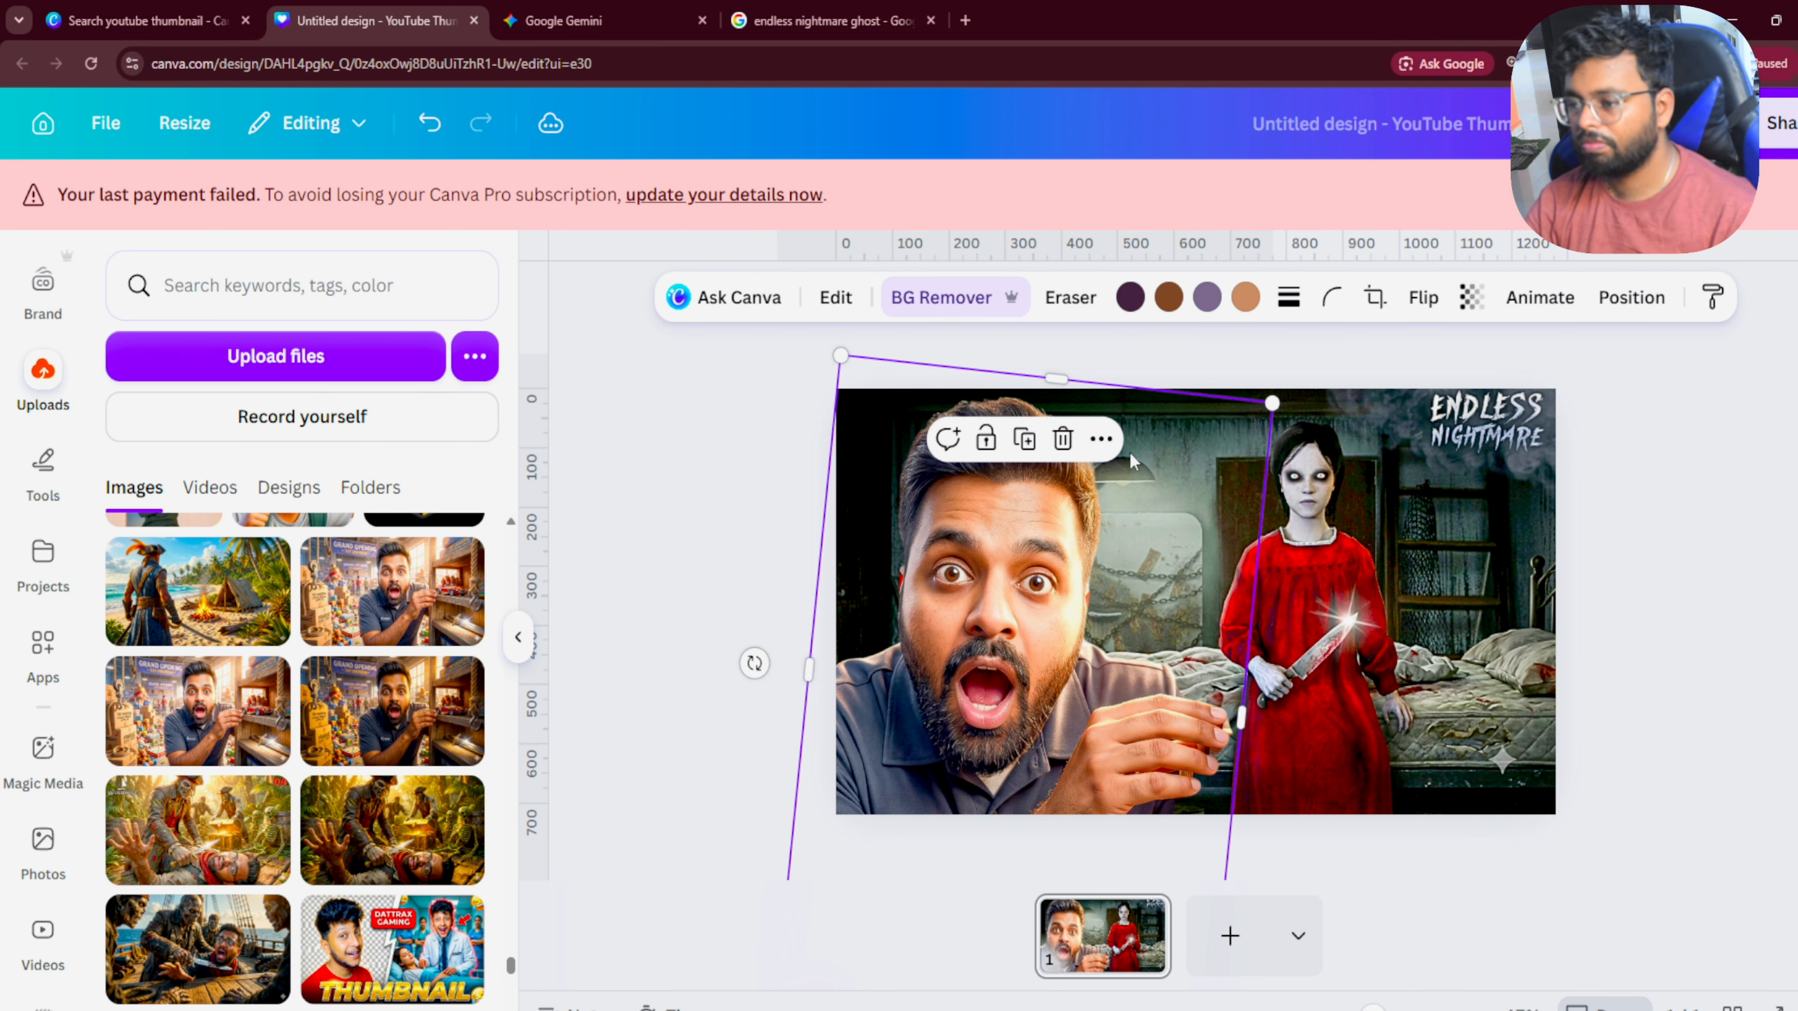
{"action": "left_click_drag", "start_coordinate": [1055, 383], "coordinate": [1055, 391]}
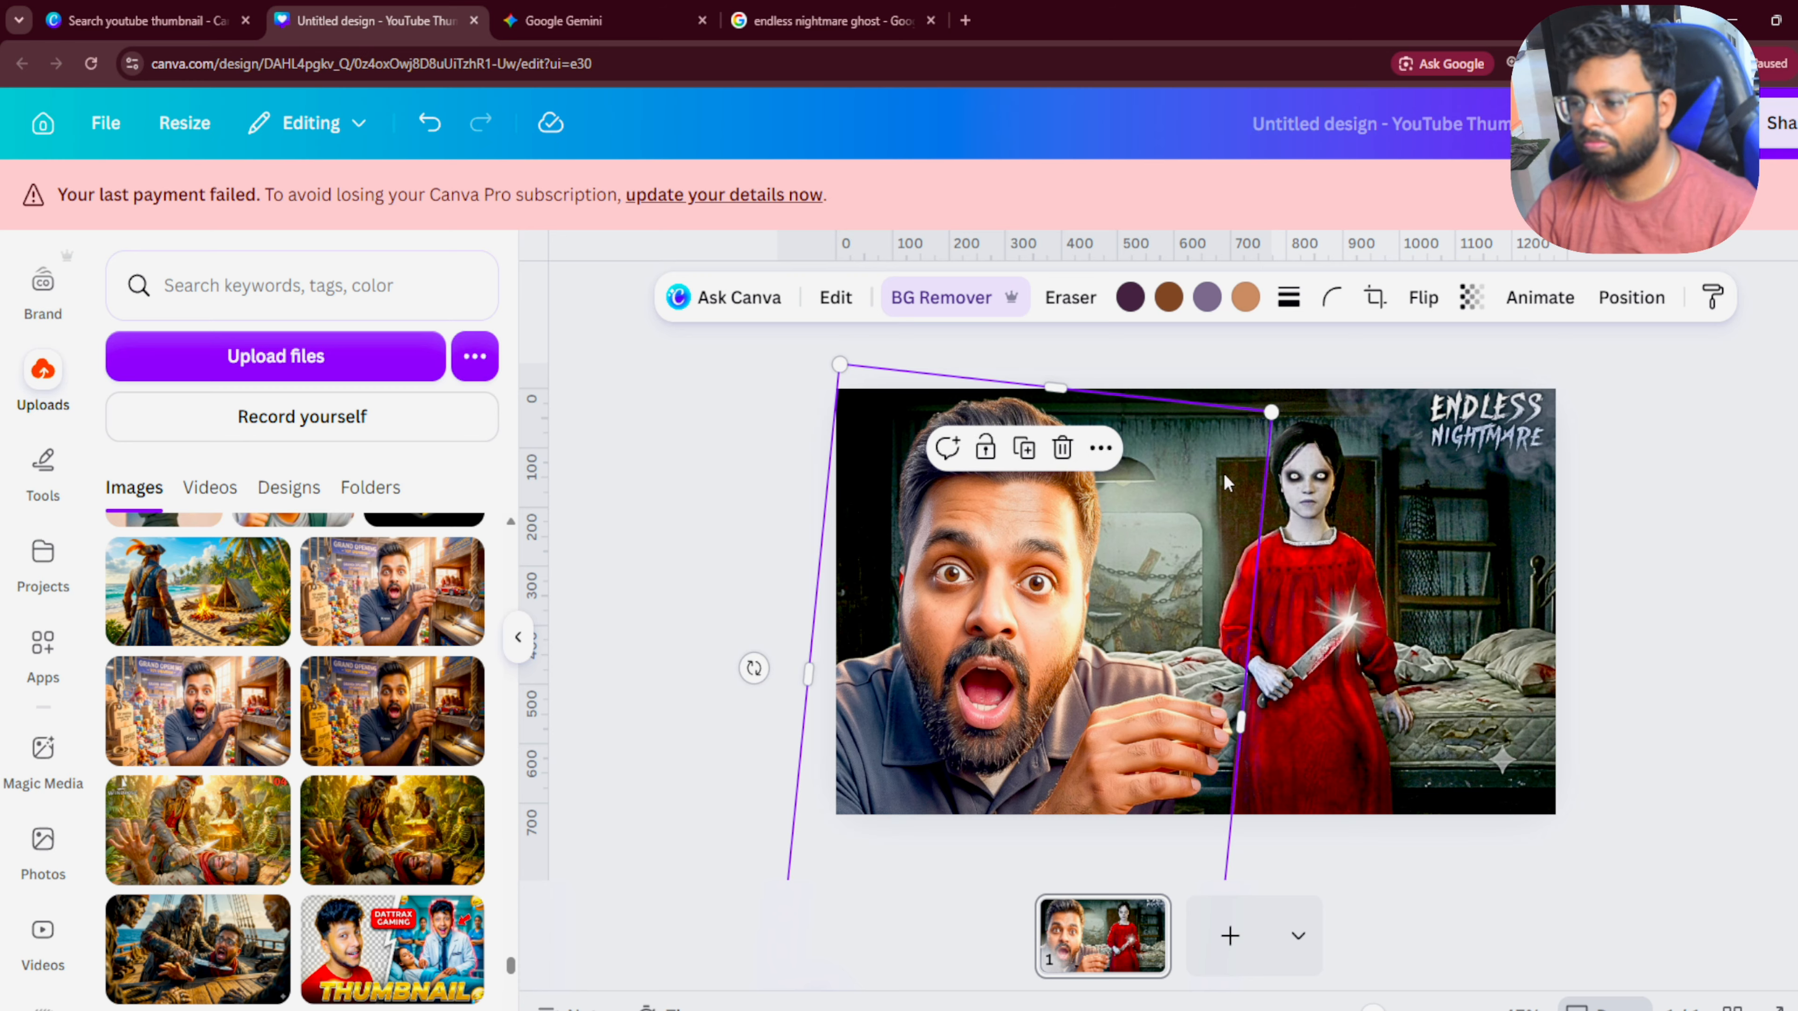
{"action": "left_click_drag", "start_coordinate": [1270, 418], "coordinate": [1315, 378]}
{"action": "left_click_drag", "start_coordinate": [1266, 556], "coordinate": [1244, 601]}
{"action": "left_click", "coordinate": [1713, 575]}
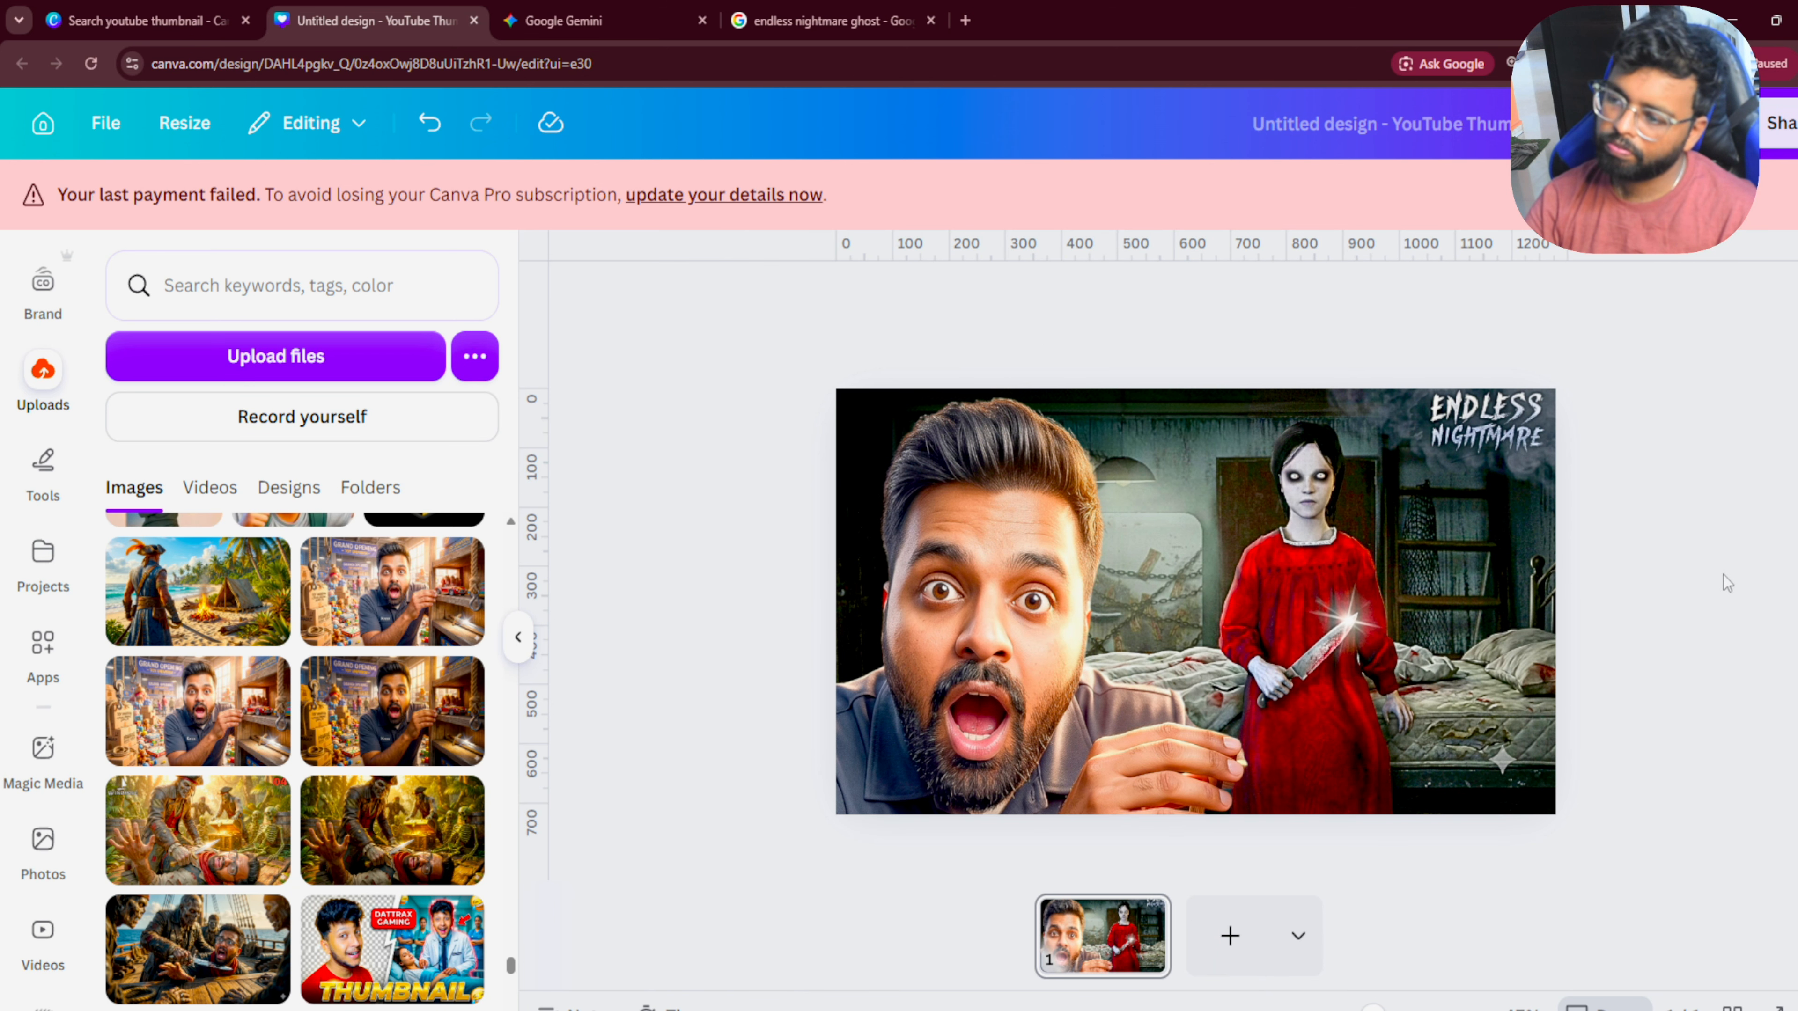
Step: Add a Glow shadow to the man's cutout with color #C3C1C1, intensity 53 and size 22
{"action": "left_click", "coordinate": [1132, 621]}
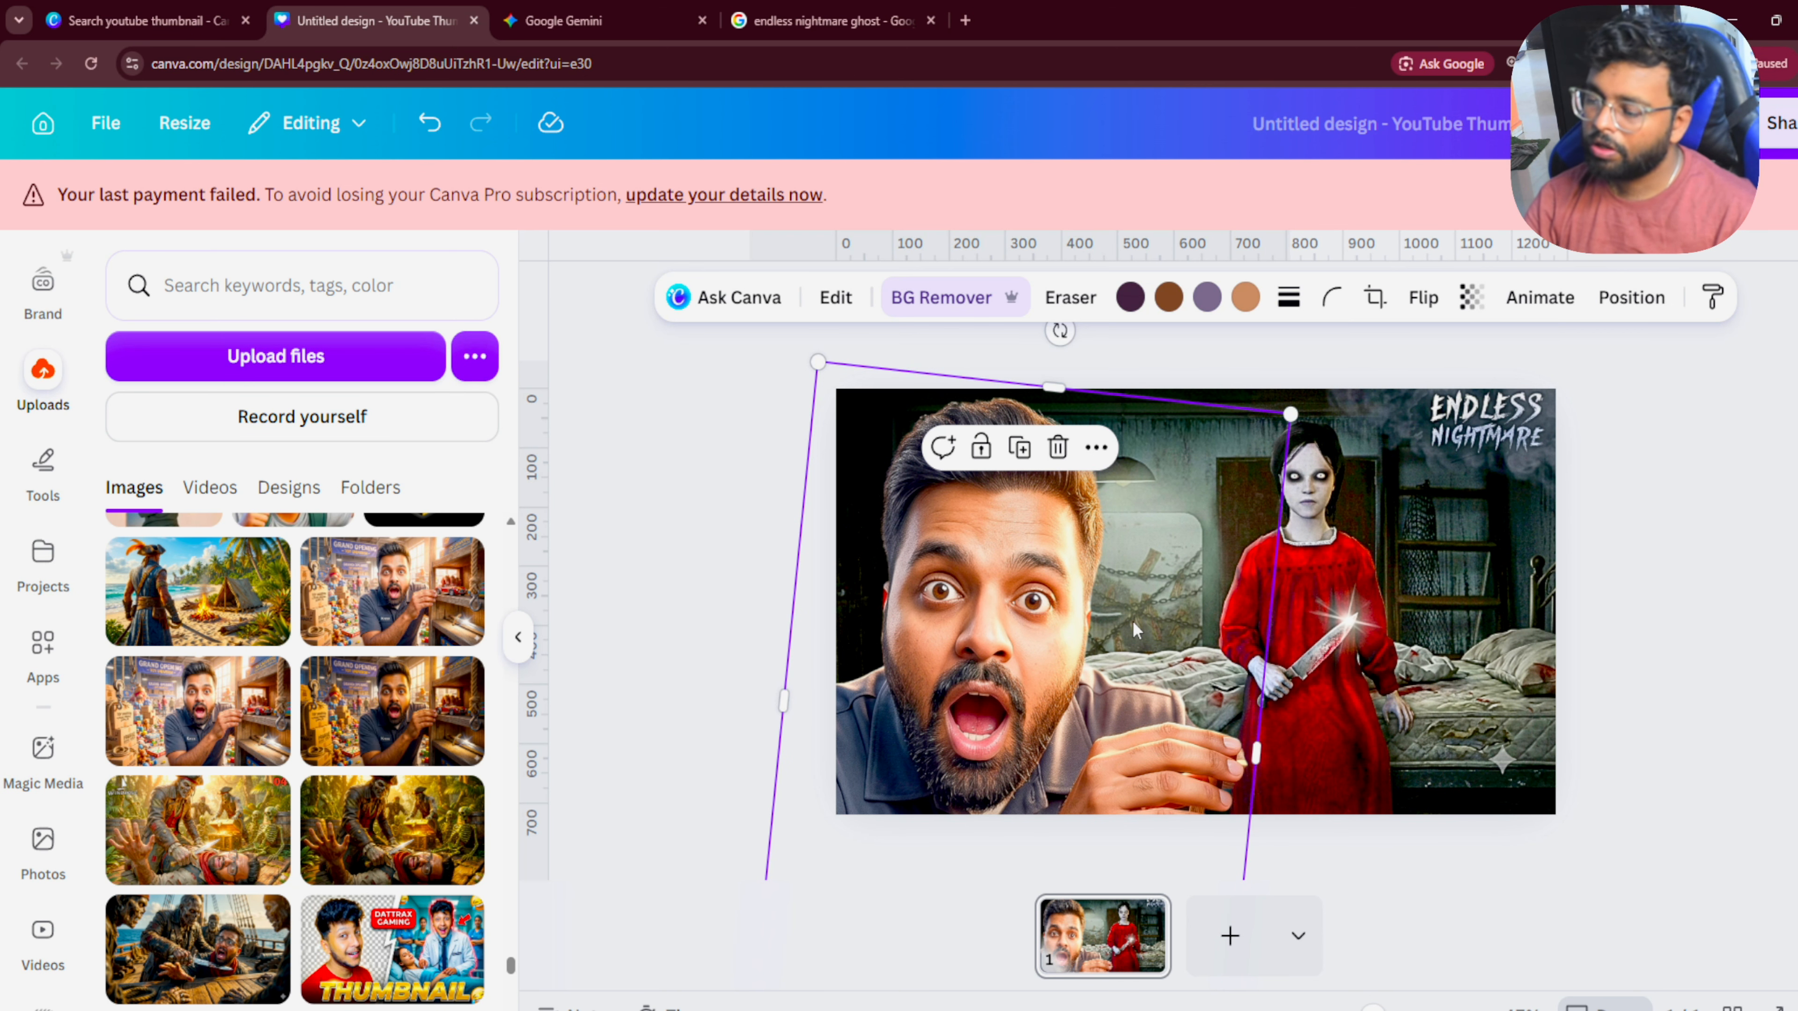
{"action": "left_click", "coordinate": [836, 297]}
{"action": "scroll", "coordinate": [248, 921], "scroll_direction": "down", "scroll_amount": 9}
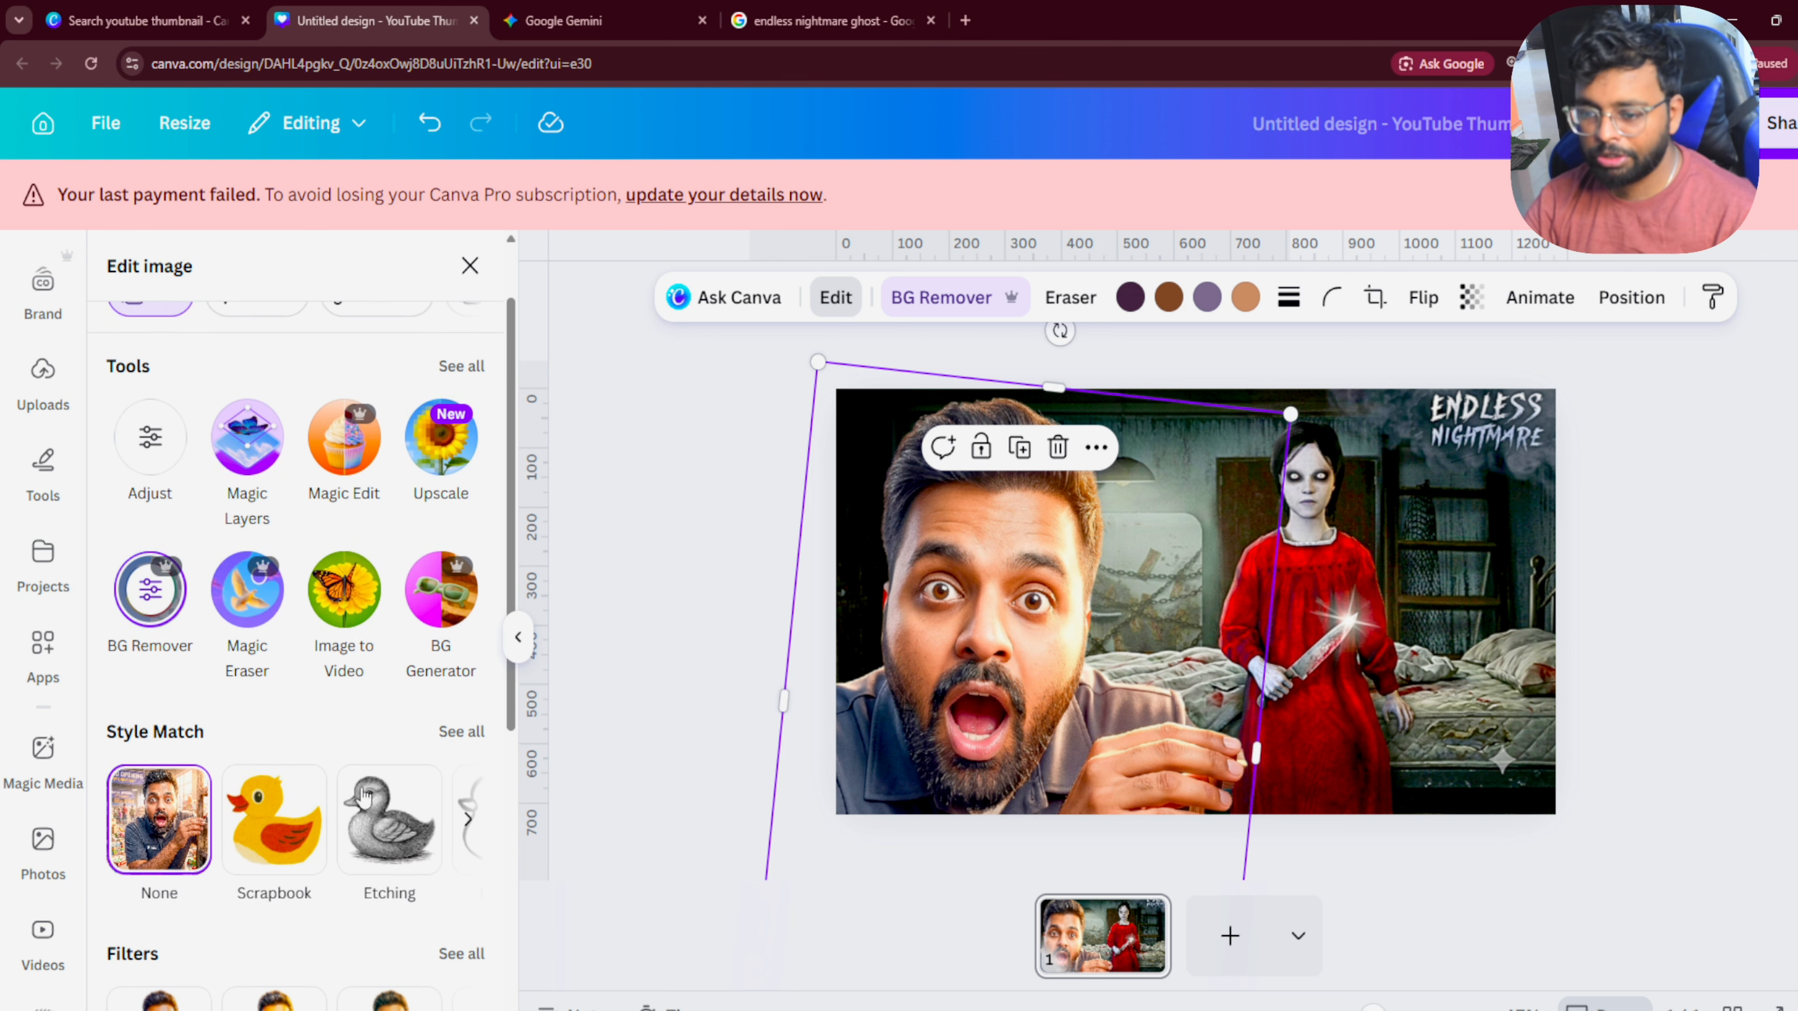
{"action": "left_click", "coordinate": [246, 924]}
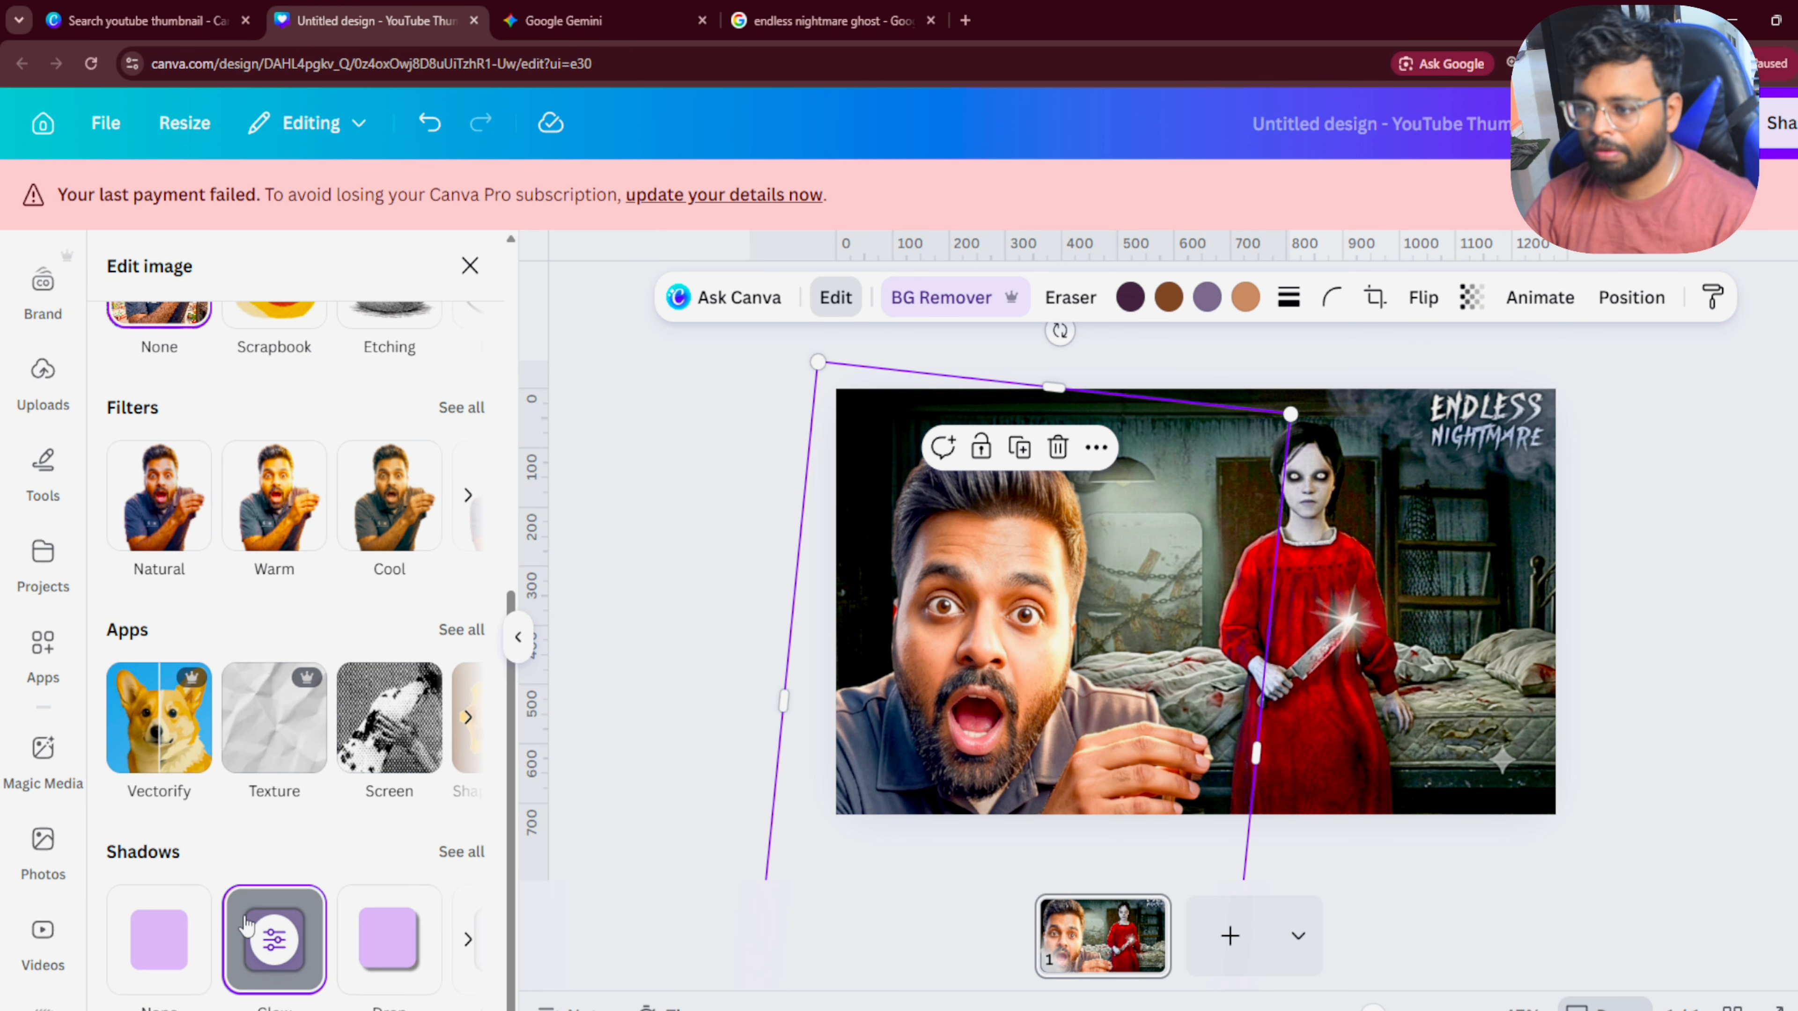
{"action": "left_click", "coordinate": [262, 940]}
{"action": "left_click", "coordinate": [491, 557]}
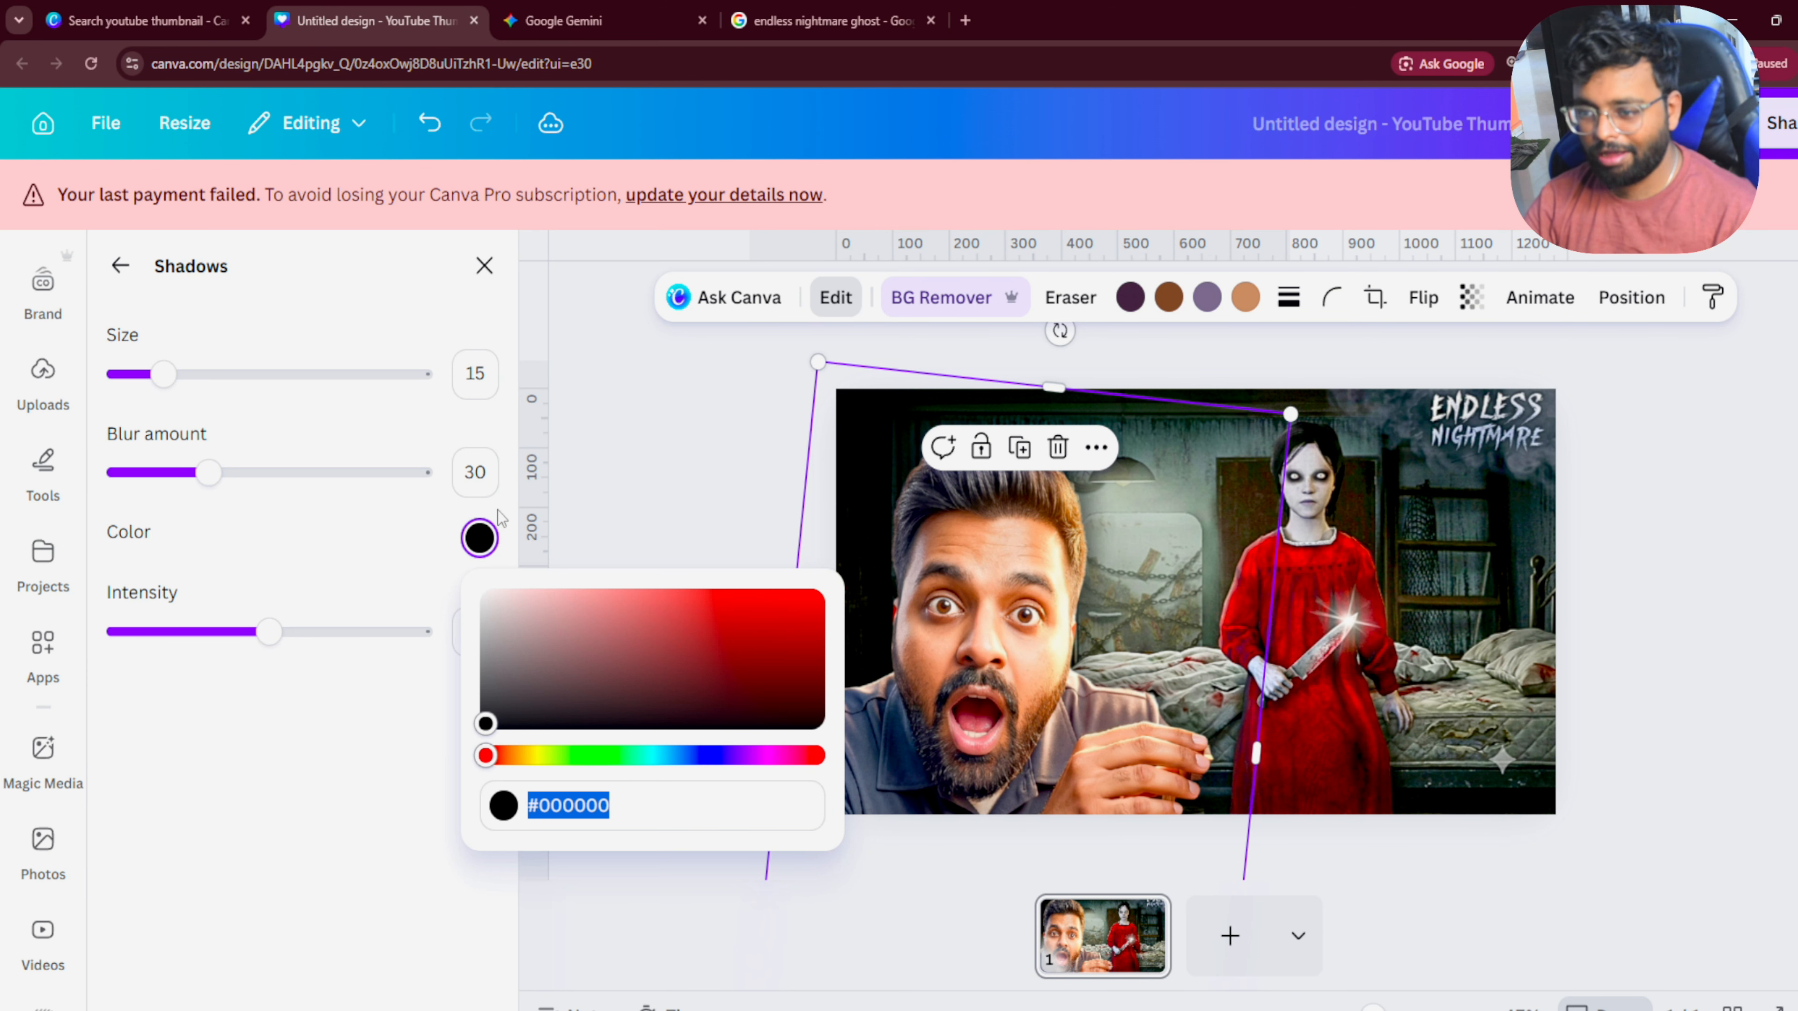
{"action": "left_click_drag", "start_coordinate": [502, 627], "coordinate": [490, 631]}
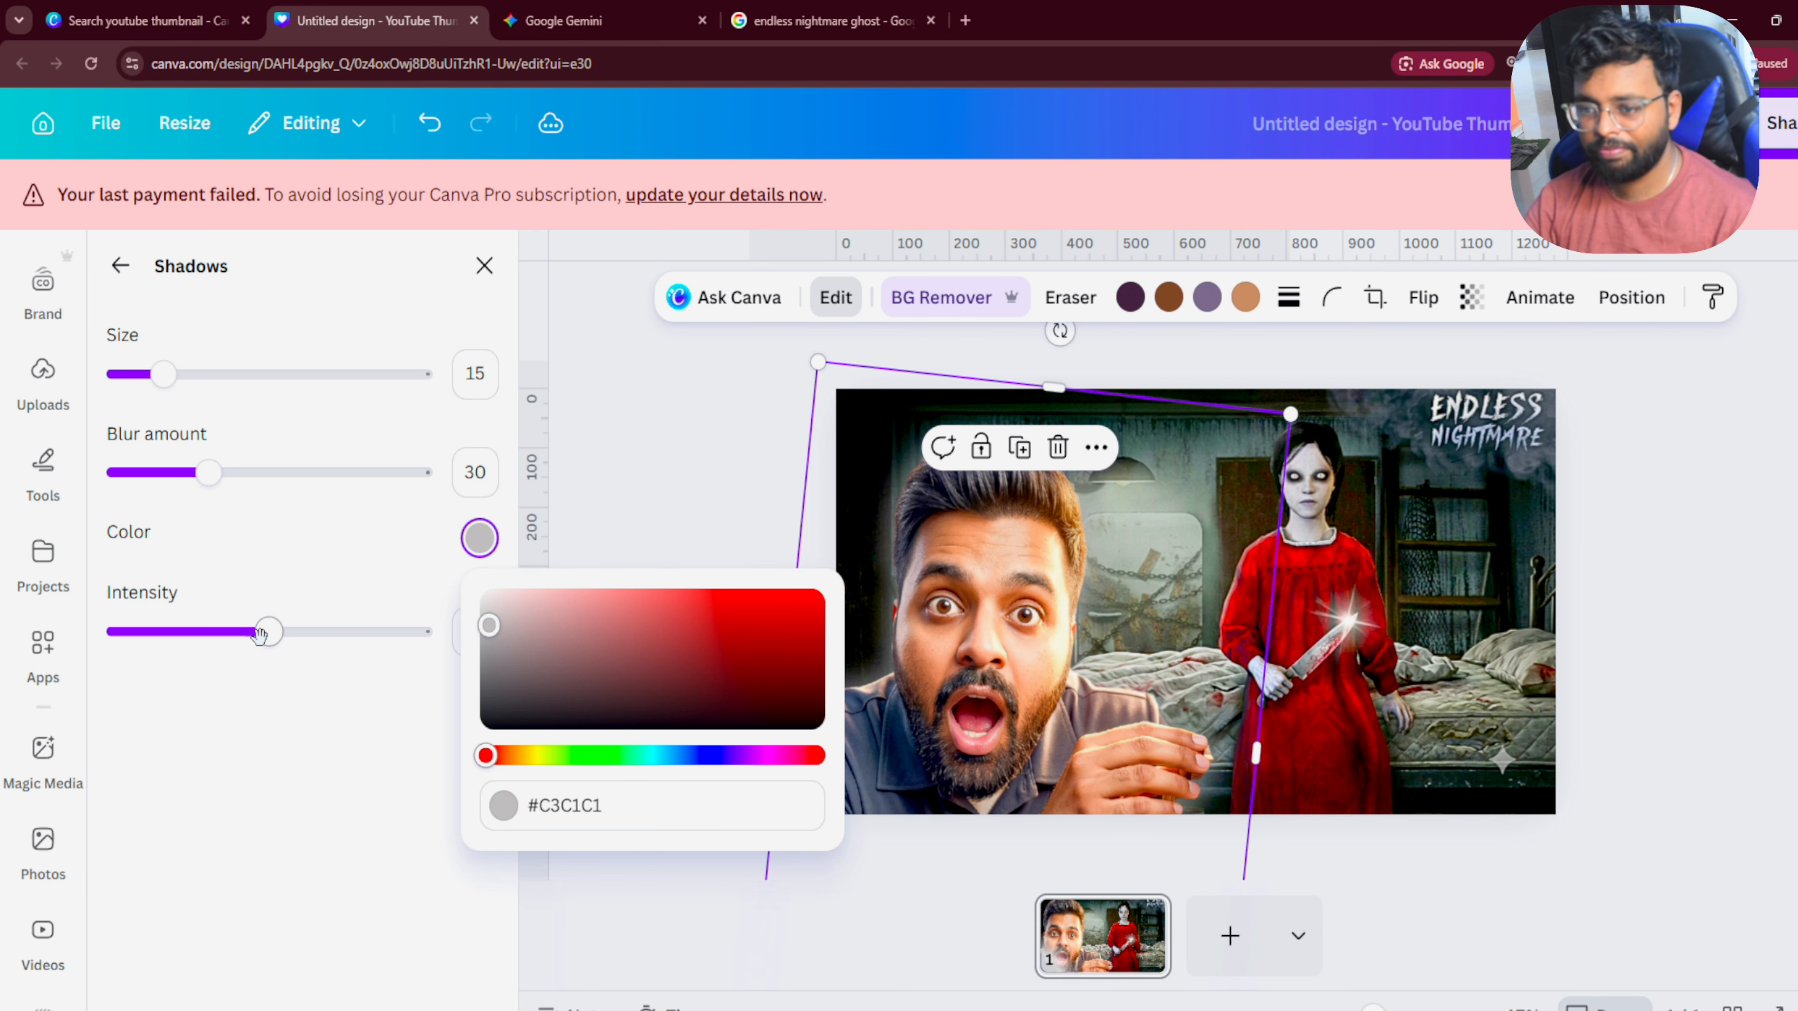
{"action": "left_click_drag", "start_coordinate": [267, 632], "coordinate": [273, 625]}
{"action": "left_click", "coordinate": [183, 375]}
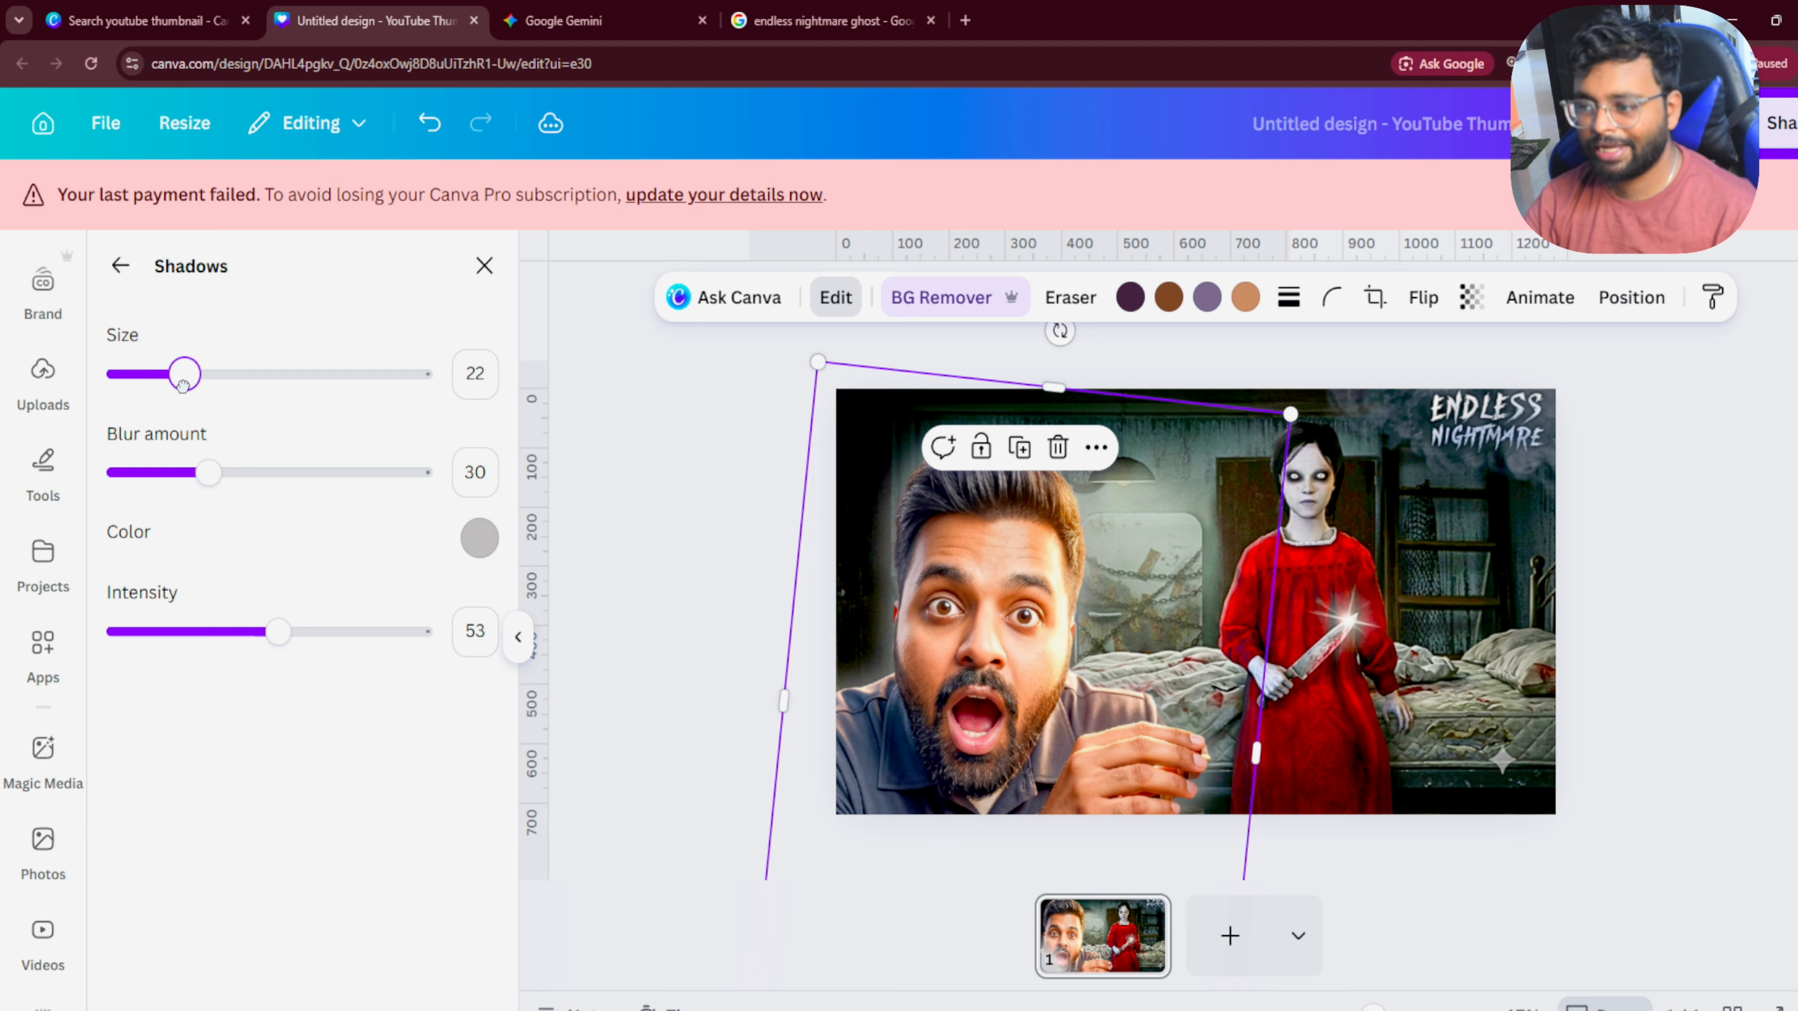
Step: Crop the cutout's right, top and left edges closer to the man, then enlarge and reposition it
{"action": "left_click", "coordinate": [1677, 541]}
{"action": "left_click", "coordinate": [1132, 665]}
{"action": "left_click_drag", "start_coordinate": [1259, 690], "coordinate": [1216, 684]}
{"action": "left_click_drag", "start_coordinate": [1042, 388], "coordinate": [1034, 433]}
{"action": "left_click_drag", "start_coordinate": [797, 583], "coordinate": [823, 582]}
{"action": "left_click_drag", "start_coordinate": [1250, 454], "coordinate": [1316, 374]}
{"action": "left_click_drag", "start_coordinate": [1245, 564], "coordinate": [1224, 607]}
Step: Enlarge the man's cutout further and adjust its right crop so it ends at his hand beside the ghost's dress
{"action": "left_click_drag", "start_coordinate": [1296, 424], "coordinate": [1330, 380]}
{"action": "left_click_drag", "start_coordinate": [1244, 471], "coordinate": [1229, 497]}
{"action": "left_click_drag", "start_coordinate": [1288, 619], "coordinate": [1214, 615]}
{"action": "left_click", "coordinate": [1666, 630]}
{"action": "left_click", "coordinate": [1132, 708]}
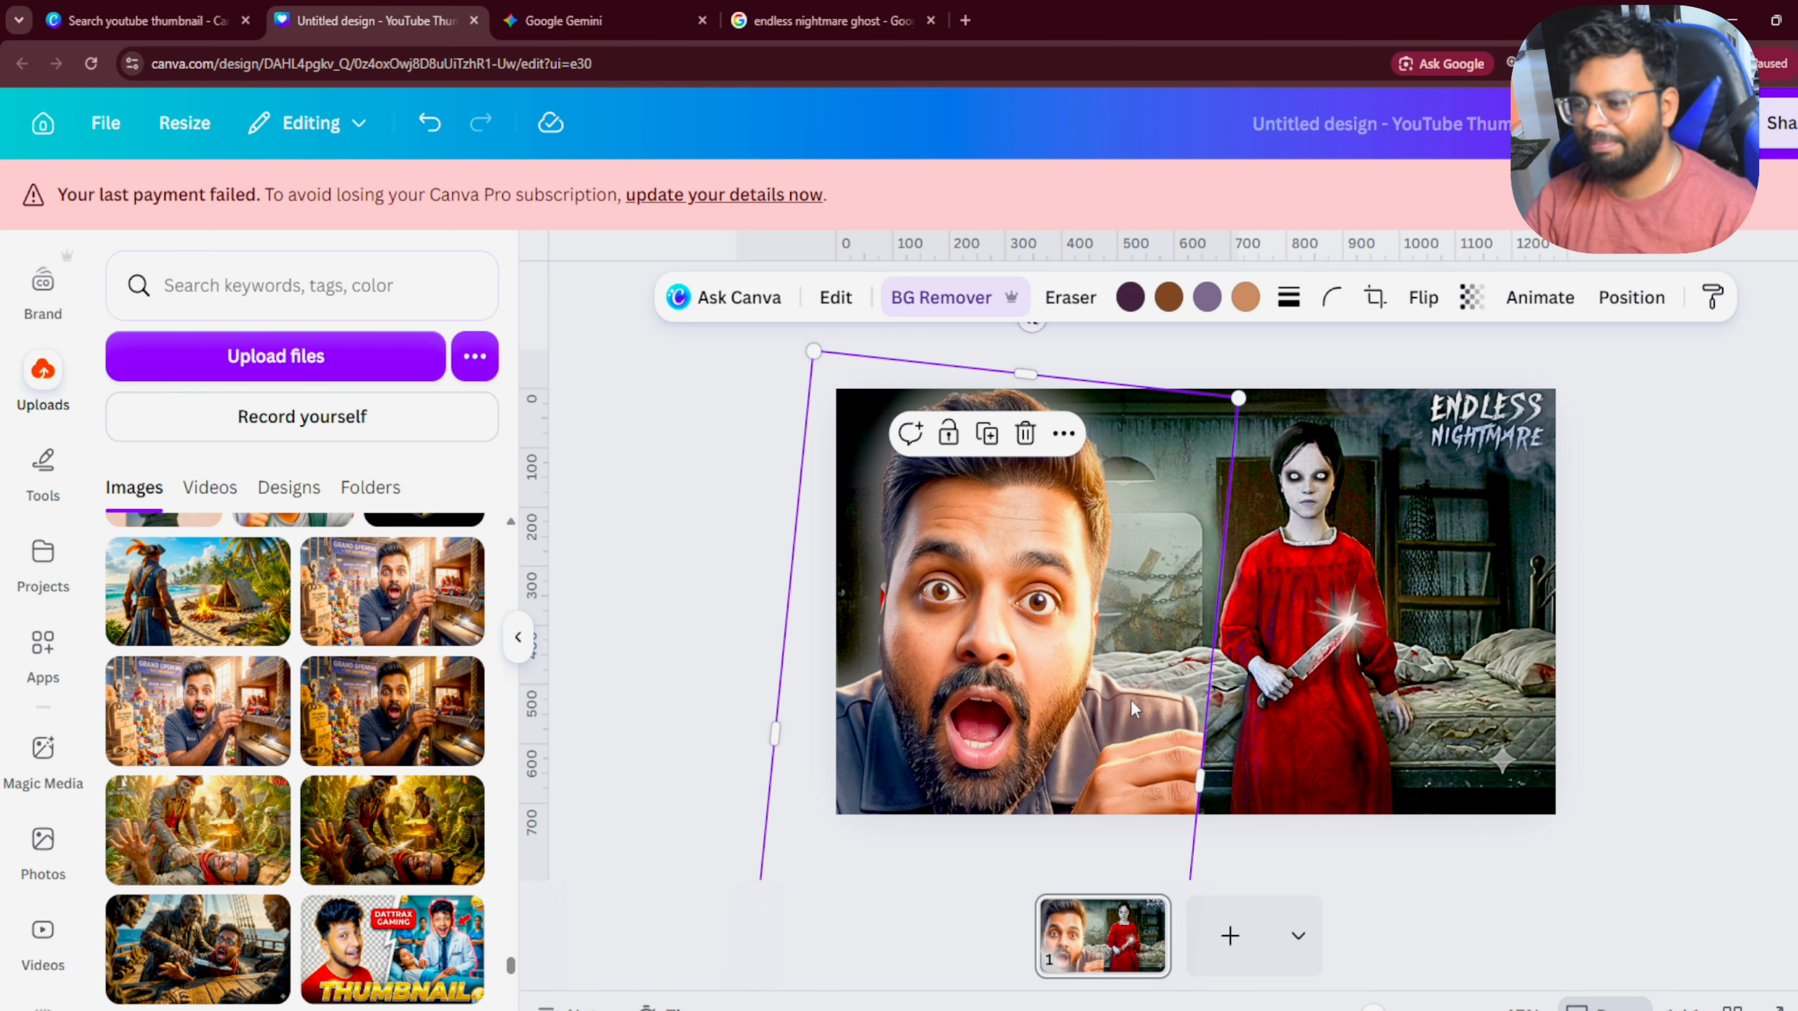
{"action": "left_click_drag", "start_coordinate": [1202, 701], "coordinate": [1235, 701]}
Step: Look through the uploaded images for another picture, trying the green-shirt Minecraft thumbnail on the page and deleting it
{"action": "scroll", "coordinate": [282, 887], "scroll_direction": "down", "scroll_amount": 3}
{"action": "scroll", "coordinate": [282, 885], "scroll_direction": "down", "scroll_amount": 2}
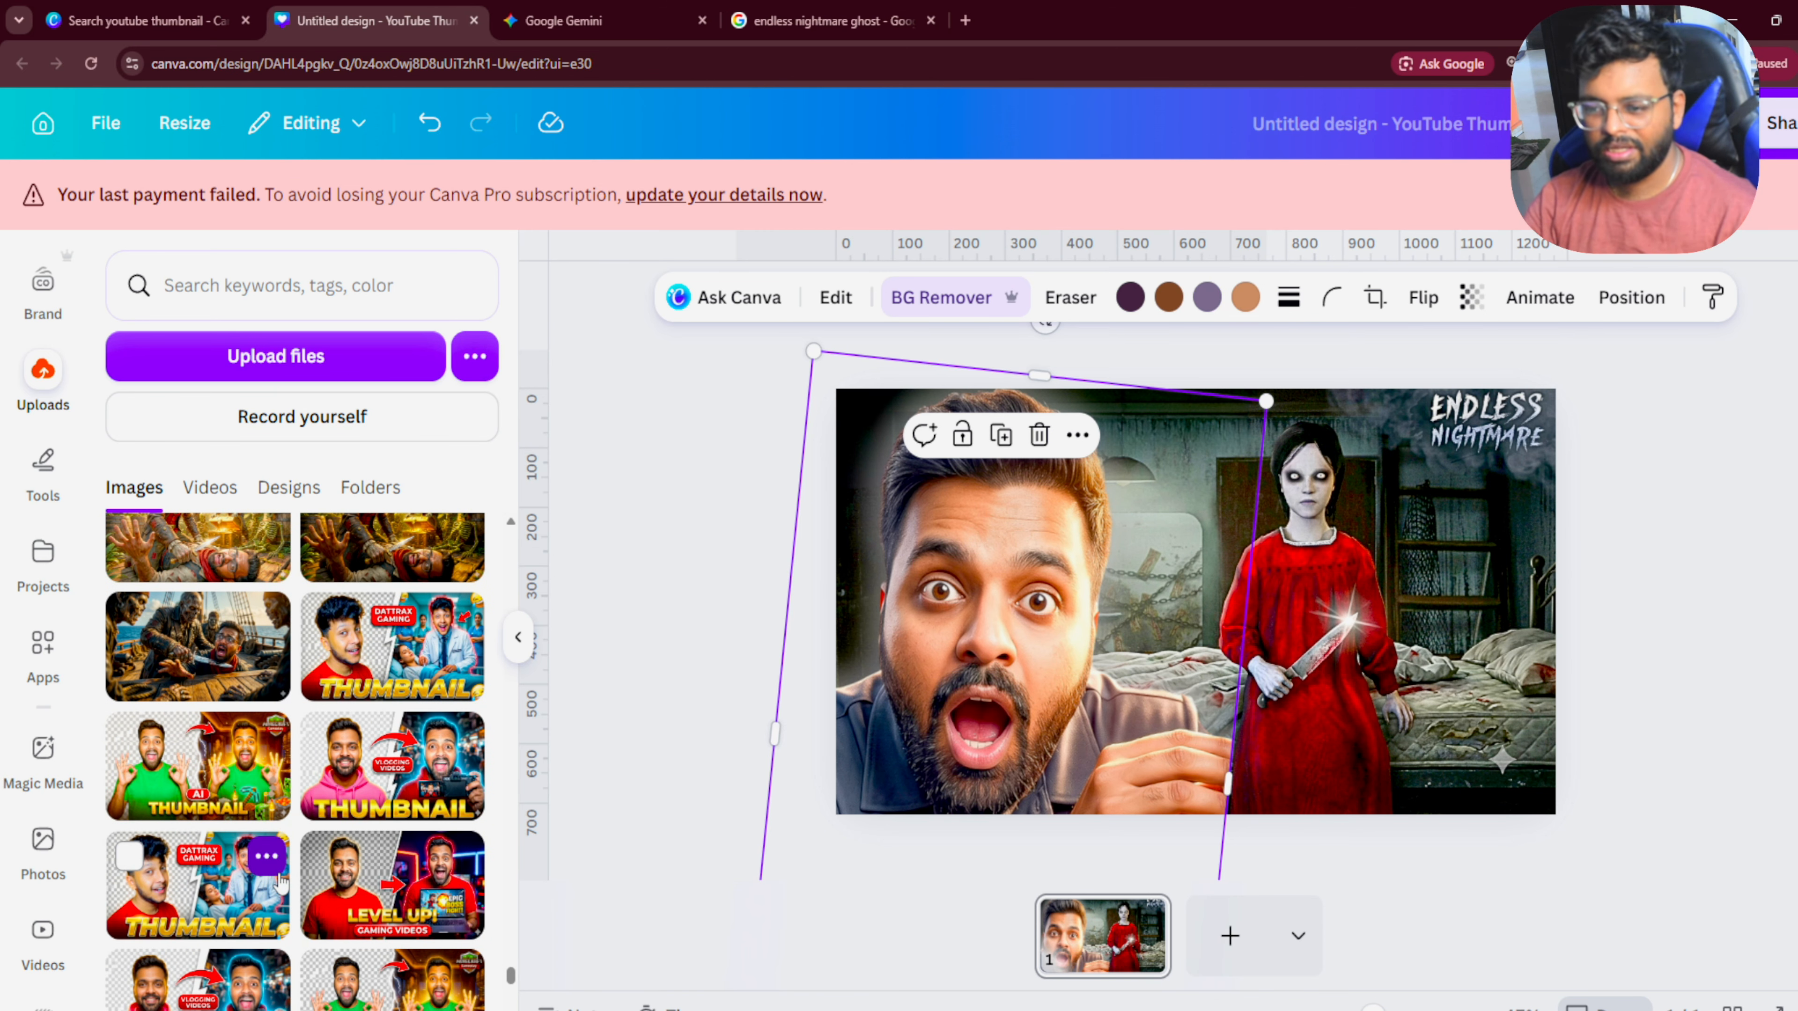
{"action": "scroll", "coordinate": [318, 716], "scroll_direction": "down", "scroll_amount": 3}
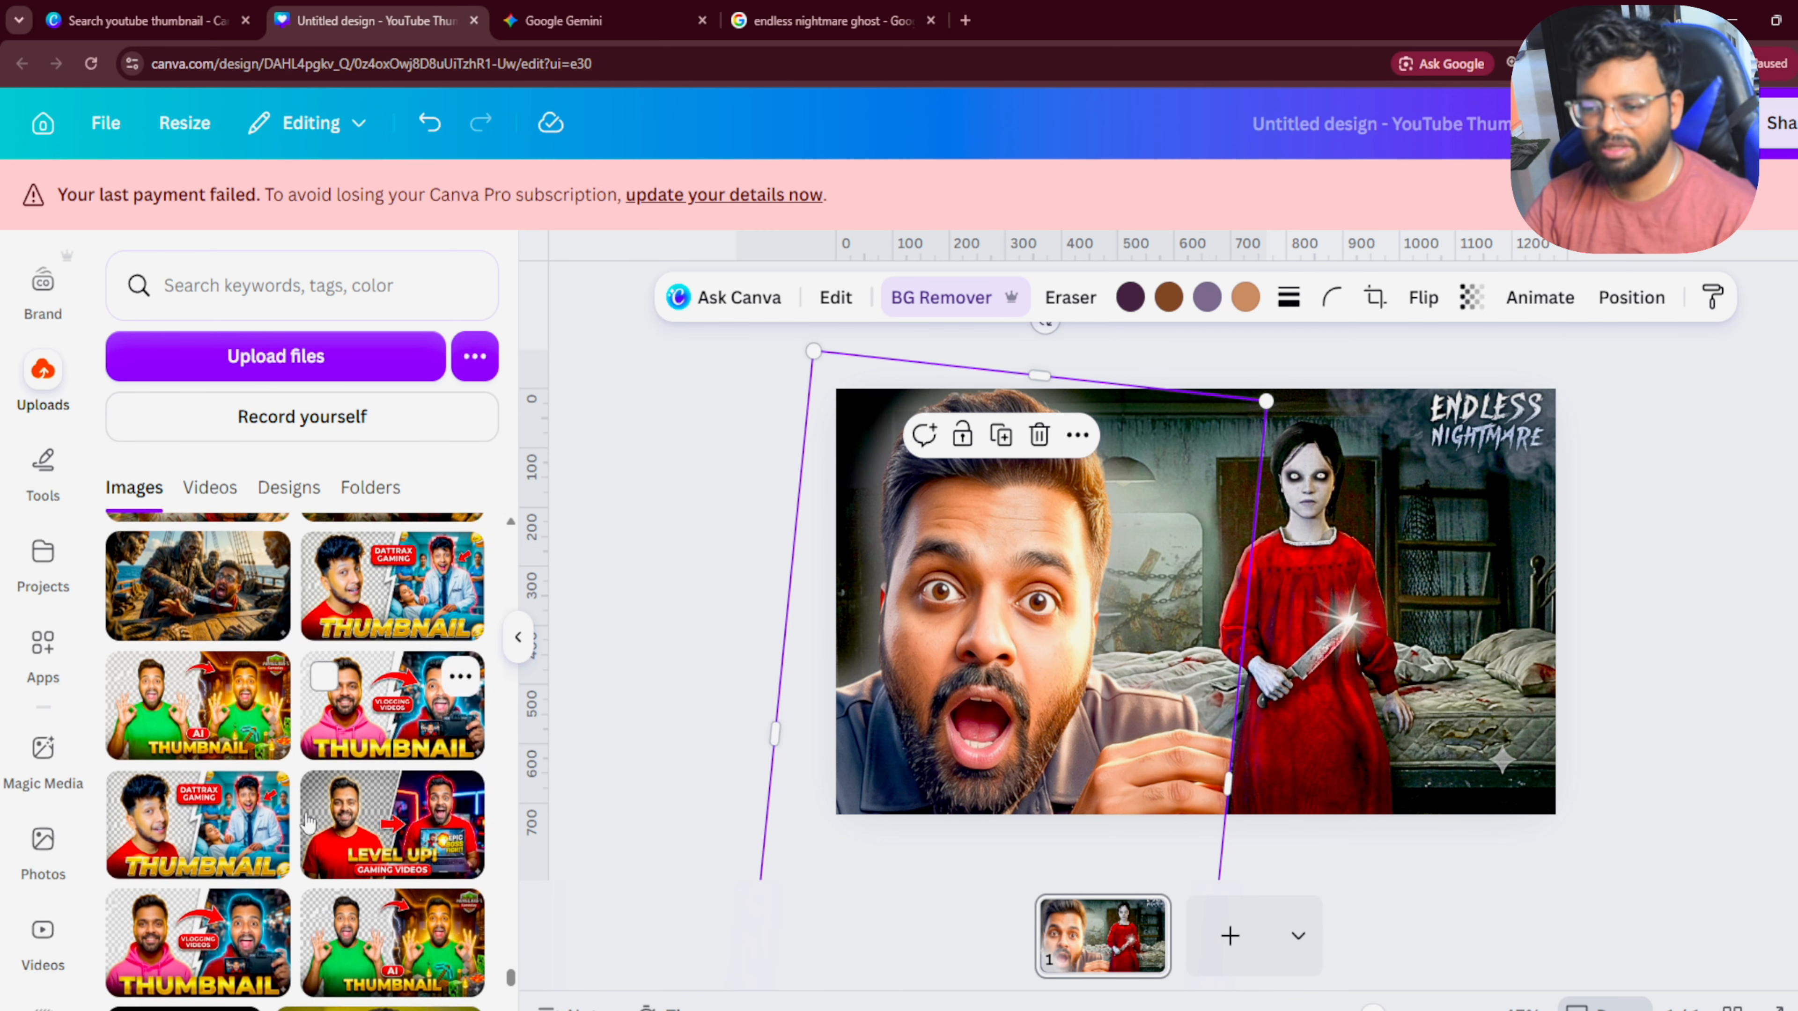
{"action": "scroll", "coordinate": [214, 761], "scroll_direction": "up", "scroll_amount": 3}
{"action": "left_click", "coordinate": [214, 761]}
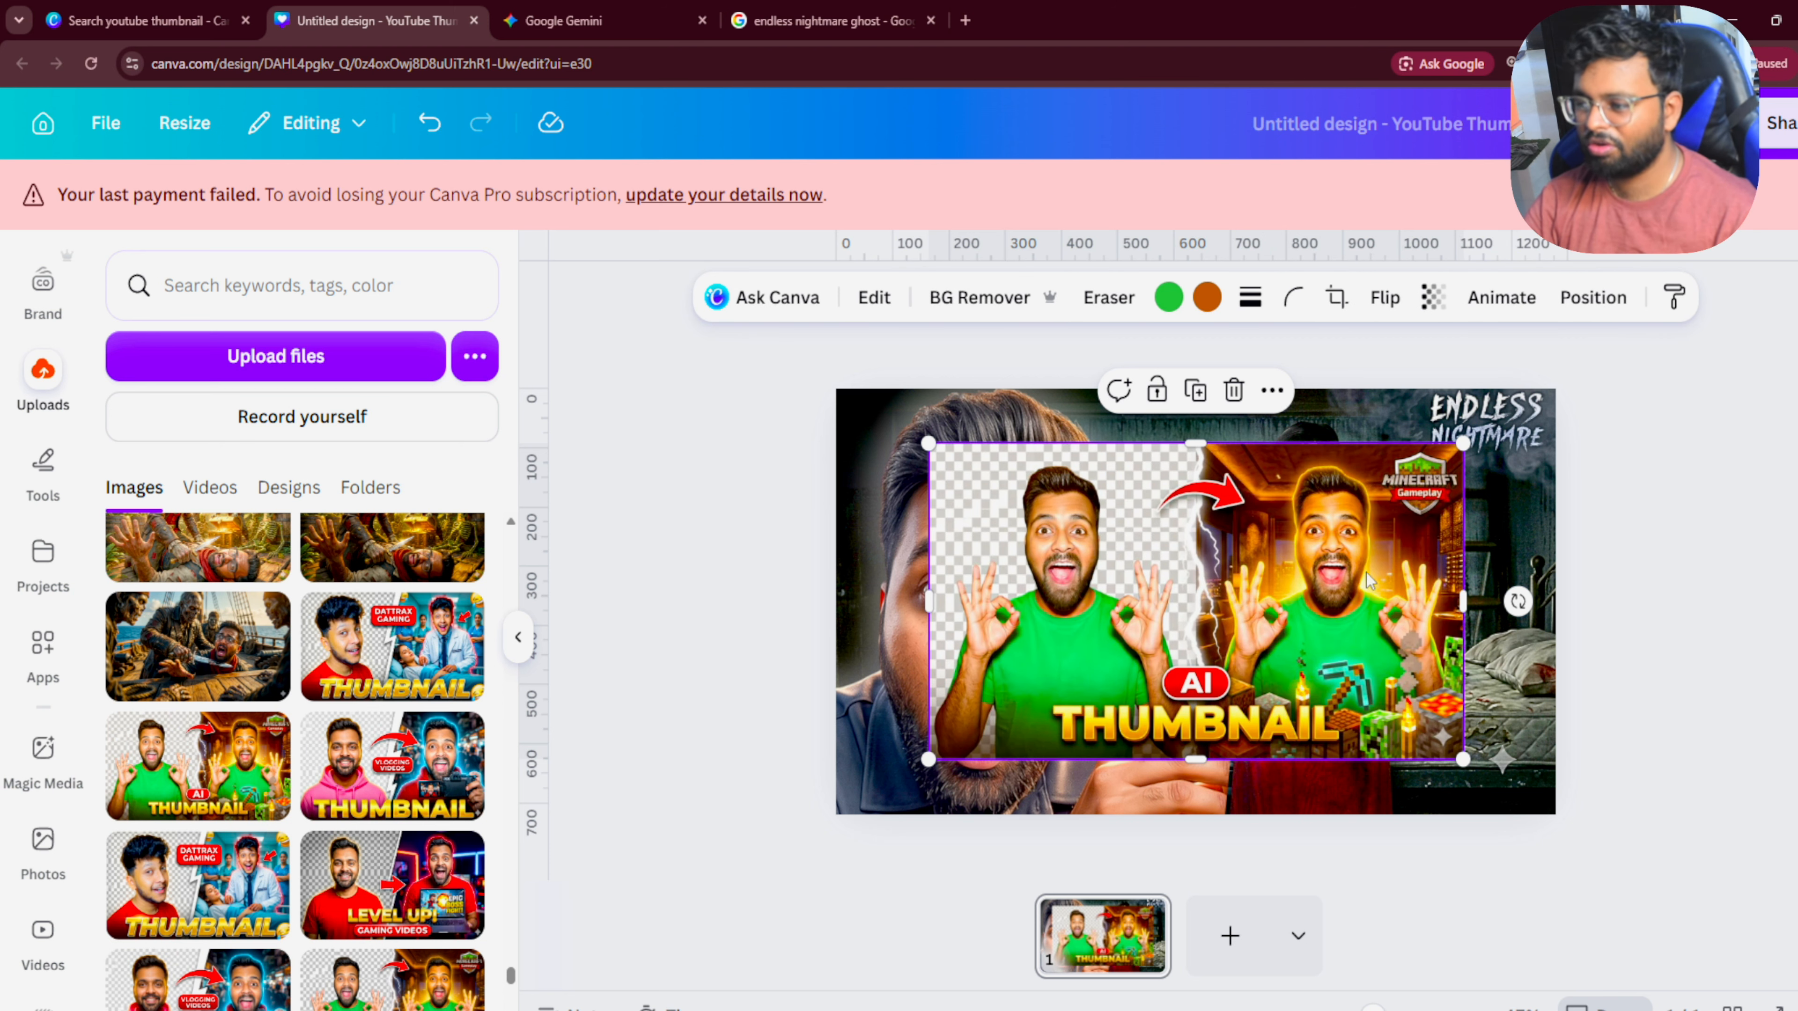
{"action": "left_click", "coordinate": [1234, 390]}
{"action": "scroll", "coordinate": [266, 936], "scroll_direction": "down", "scroll_amount": 5}
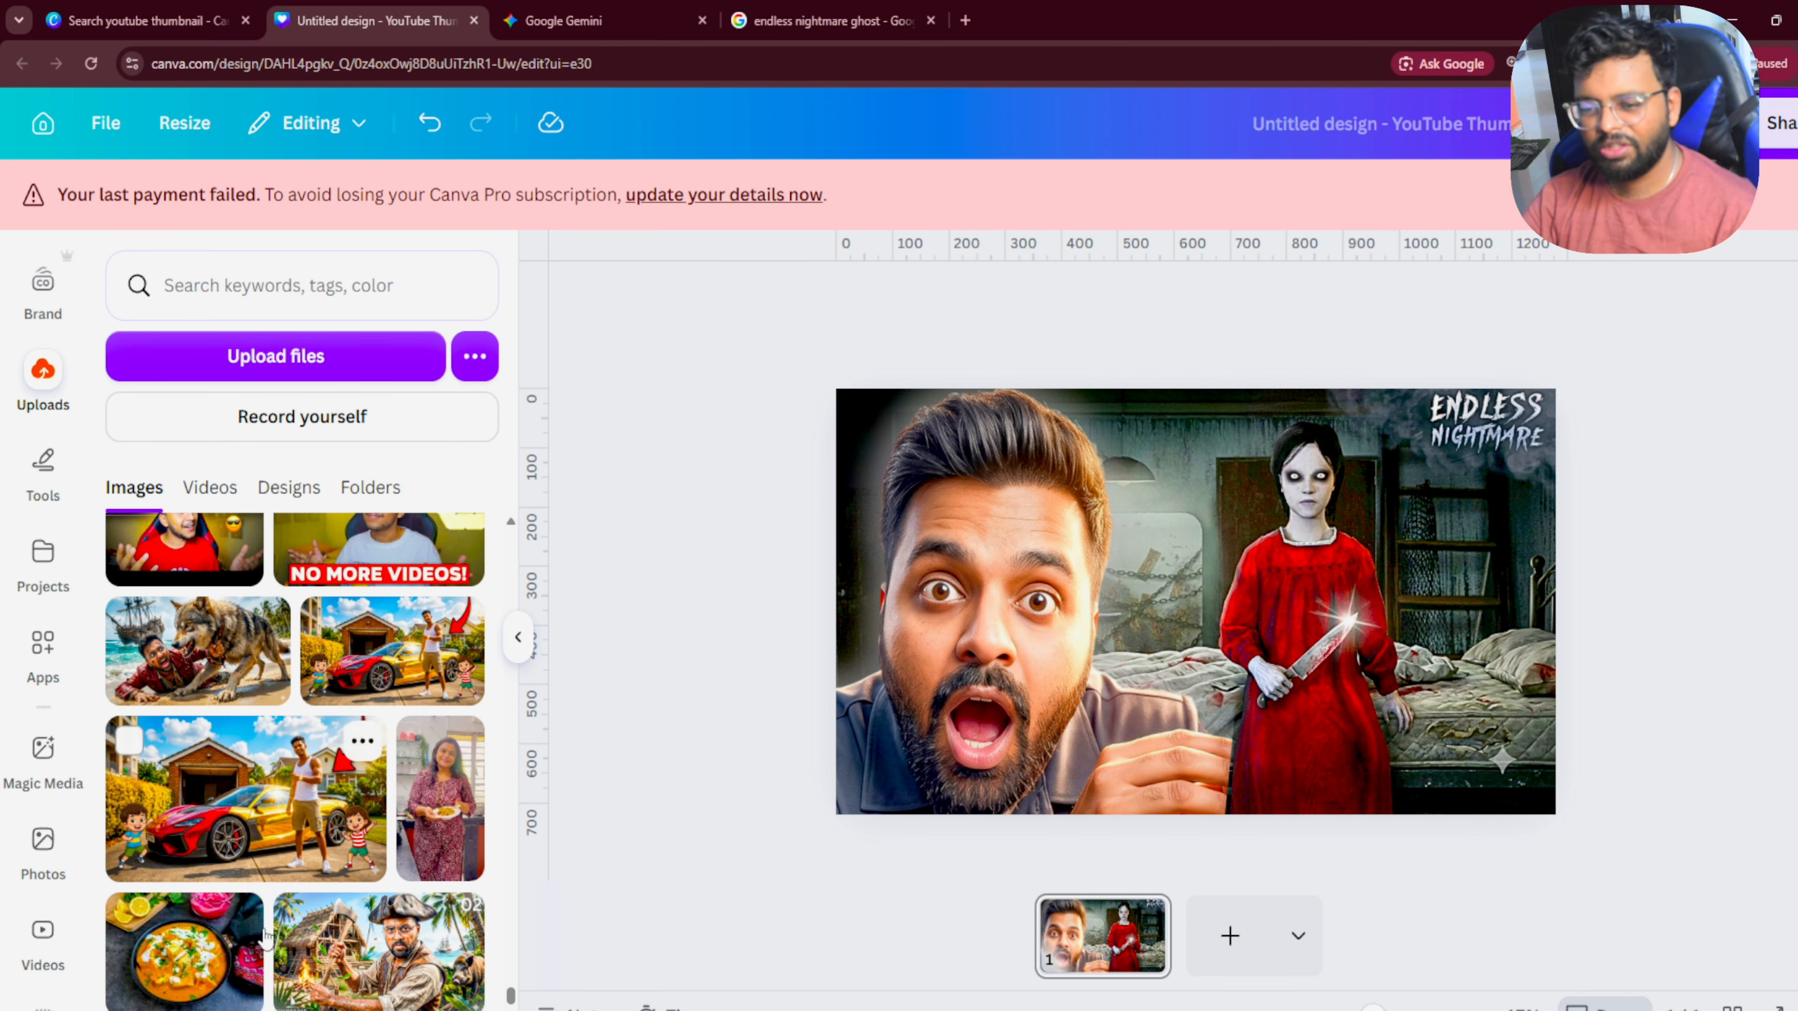
{"action": "scroll", "coordinate": [266, 936], "scroll_direction": "down", "scroll_amount": 8}
{"action": "scroll", "coordinate": [268, 921], "scroll_direction": "down", "scroll_amount": 10}
{"action": "scroll", "coordinate": [270, 925], "scroll_direction": "down", "scroll_amount": 10}
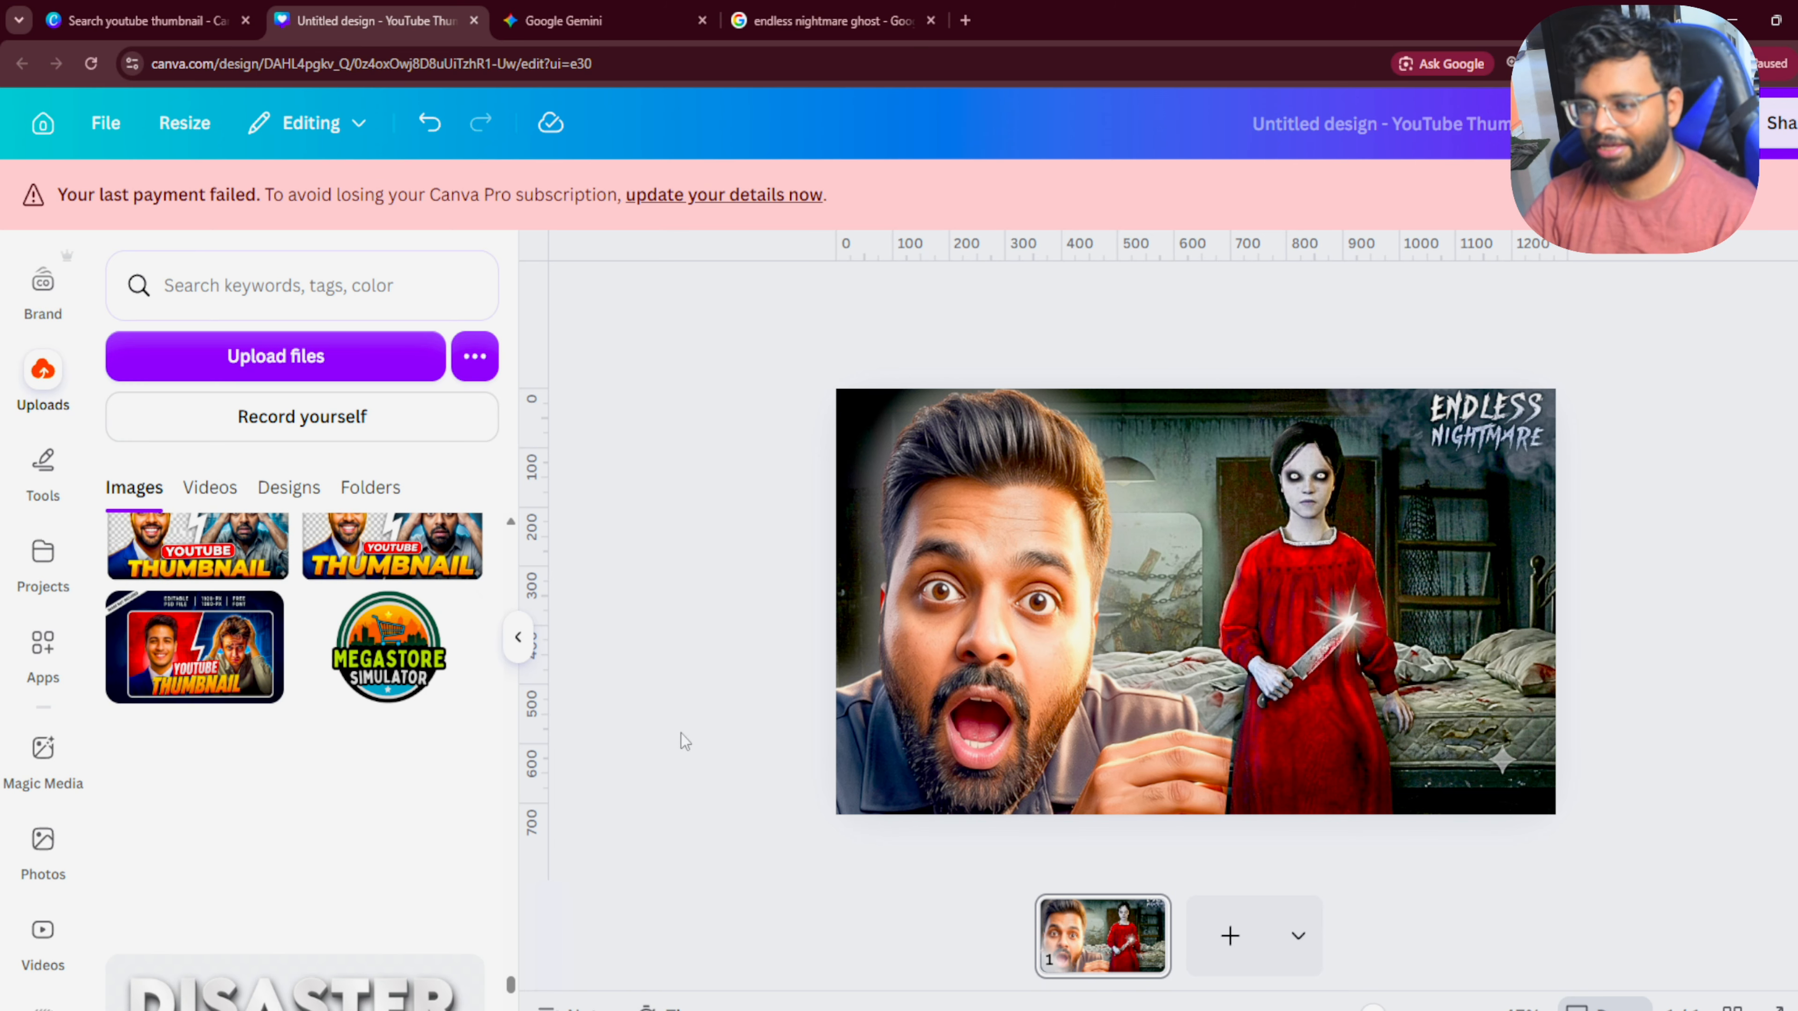
Step: Extend the cutout's right crop to reveal the man's whole hand beside the ghost's dress
{"action": "left_click", "coordinate": [905, 672]}
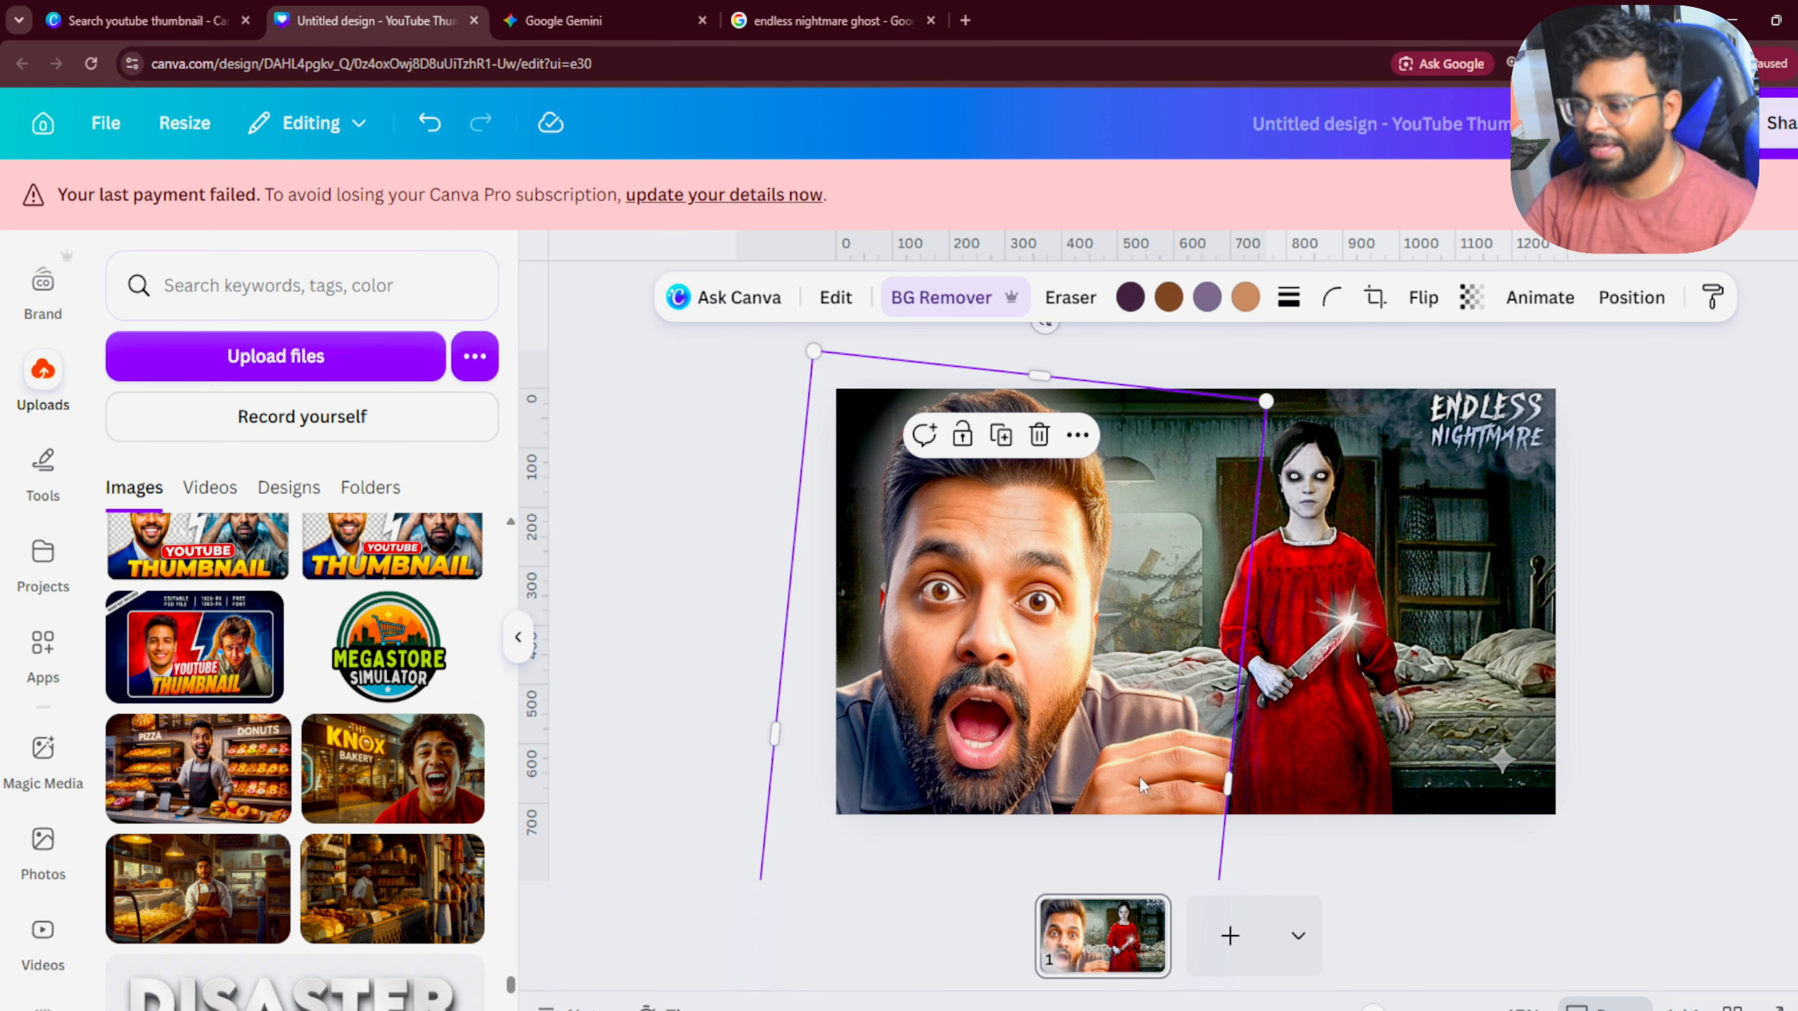
{"action": "left_click_drag", "start_coordinate": [1246, 679], "coordinate": [1290, 676]}
{"action": "left_click", "coordinate": [1791, 524]}
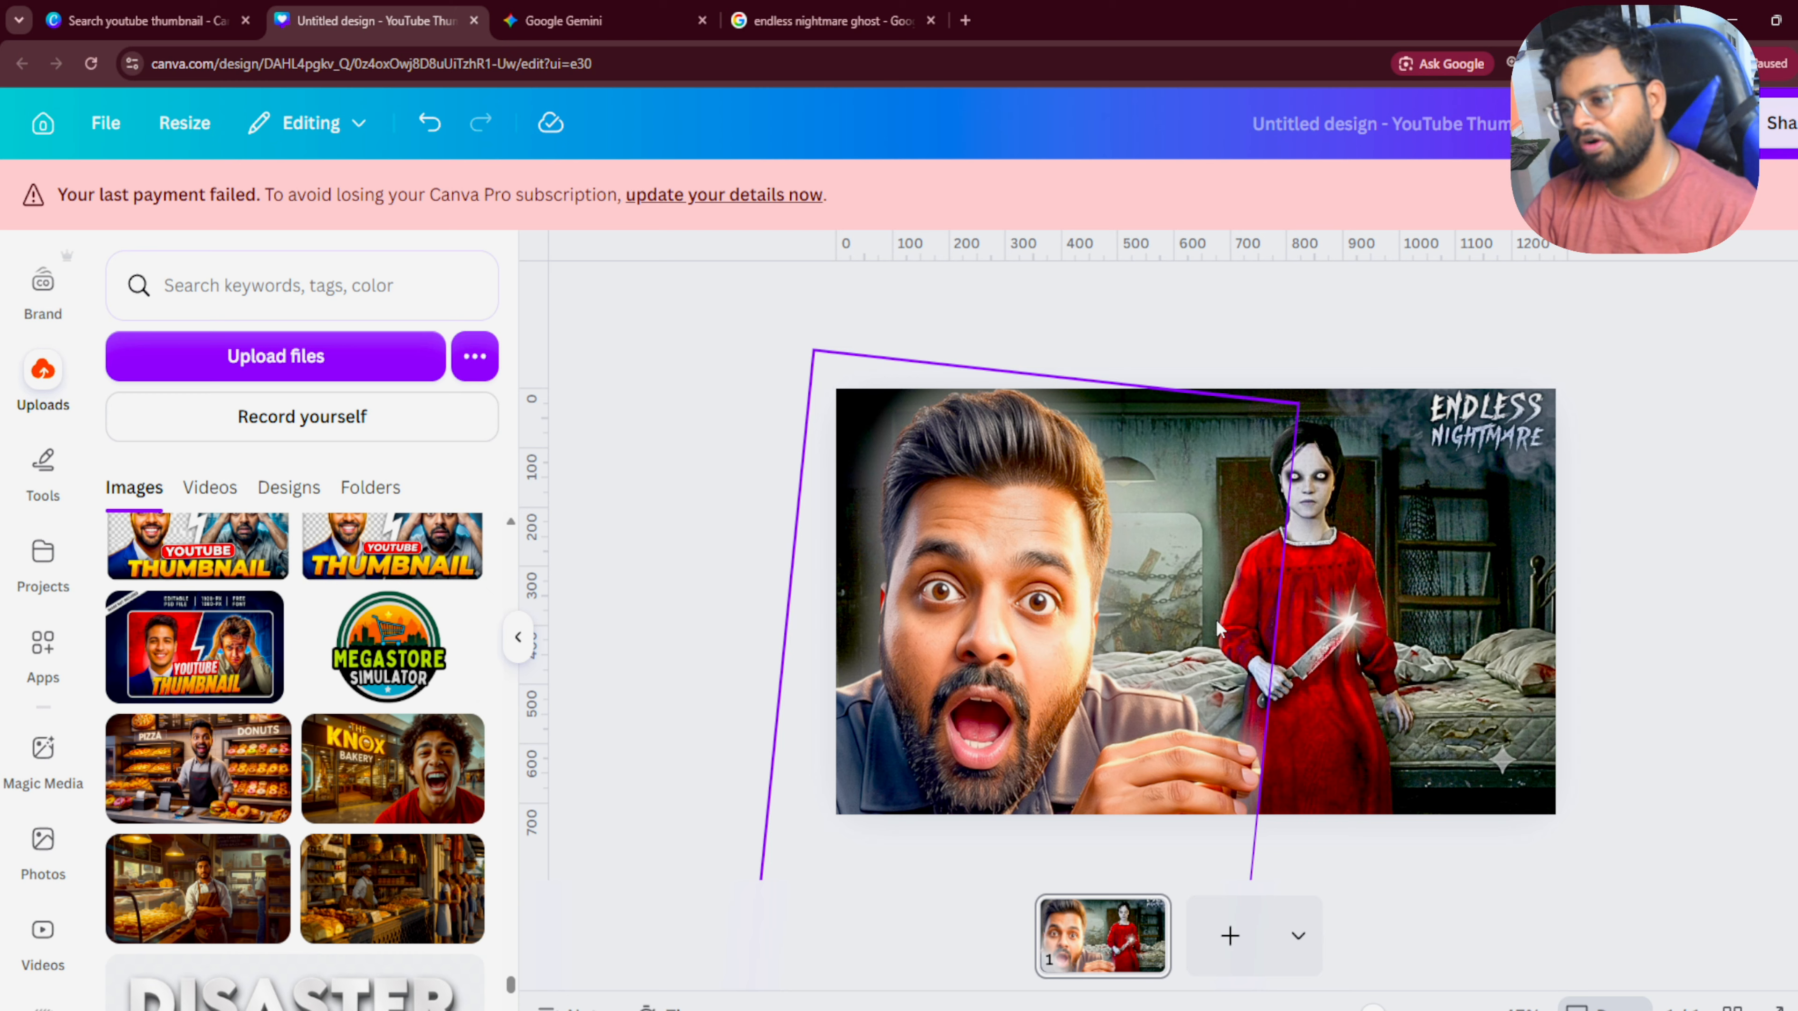
Step: Compare the thumbnail's composition with the reference image hq720 (1).jpg
{"action": "left_click", "coordinate": [1179, 735]}
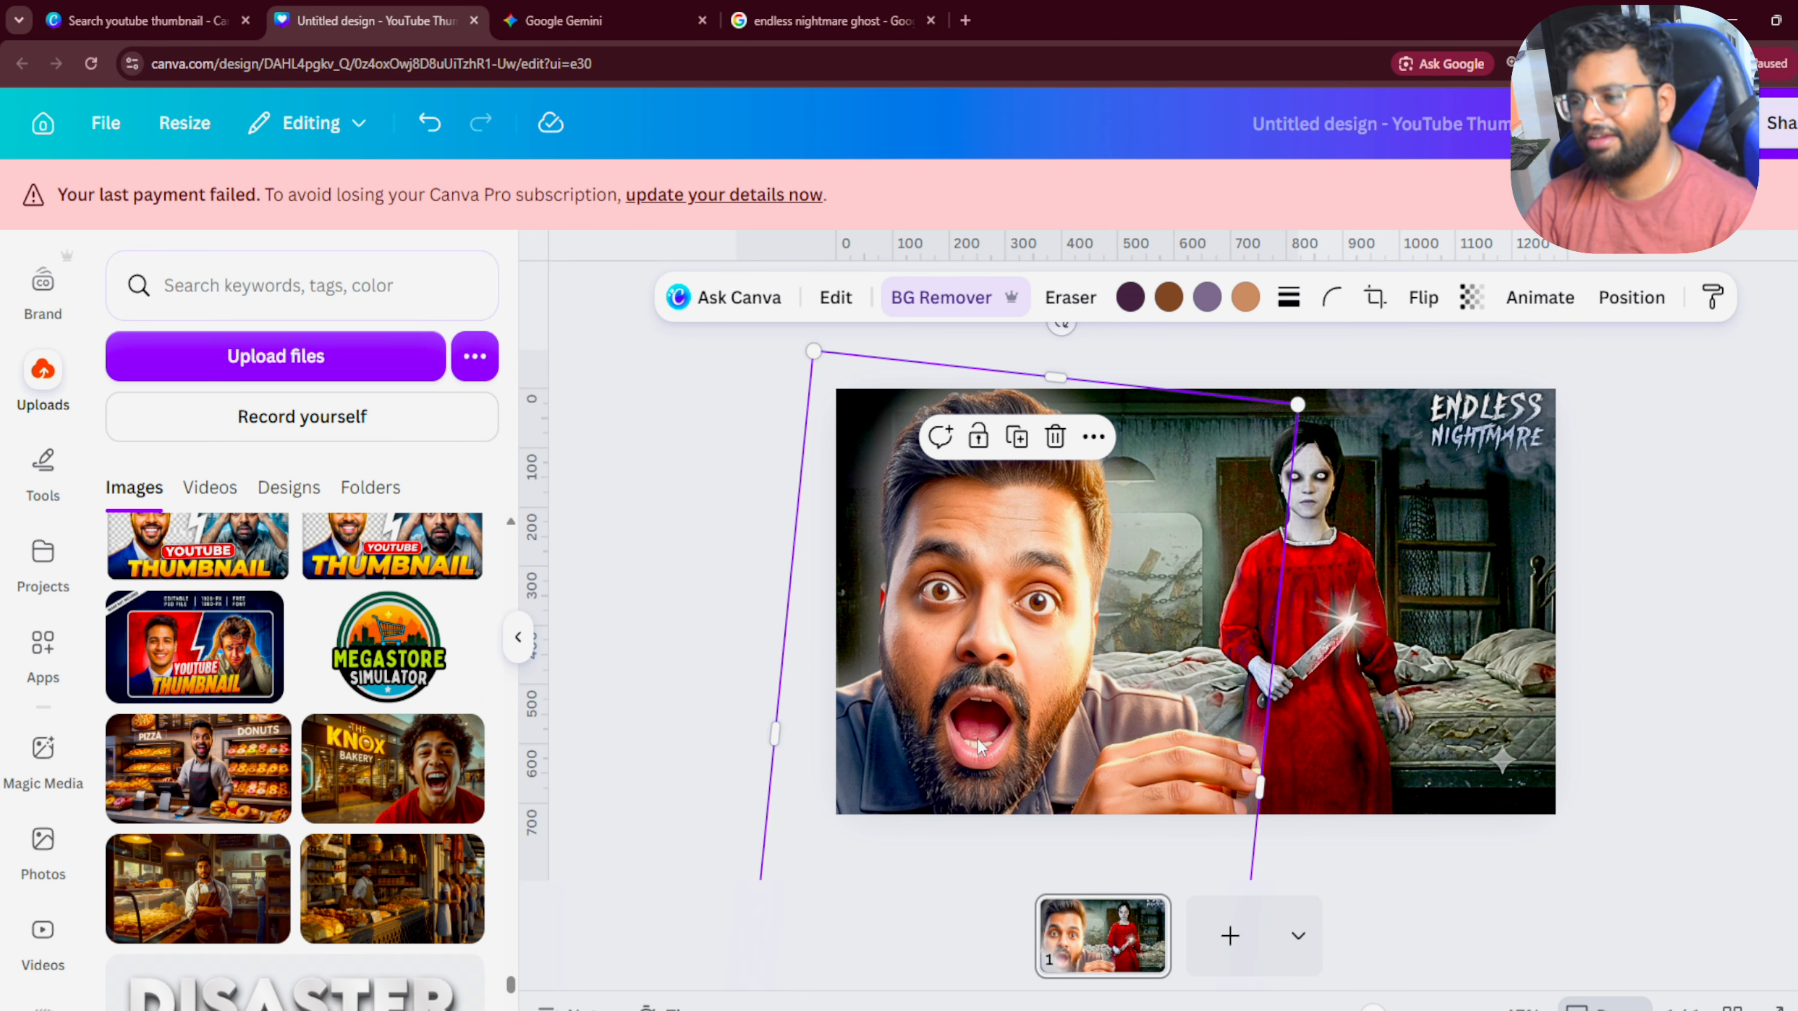
{"action": "left_click", "coordinate": [1660, 578]}
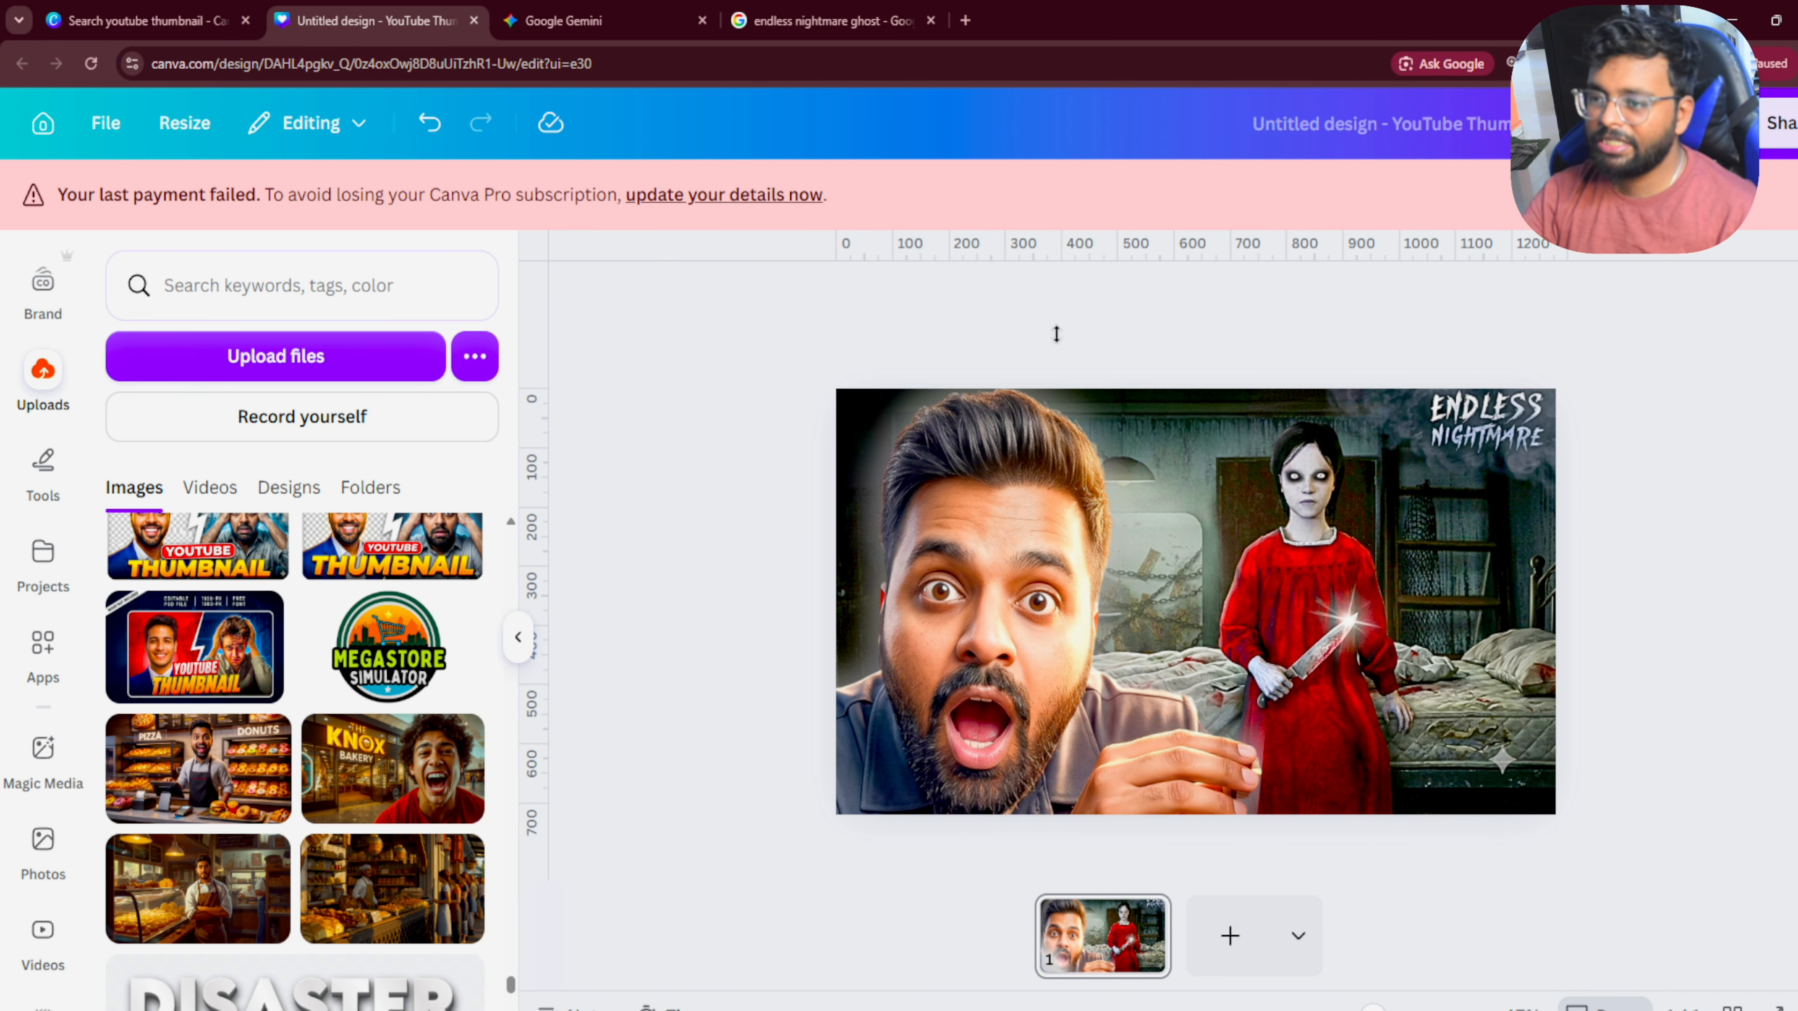
{"action": "key", "text": "alt+Tab"}
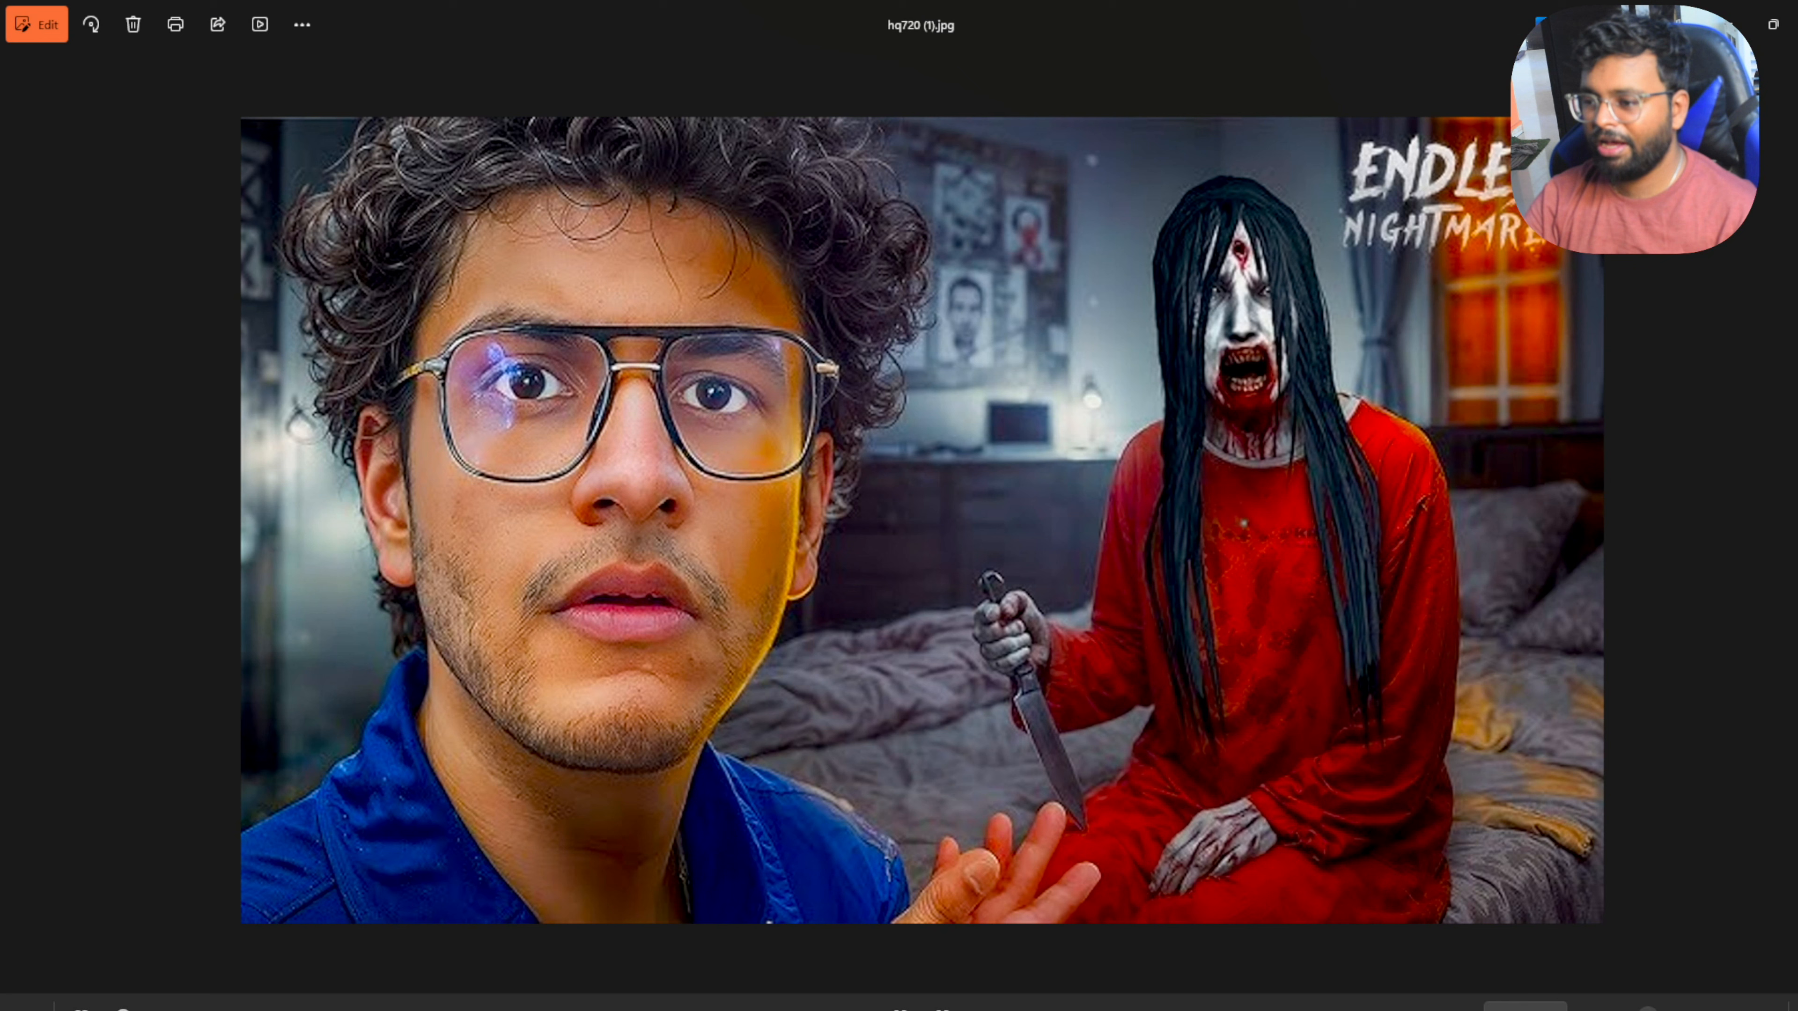
{"action": "key", "text": "alt+Tab"}
Step: Set the man's cutout brightness to -38 and raise several of its other light adjustments
{"action": "left_click", "coordinate": [1033, 500]}
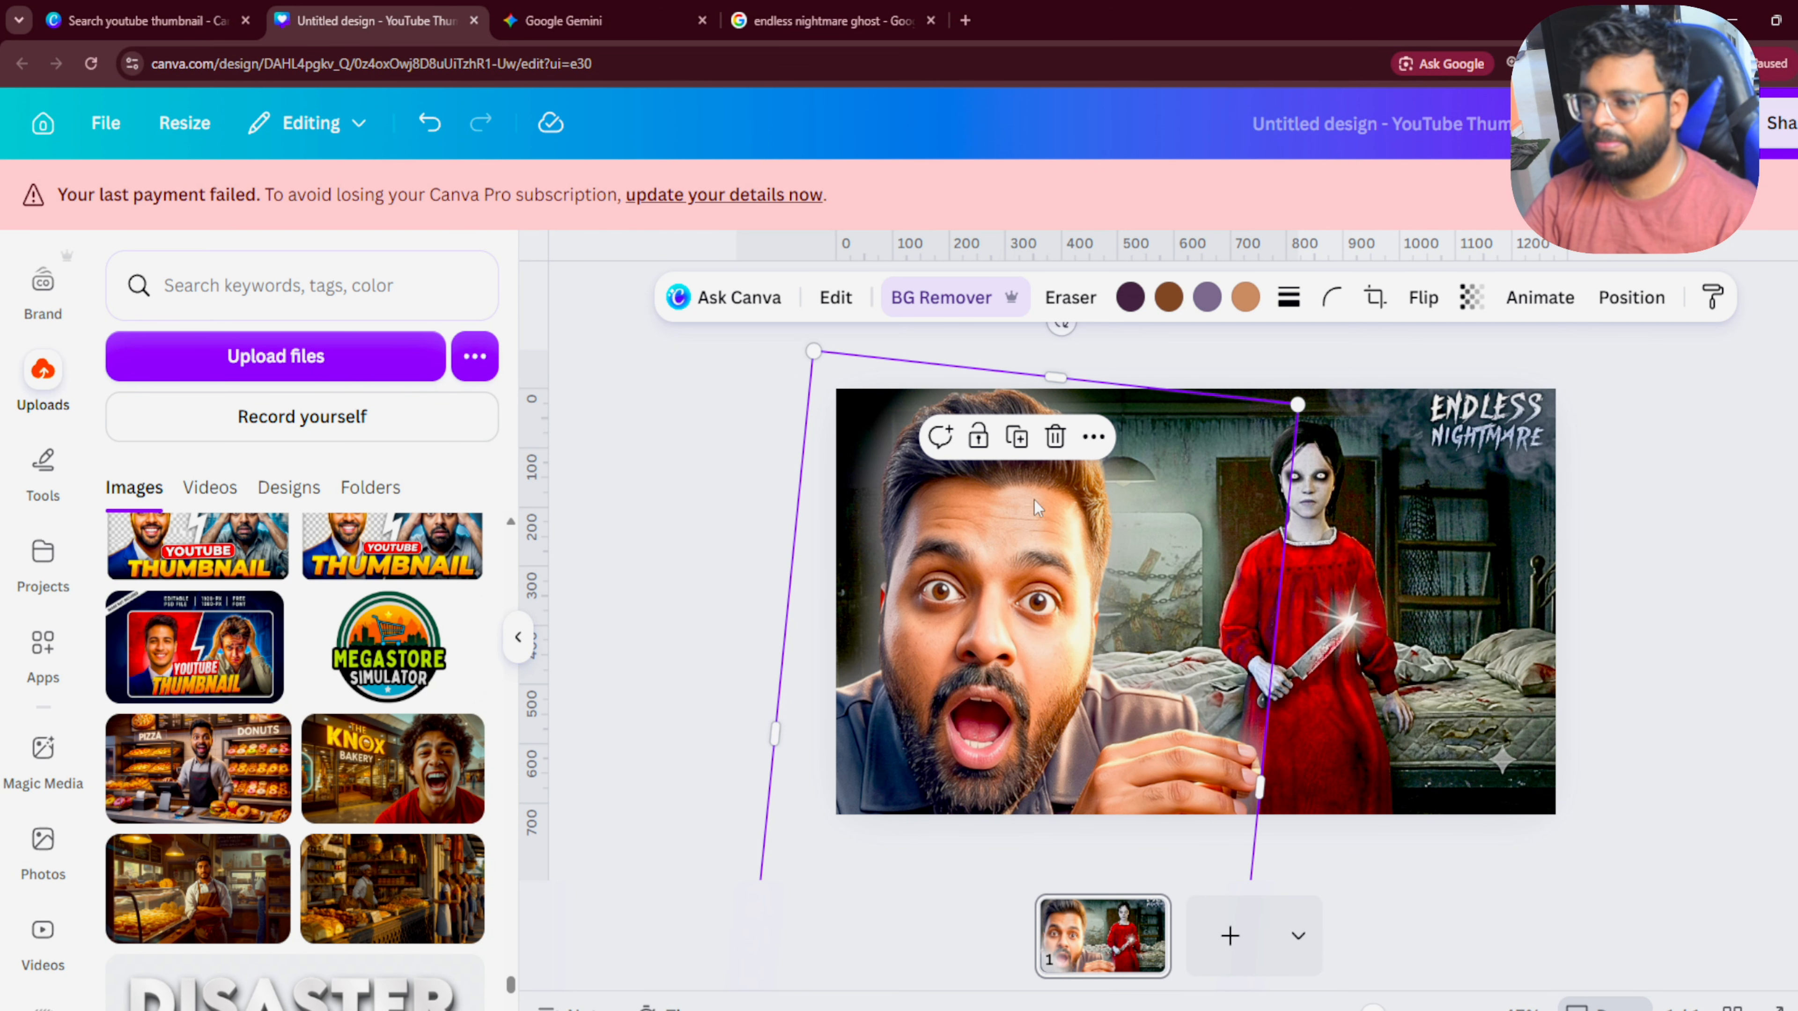
{"action": "left_click", "coordinate": [854, 314]}
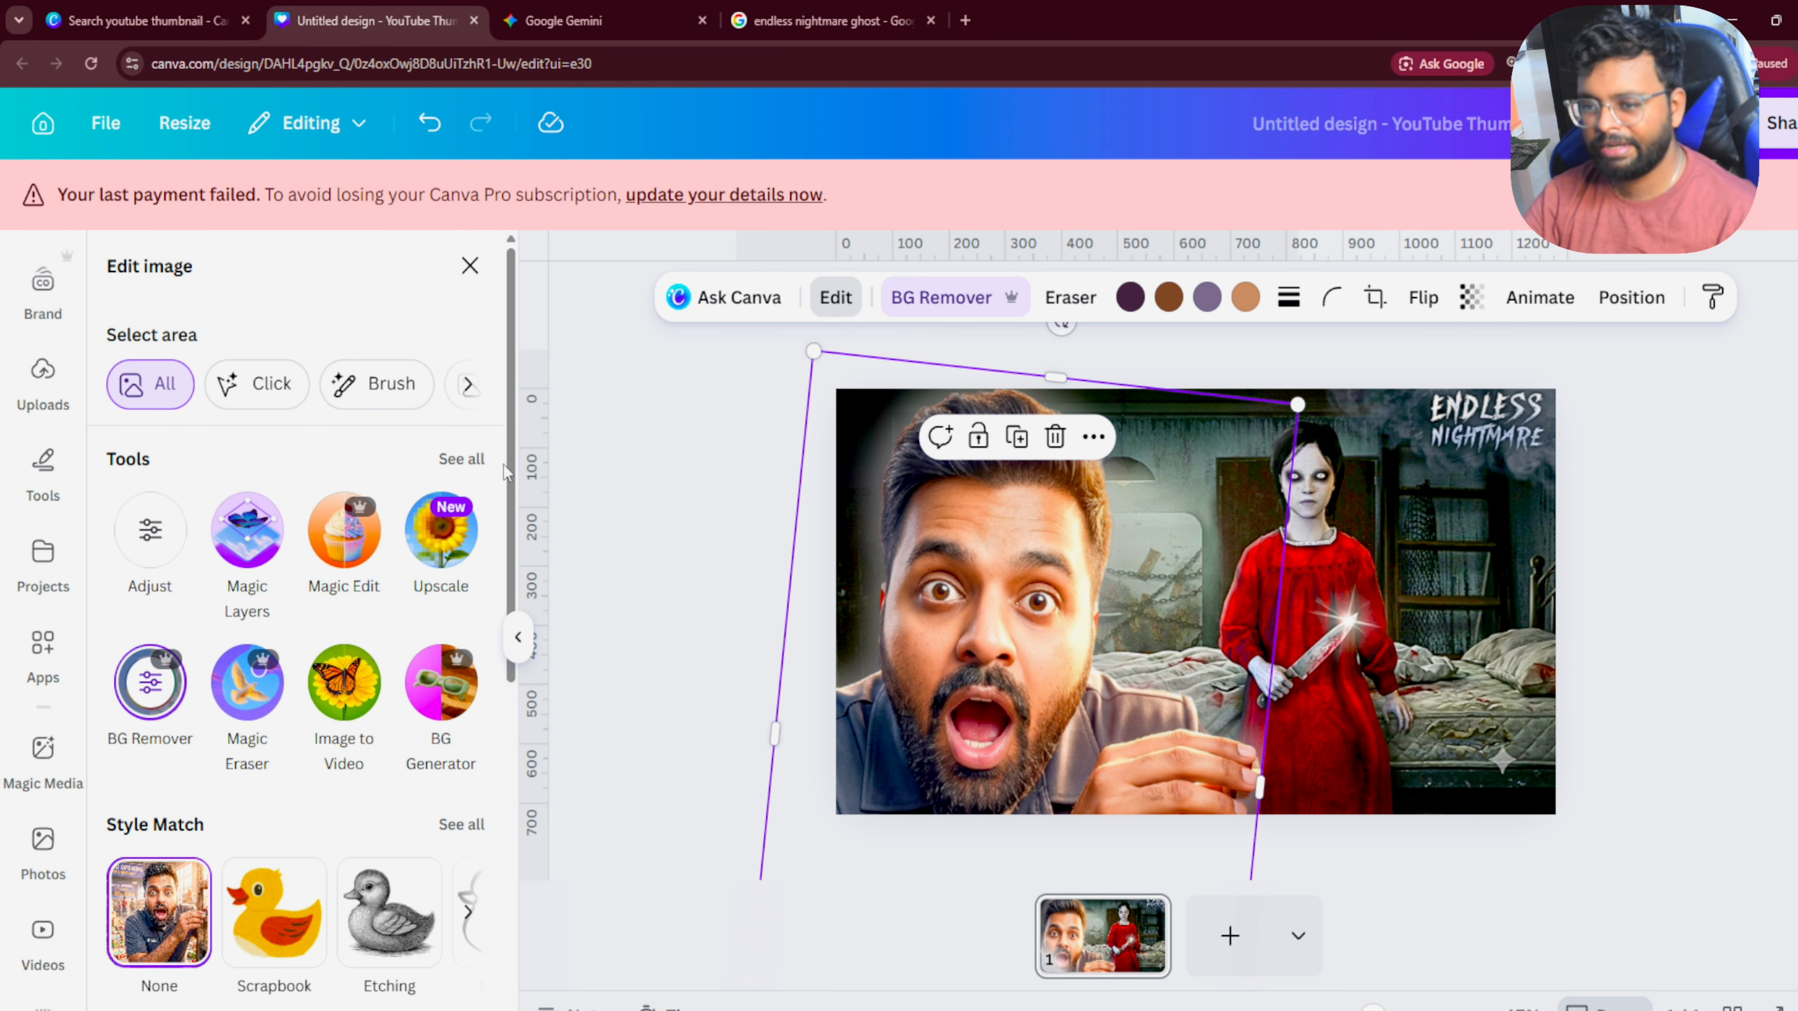
{"action": "left_click", "coordinate": [148, 528]}
{"action": "left_click_drag", "start_coordinate": [261, 842], "coordinate": [206, 878]}
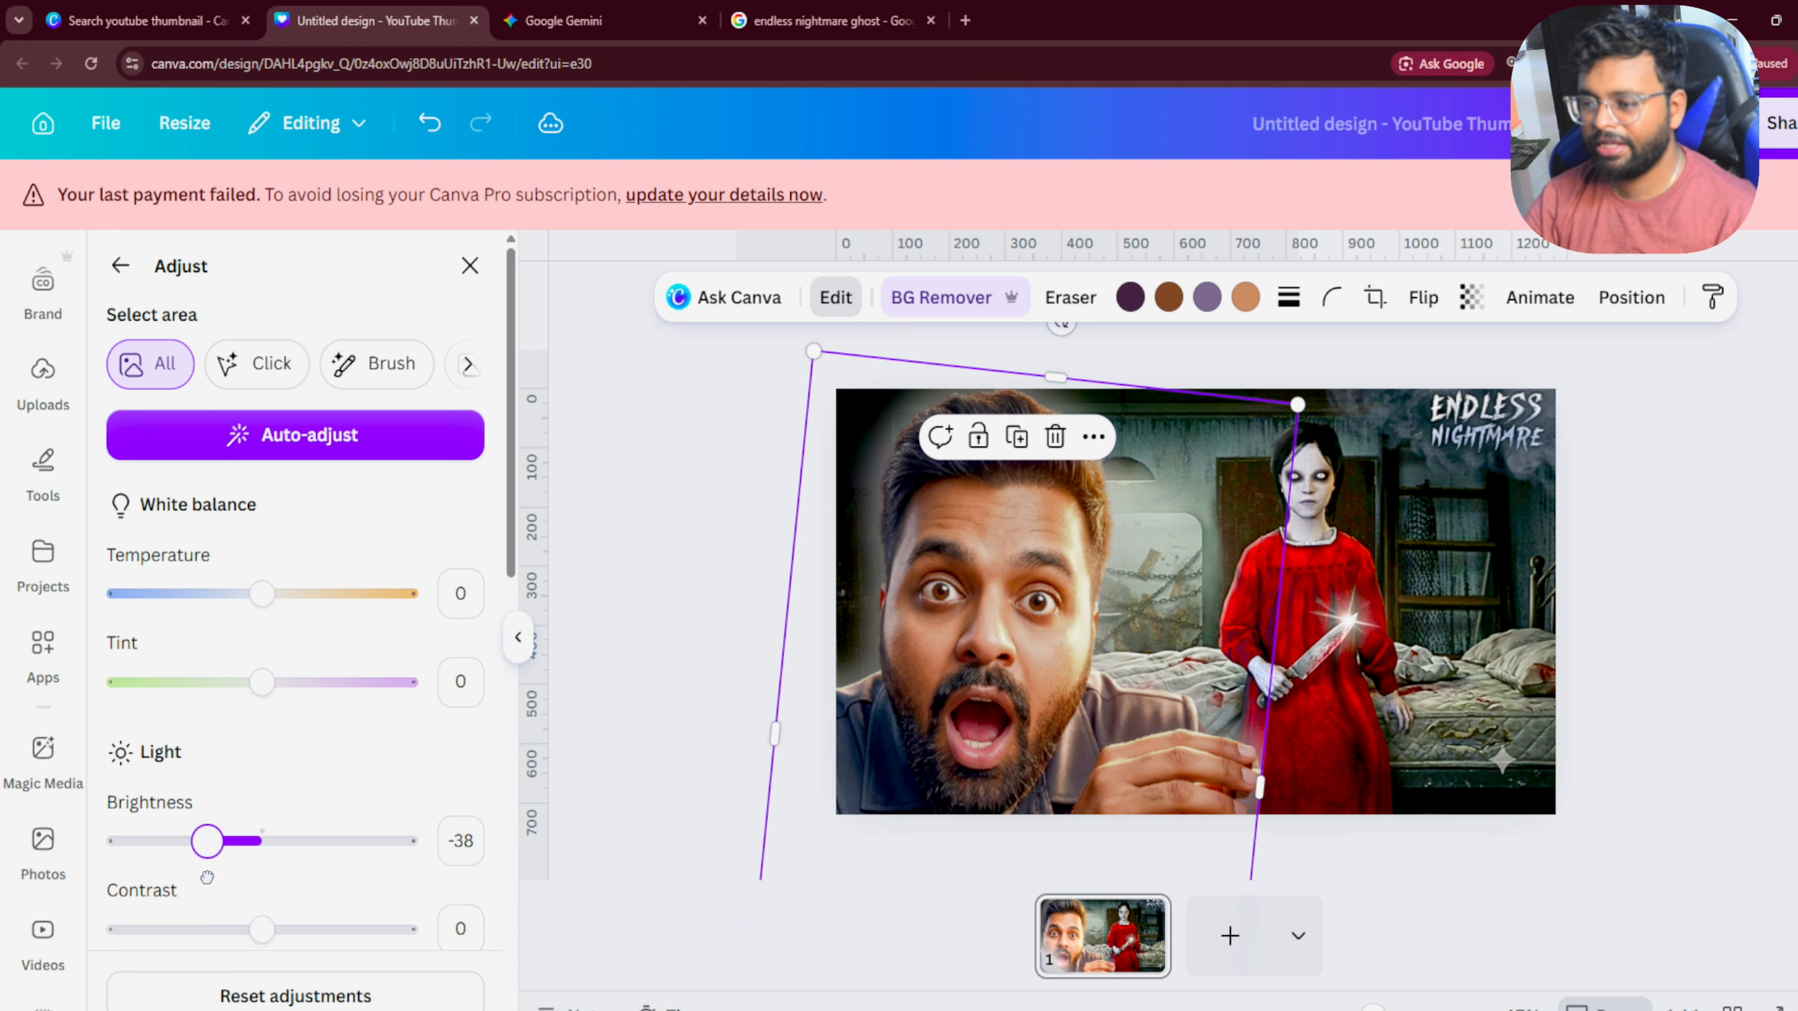
{"action": "scroll", "coordinate": [214, 882], "scroll_direction": "down", "scroll_amount": 3}
{"action": "mouse_move", "coordinate": [262, 729]}
{"action": "left_mouse_down"}
{"action": "mouse_move", "coordinate": [321, 737]}
{"action": "mouse_move", "coordinate": [282, 746]}
{"action": "left_mouse_up"}
{"action": "scroll", "coordinate": [277, 715], "scroll_direction": "down", "scroll_amount": 3}
{"action": "left_click_drag", "start_coordinate": [262, 617], "coordinate": [263, 628]}
{"action": "left_click_drag", "start_coordinate": [266, 706], "coordinate": [318, 704]}
Step: Raise one more tonal adjustment of the man's cutout and set its sharpness to 28
{"action": "scroll", "coordinate": [316, 766], "scroll_direction": "down", "scroll_amount": 1}
{"action": "scroll", "coordinate": [316, 766], "scroll_direction": "down", "scroll_amount": 2}
{"action": "left_click_drag", "start_coordinate": [261, 590], "coordinate": [318, 587]}
{"action": "scroll", "coordinate": [268, 588], "scroll_direction": "down", "scroll_amount": 2}
{"action": "scroll", "coordinate": [305, 736], "scroll_direction": "down", "scroll_amount": 1}
{"action": "scroll", "coordinate": [293, 738], "scroll_direction": "down", "scroll_amount": 2}
{"action": "left_click_drag", "start_coordinate": [262, 836], "coordinate": [301, 846]}
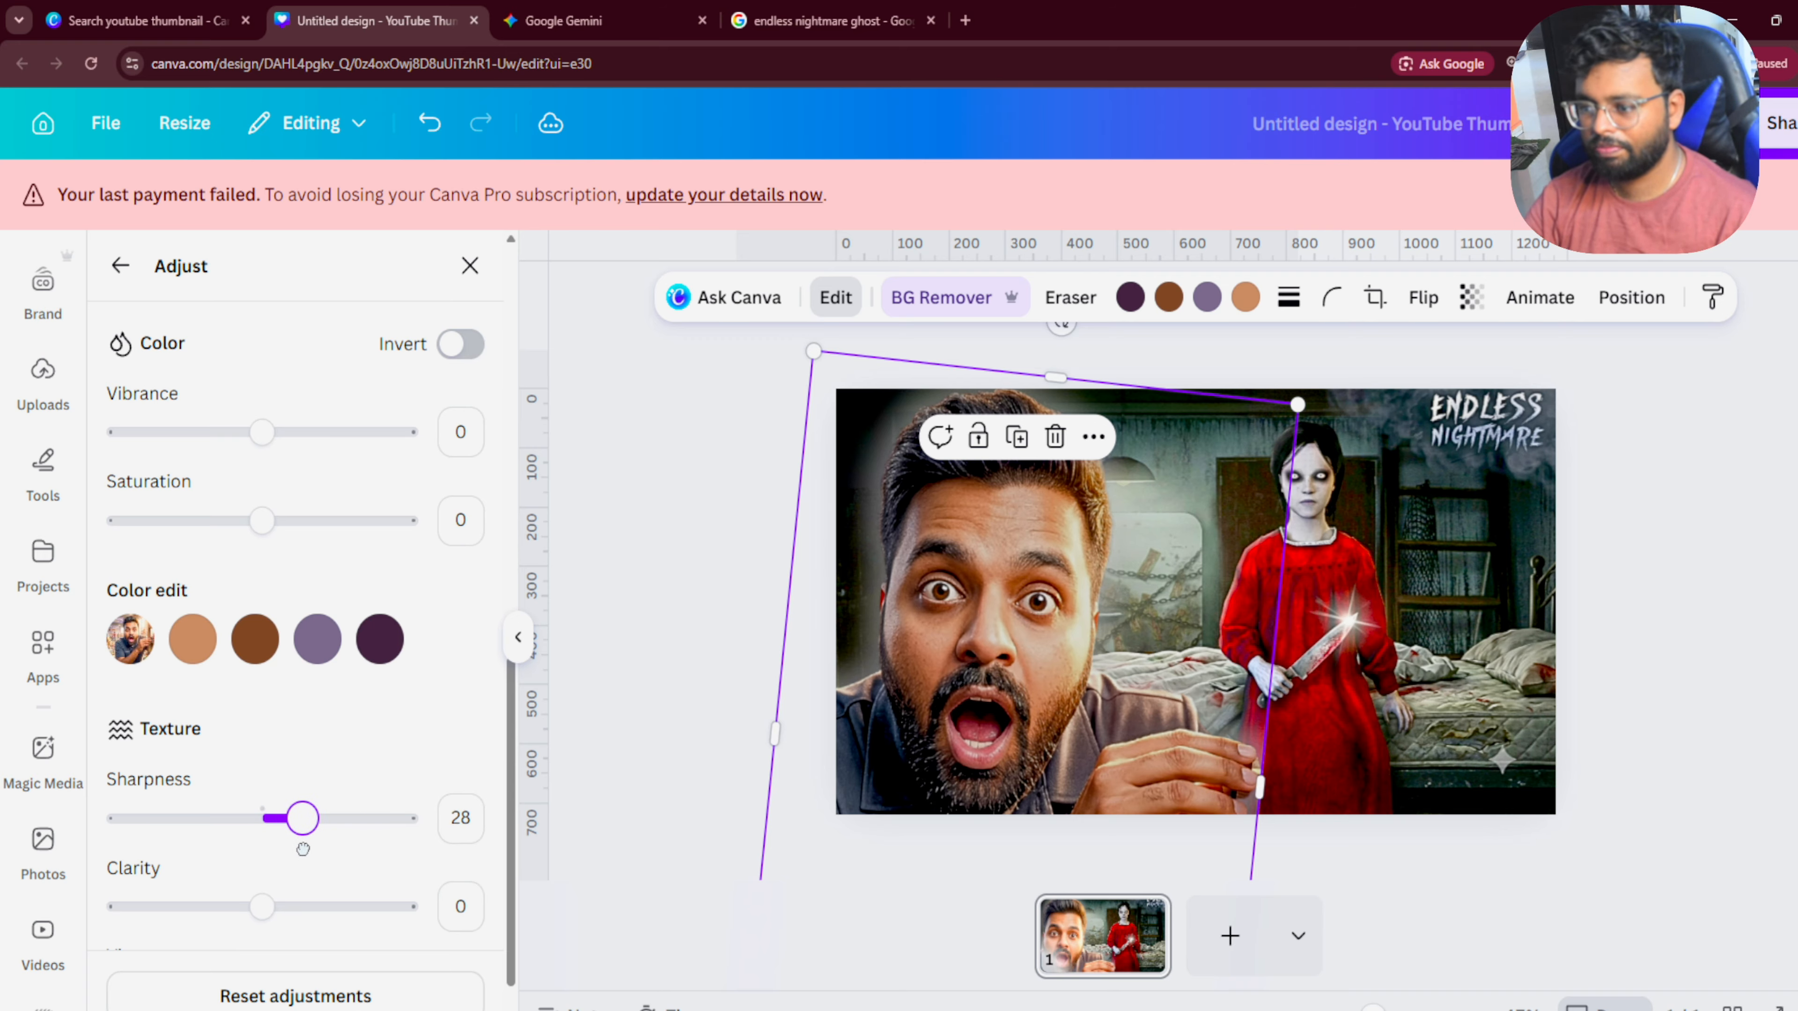
{"action": "left_click", "coordinate": [1645, 635]}
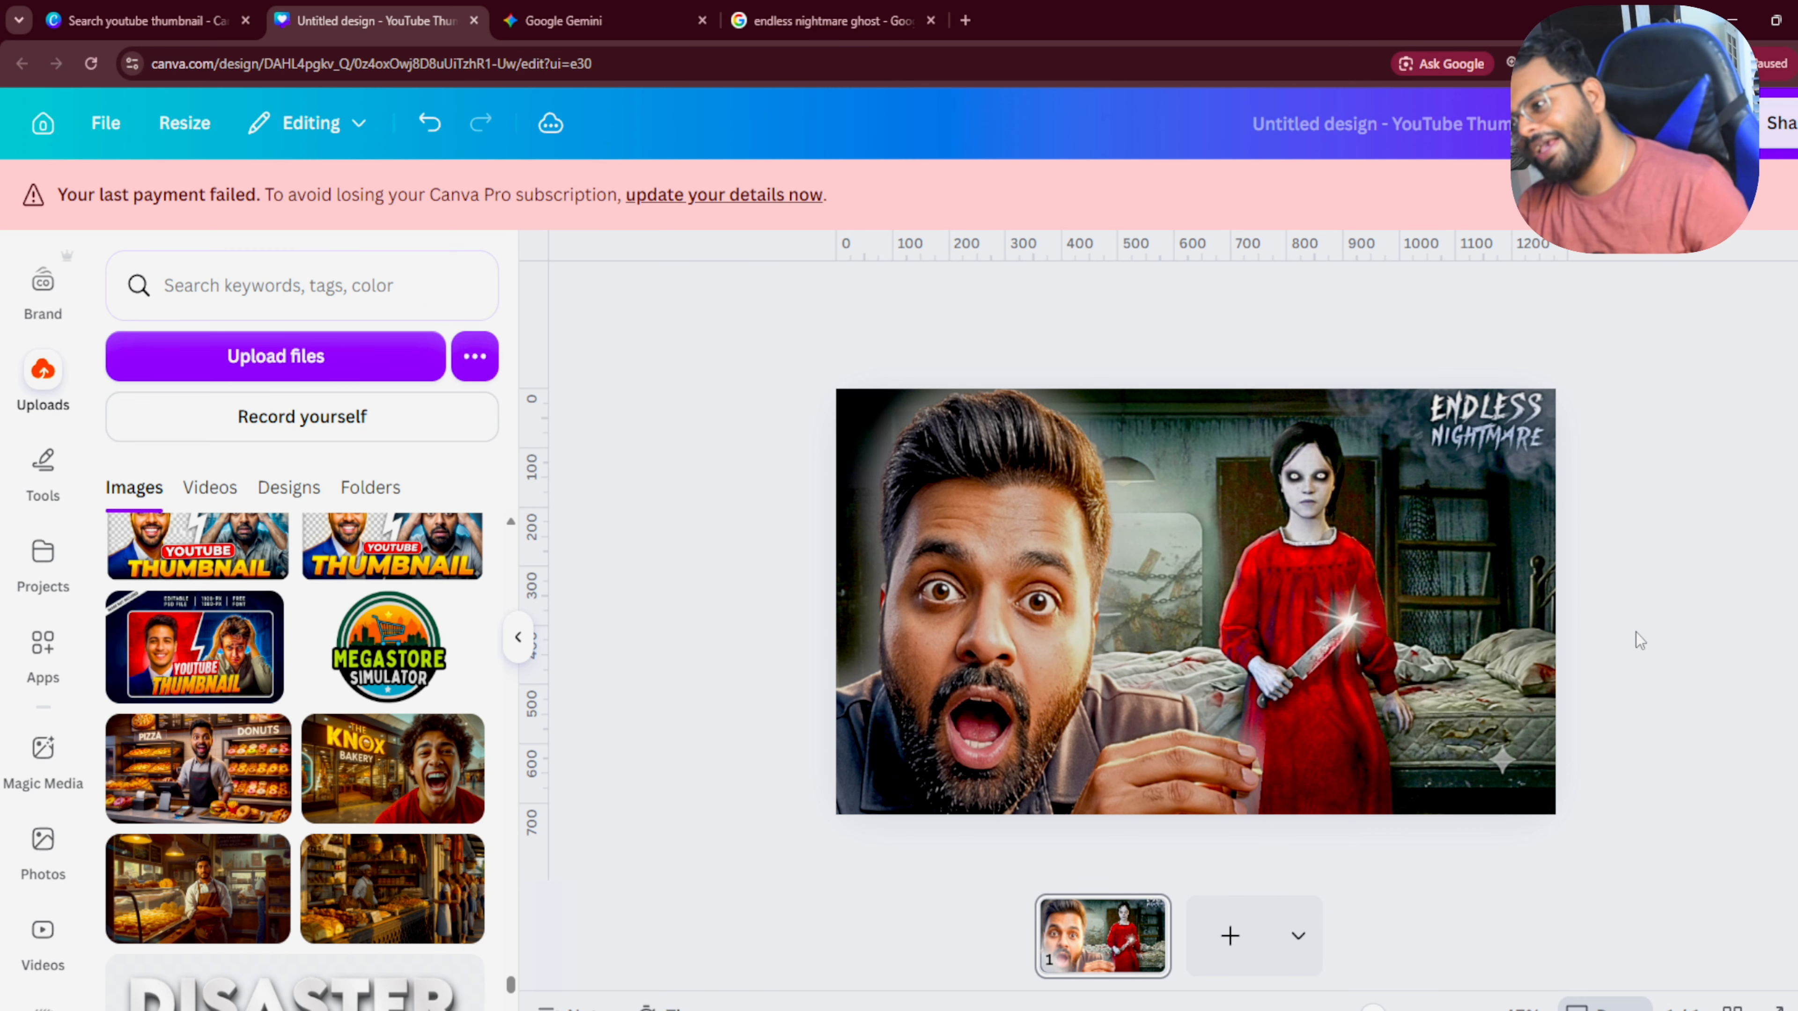